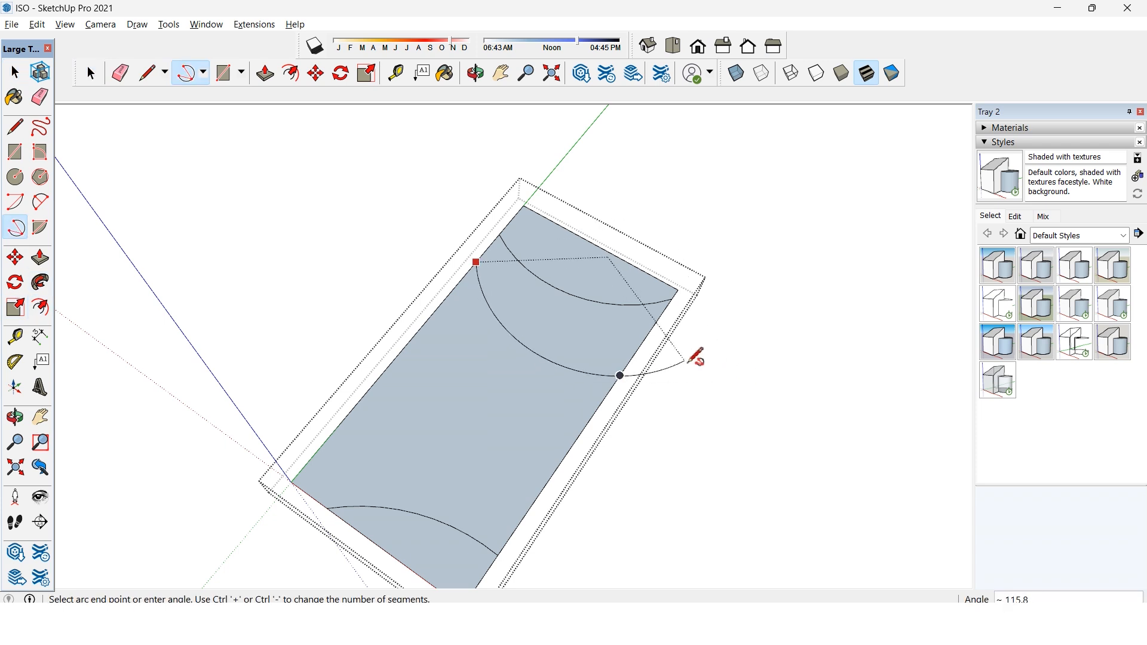
- Switch the camera to perspective projection and show the site model in the isometric view
scroll(706, 359, "up", 2)
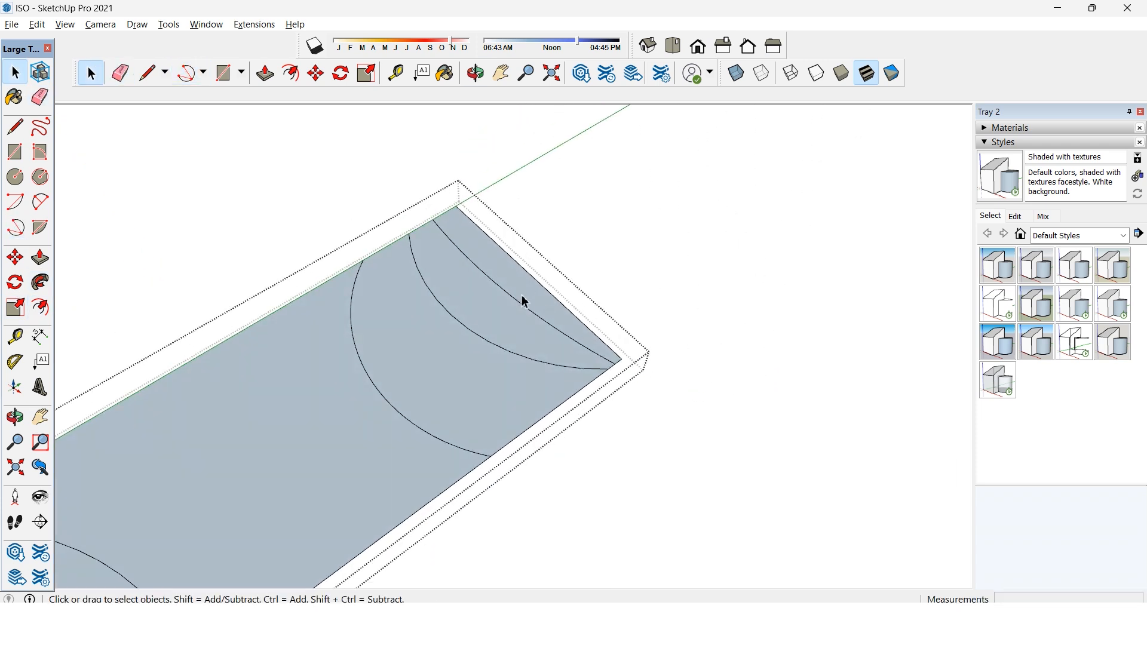
key("o")
left_click_drag(499, 274, 497, 297)
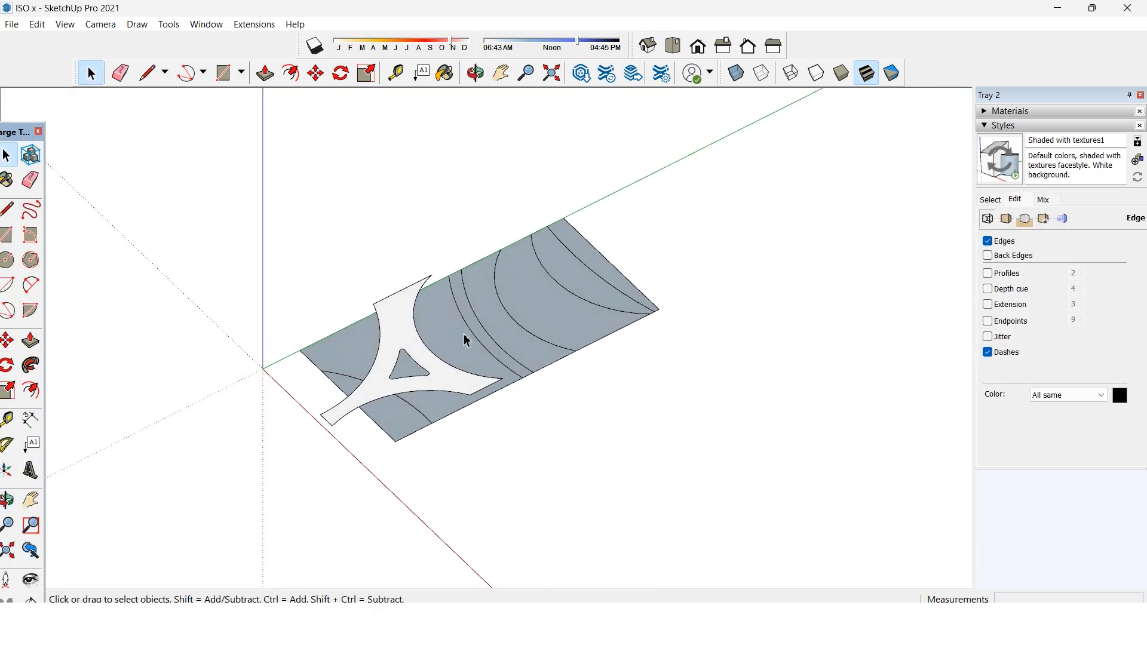
left_click_drag(466, 366, 501, 354)
left_click_drag(365, 354, 334, 312)
left_click(101, 25)
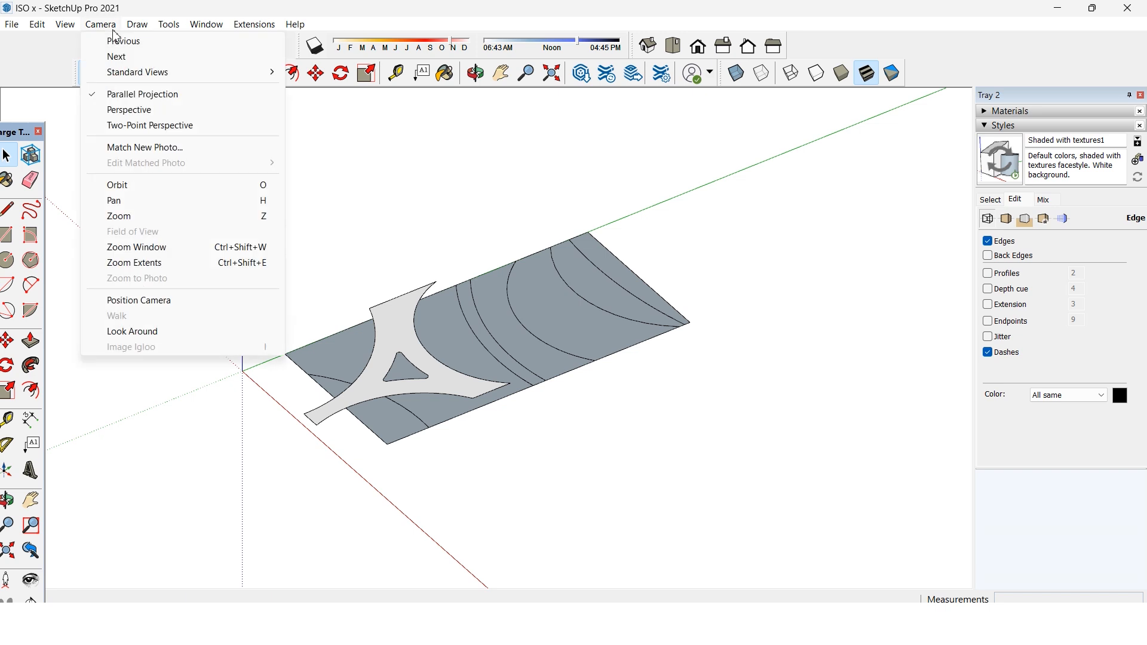
left_click(154, 111)
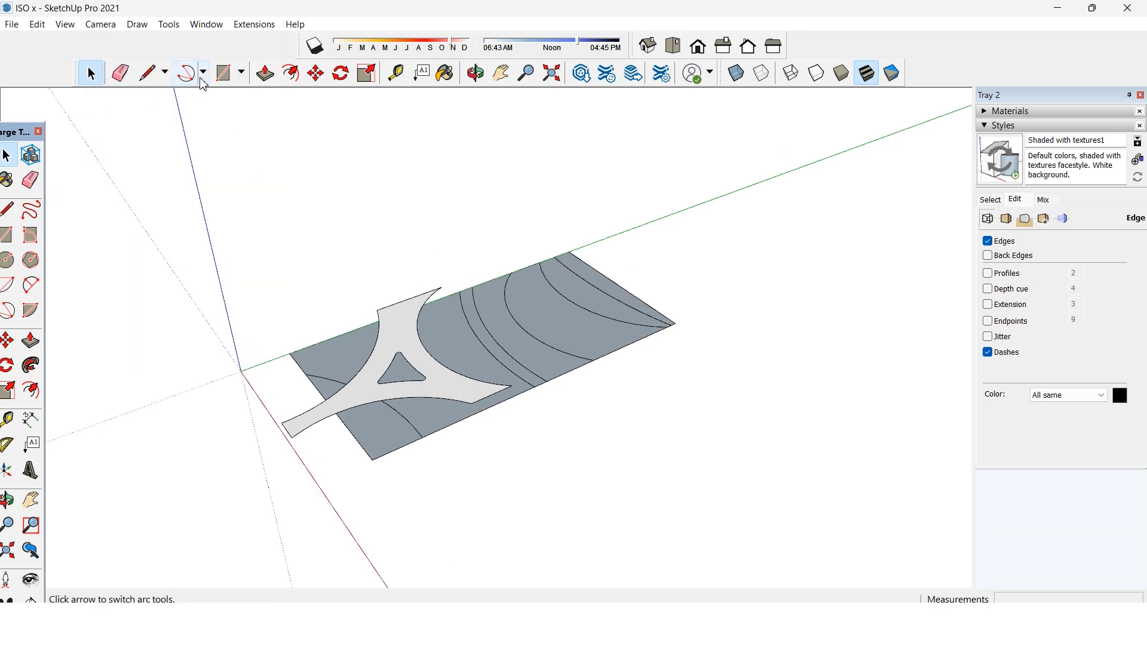
left_click(652, 52)
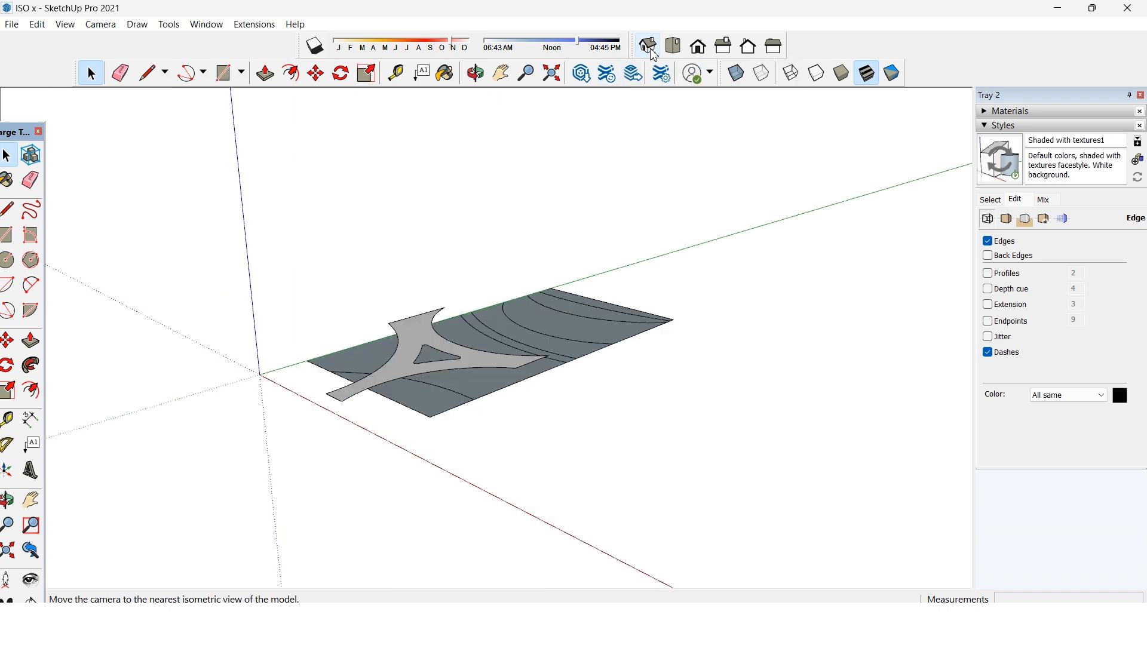
left_click_drag(568, 367, 563, 383)
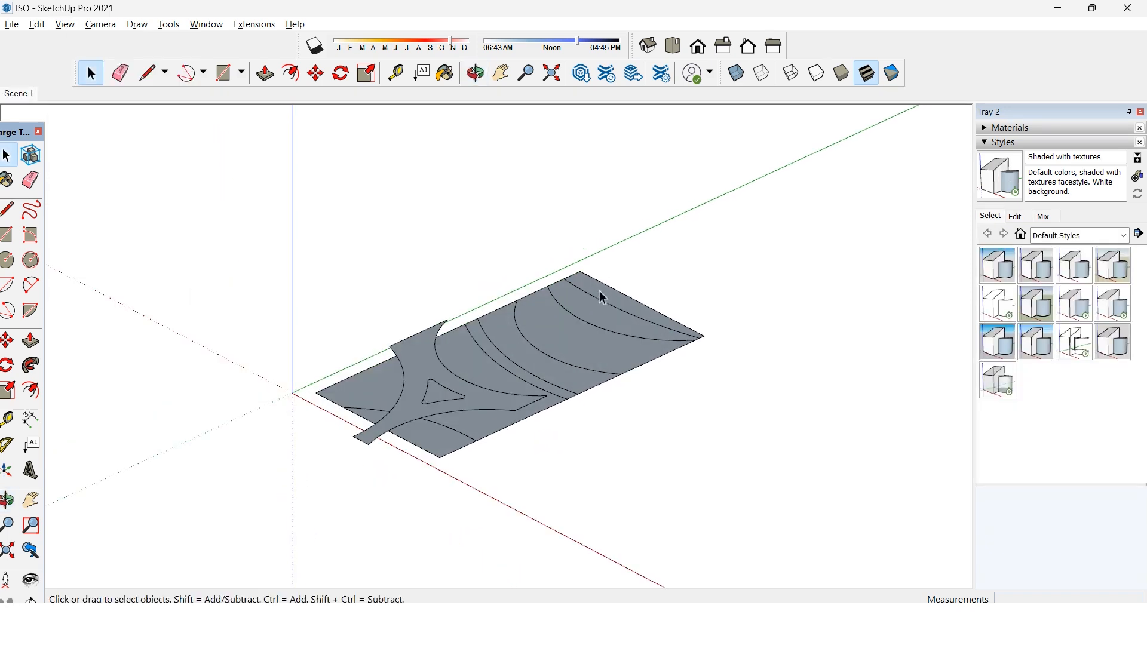
- Open the terrain group and push/pull its rearmost strip up by 3 m
double_click(600, 293)
left_click(600, 293)
key("p")
left_click(602, 294)
type("3")
key("Return")
- Push/pull the remaining curved bands to successively lower heights so the terrain steps down toward the front
double_click(615, 323)
key("ctrl+z")
left_click(614, 323)
left_click(614, 283)
left_click(602, 356)
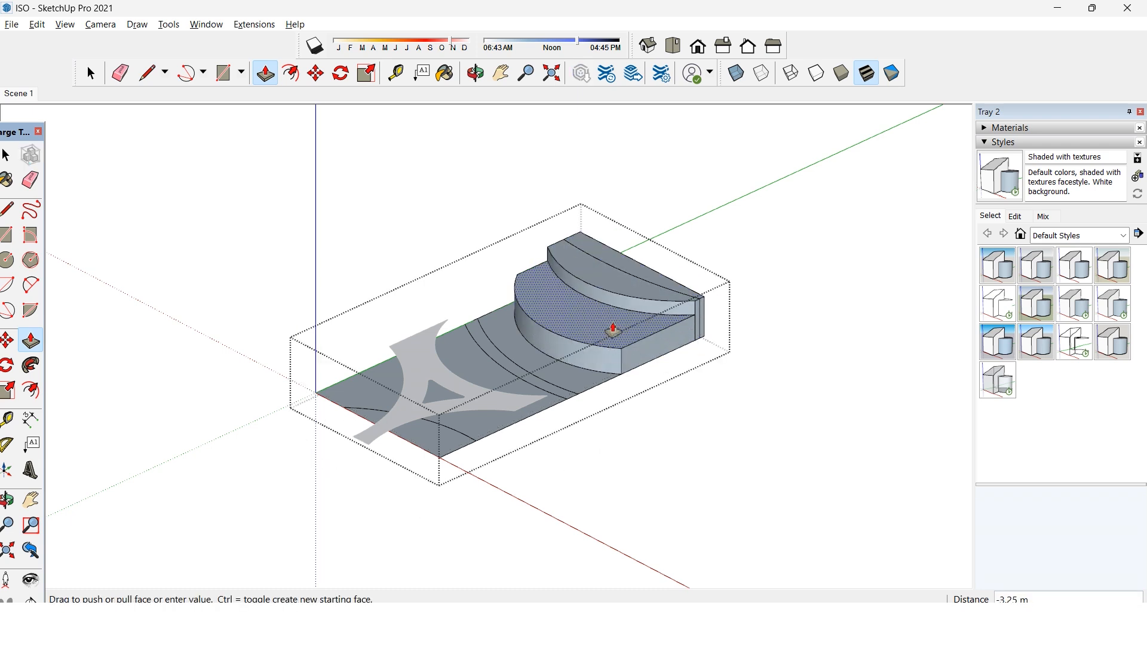
left_click(612, 330)
left_click(565, 380)
left_click(566, 364)
left_click(537, 386)
key("space")
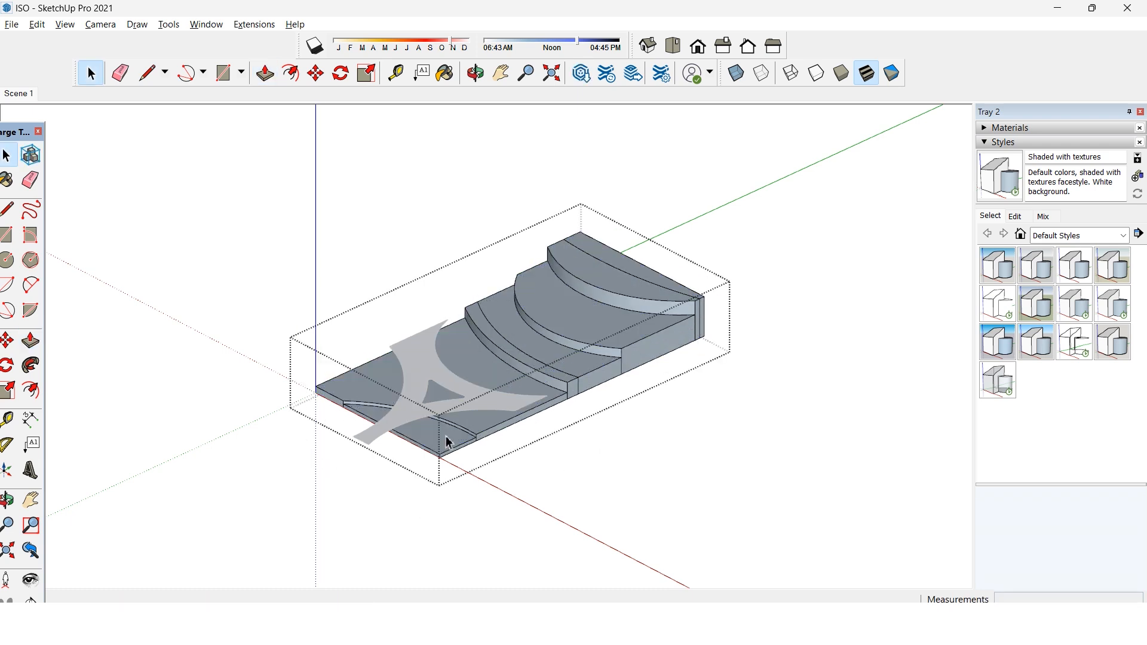
- Adjust the height of the low front area of the terrain with Push/Pull
scroll(482, 405, "up", 6)
key("p")
left_click(485, 413)
left_click(482, 423)
key("space")
scroll(435, 422, "down", 6)
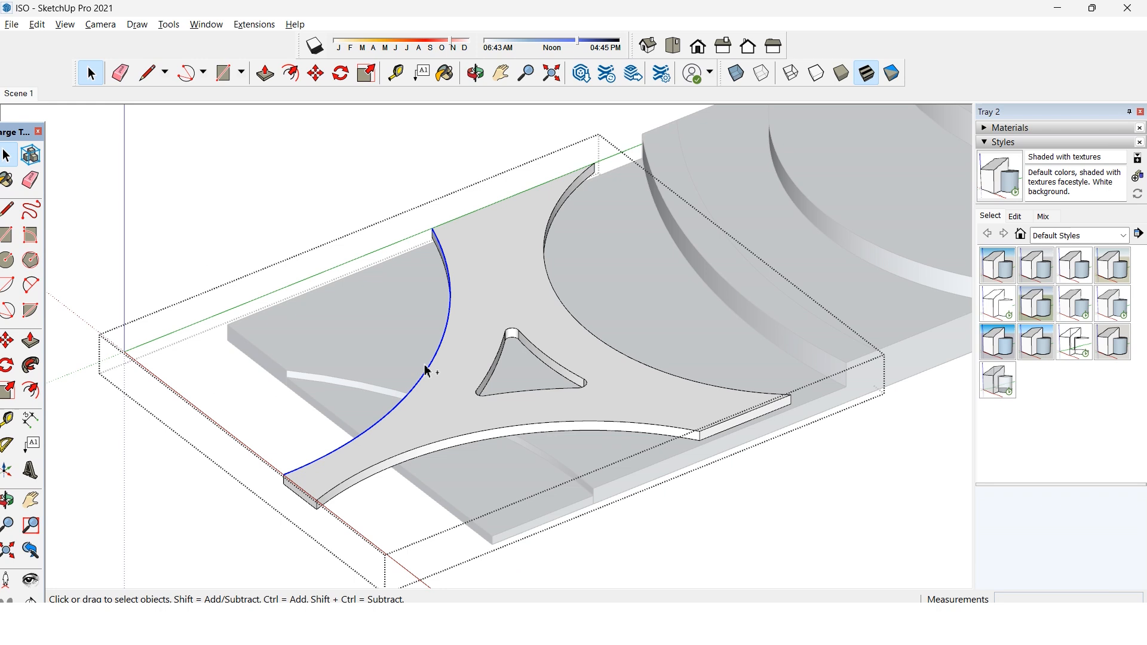
- Copy the bridge's curved edge out of its group and paste it in the open space beside the terrain
mouse_move(425, 371)
left_mouse_down()
mouse_move(389, 276)
mouse_move(461, 343)
left_mouse_up()
key("ctrl+v")
left_click(579, 460)
scroll(579, 459, "down", 4)
left_click_drag(578, 460, 564, 429)
key("space")
key("ctrl+x")
left_click(679, 479)
key("ctrl+v")
left_click(571, 418)
left_click_drag(714, 449, 656, 443)
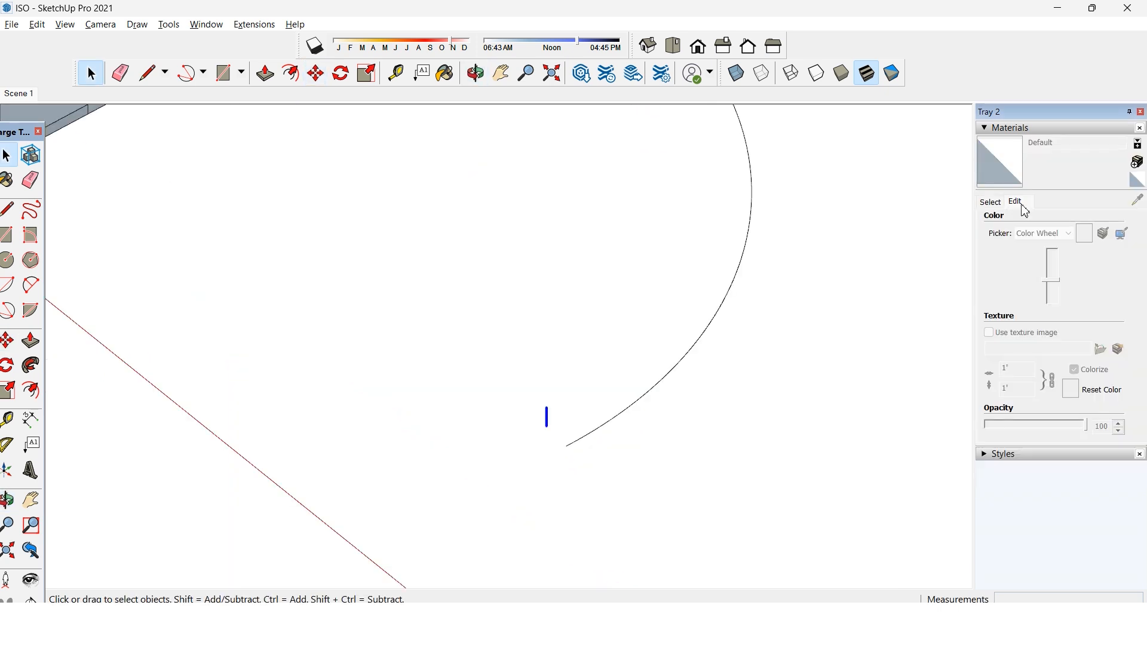
left_click(1004, 203)
left_click(1015, 203)
scroll(545, 426, "up", 3)
key("b")
key("space")
scroll(422, 427, "down", 3)
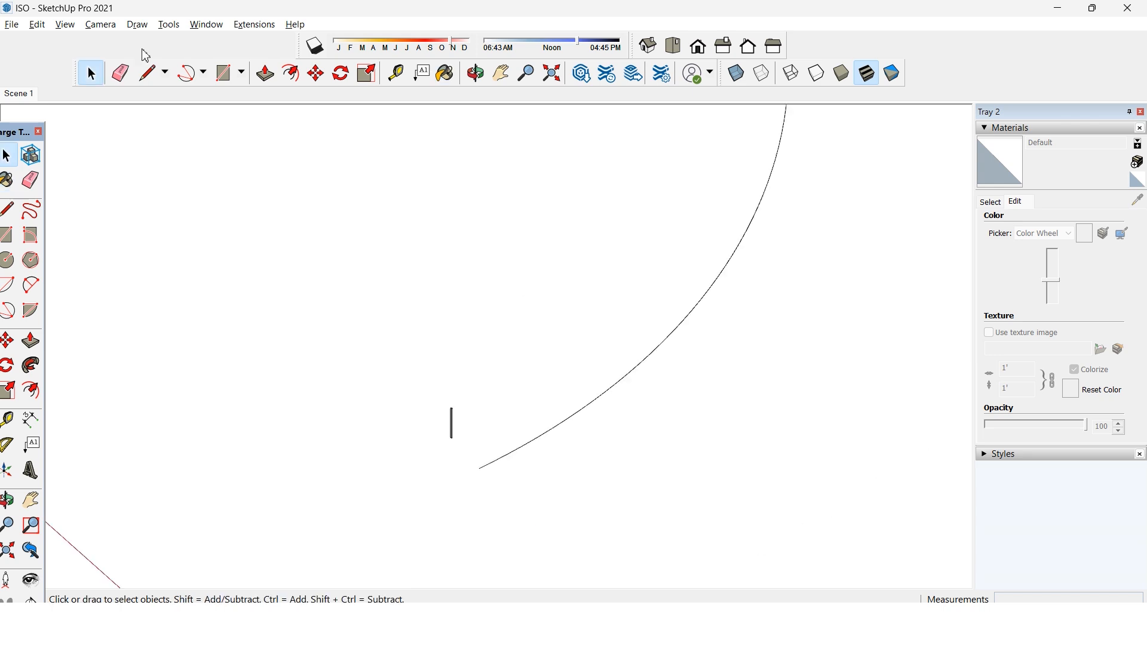
- Enable the JHS PowerBar extension tools and copy the railing post along the pasted curved edge
right_click(146, 52)
left_click(239, 193)
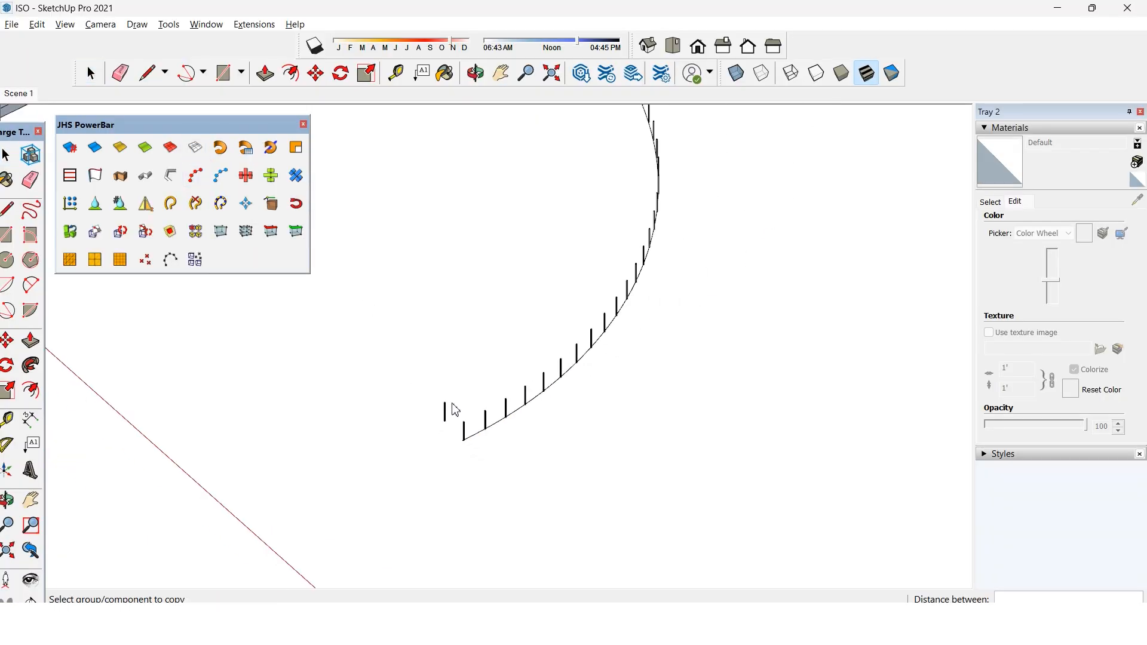
scroll(520, 357, "down", 3)
left_click_drag(520, 357, 359, 350)
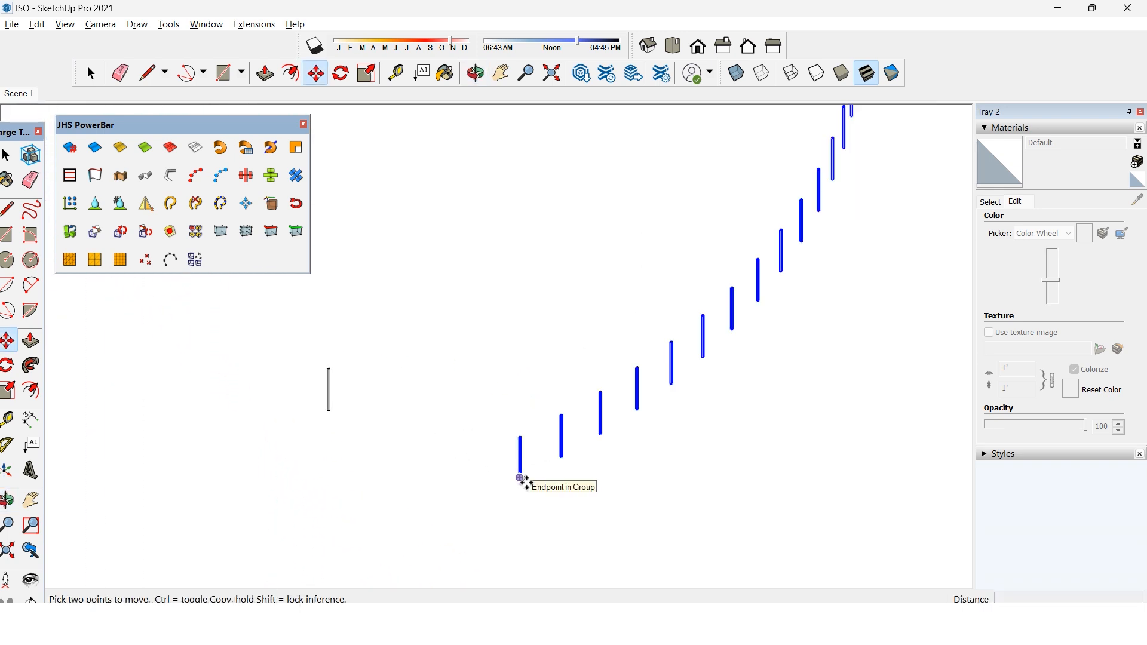
- Group the row of copied railing posts and move the group onto the bridge's curved edge
key("space")
right_click(520, 462)
left_click(571, 300)
scroll(520, 437, "up", 2)
left_click(524, 502)
scroll(524, 502, "down", 3)
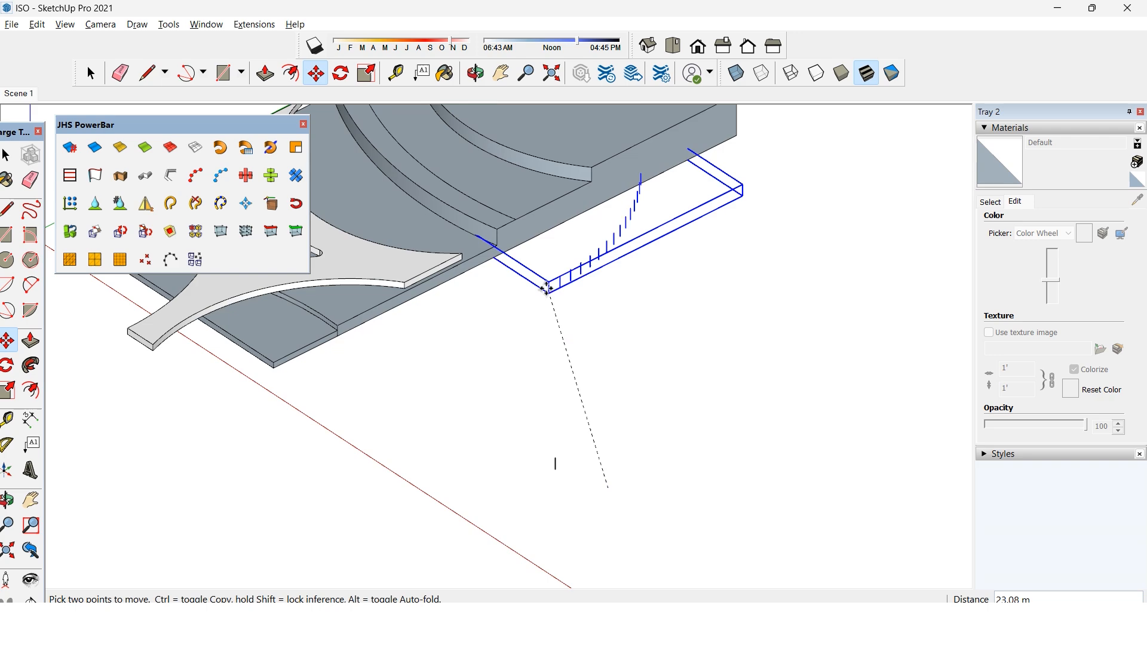
scroll(211, 409, "up", 3)
left_click(212, 412)
key("space")
- Paste the railing post rows onto the bridge and align them with its remaining edges
key("ctrl+v")
scroll(409, 303, "up", 3)
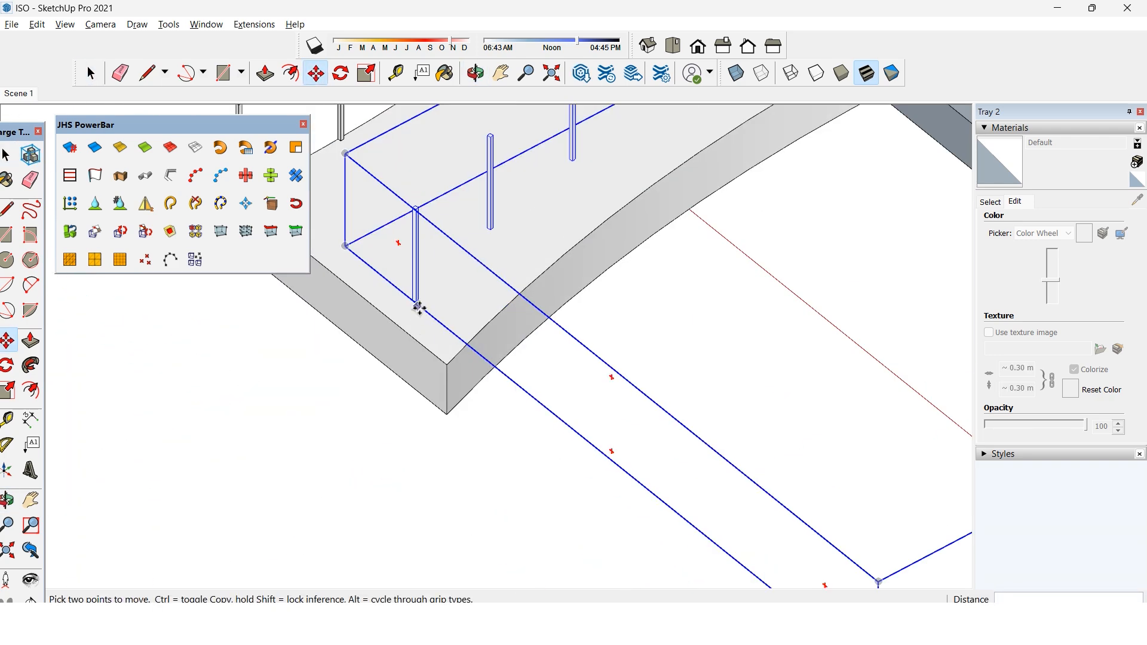
scroll(481, 287, "down", 5)
scroll(516, 385, "up", 3)
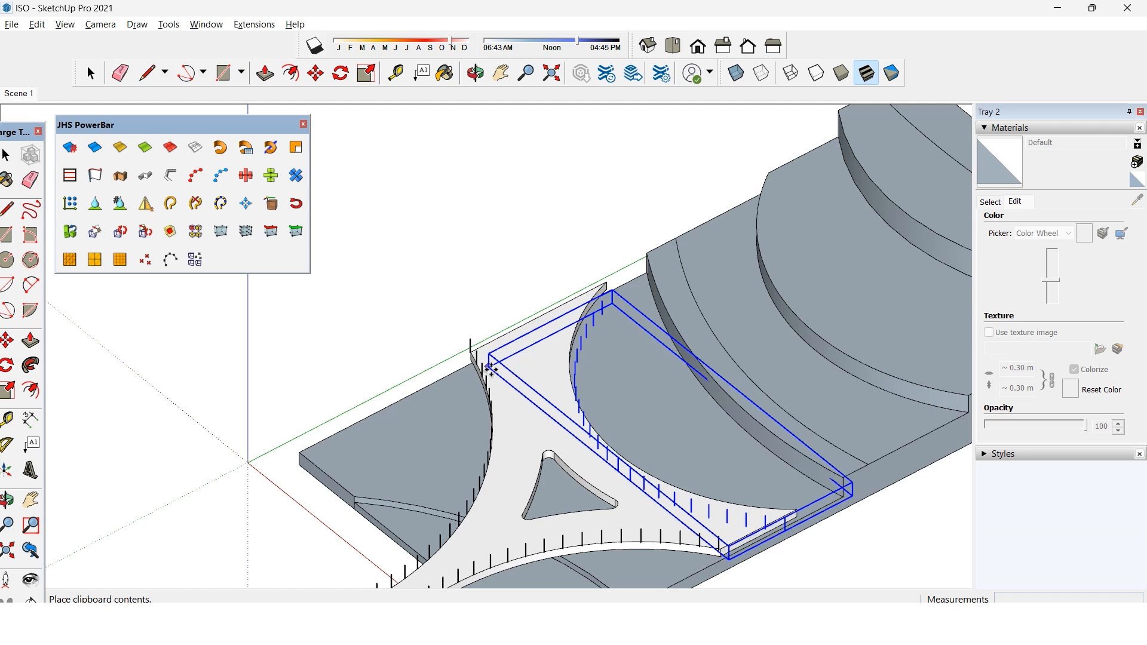
scroll(473, 364, "up", 3)
left_click(464, 351)
scroll(463, 352, "down", 2)
key("space")
scroll(463, 351, "down", 3)
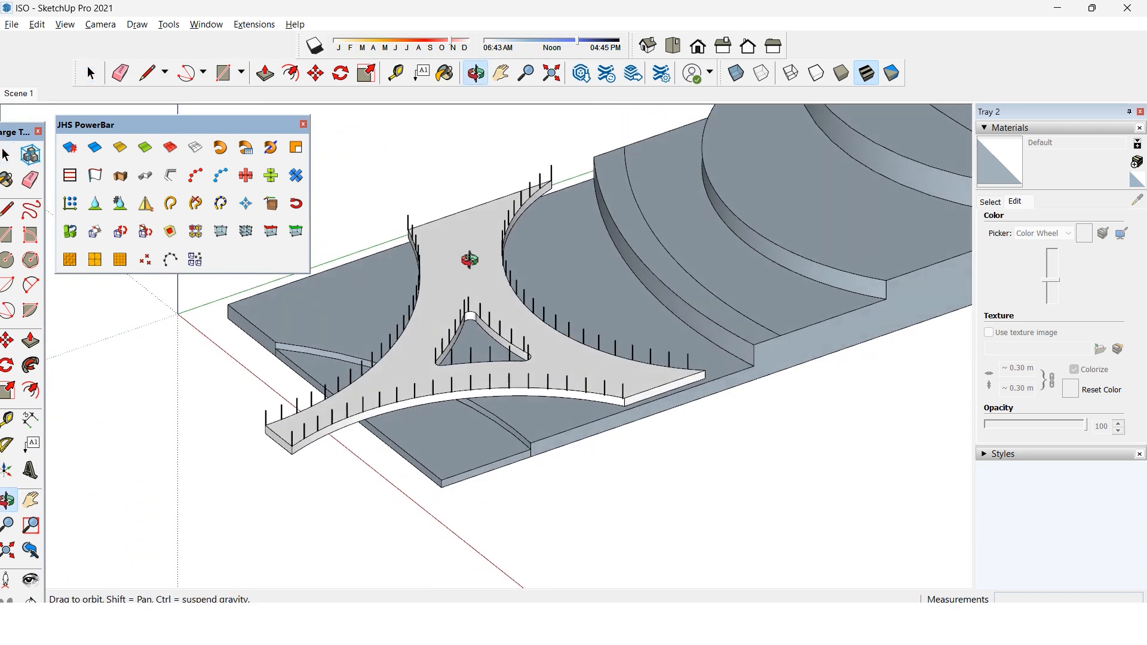
- Edit the rectangular handrail profile group and sweep the profile along the curved railing path with Follow Me
scroll(481, 379, "up", 8)
right_click(482, 370)
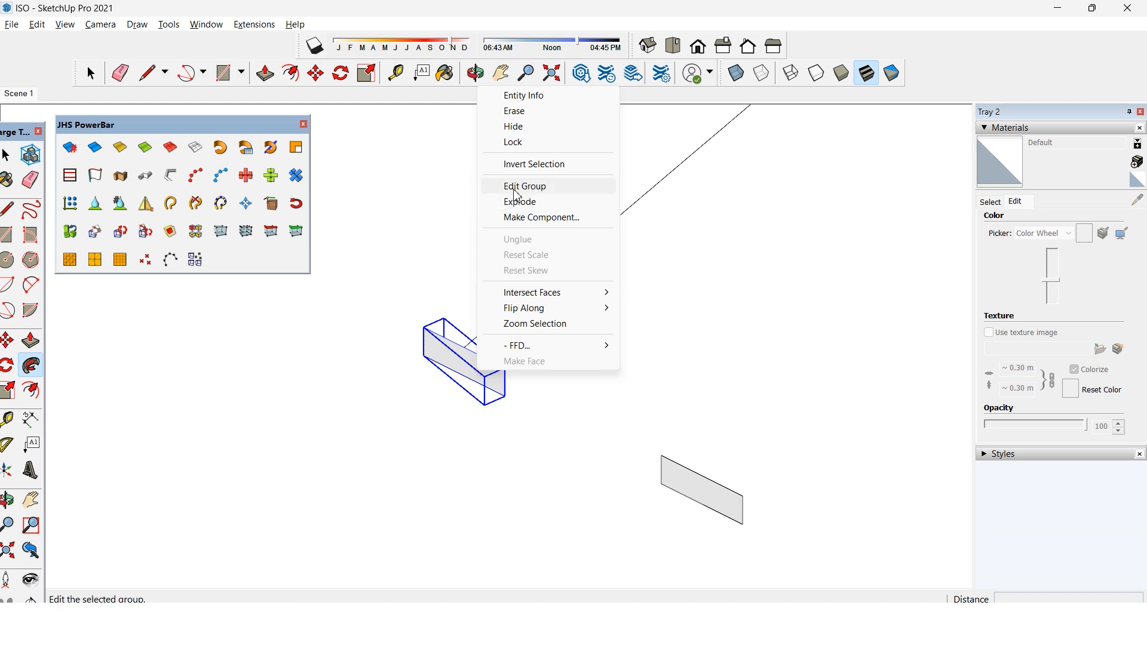
left_click(517, 189)
key("space")
scroll(477, 358, "up", 5)
scroll(536, 419, "down", 6)
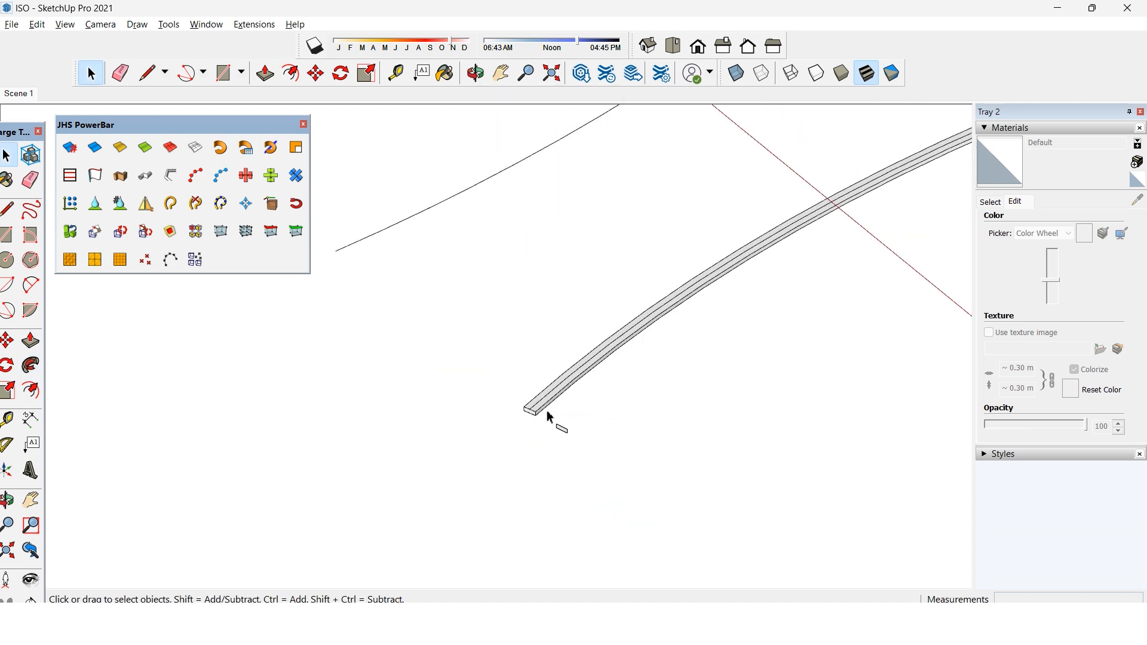
key("ctrl+z")
left_click(31, 367)
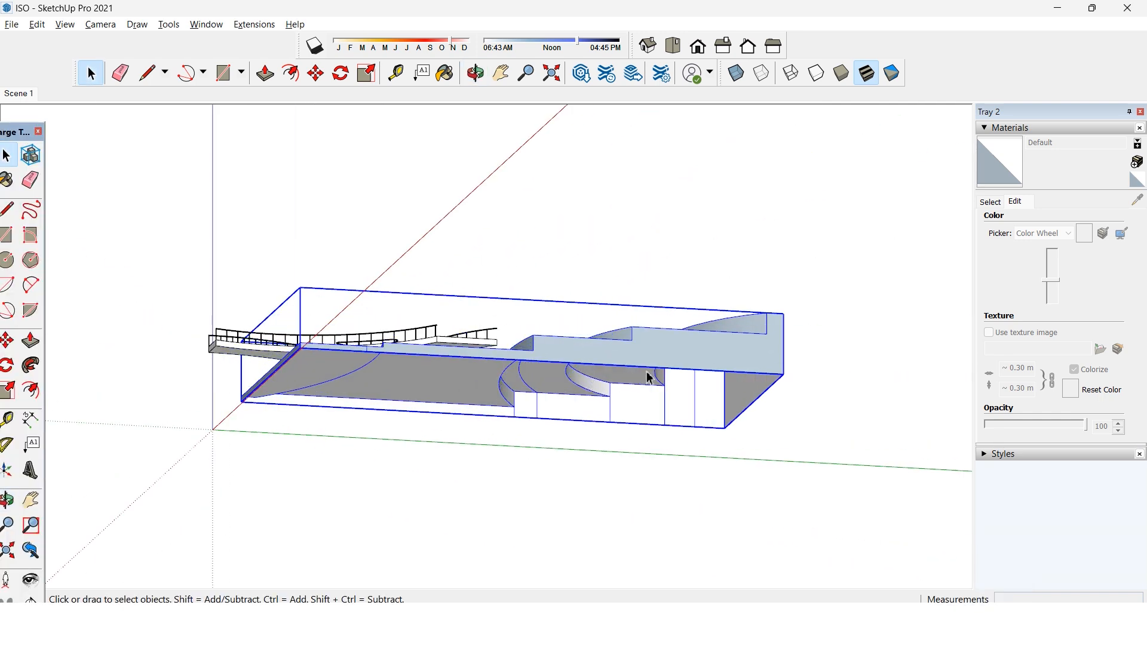
- Close the terrain's open underside with a rectangle and push that face down to thicken the base
key("r")
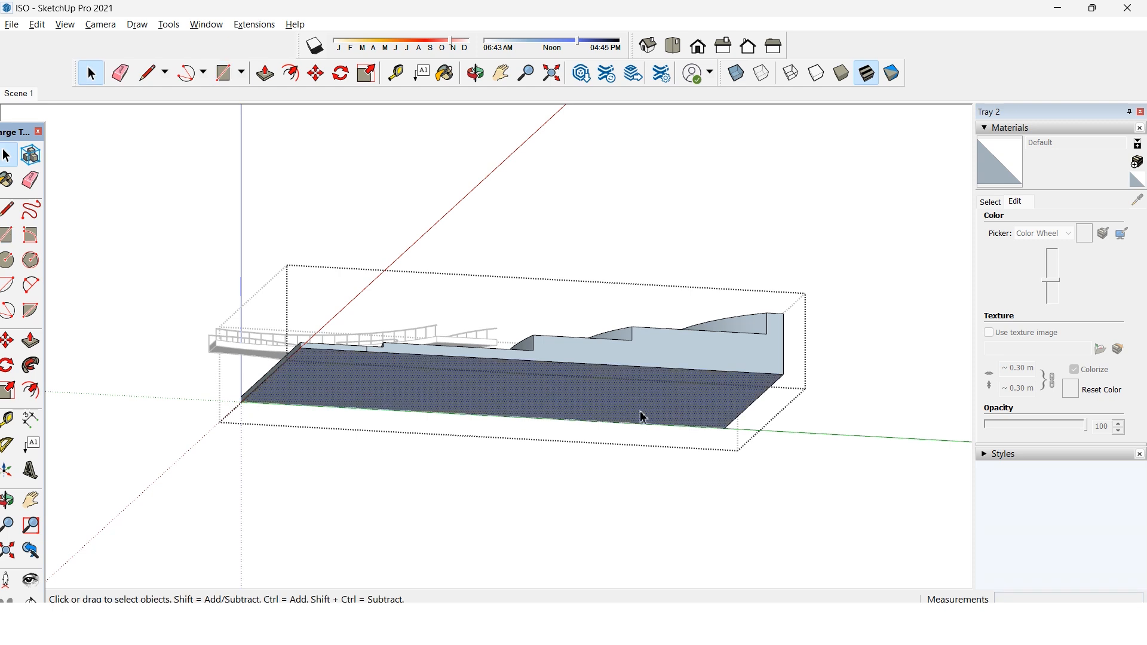
key("p")
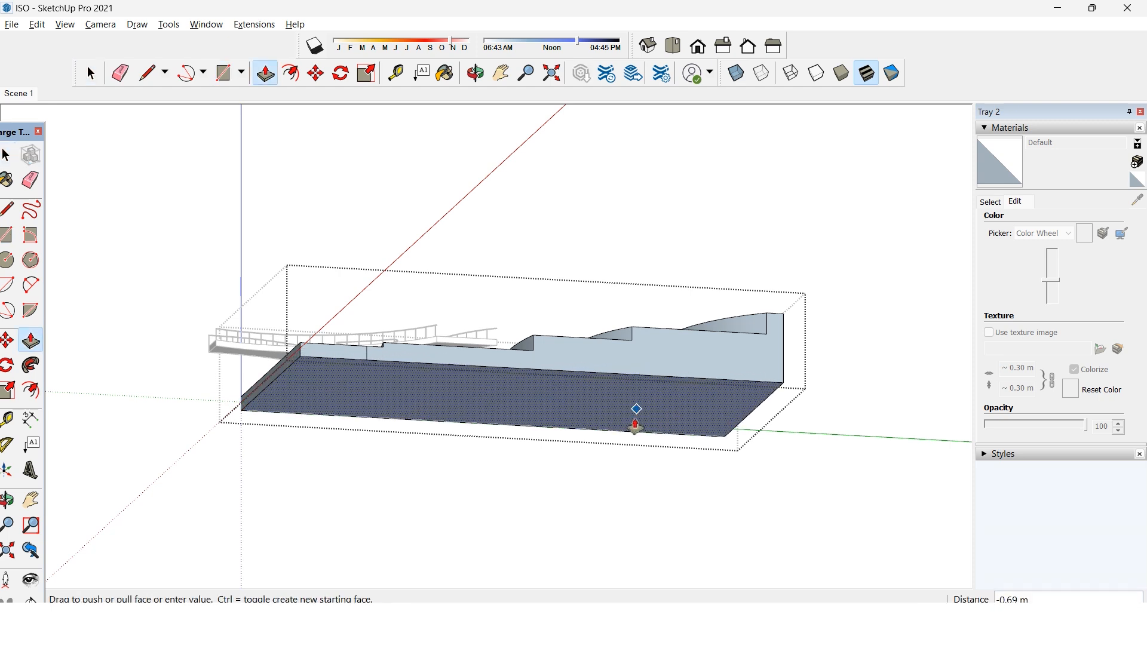
key("space")
key("e")
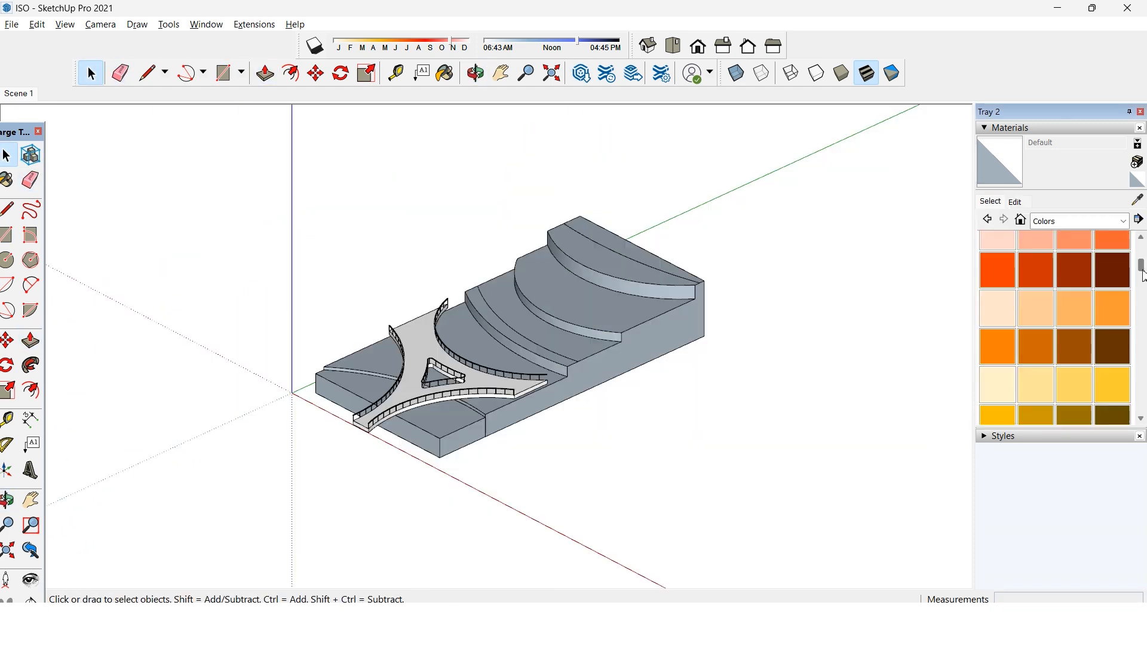
- Paint the low front area of the terrain, including its sides, with Color H05
scroll(1055, 329, "down", 3)
left_click(1035, 329)
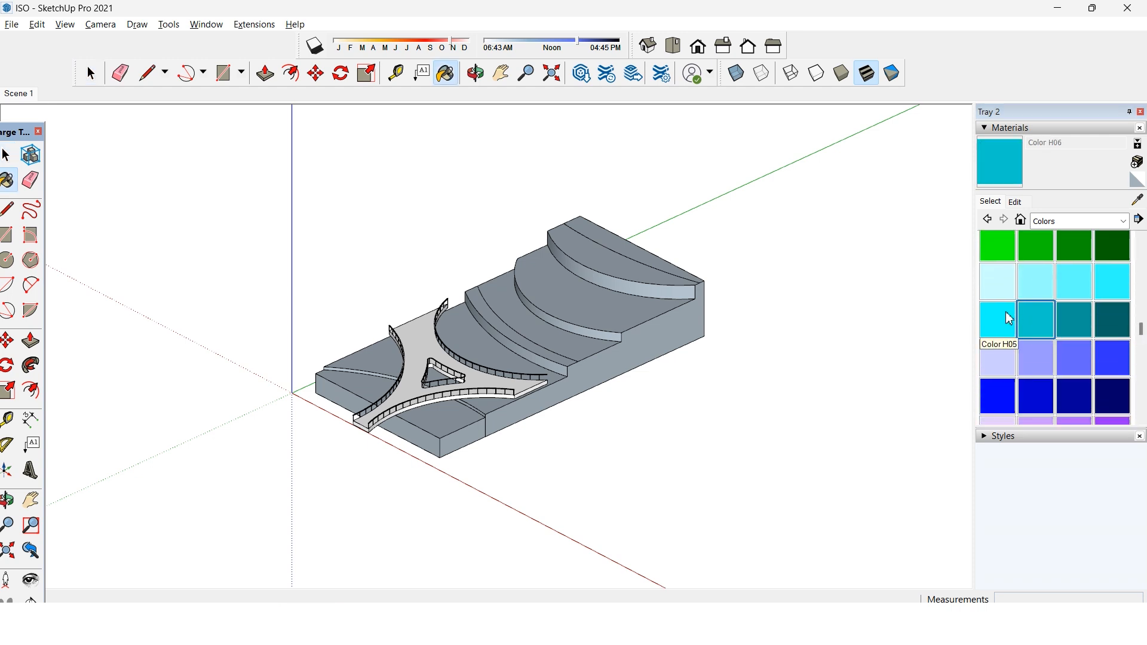
double_click(448, 427)
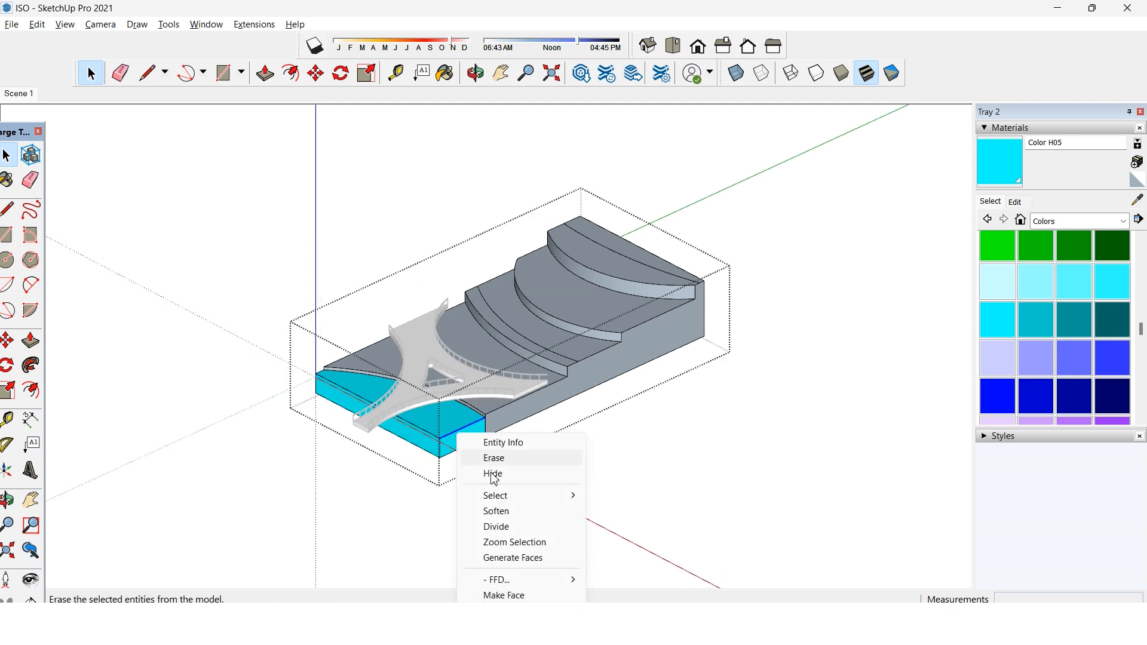
right_click(455, 449)
- Paint the flat area around the bridge and the curved terrace tops with Color G05
left_click(506, 339)
left_click(504, 357)
left_click(998, 246)
left_click(496, 344)
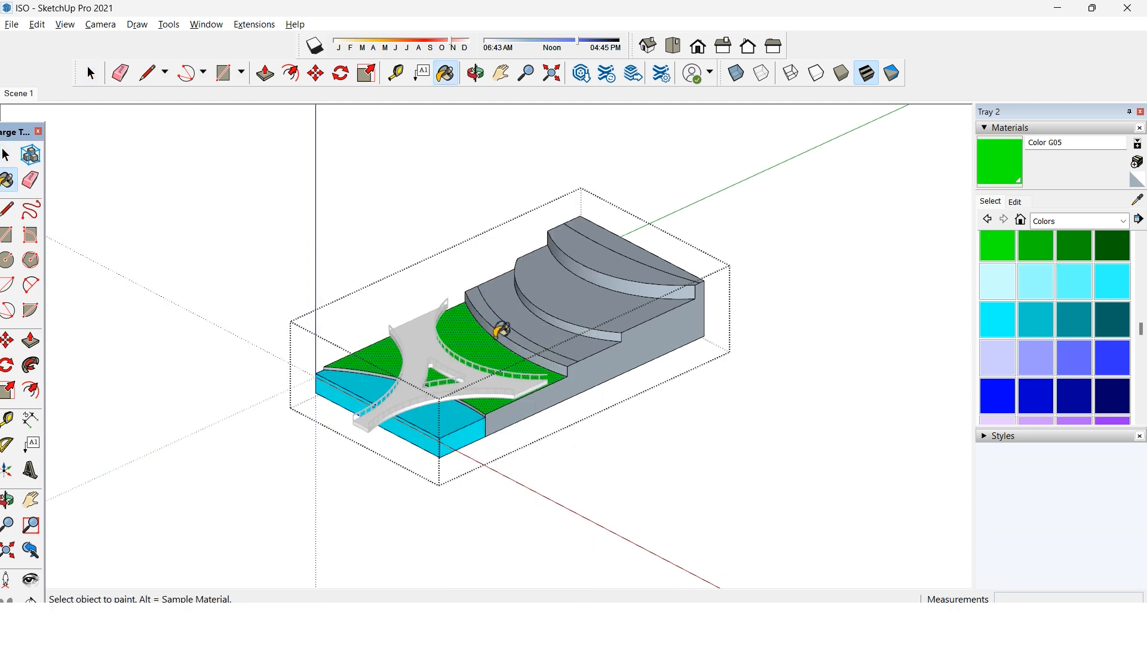
left_click(538, 334)
left_click(589, 303)
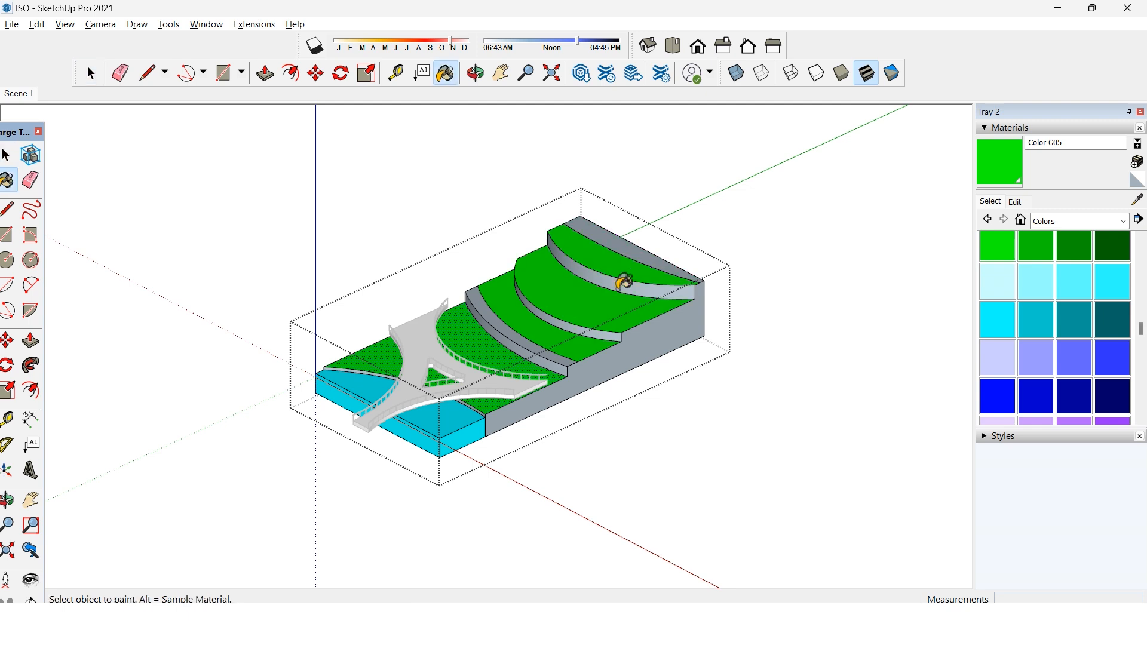
- Paint the curved riser walls magenta and offset the rear riser's top edge
scroll(1055, 326, "down", 5)
left_click(1036, 295)
left_click(621, 290)
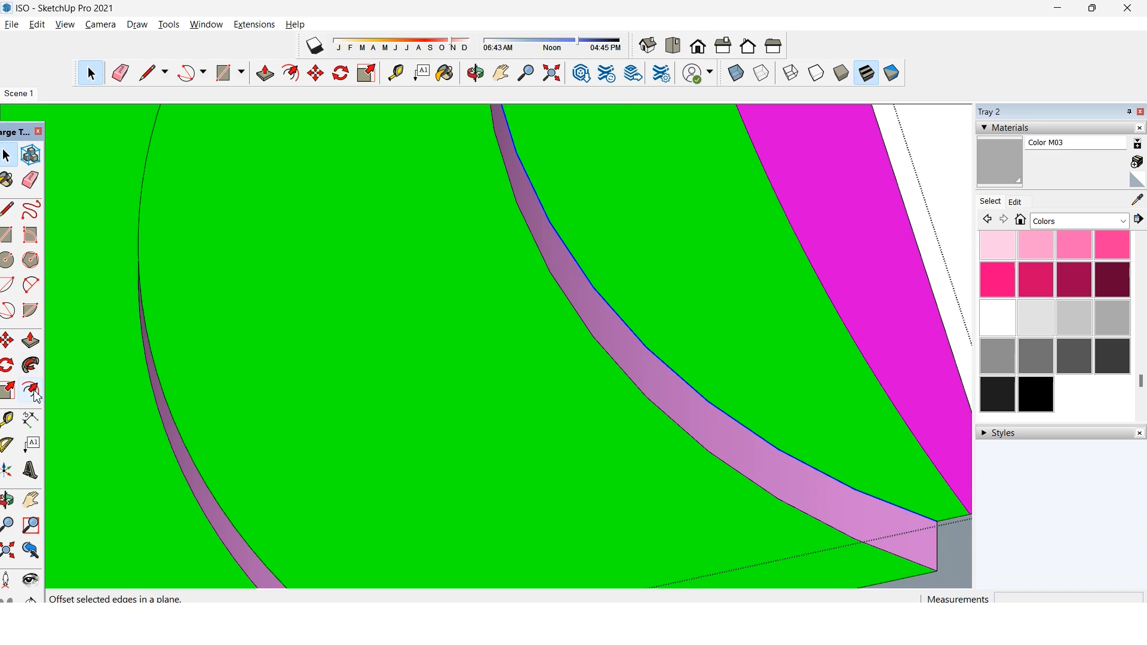
left_click(635, 310)
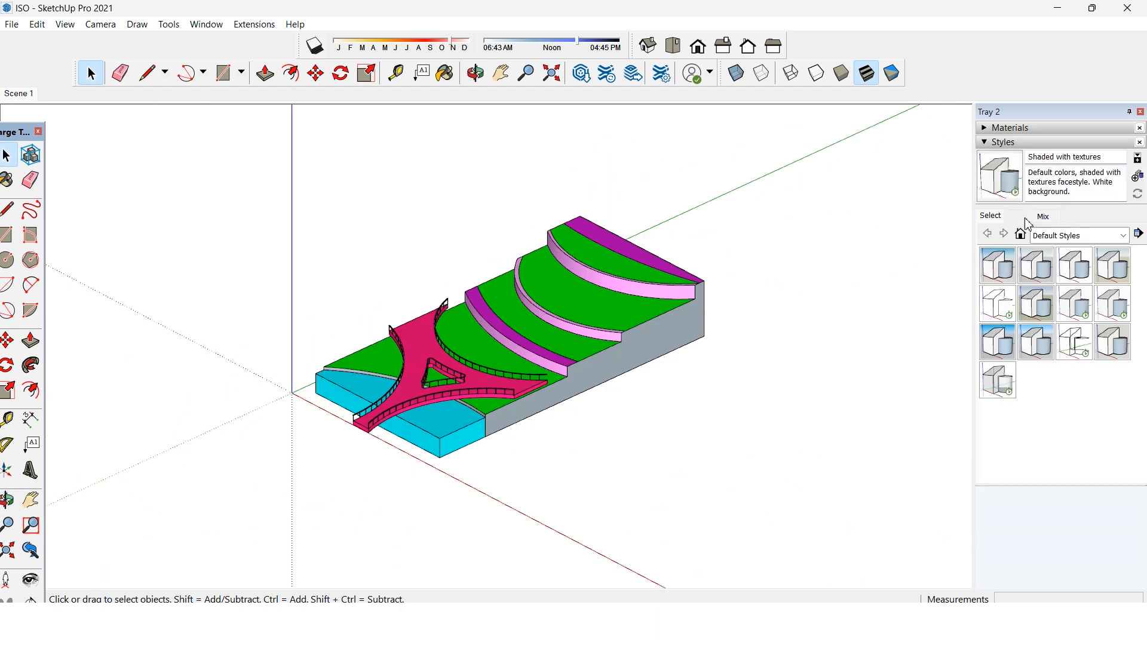
- Turn off edge display in the style and update Scene 1 with a closer framing of the model
left_click(1020, 220)
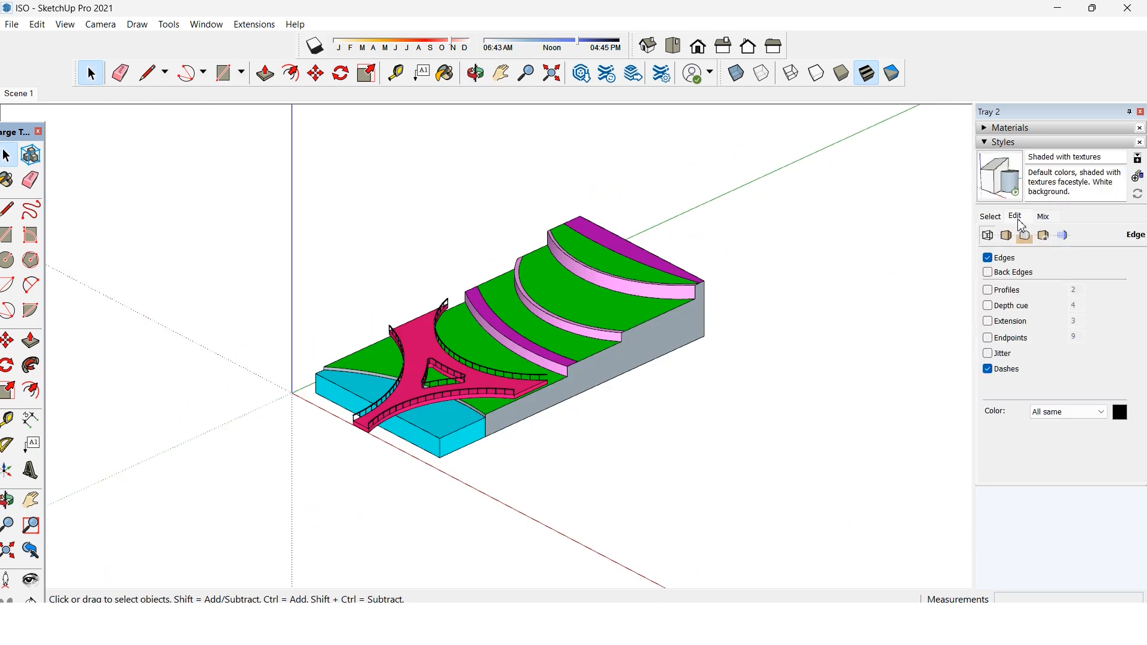
left_click(989, 259)
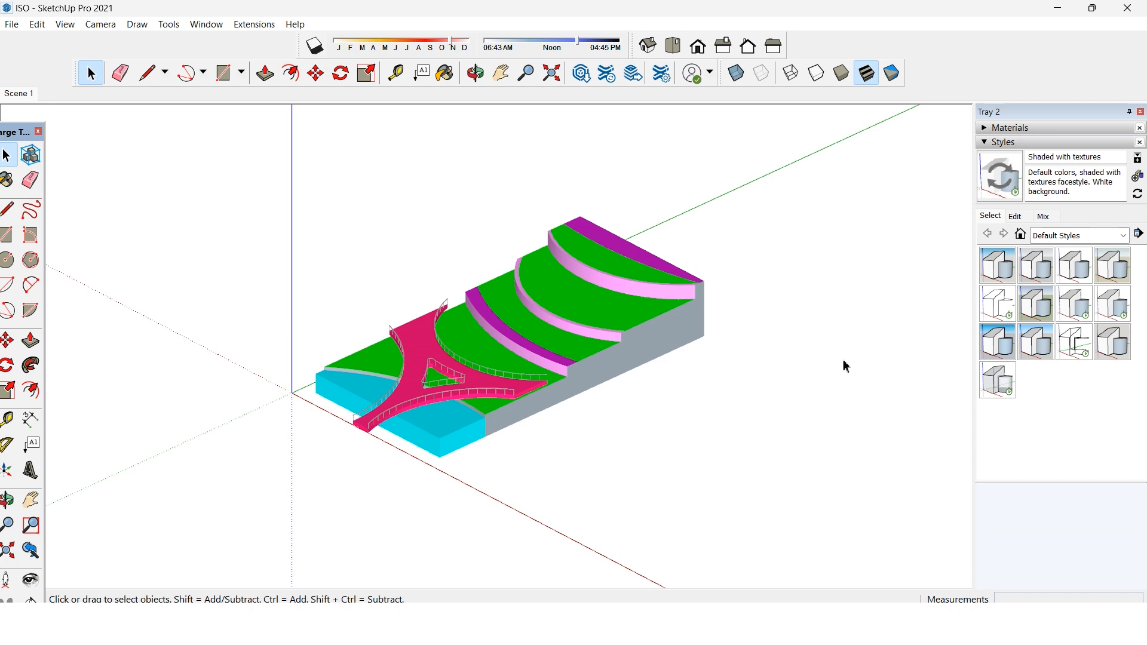
key("z")
left_click_drag(504, 327, 483, 230)
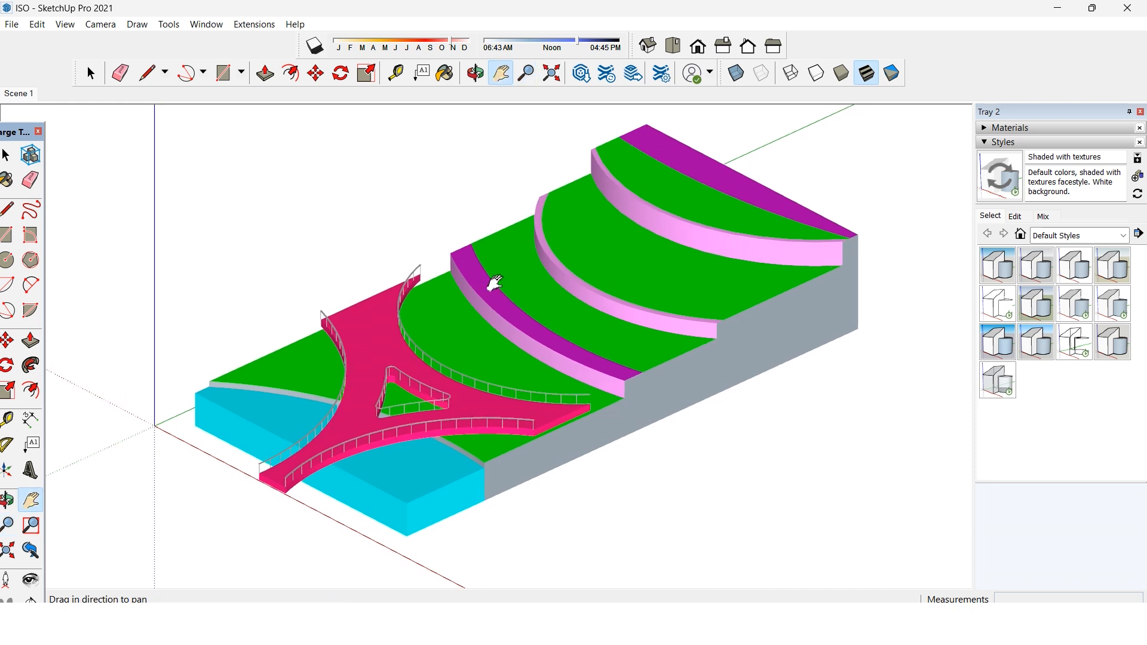
key("space")
right_click(27, 94)
left_click(60, 152)
left_click(538, 375)
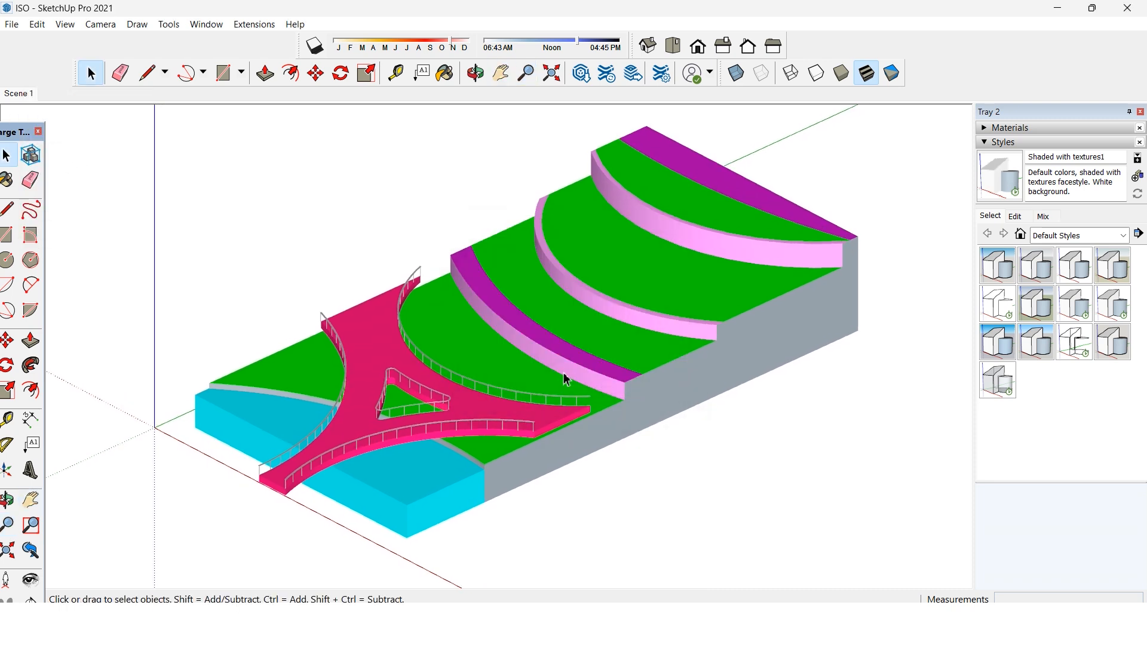
- Export the current view of the coloured terrain and bridge model
left_click(12, 25)
left_click(277, 317)
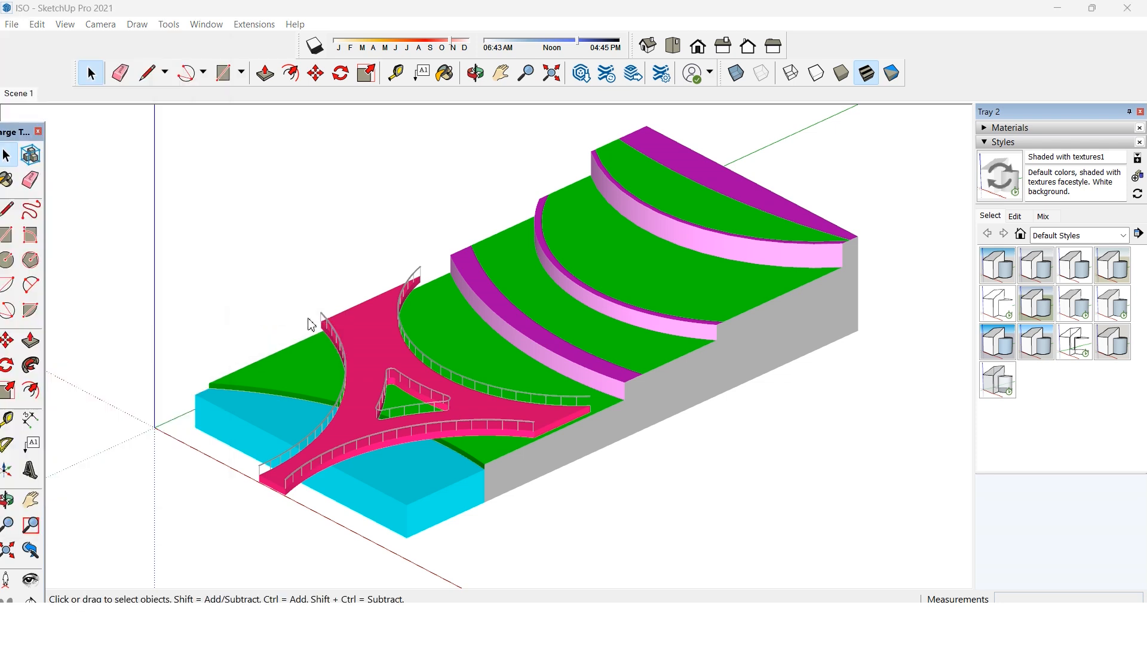
left_click(596, 406)
left_click(531, 418)
left_click(797, 443)
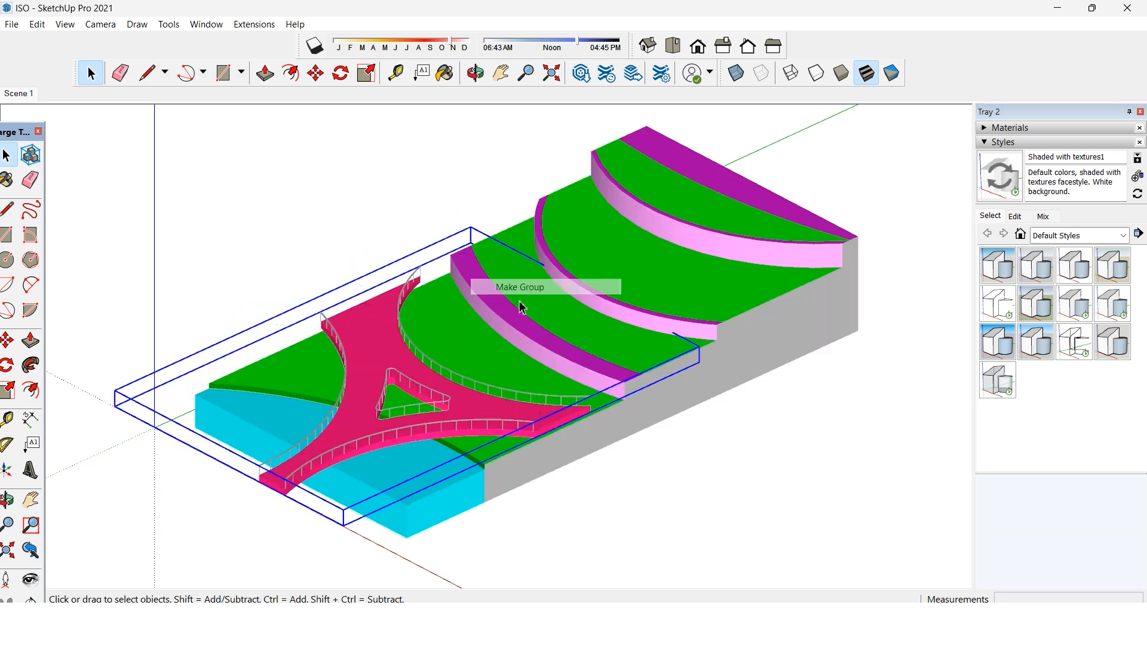
- Hide the railed bridge group and export the terrain with its water block as a 2D graphic
left_click(37, 24)
mouse_move(11, 24)
mouse_move(114, 301)
left_click(272, 319)
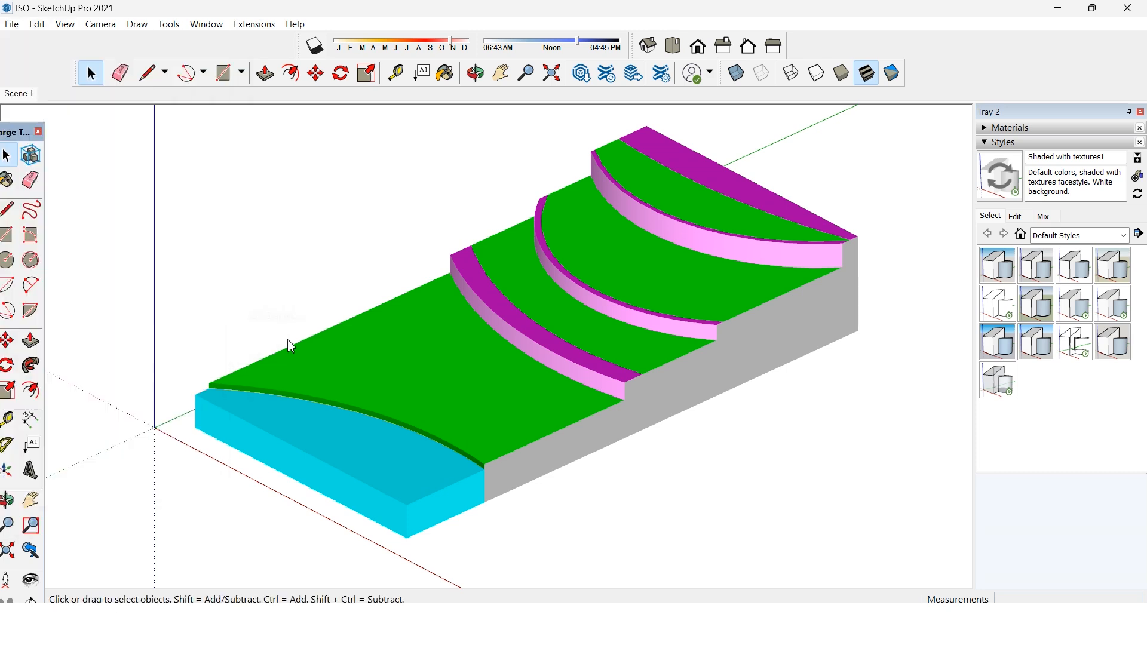
key("Return")
- Export the terrain without the bridge and water block, showing the brown basin floor, as a 2D graphic
left_click(11, 25)
left_click(295, 320)
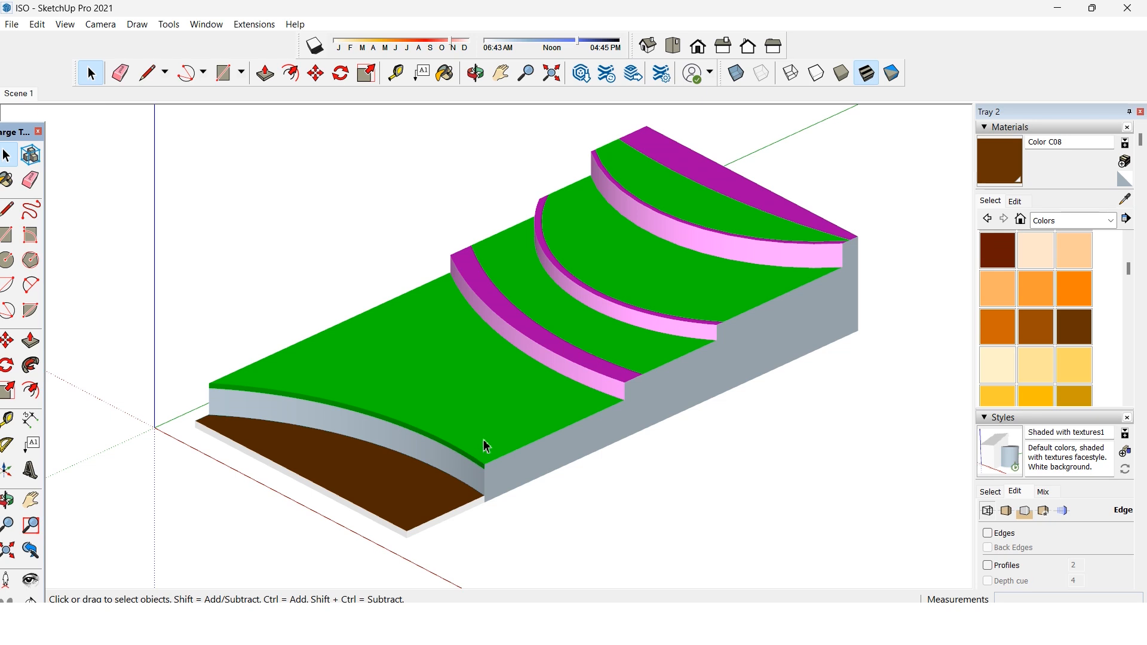
left_click(11, 24)
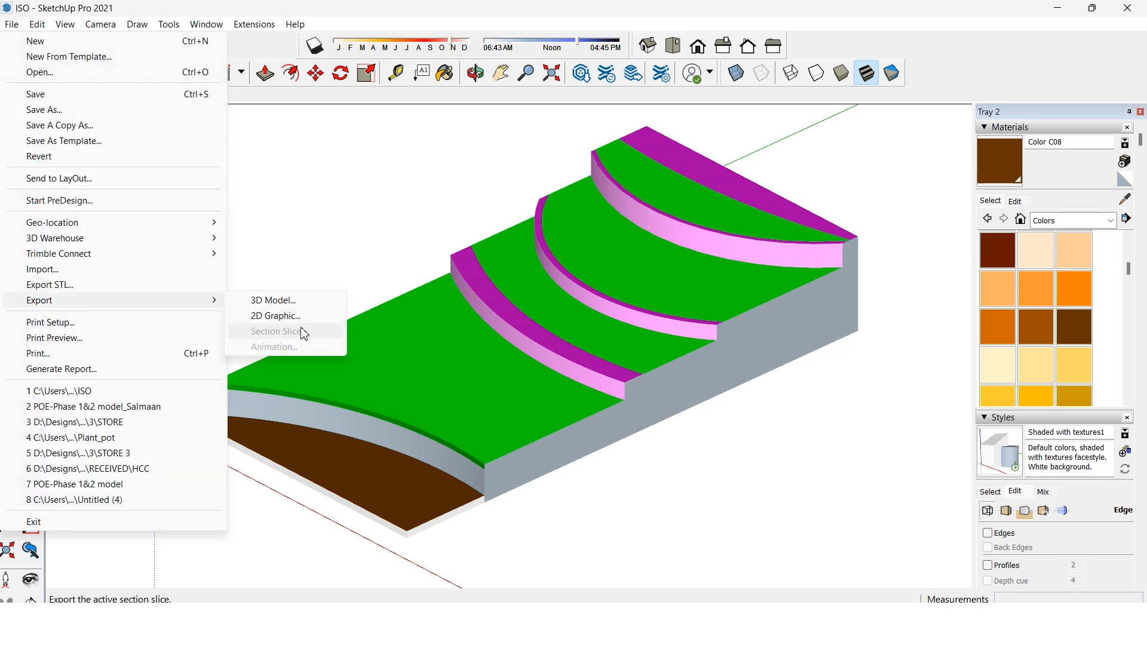
left_click(275, 316)
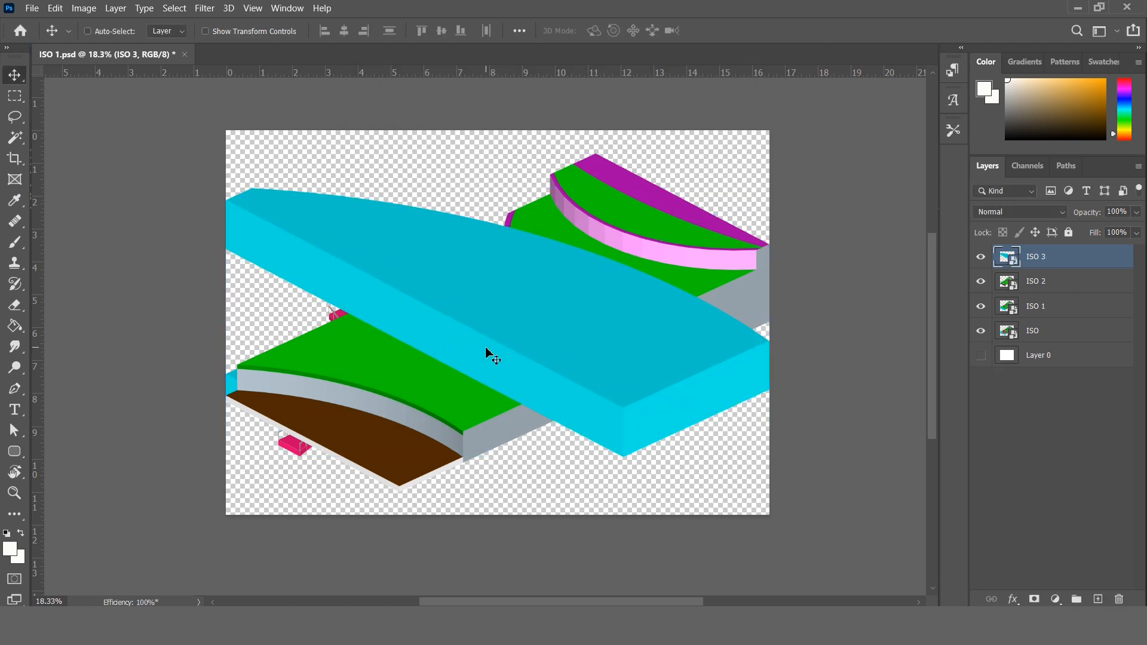
- Switch to Photoshop and position the exported views in ISO 1.psd, scaling the ISO 4 bridge image to match the bridge in the ISO layer
left_click_drag(498, 187, 500, 308)
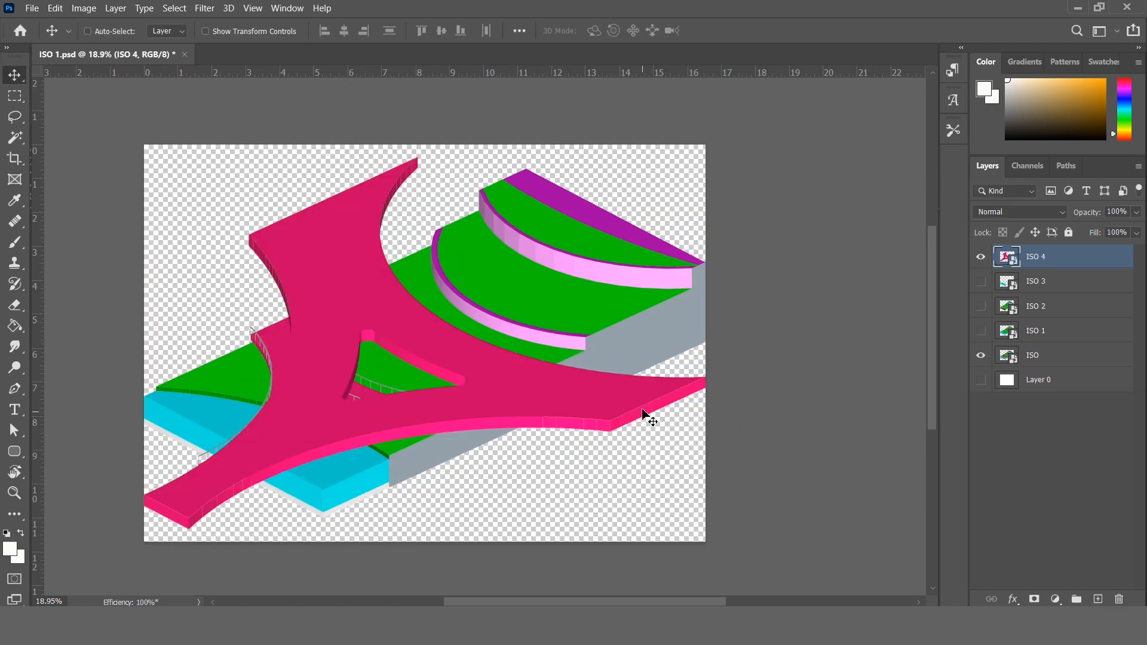
left_click_drag(646, 410, 472, 338)
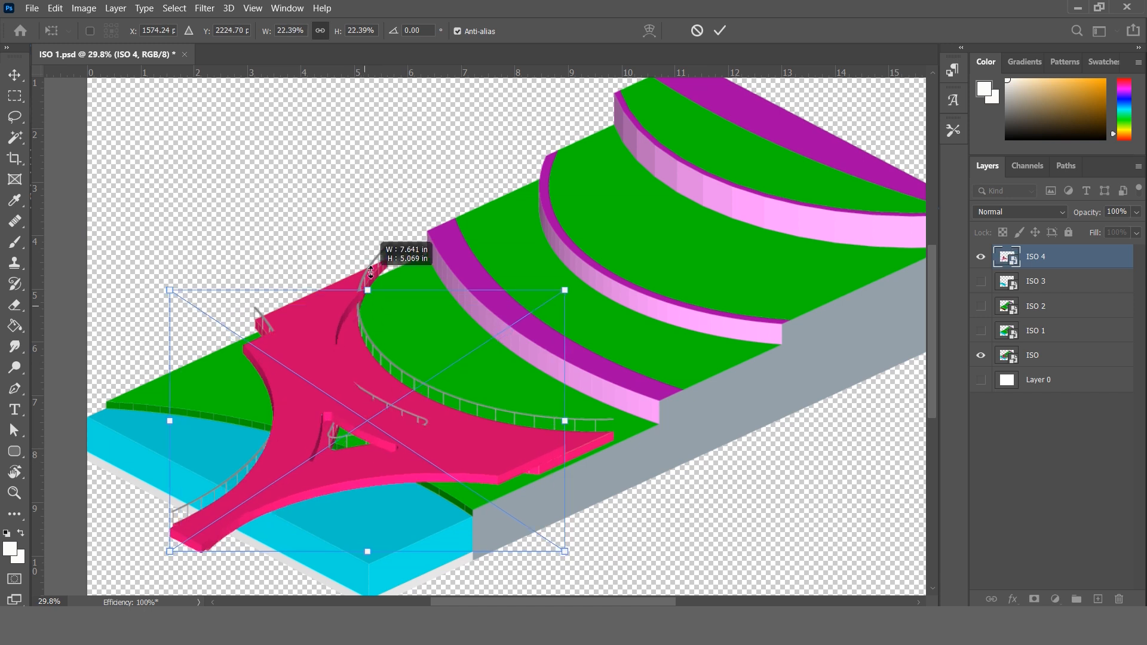
left_click_drag(371, 272, 371, 263)
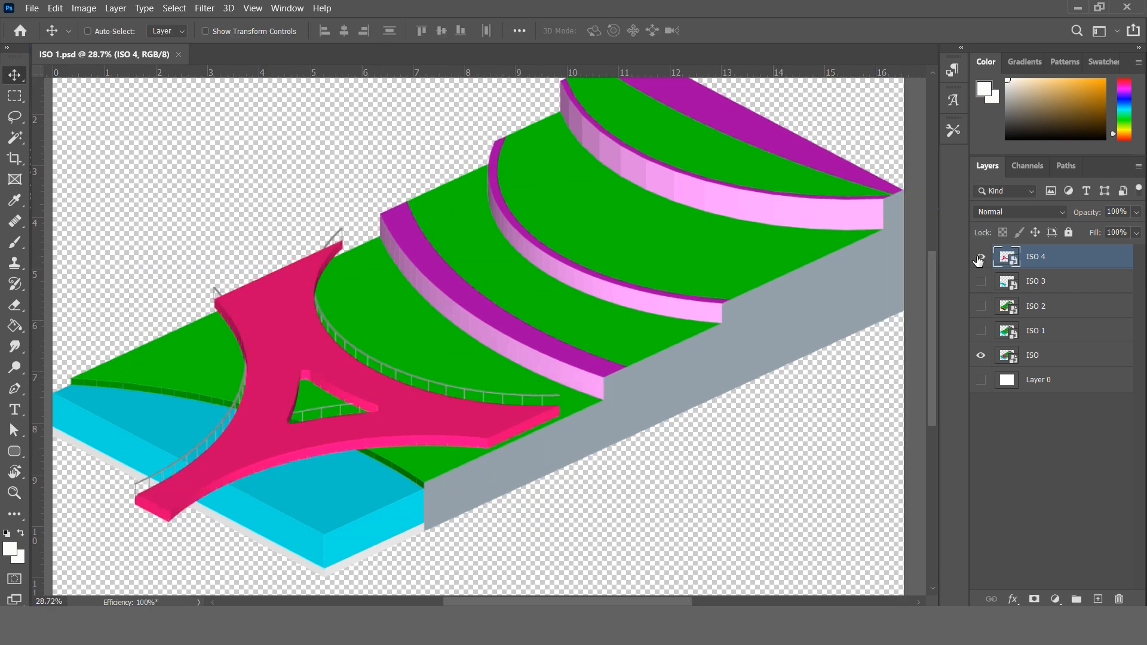
scroll(562, 358, "down", 4)
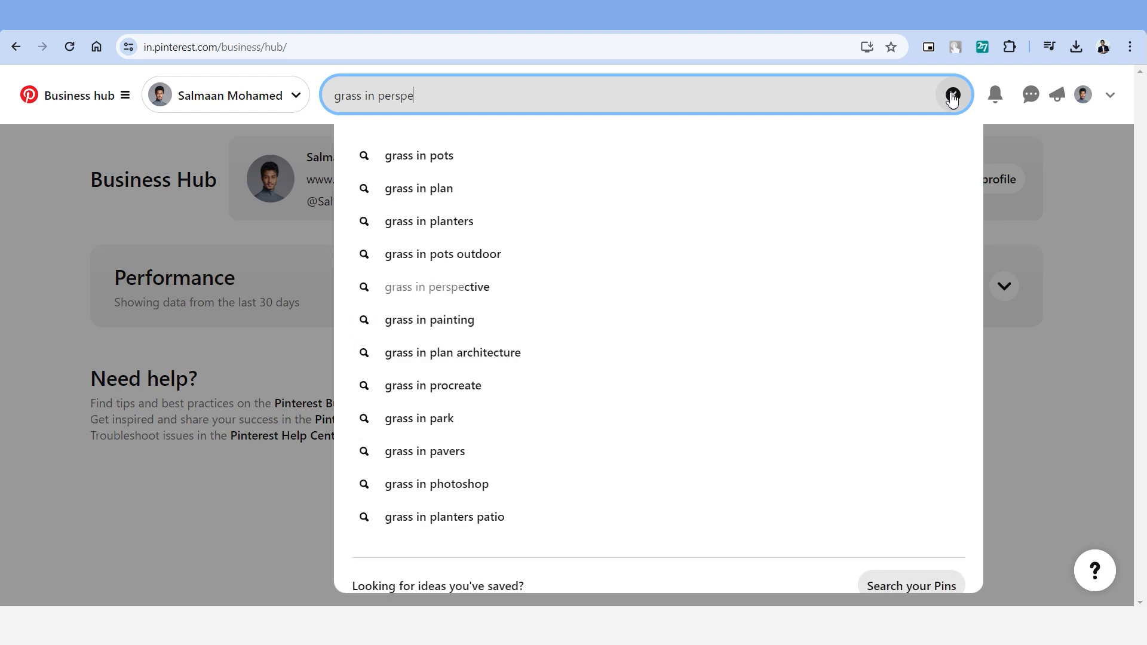
- Switch to Pinterest in the browser, search for "grass in perspective" and browse the images related to the mown lawn photo
key("Return")
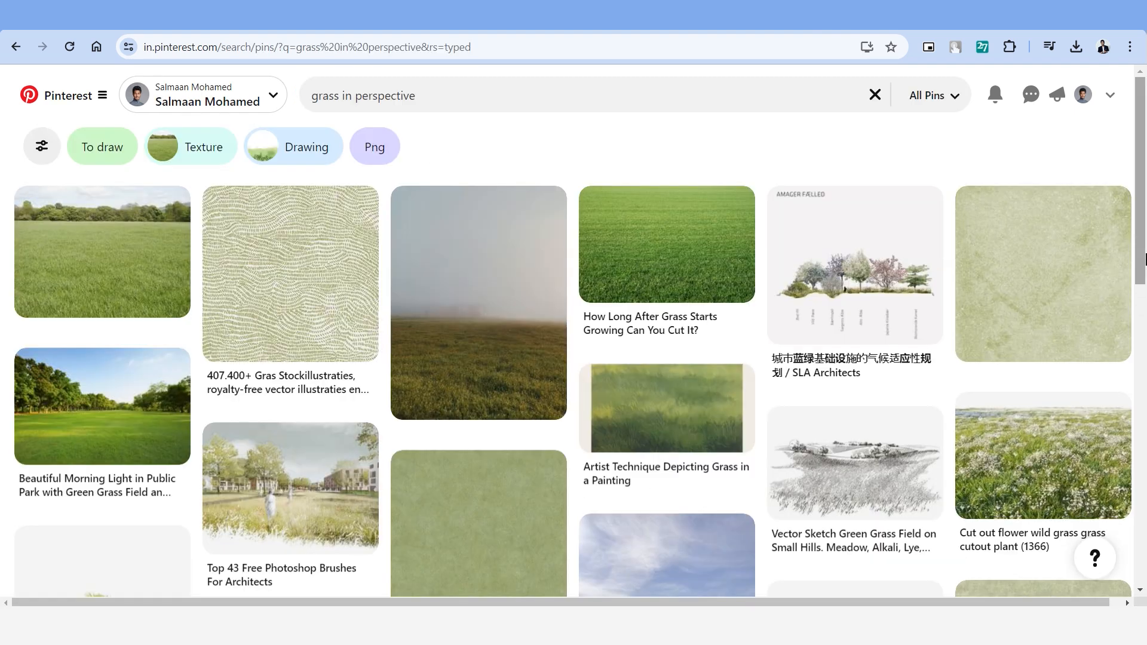
left_click(668, 279)
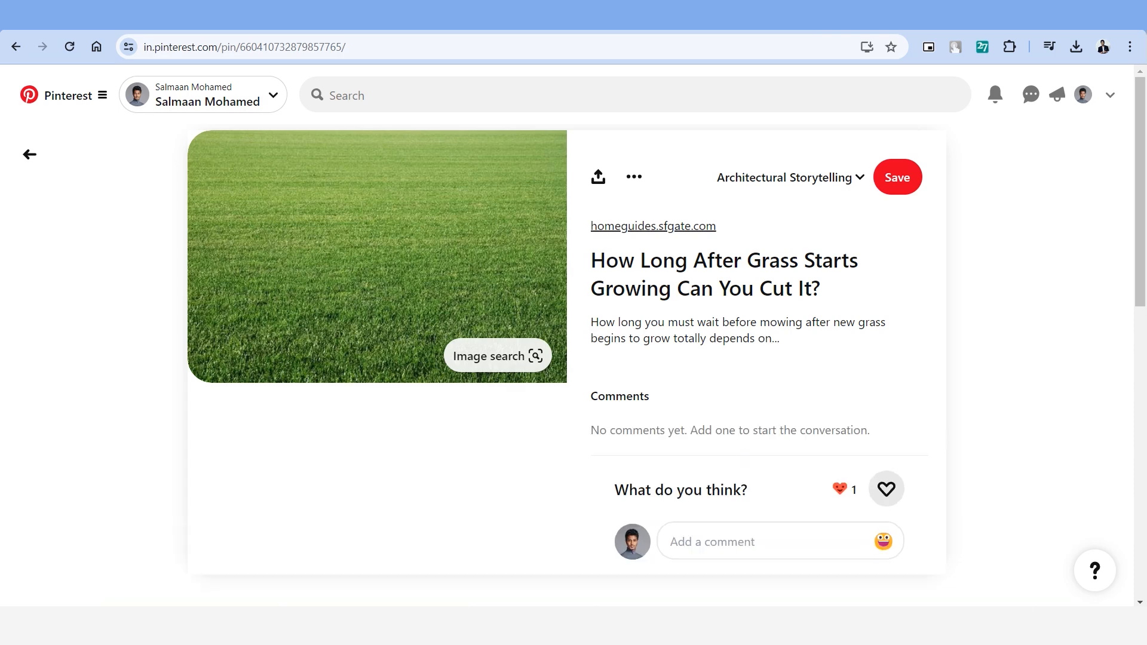
scroll(567, 359, "down", 6)
scroll(567, 359, "down", 6)
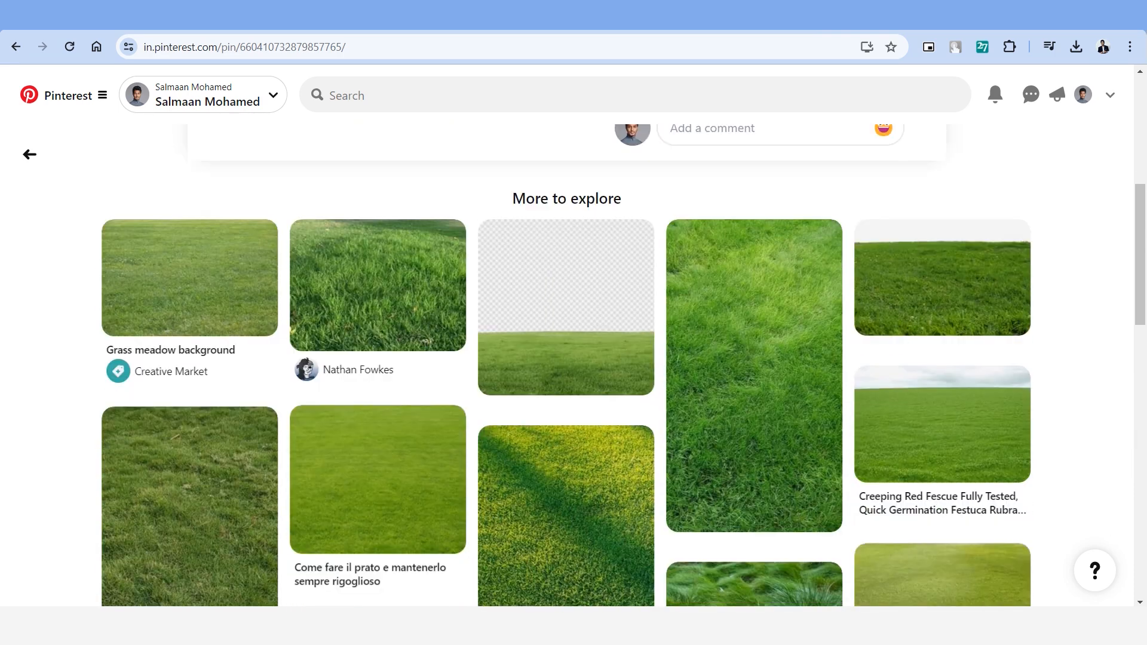
scroll(566, 358, "down", 15)
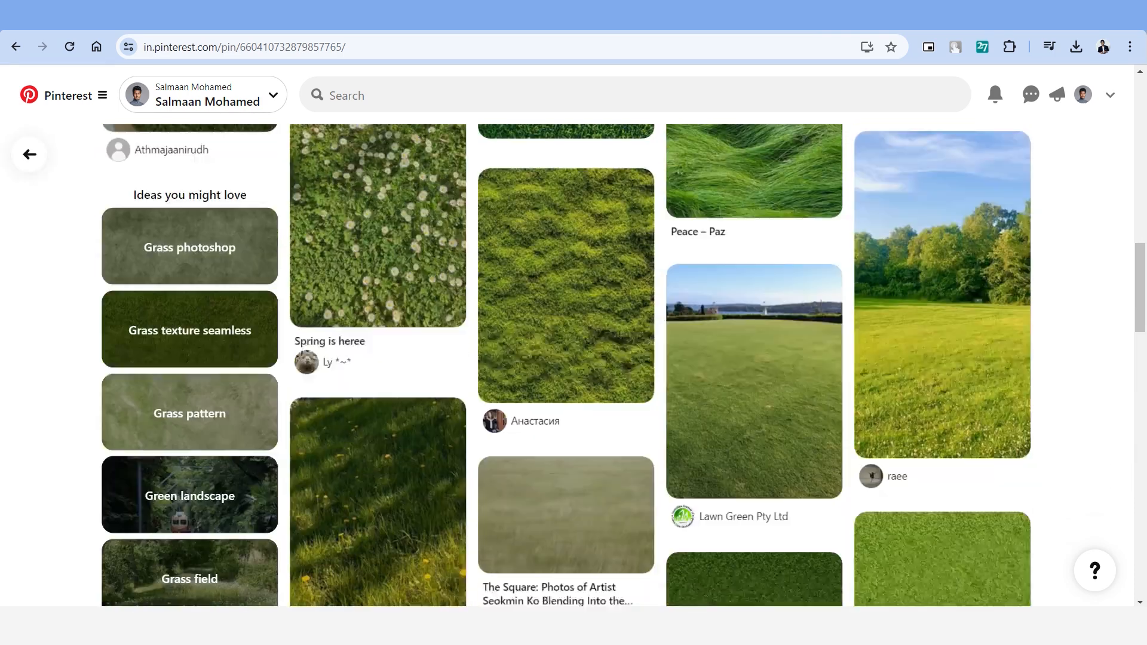
scroll(464, 388, "down", 7)
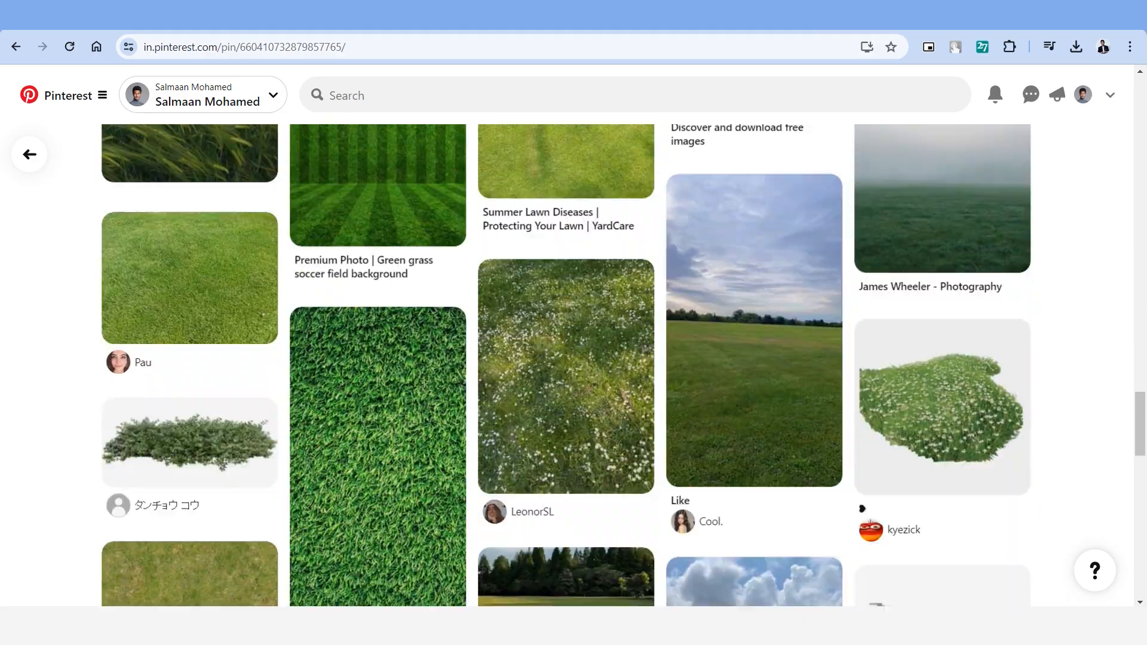
- Examine the "green green grass" pin and further related grass pins for a suitable lawn texture
left_click(566, 301)
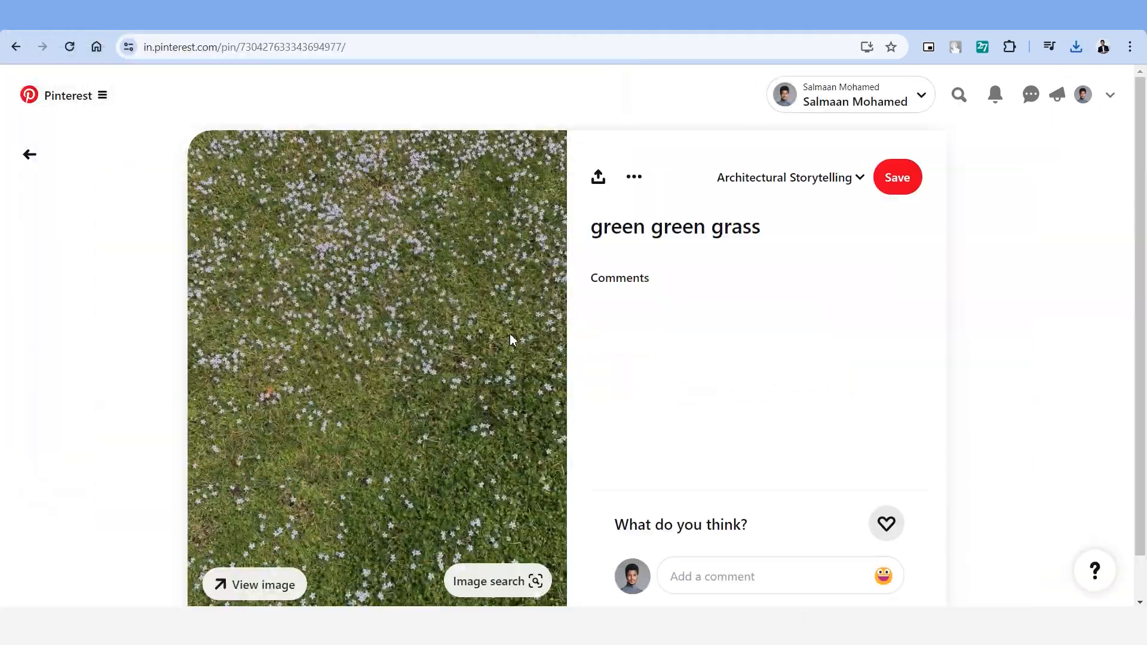
scroll(587, 351, "down", 8)
left_click(16, 46)
left_click(16, 47)
scroll(1124, 386, "down", 20)
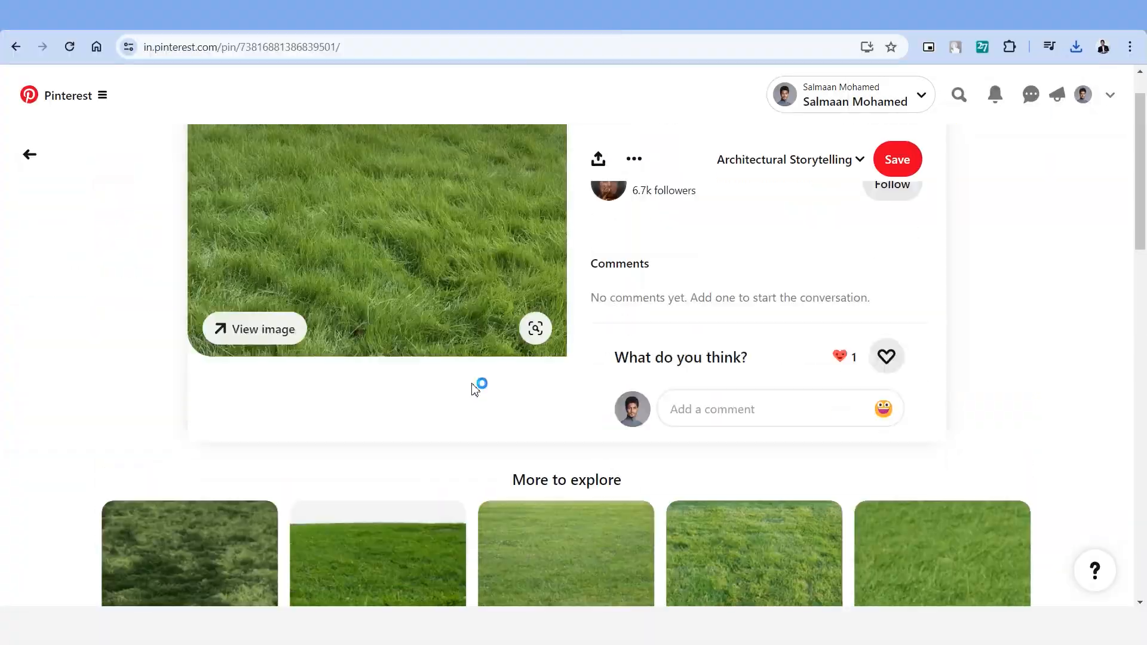
scroll(10, 356, "down", 20)
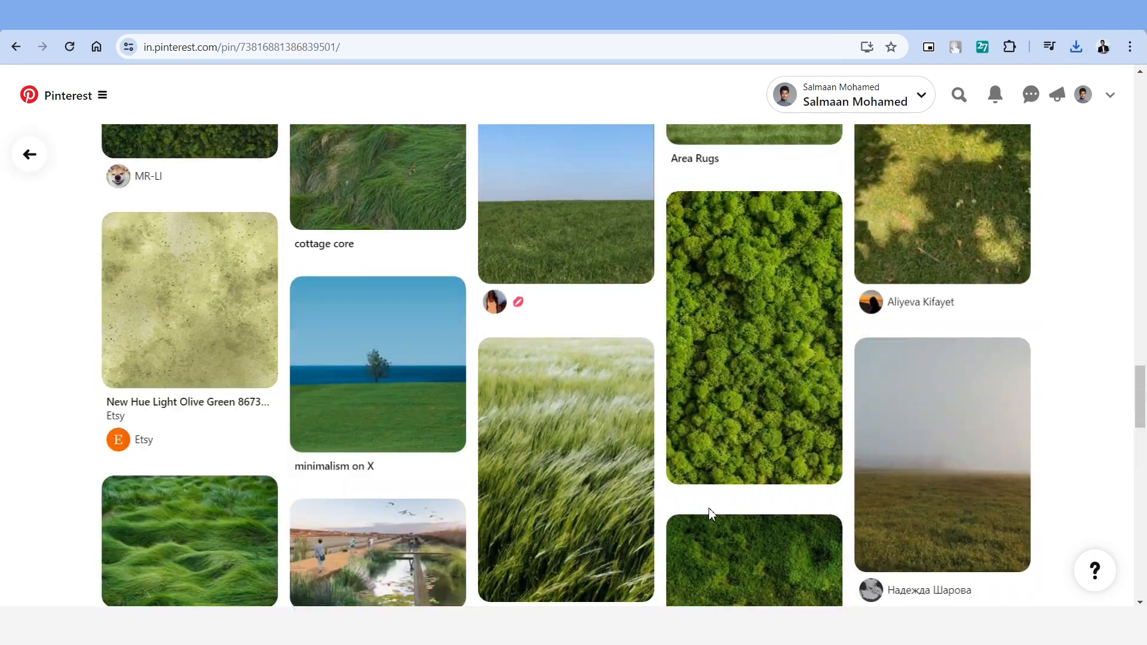
scroll(711, 514, "down", 15)
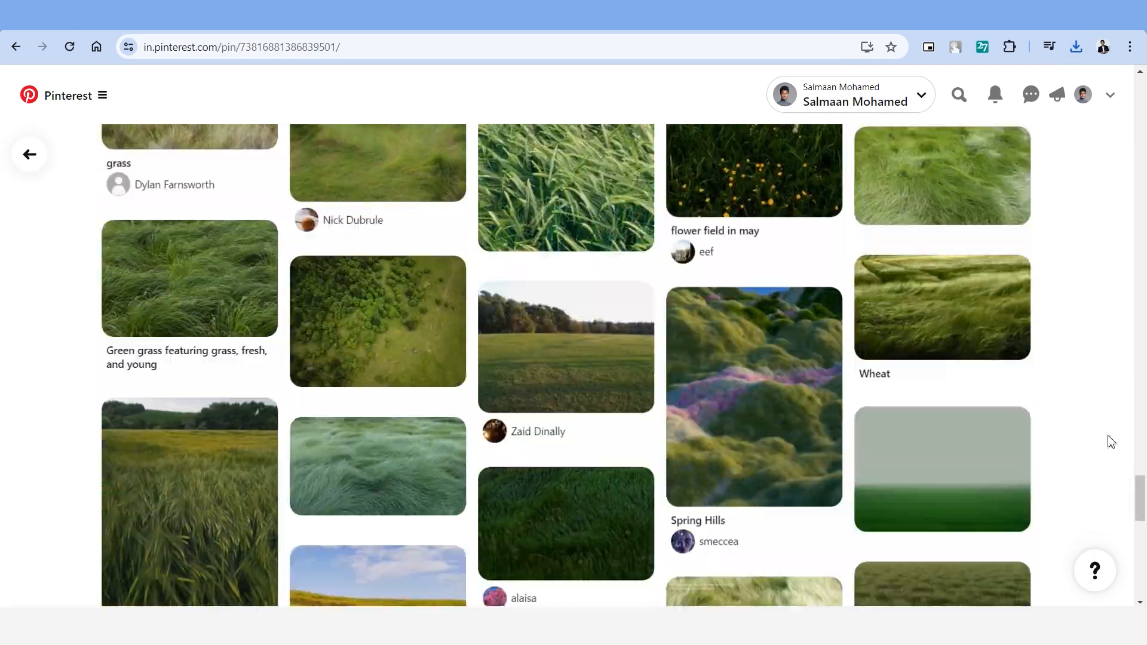
scroll(1111, 442, "down", 8)
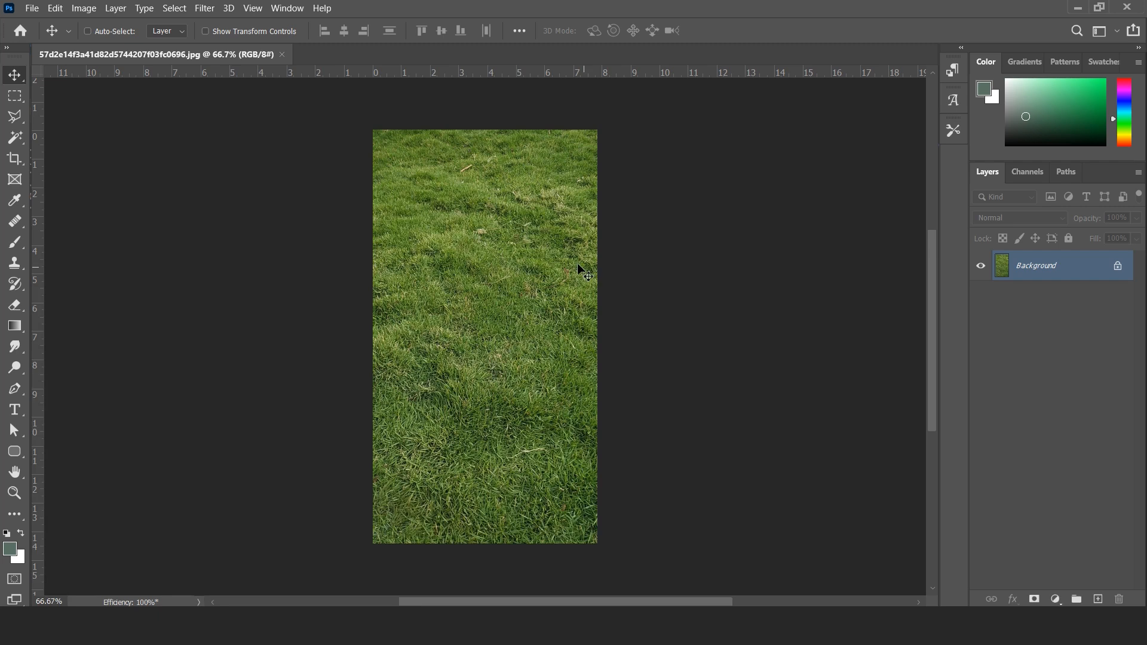
- Switch to Photoshop and define the tall grass photo as a pattern under its existing file name
scroll(533, 263, "up", 1)
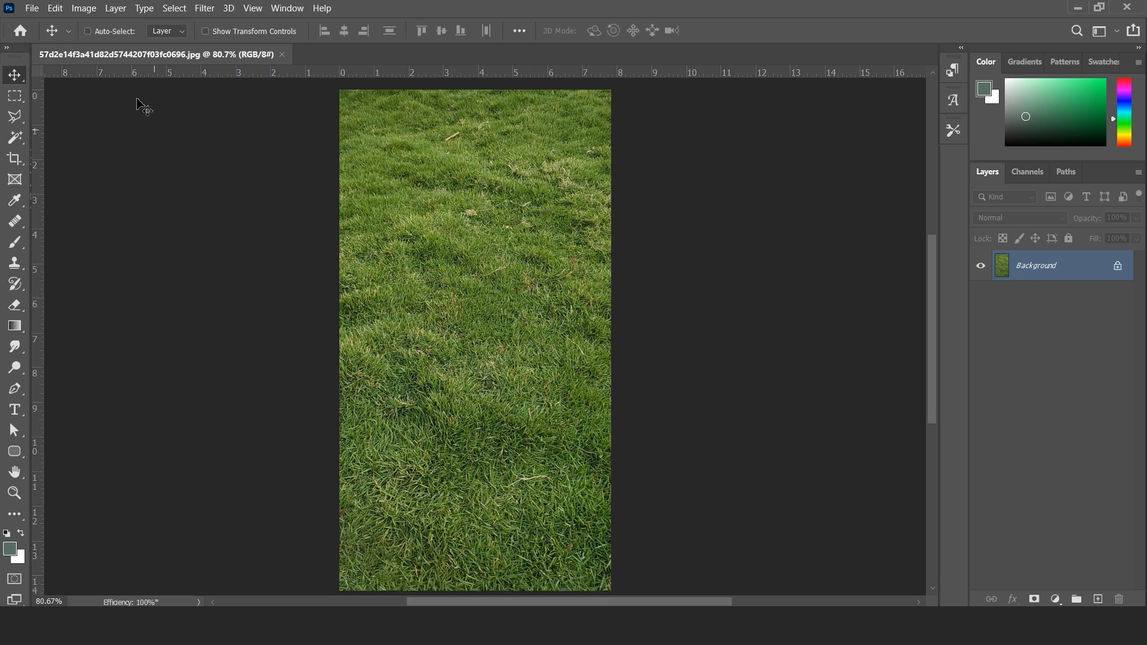
left_click(57, 8)
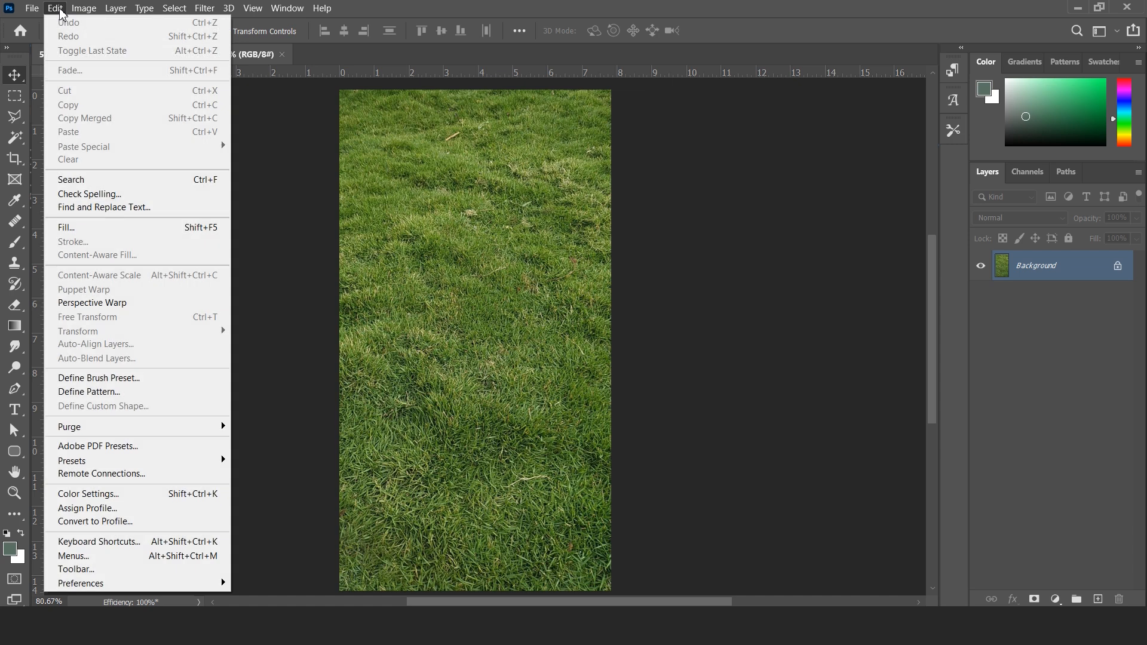
left_click(184, 397)
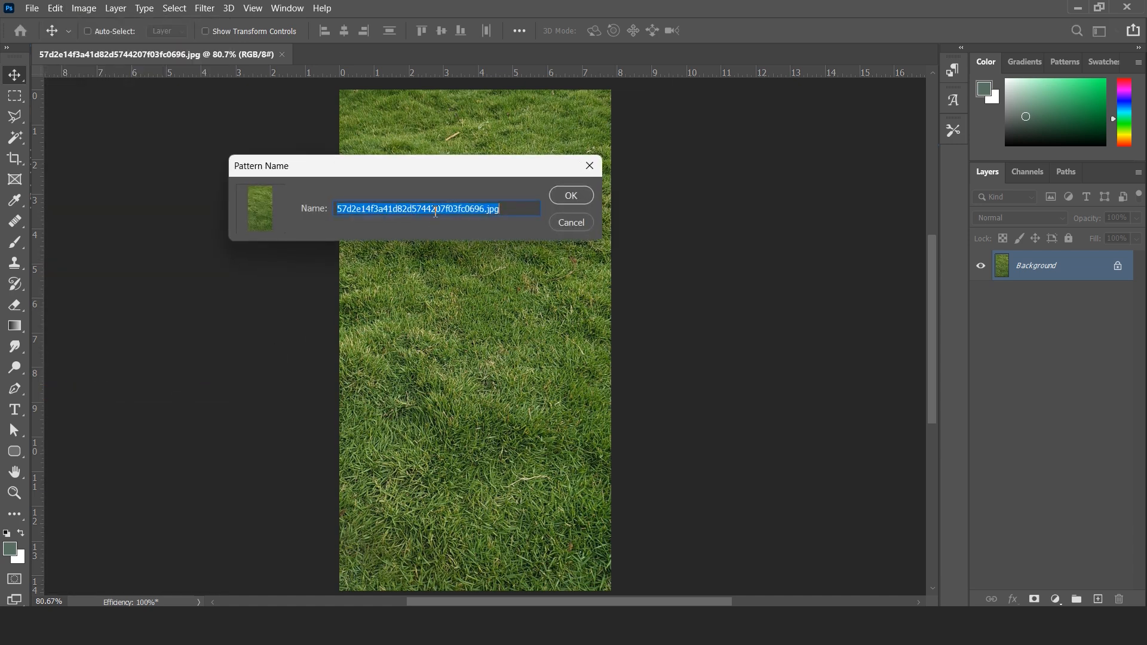
left_click(572, 196)
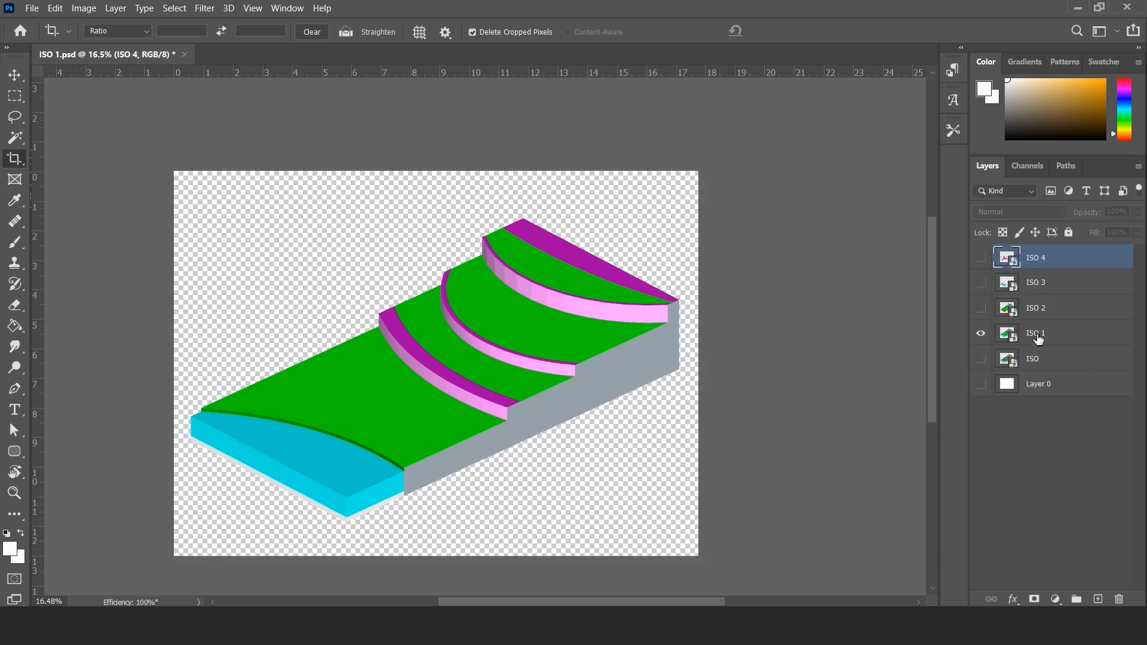
- Rasterize the ISO 1 layer and select the large flat green area beside the water with the Magic Wand
left_click(1040, 340)
right_click(1042, 339)
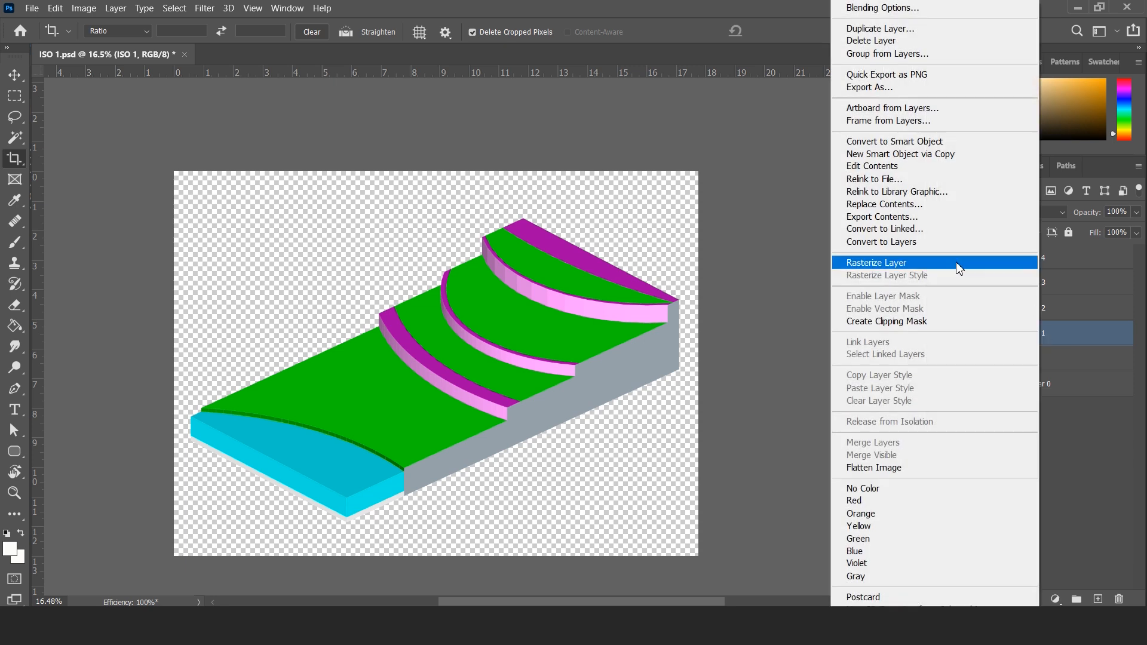
left_click(921, 263)
key("w")
scroll(327, 456, "up", 1)
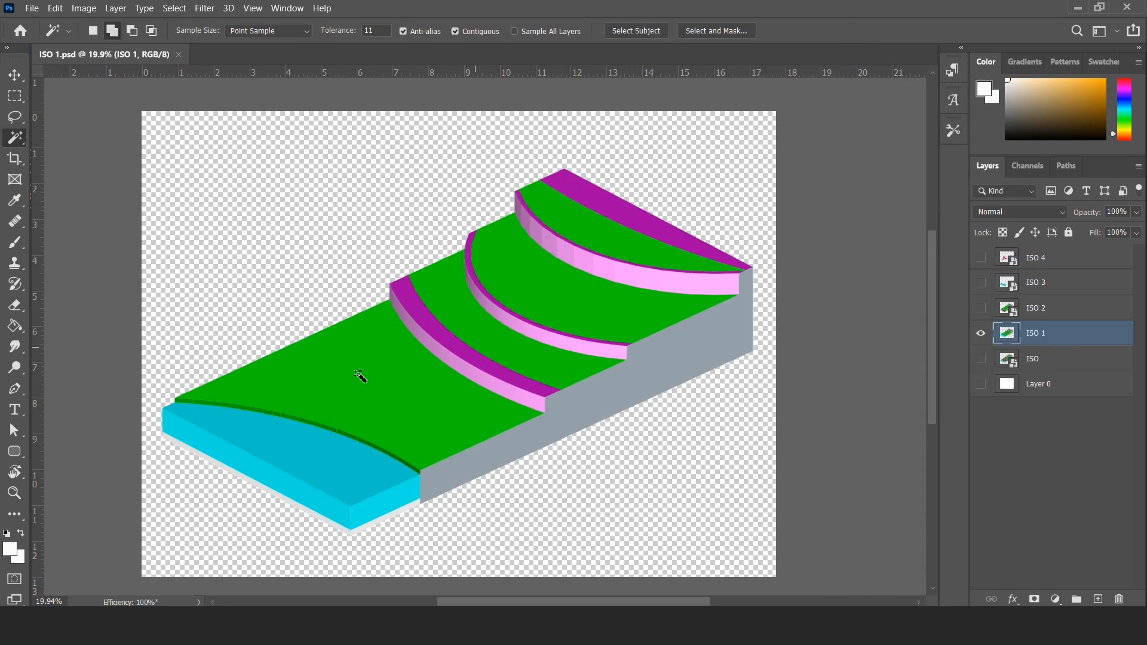
left_click(333, 396)
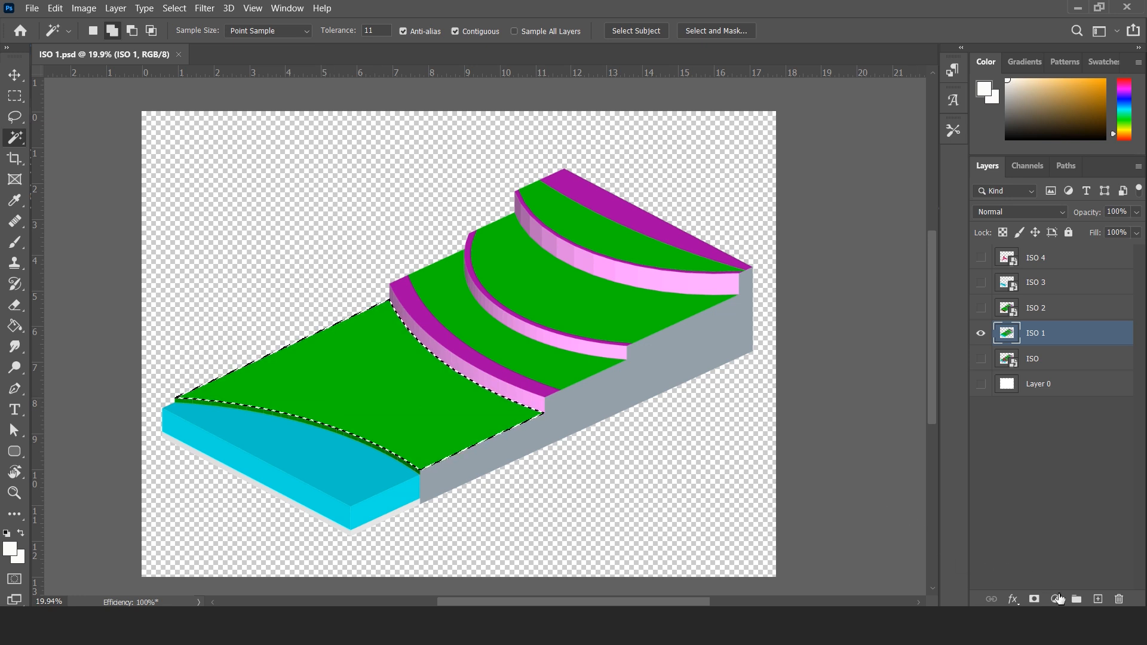
- Add a Pattern fill layer over the selected green area using the tall grass photo pattern
left_click(1056, 600)
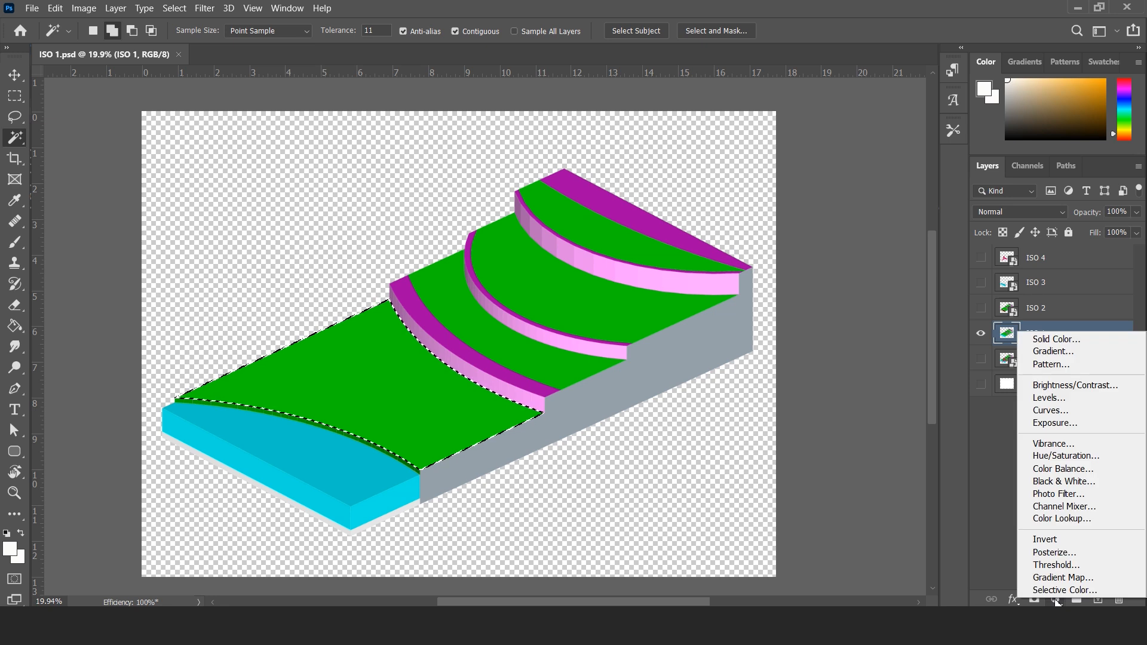
left_click(1057, 365)
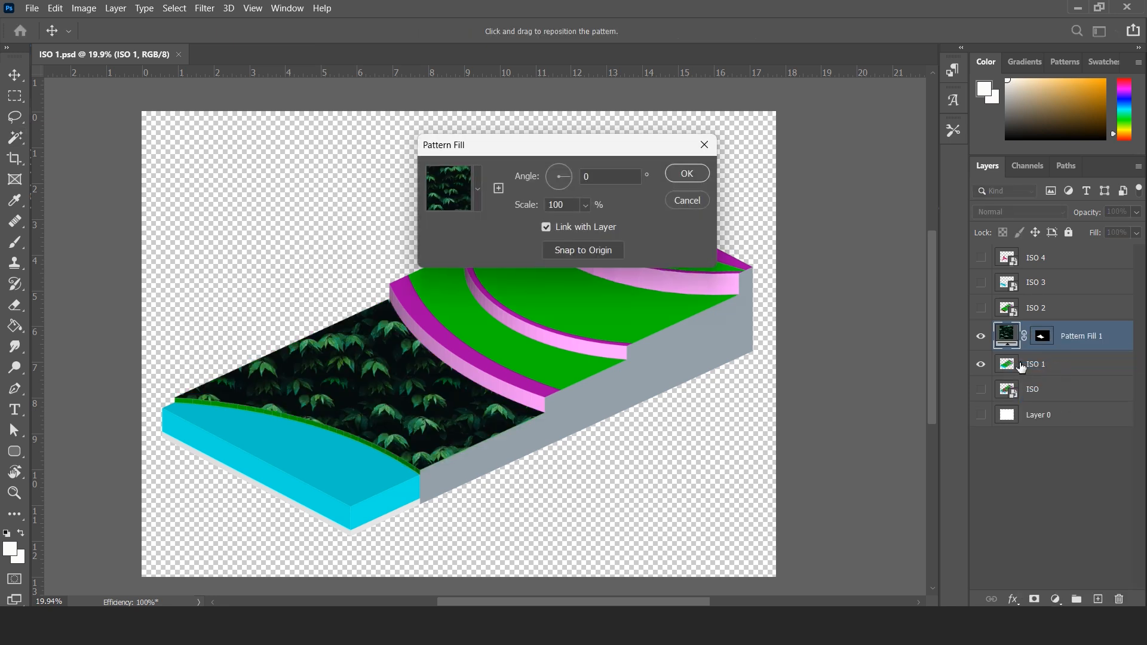
left_click(478, 183)
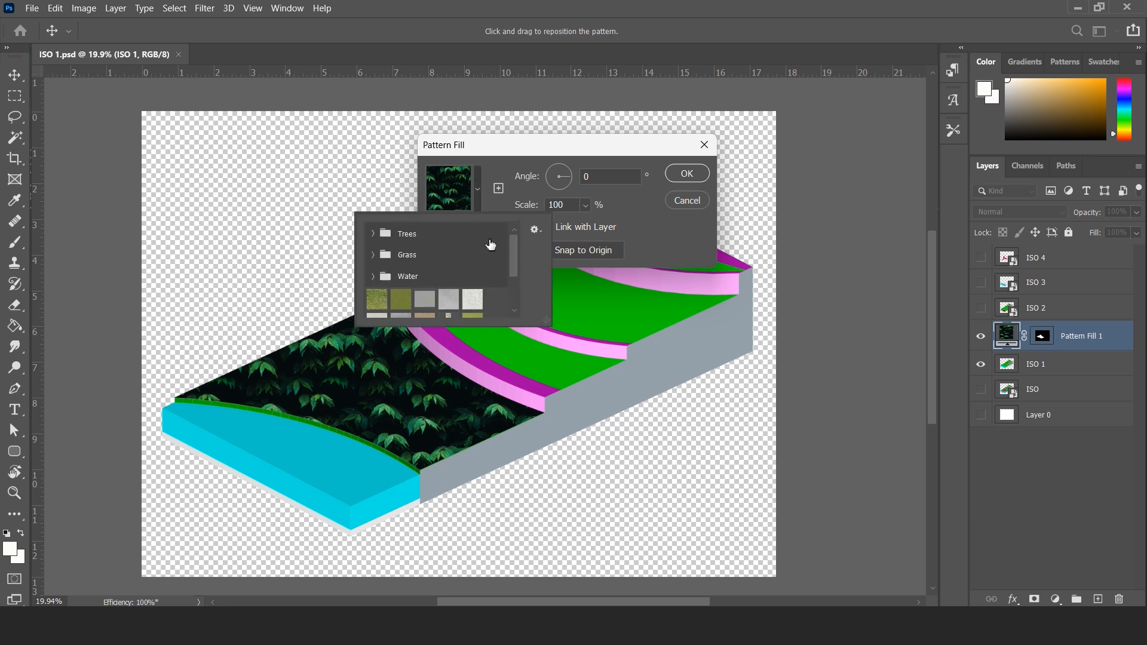
left_click_drag(514, 263, 518, 292)
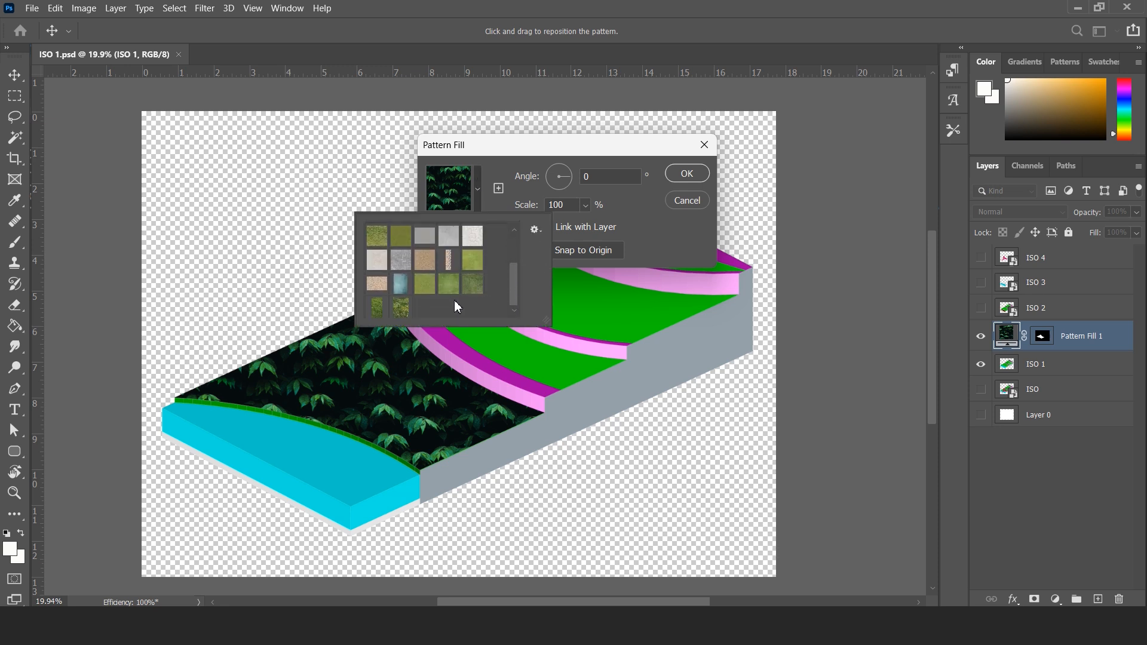
left_click(405, 308)
left_click(380, 308)
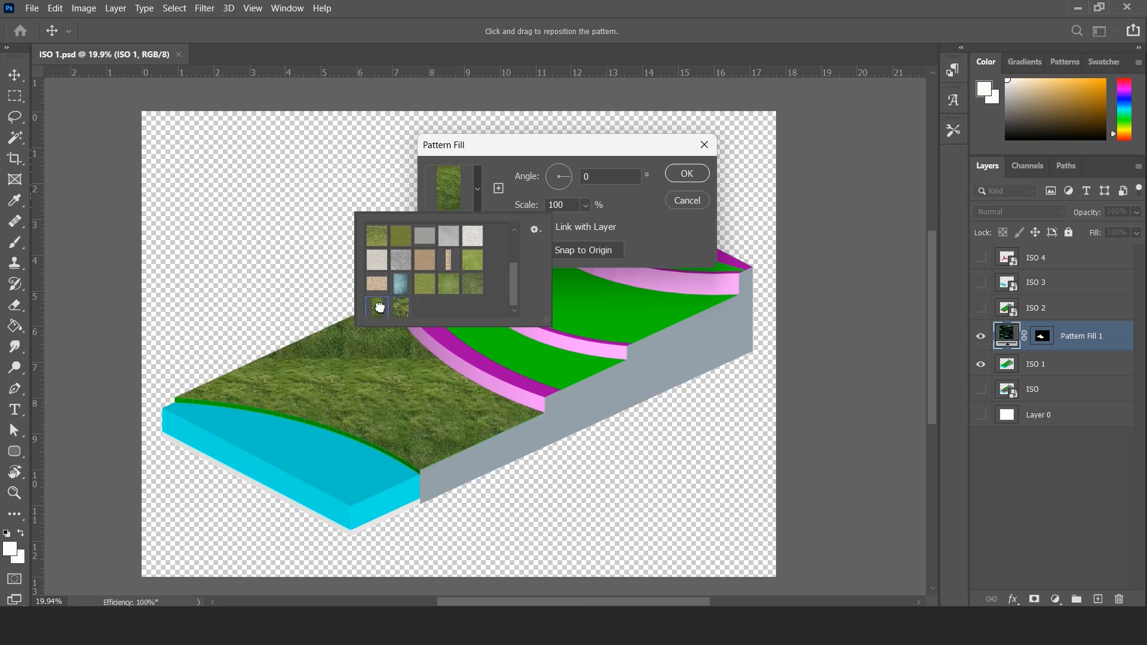
left_click(529, 149)
- Snap the lawn pattern beside the water to its origin, rotate it to 8.45° and set its scale to 150%
scroll(361, 379, "up", 8)
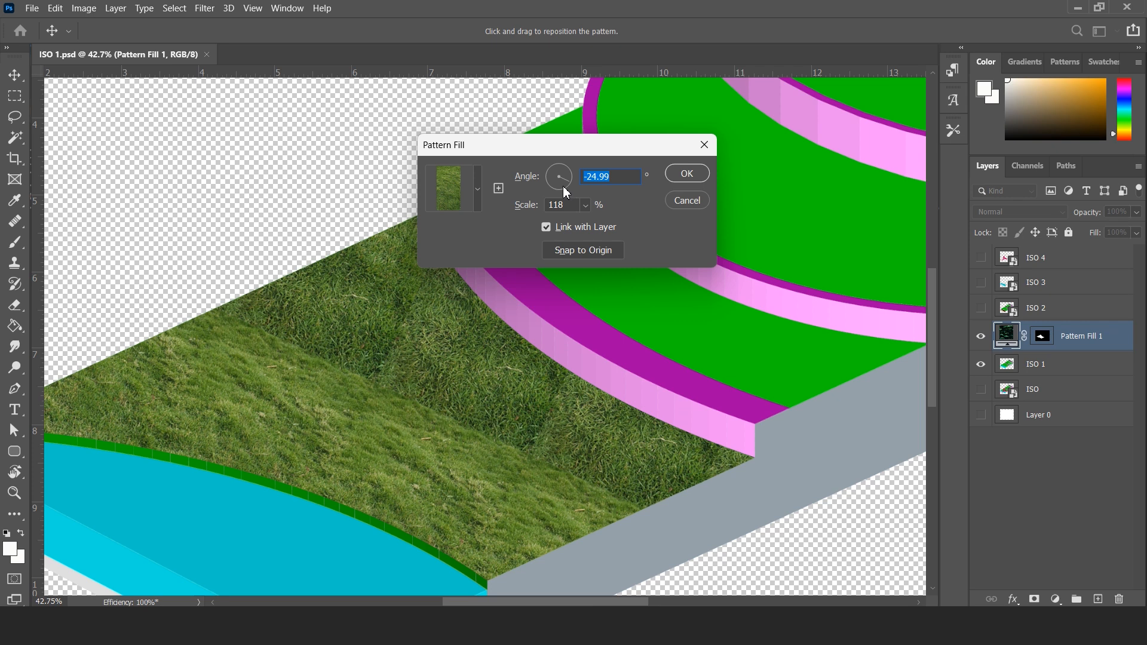
left_click(571, 250)
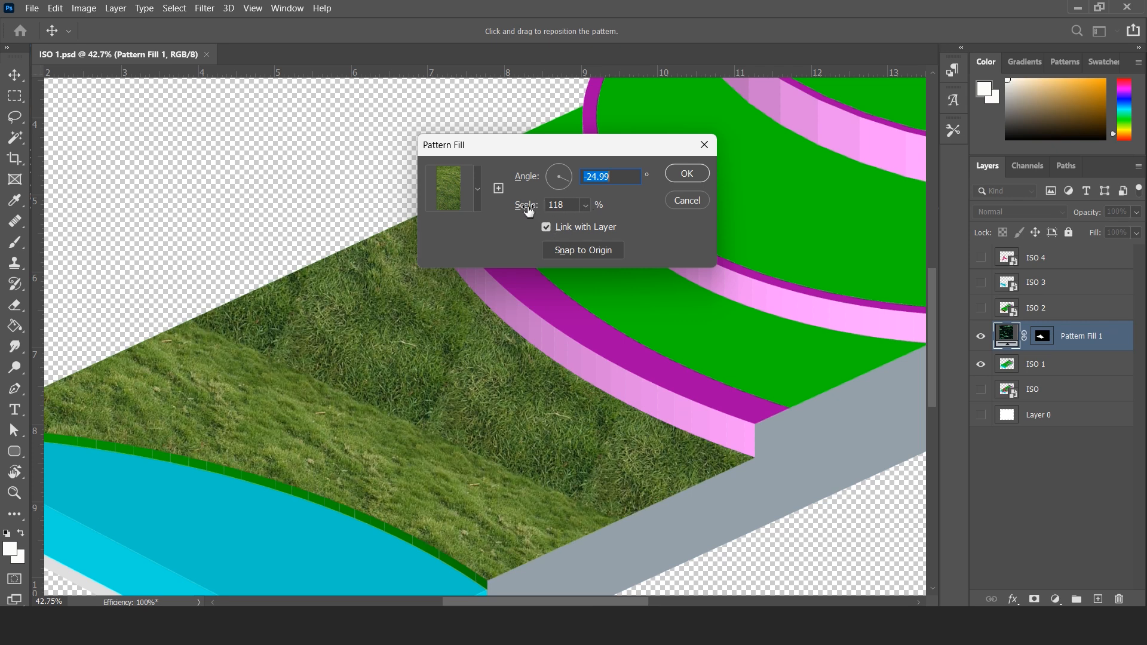
left_click_drag(529, 209, 527, 209)
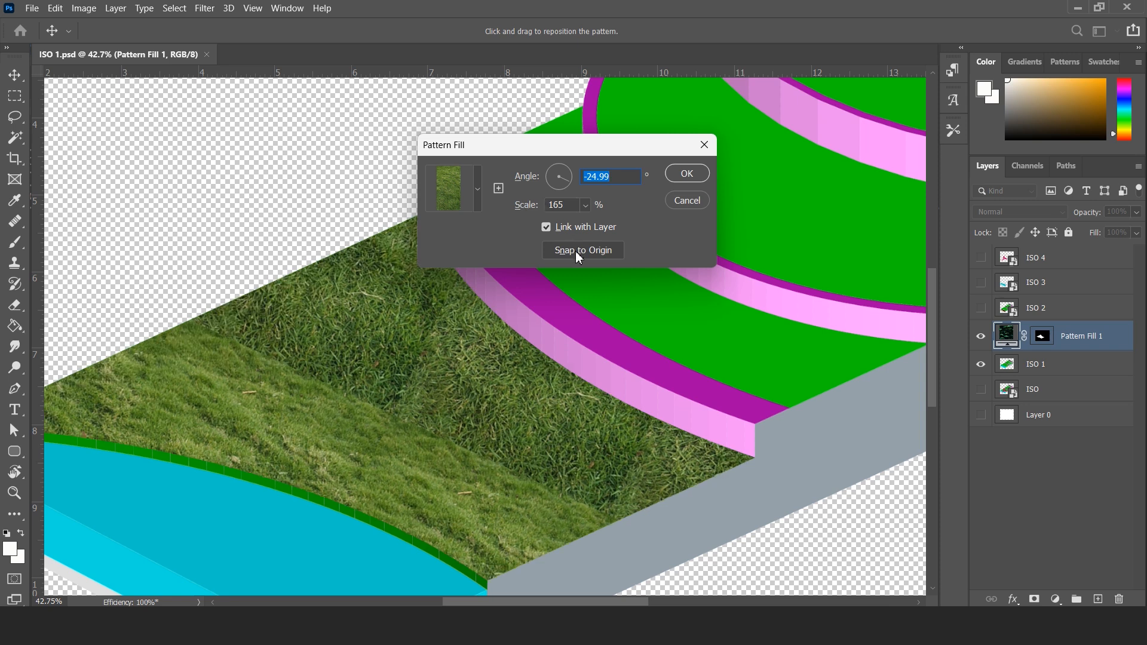
left_click(575, 251)
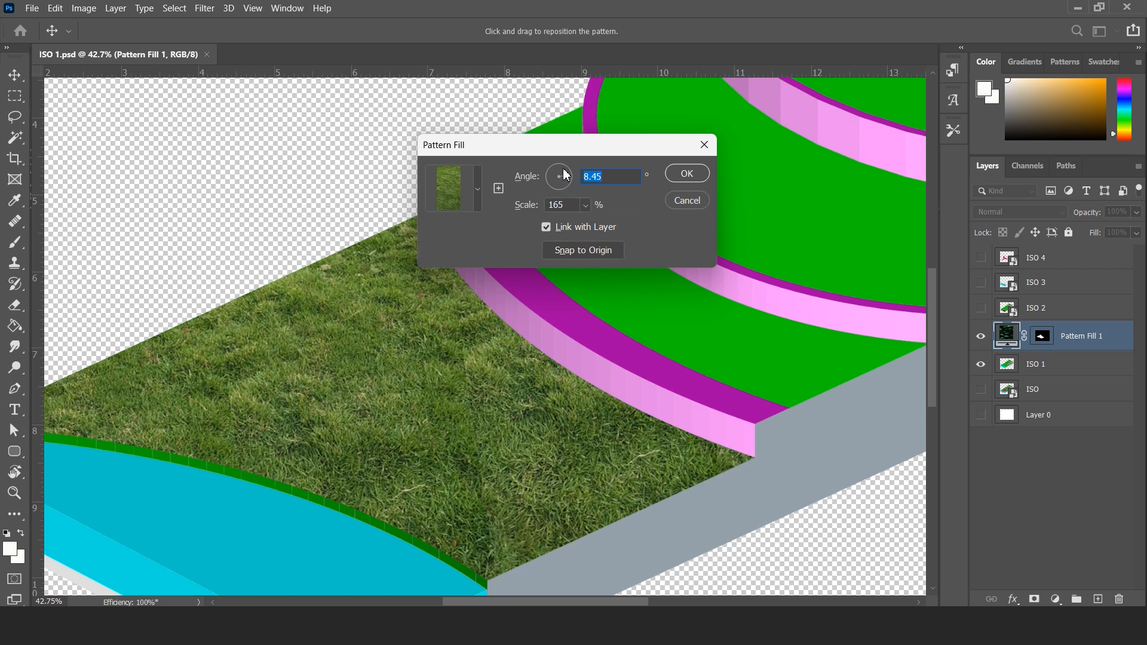
left_click(561, 204)
type("150")
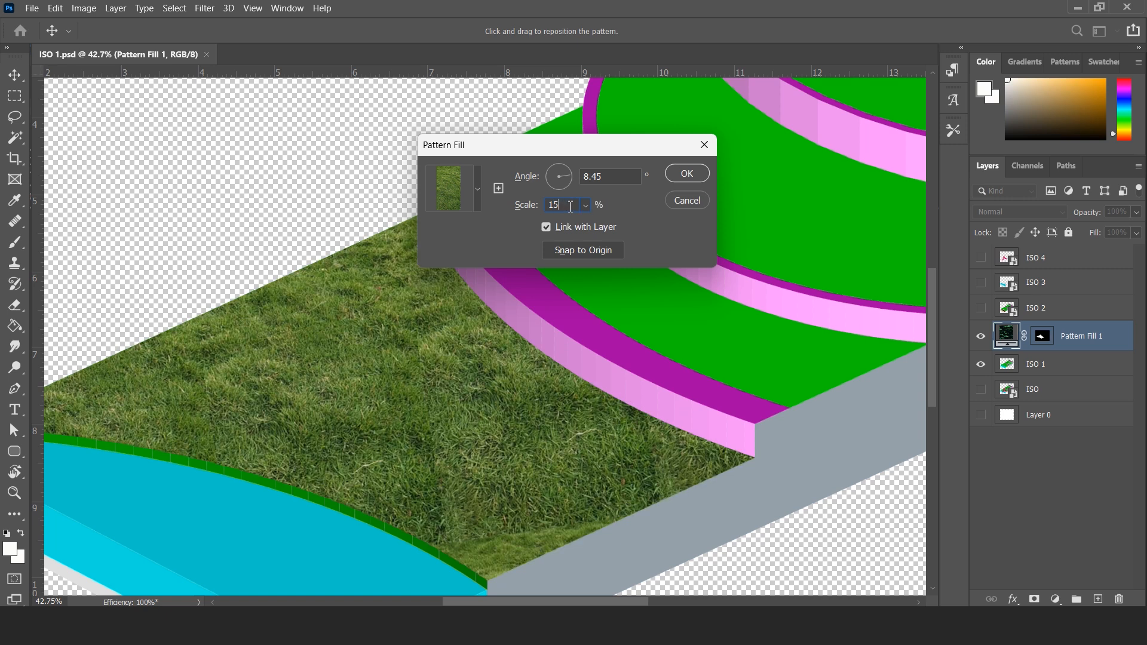
type("5")
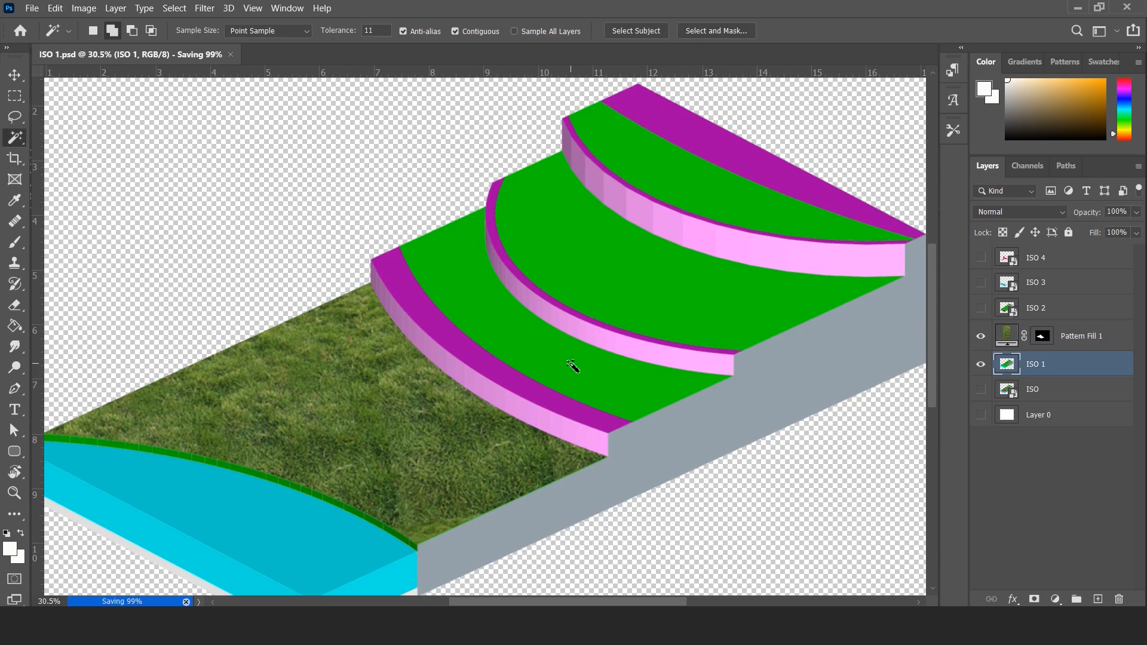
- Select the second terrace's green strip on ISO 1 and add a Pattern fill layer using the white-flowered meadow pattern
left_click(571, 364)
key("v")
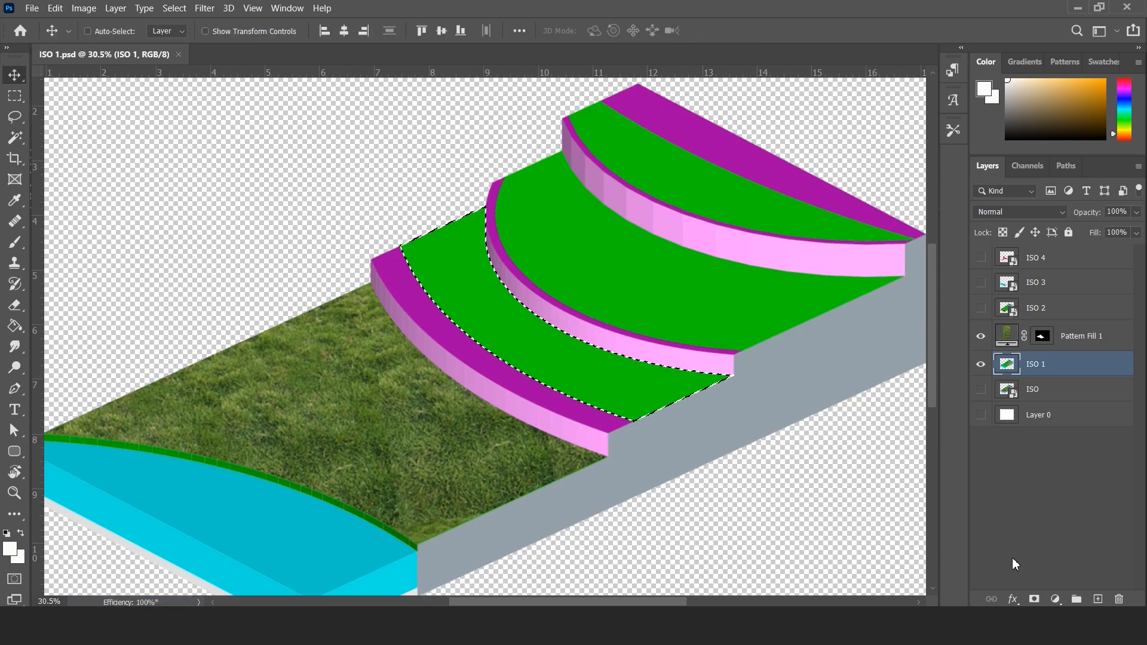
left_click(1056, 599)
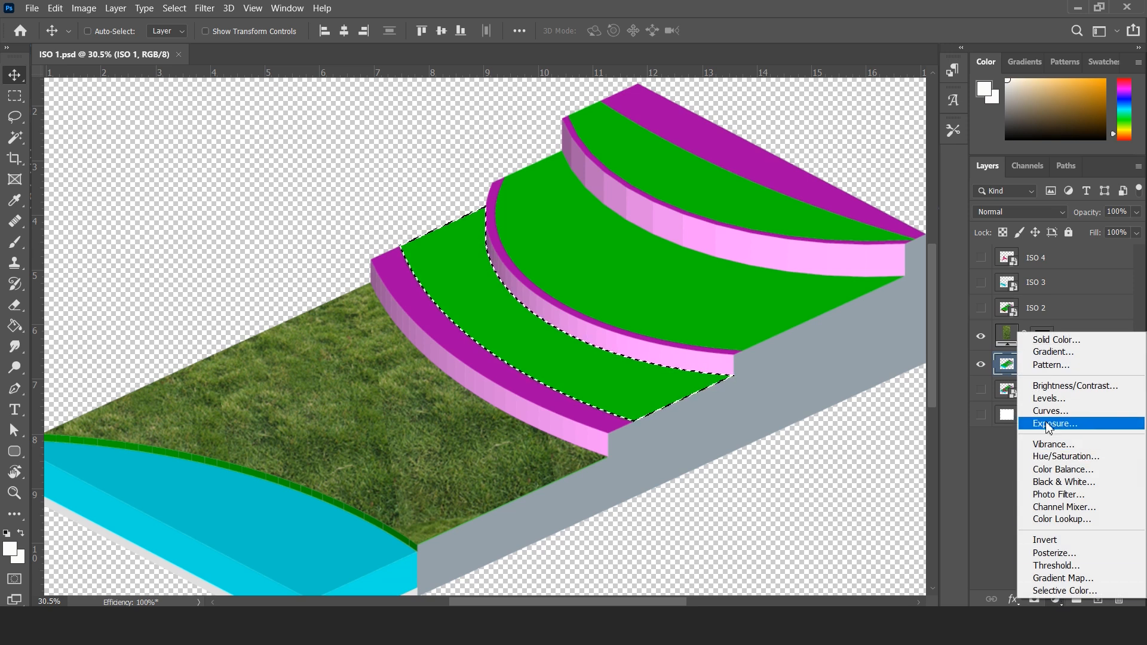
left_click(1051, 365)
left_click(478, 203)
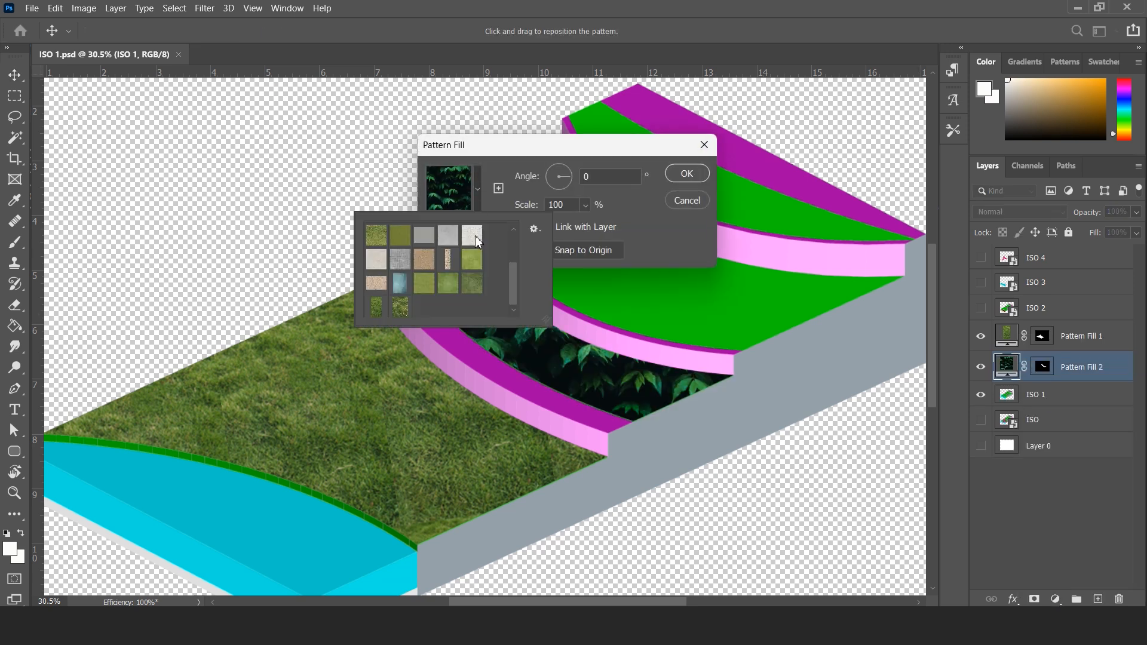
left_click(402, 308)
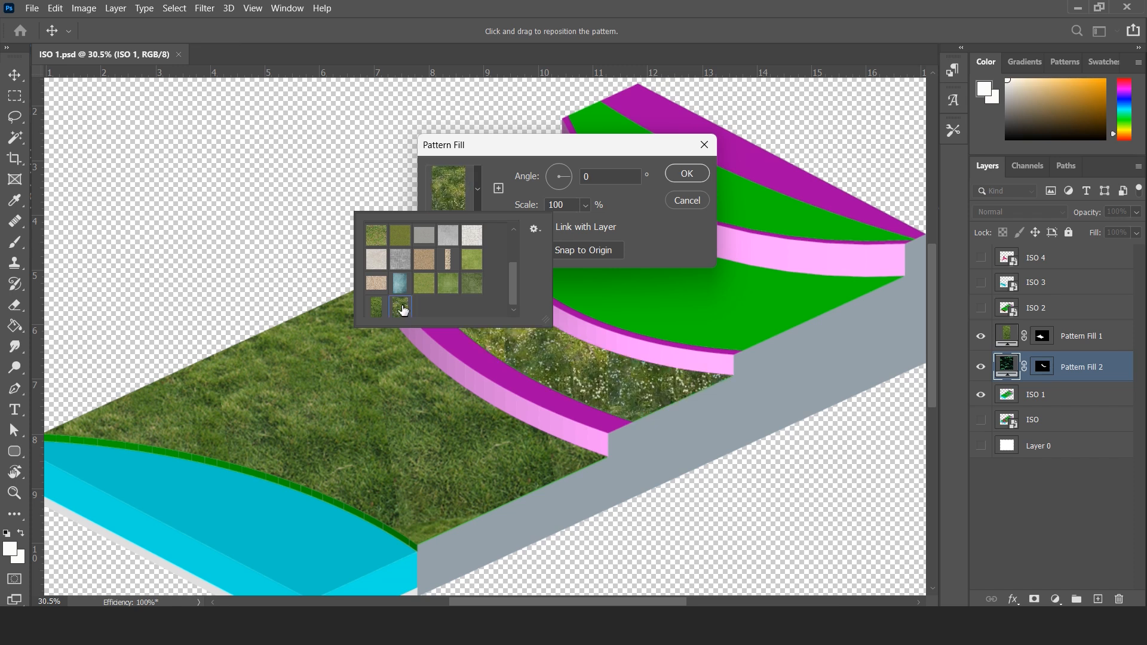
- Set the flowered meadow fill's scale to 89% and its angle to -38.75°, and apply it
left_click(590, 150)
left_click_drag(571, 152, 709, 108)
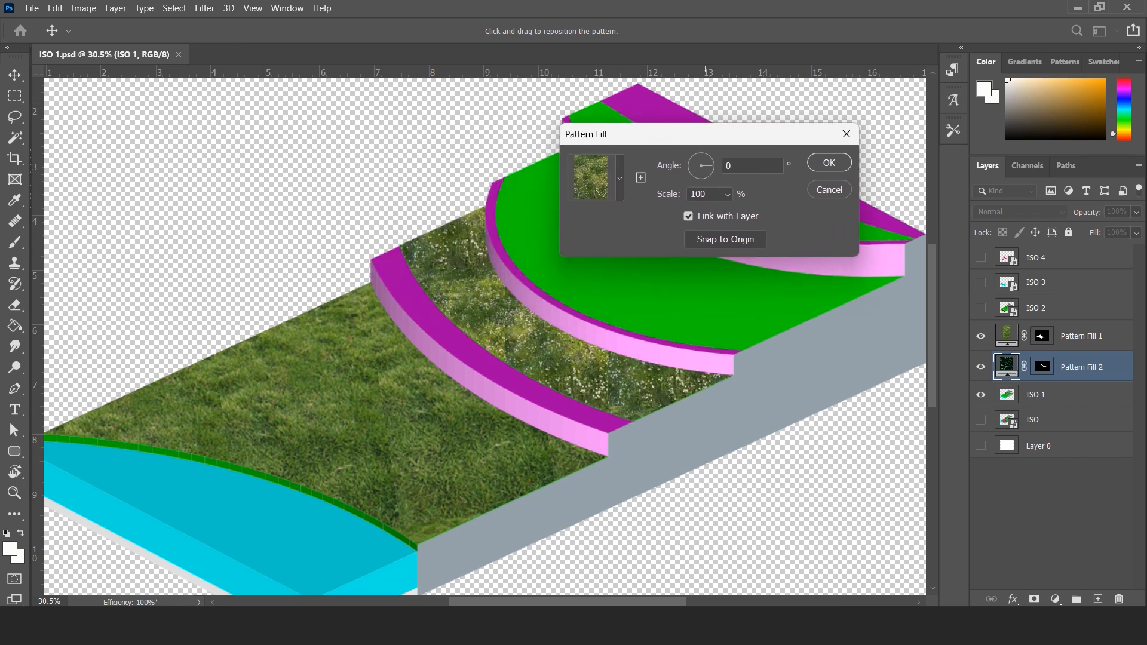
scroll(625, 293, "up", 4)
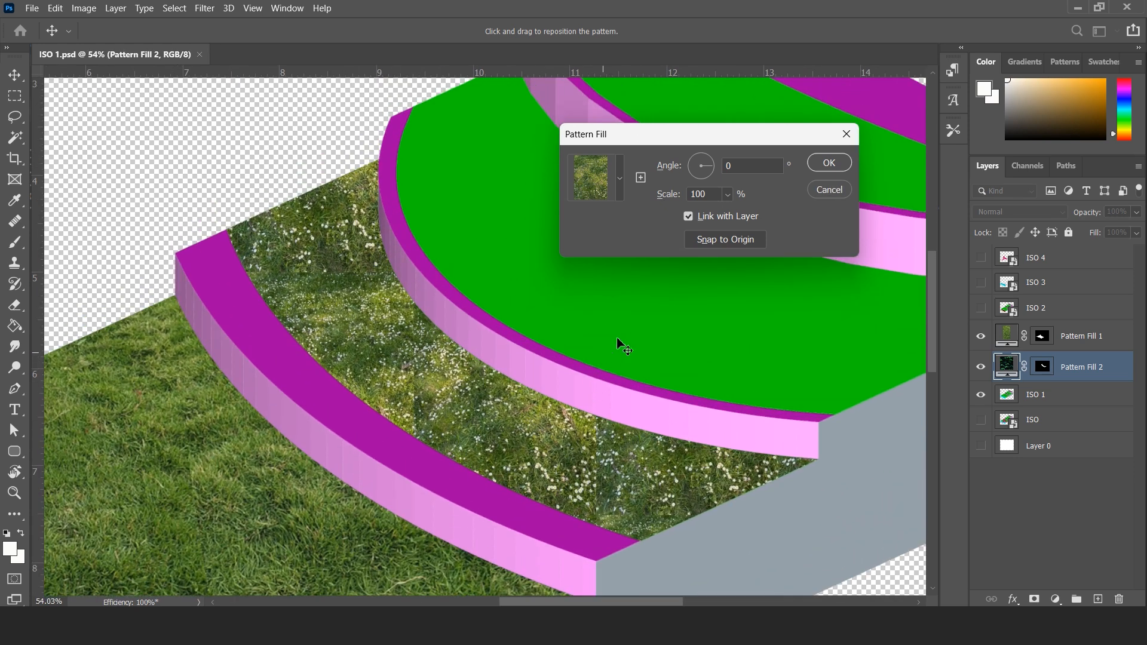
left_click_drag(673, 195, 666, 195)
left_click_drag(708, 160, 709, 173)
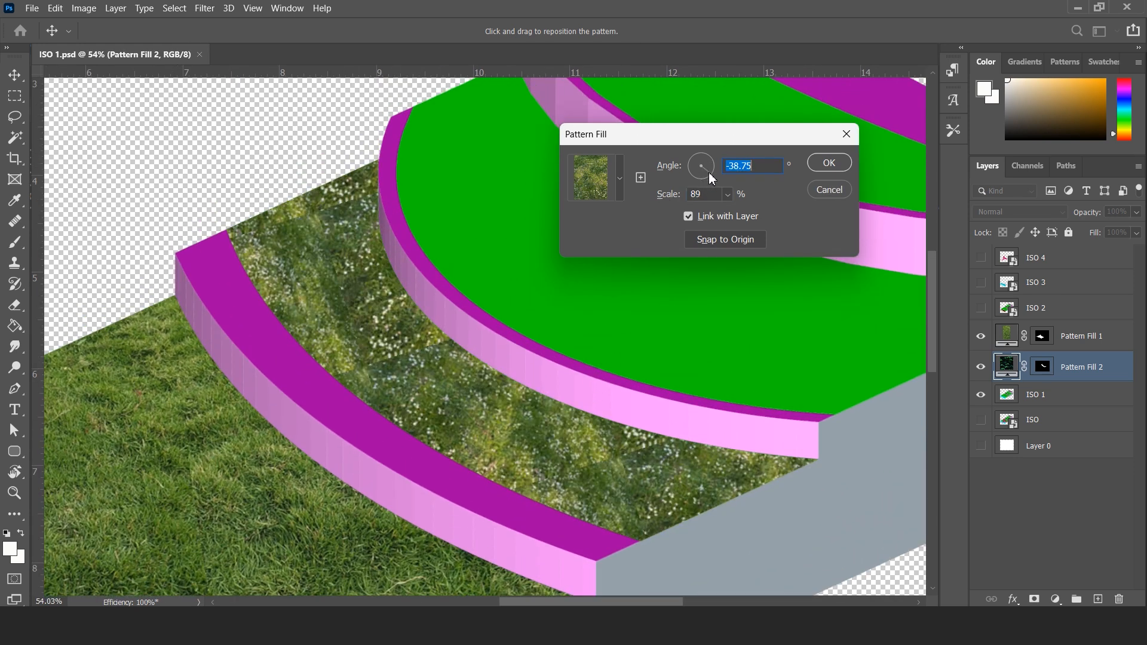
left_click(829, 163)
- Fill the uppermost green terrace with the patchy brown-and-green grass pattern at 0° and 100% scale
scroll(440, 303, "down", 4)
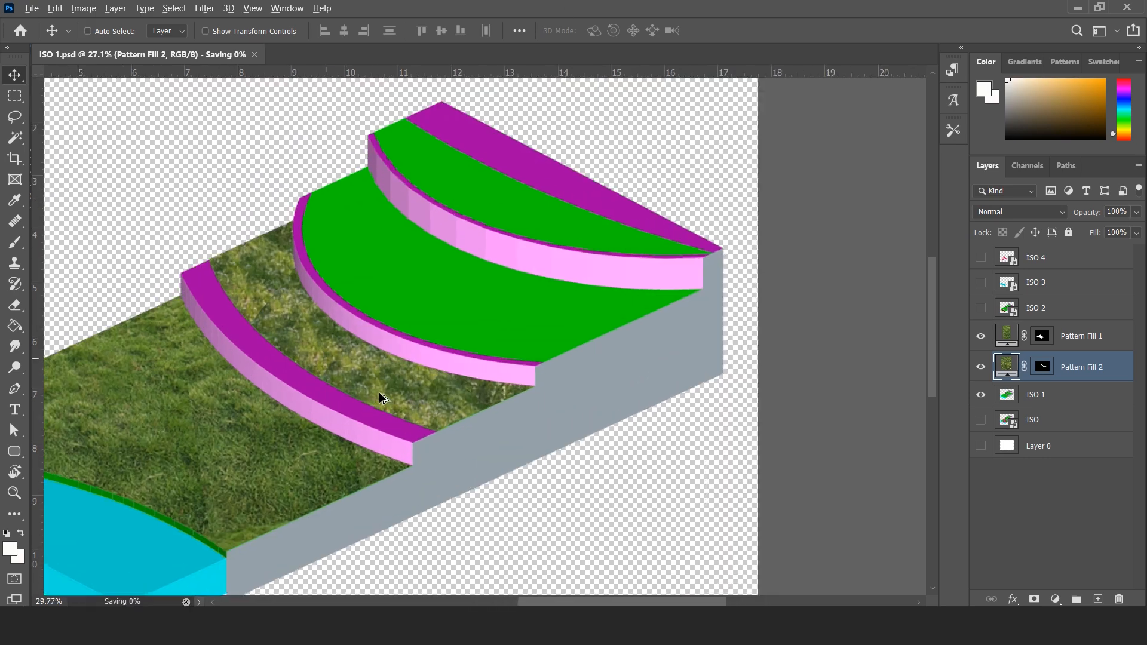
scroll(385, 401, "up", 4)
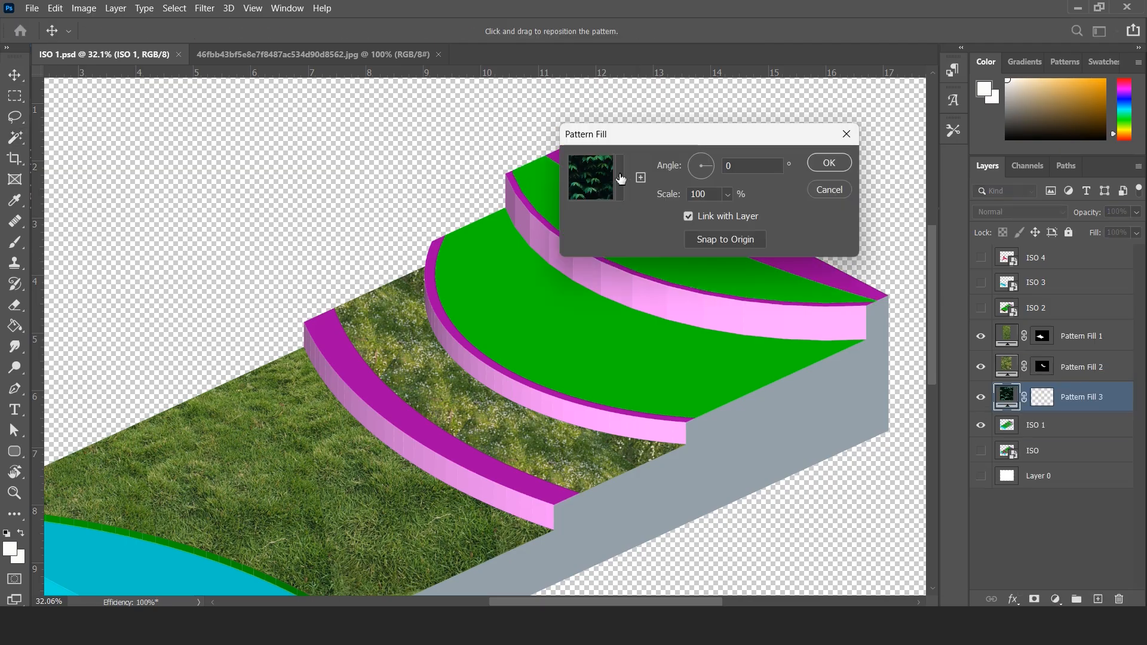
left_click_drag(746, 140, 403, 131)
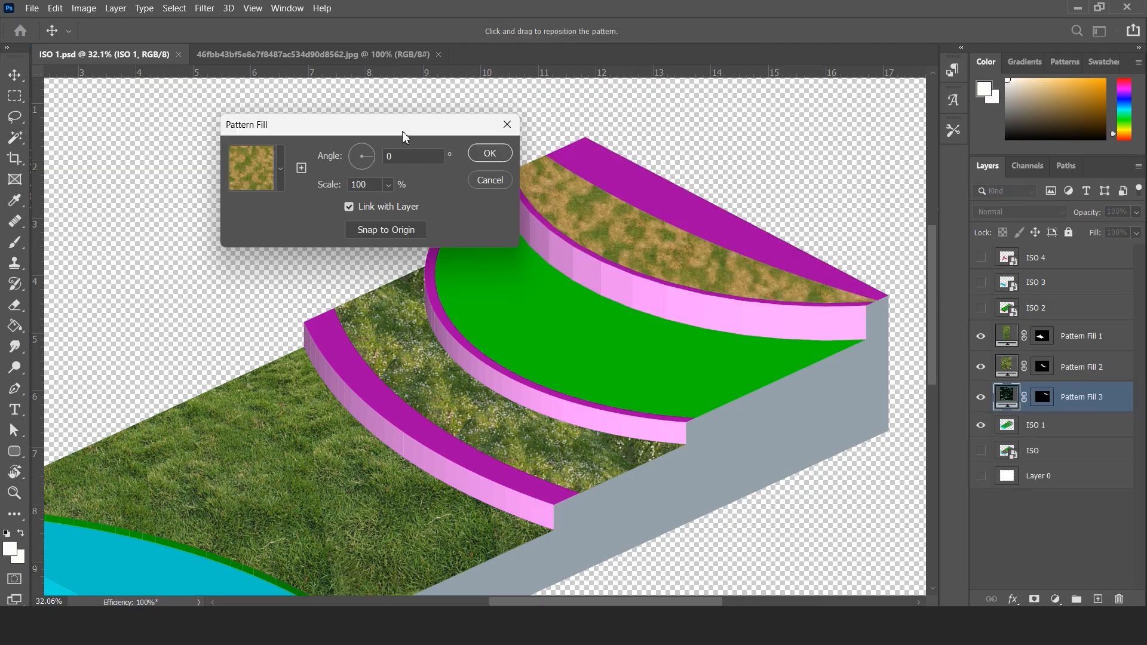
key("Return")
scroll(595, 325, "down", 1)
- Select the remaining green terrace, save the file, and add a Pattern fill layer using the tall grass photo pattern
left_click(616, 308)
key("ctrl+s")
left_click(1057, 600)
left_click(1067, 368)
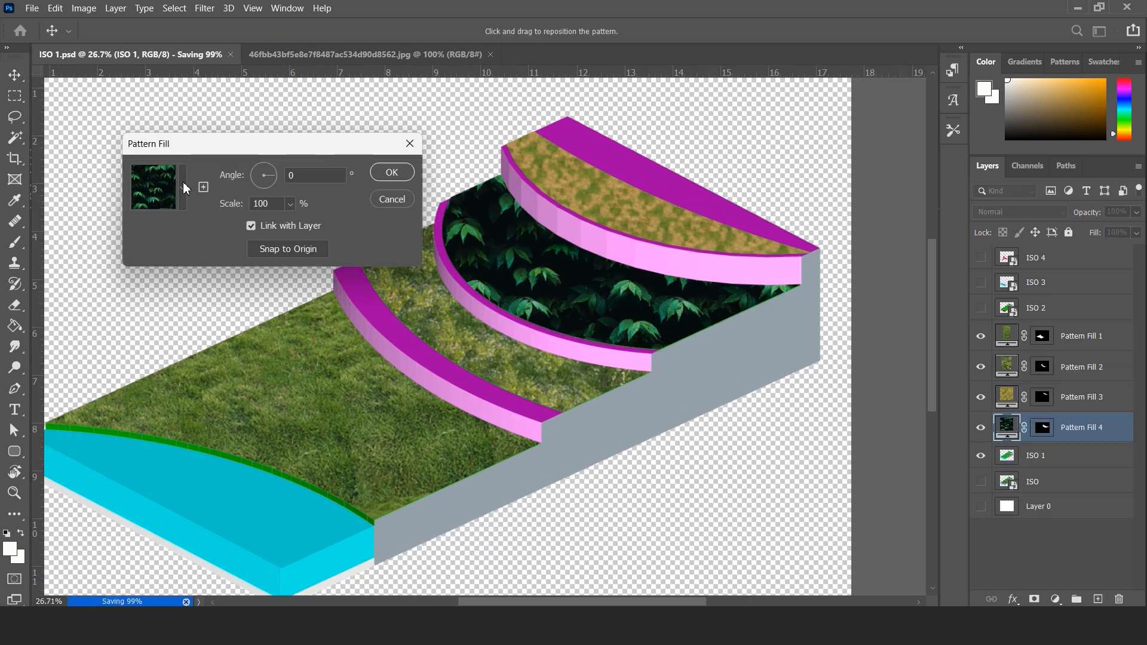
left_click(183, 187)
left_click(106, 233)
left_click(98, 307)
- Set that terrace's grass pattern to 150% scale and an angle of -10.98°, and apply it
left_click(287, 148)
type("150")
left_click_drag(270, 175, 274, 177)
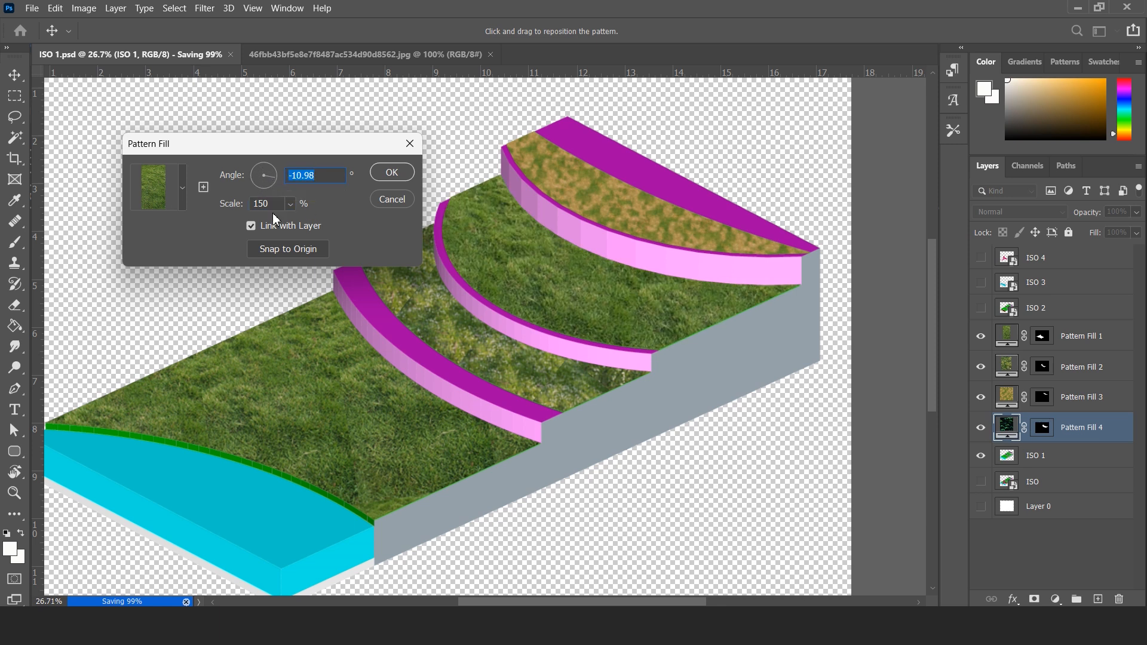
left_click(391, 172)
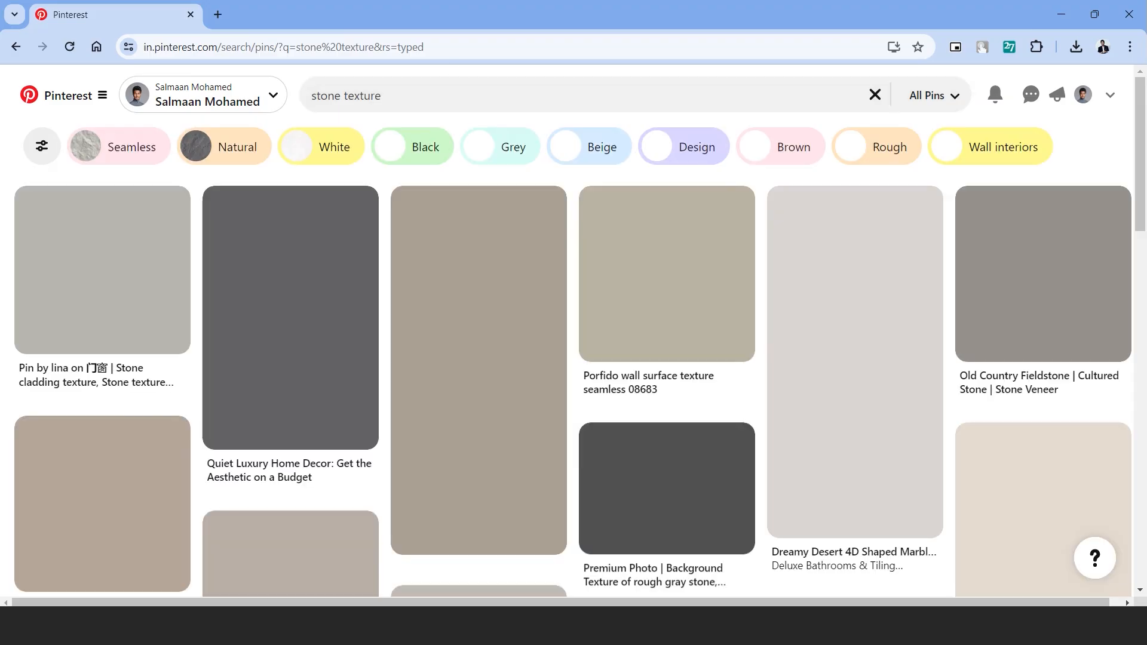
- Browse stone textures on Pinterest, define the irregular beige stone image as a pattern in Photoshop, and close the image
scroll(628, 269, "down", 7)
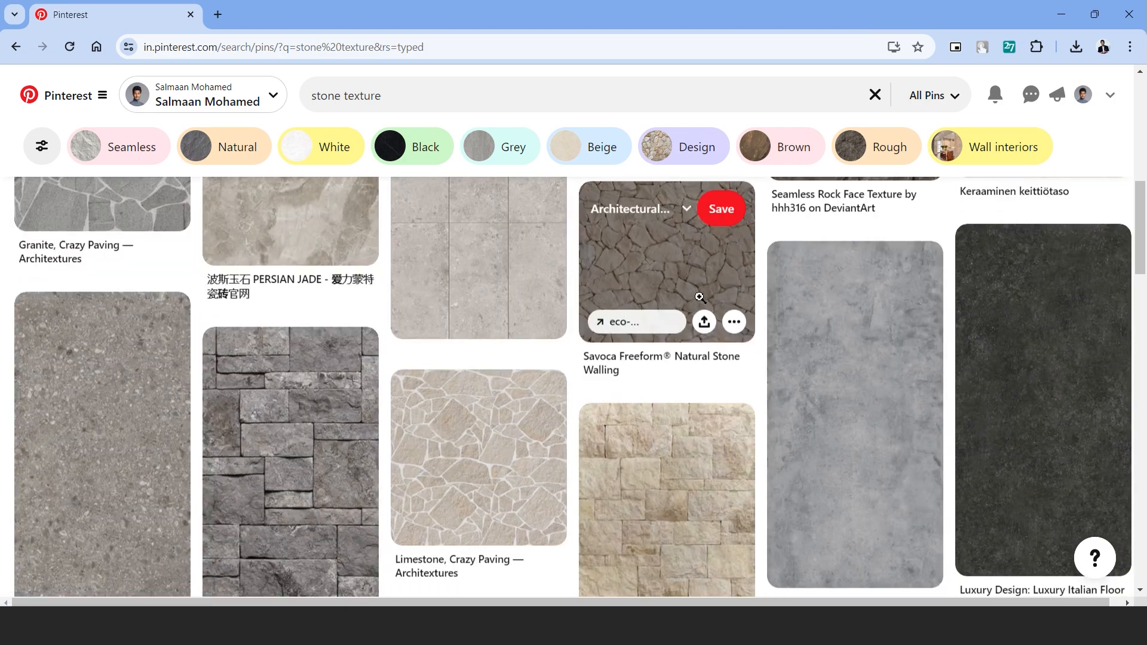
left_click(699, 297)
left_click(55, 8)
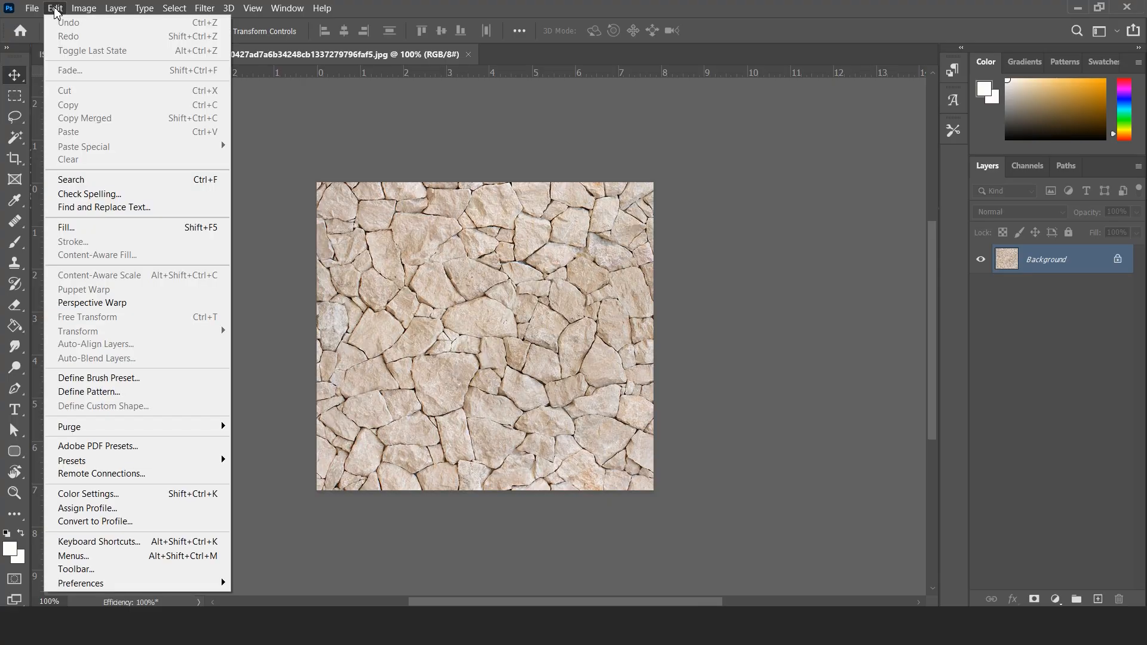
left_click(89, 391)
left_click(575, 201)
left_click(468, 54)
- Select the light pink faces of the curved retaining walls on the ISO 1 layer with the Magic Wand
left_click(682, 263, "ctrl")
key("w")
scroll(609, 256, "up", 5)
left_click(608, 278)
scroll(463, 212, "up", 2)
left_click(532, 281)
left_click(460, 224)
left_click(423, 188)
left_click(388, 168)
scroll(392, 170, "down", 4)
scroll(290, 279, "up", 5)
left_click(437, 412)
left_click(326, 341)
left_click(301, 311)
left_click(538, 454)
scroll(281, 242, "up", 12)
key("ctrl+0")
- Add a Pattern fill layer over the selected retaining wall faces using the irregular beige stone pattern
left_click(1056, 599)
left_click(1040, 362)
left_click(182, 187)
left_click(153, 306)
left_click(505, 430)
left_click(392, 172)
- Select the narrow purple top edges of the two upper retaining walls on ISO 1 with the Magic Wand
left_click(574, 257, "ctrl")
key("w")
left_click(475, 231)
left_click(361, 413)
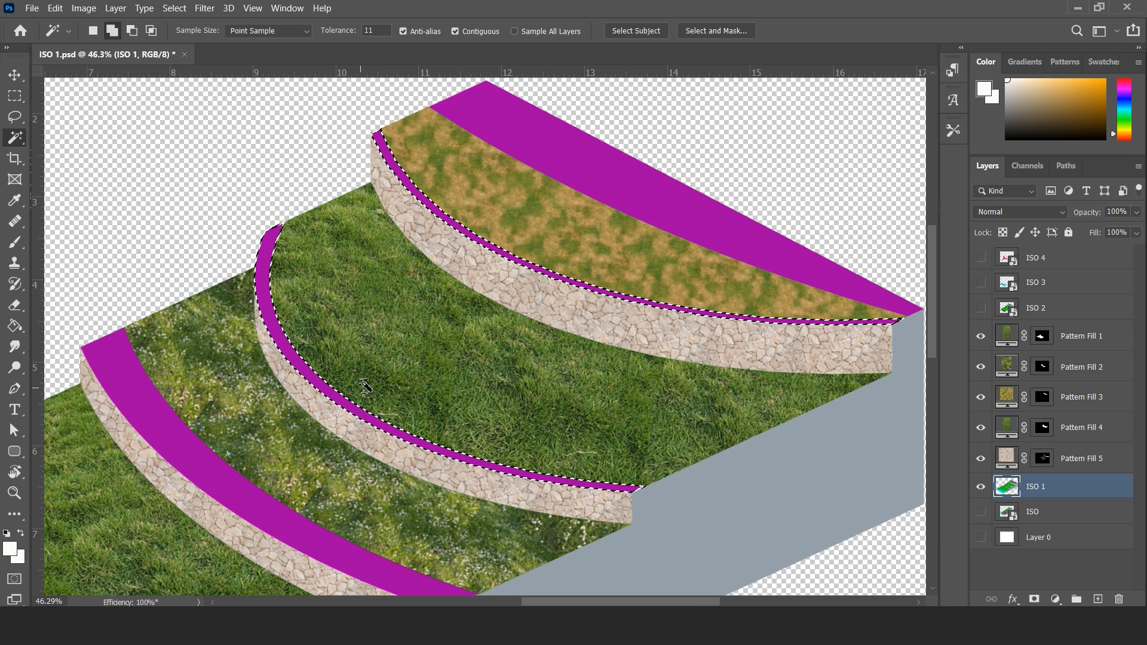
- Add a Pattern fill layer over the selected wall tops using the beige stone pattern at 60% scale
key("v")
left_click(1055, 600)
left_click(1052, 369)
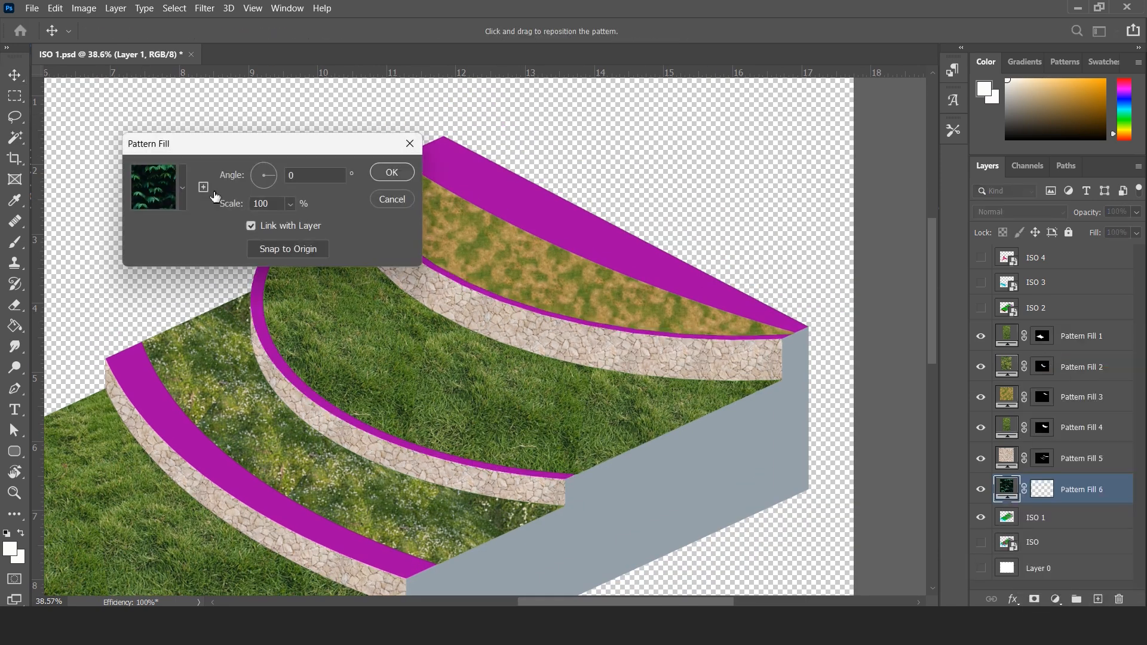
left_click(183, 187)
left_click(153, 305)
left_click(263, 206)
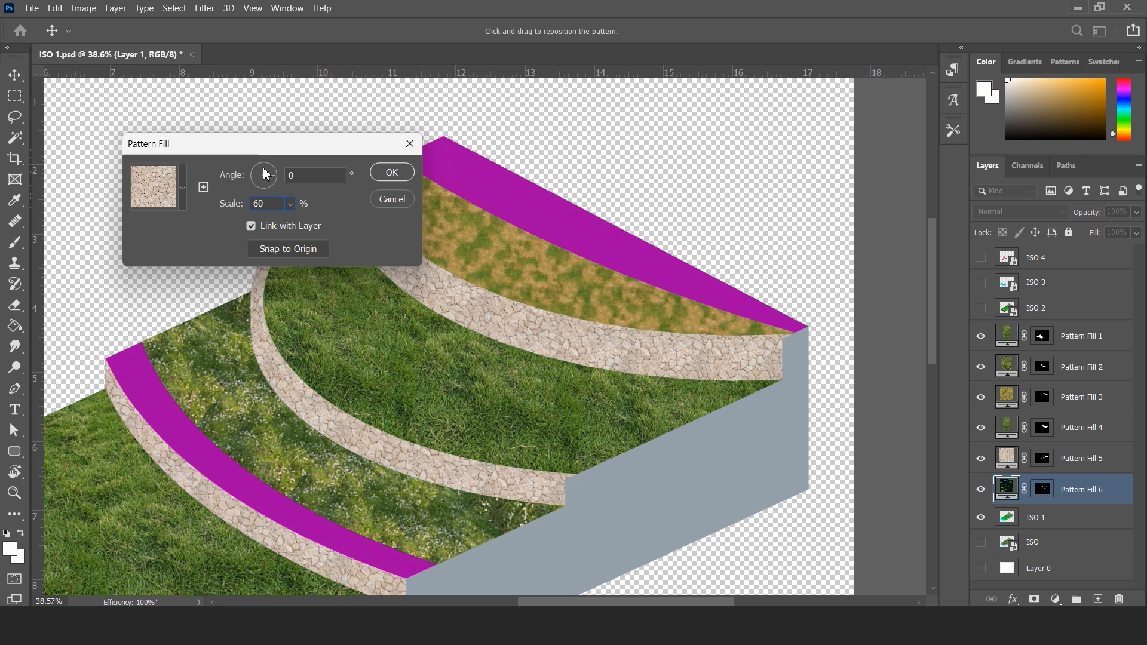
left_click(392, 172)
- Rename the four grass pattern fill layers, from the uppermost down, as G1, G2, G3 and G4
scroll(468, 357, "down", 3)
scroll(451, 371, "down", 2)
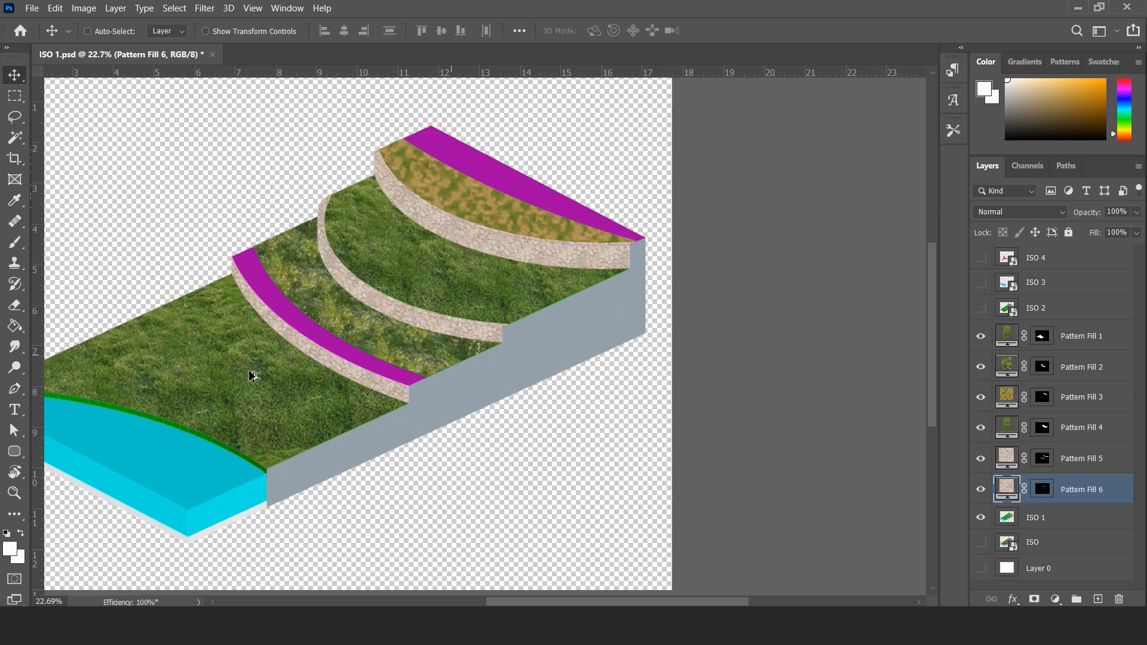
double_click(1082, 335)
type("G1")
key("Return")
left_click(1062, 369)
type("G")
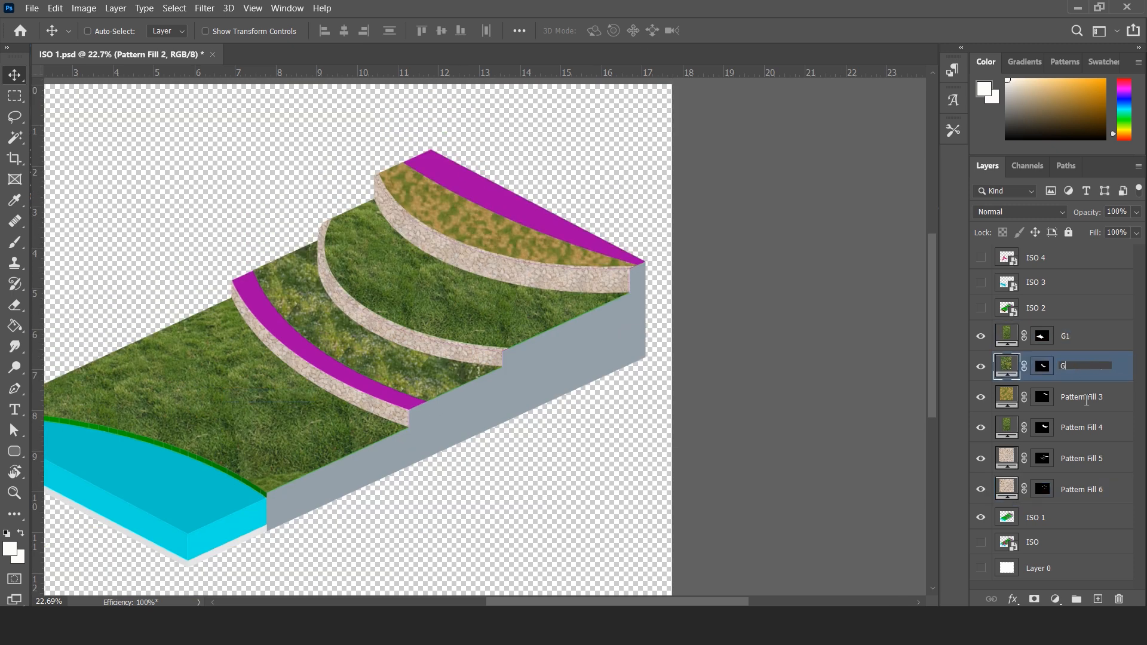
type("2")
double_click(1089, 398)
type("G3")
double_click(1079, 427)
type("G4")
- Rename the two stone pattern fill layers as S1 and S2
left_click(1083, 466)
type("S1")
double_click(1079, 490)
type("S2")
key("Return")
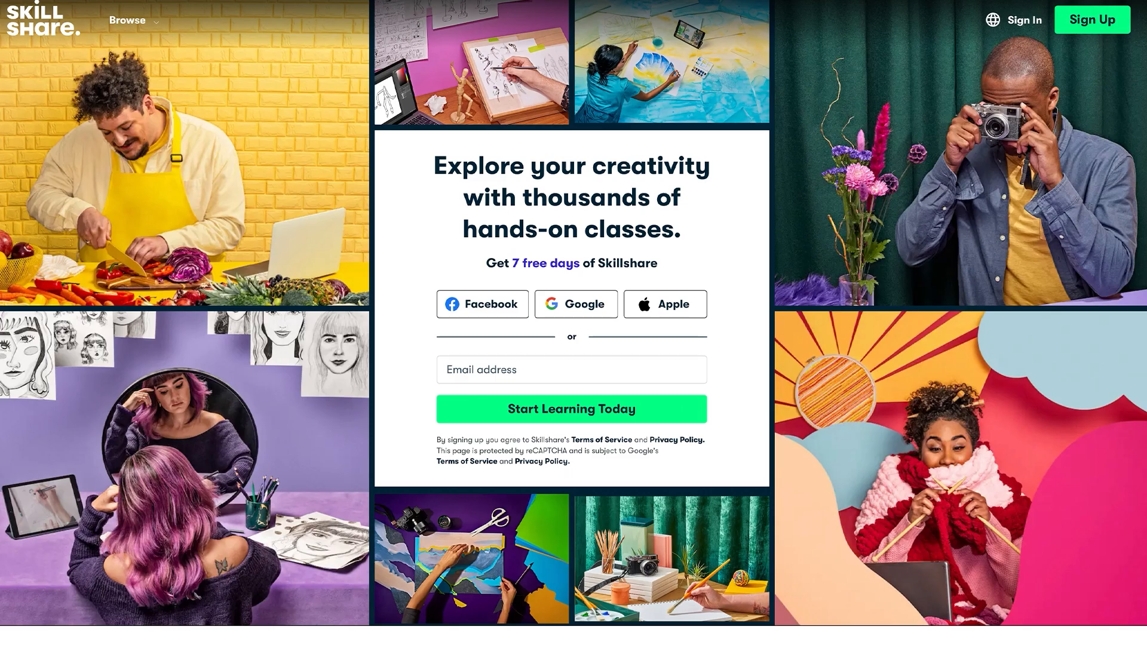
scroll(574, 323, "down", 7)
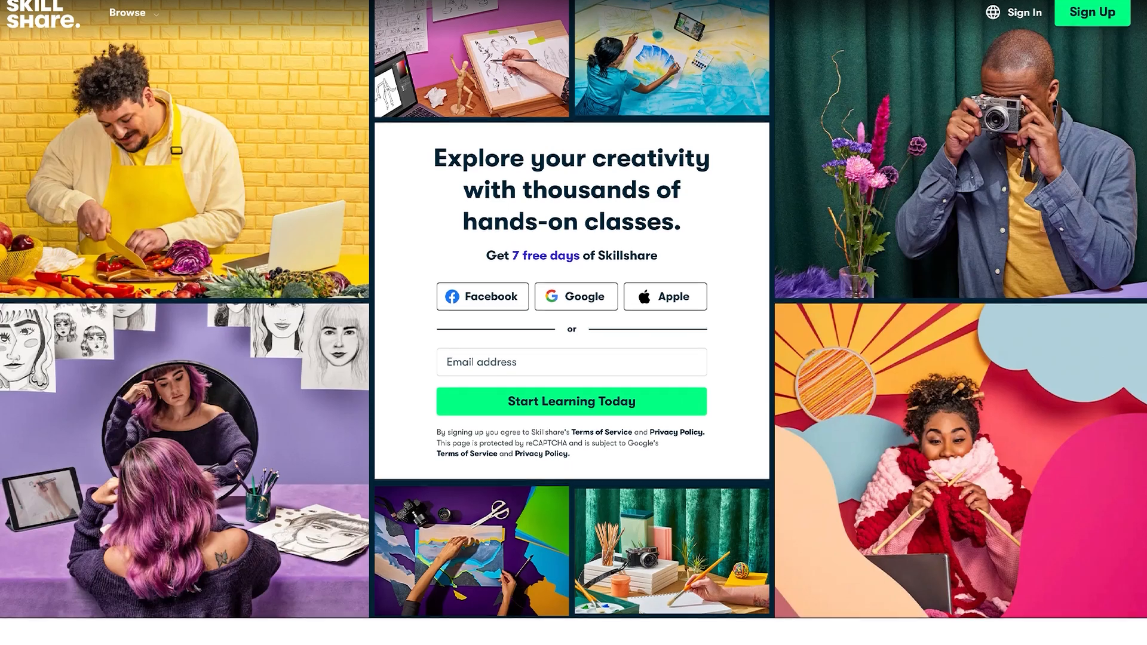
scroll(574, 323, "down", 3)
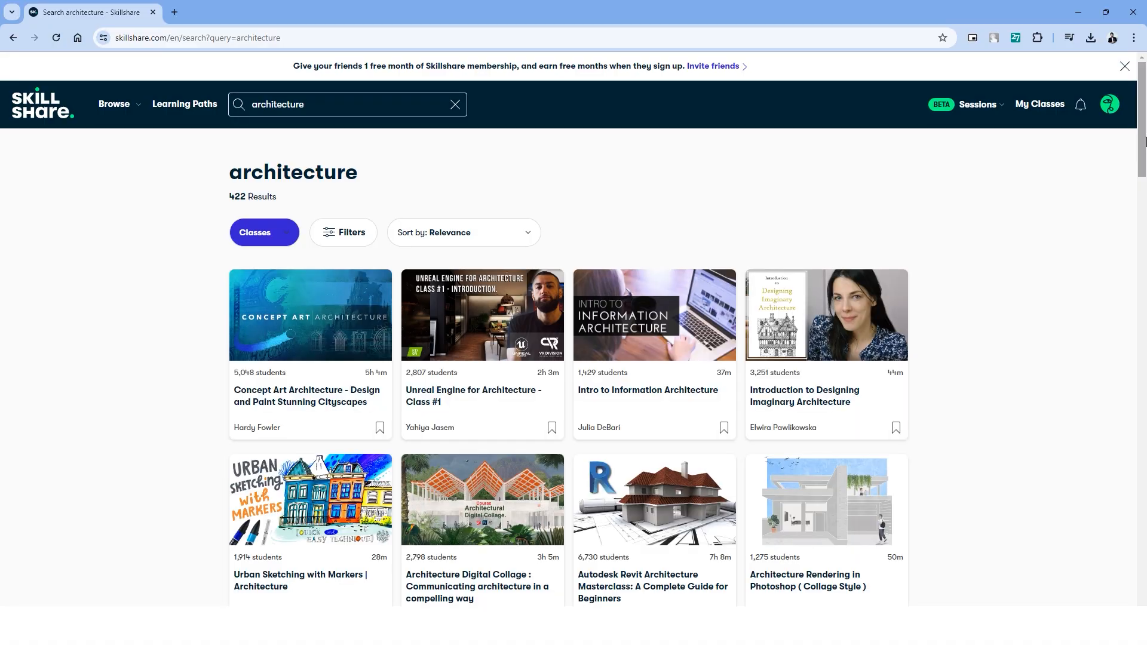
left_click_drag(1145, 141, 1146, 216)
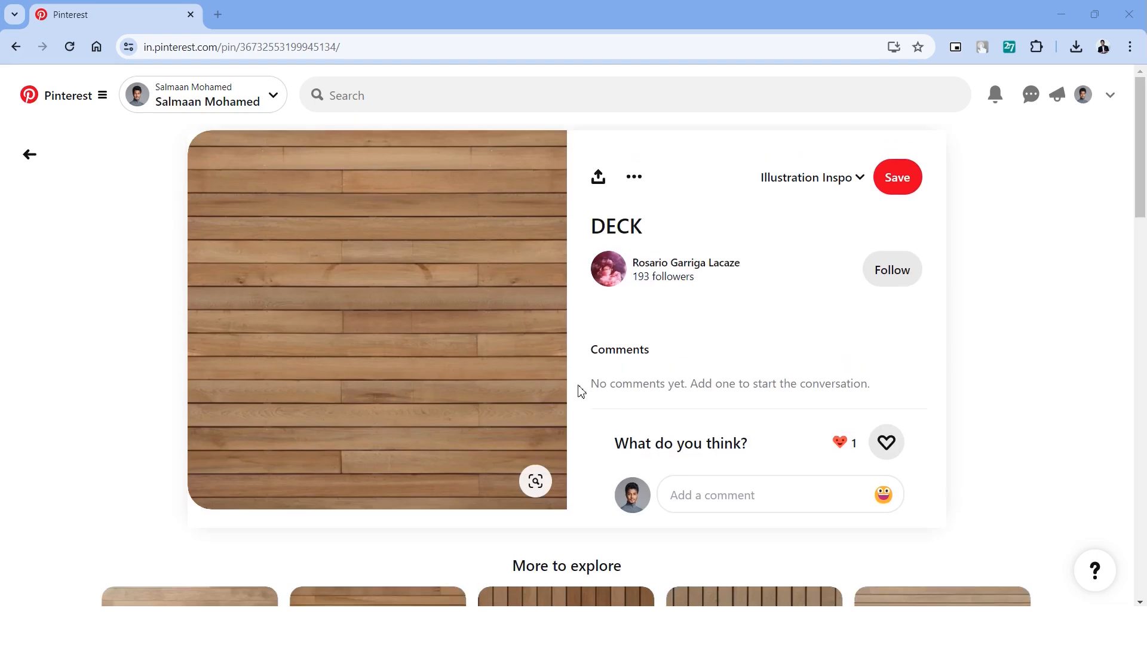
- Take the wood deck texture from Pinterest into Photoshop and define it as a pattern
scroll(579, 389, "down", 5)
left_click(896, 425)
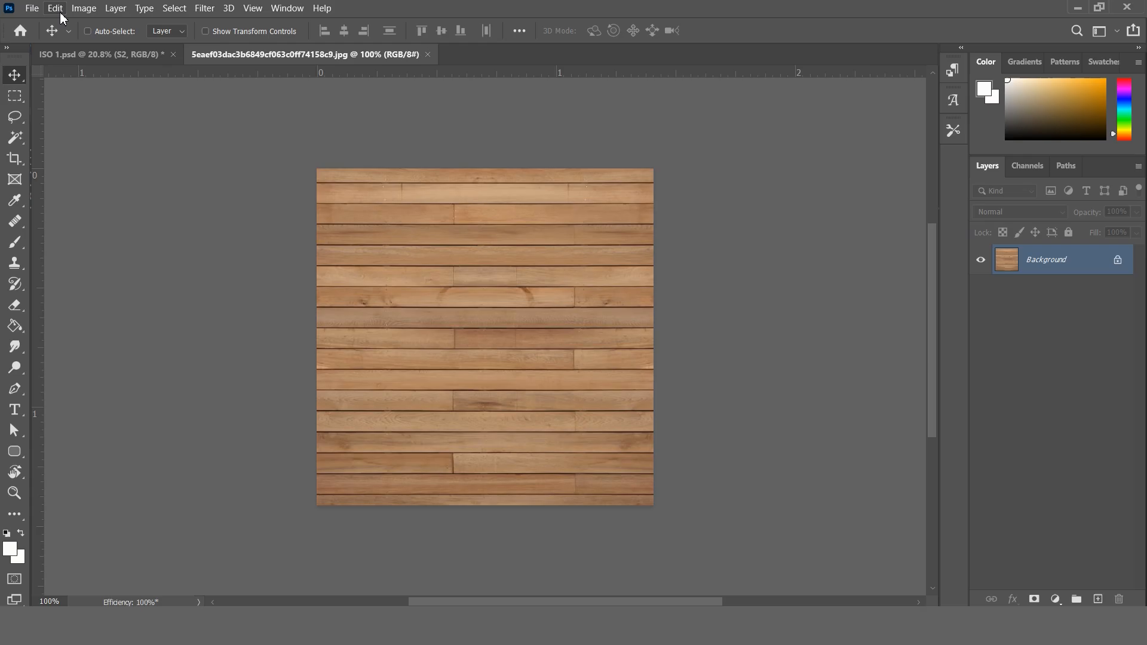
left_click(55, 8)
left_click(121, 392)
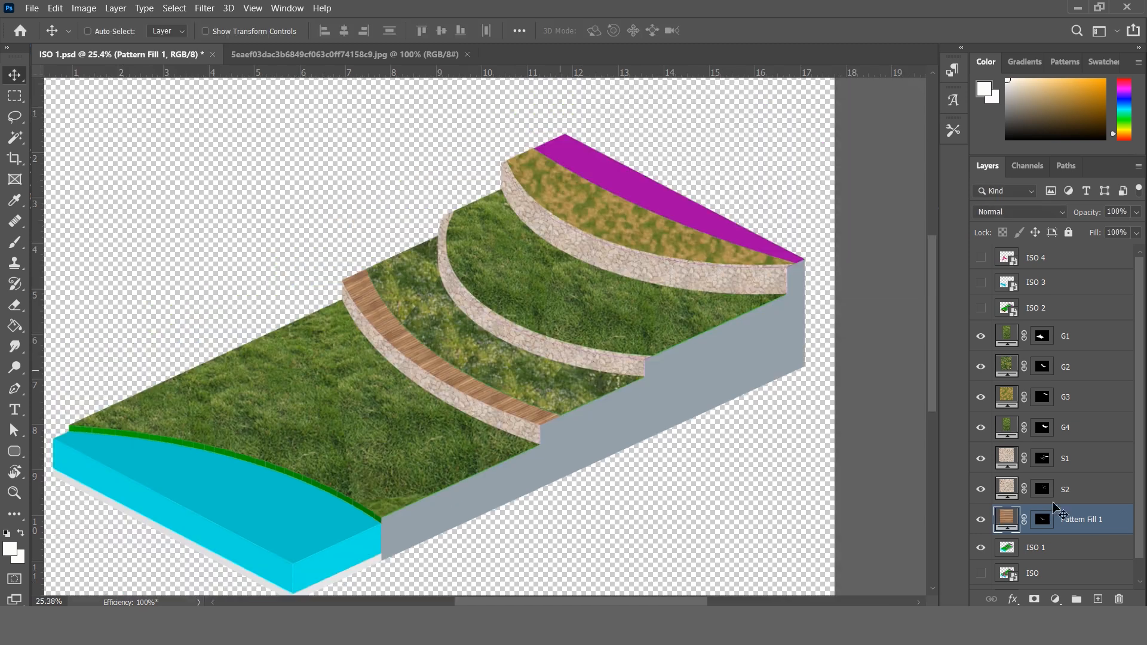
- Rename the wood plank pattern fill layer as W
double_click(1084, 520)
type("W")
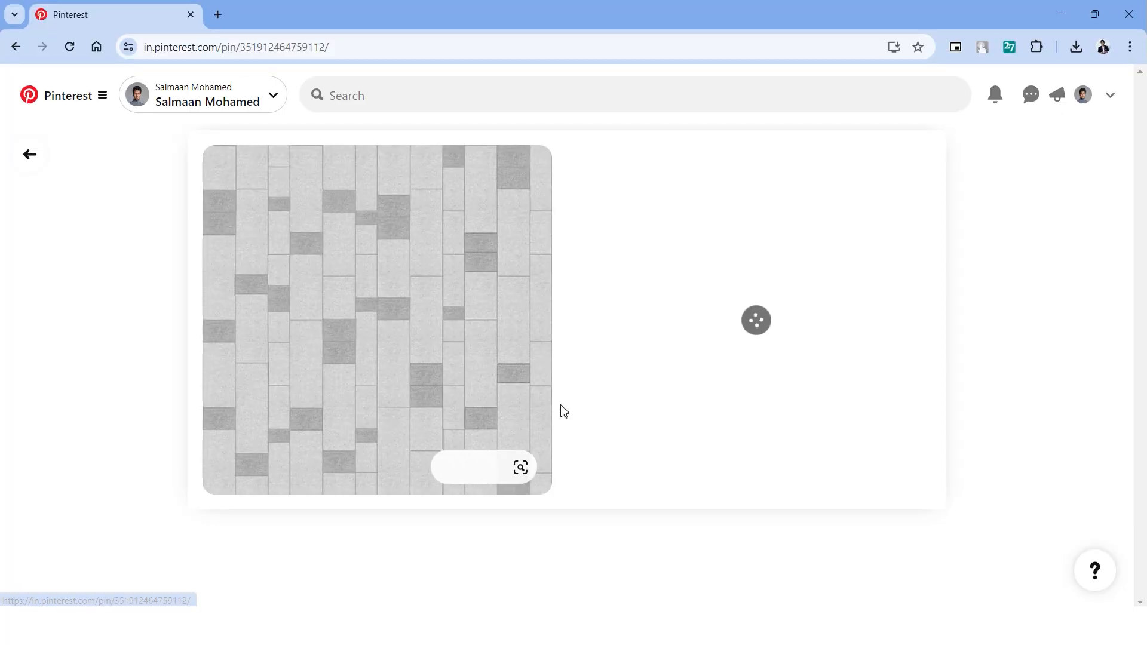
- Download the grey paving tile texture image from its Pinterest pin
right_click(447, 303)
left_click(478, 346)
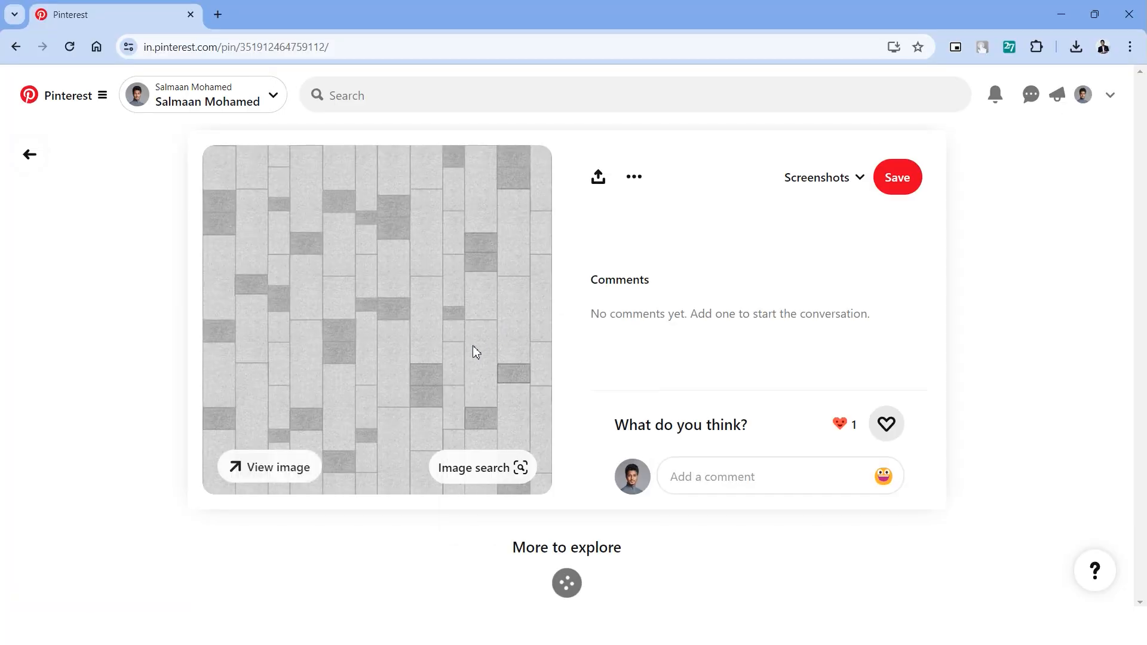
left_click(489, 380)
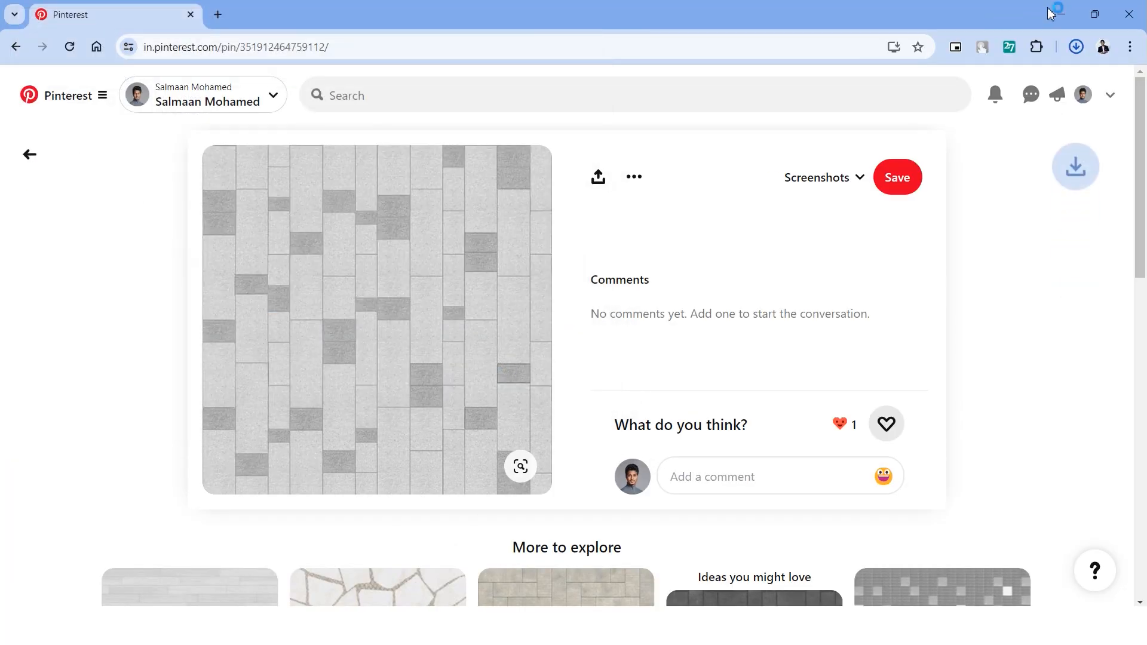
- Place the grey paving tile texture into the site document and rasterize its layer
left_click(1053, 12)
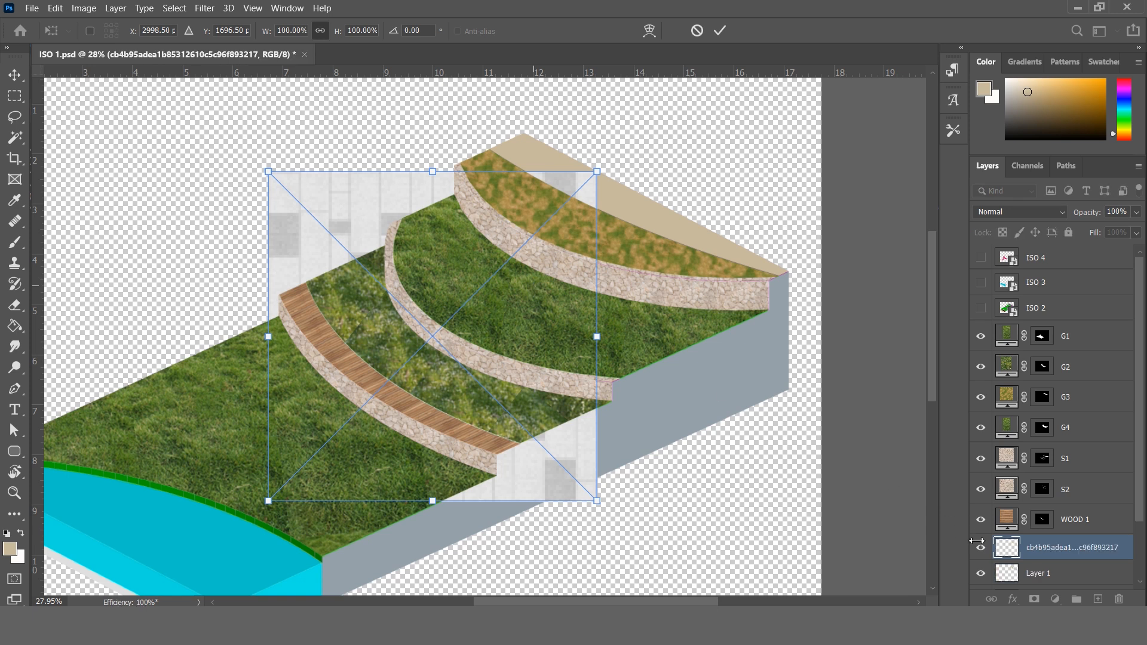
key("Return")
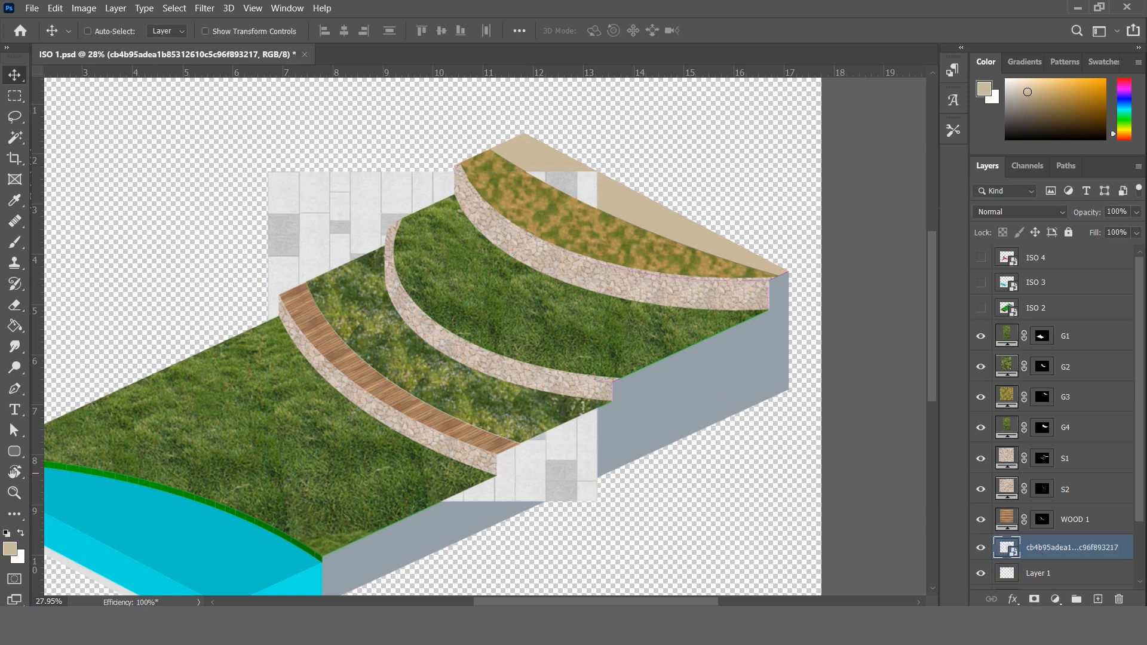
right_click(1054, 549)
left_click(925, 264)
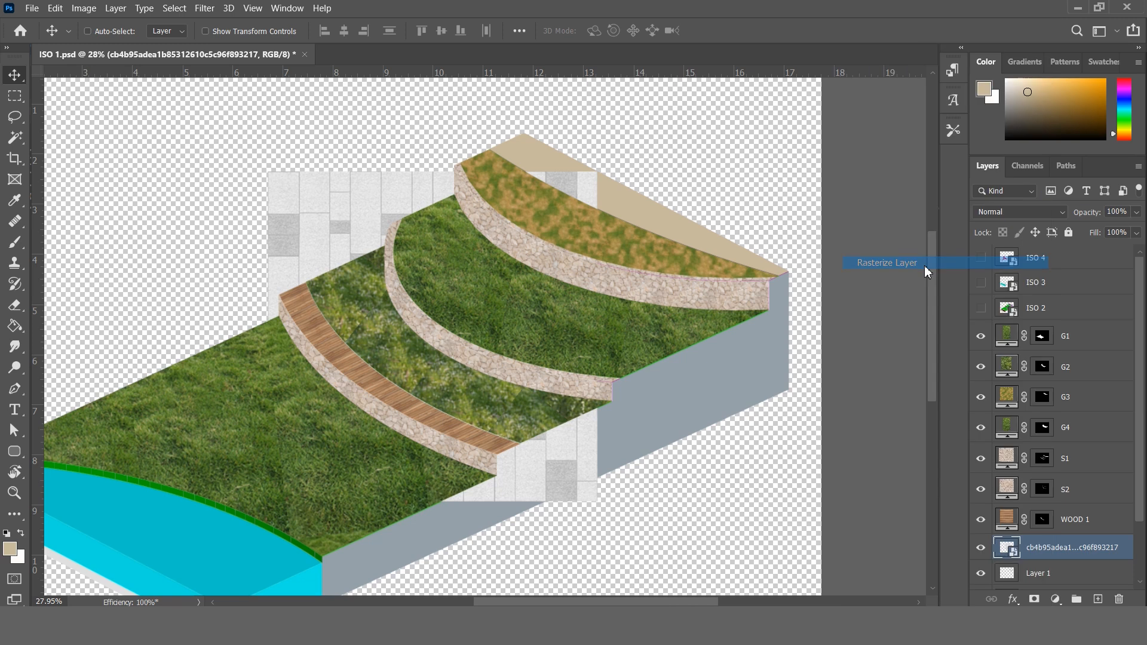
- Scale the paving texture down to a small square and move it to the empty area beside the upper terraces
key("ctrl+t")
key("Return")
left_click_drag(268, 501, 556, 225)
scroll(610, 119, "up", 3)
scroll(413, 272, "down", 2)
left_click_drag(413, 256, 267, 172)
- Select the small paving square and duplicate it downward within its layer to build a three-tile column
mouse_move(329, 95)
left_mouse_down()
mouse_move(219, 206)
mouse_move(350, 96)
mouse_move(242, 210)
left_mouse_up()
key("m")
key("v")
left_click_drag(287, 158, 292, 325)
key("ctrl")
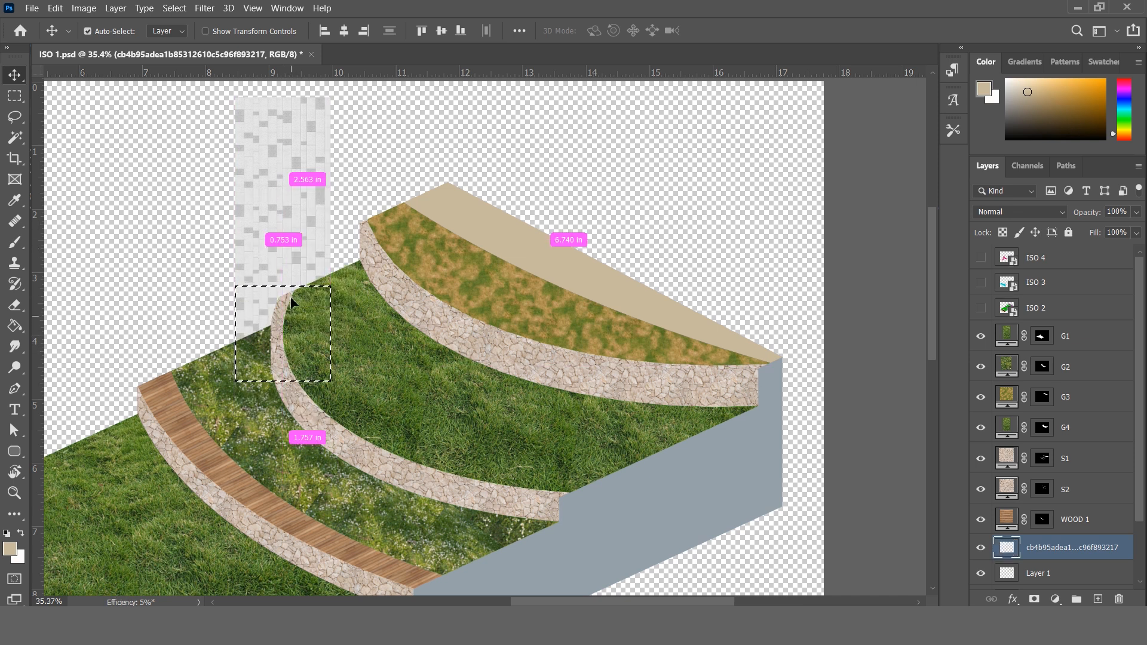
- Move the paving column clear of the site and duplicate it downward to double its length
scroll(433, 284, "down", 5)
scroll(371, 263, "up", 2)
key("ctrl+d")
left_click_drag(361, 269, 209, 263)
key("m")
left_click_drag(167, 375, 281, 141)
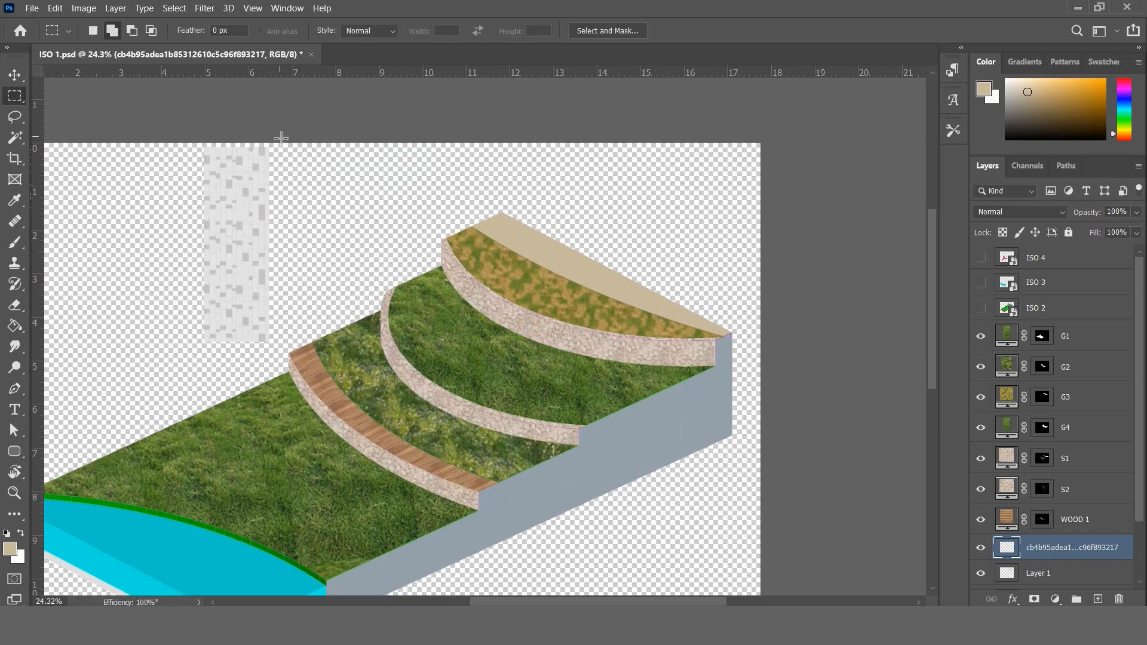
left_click_drag(245, 276, 233, 418)
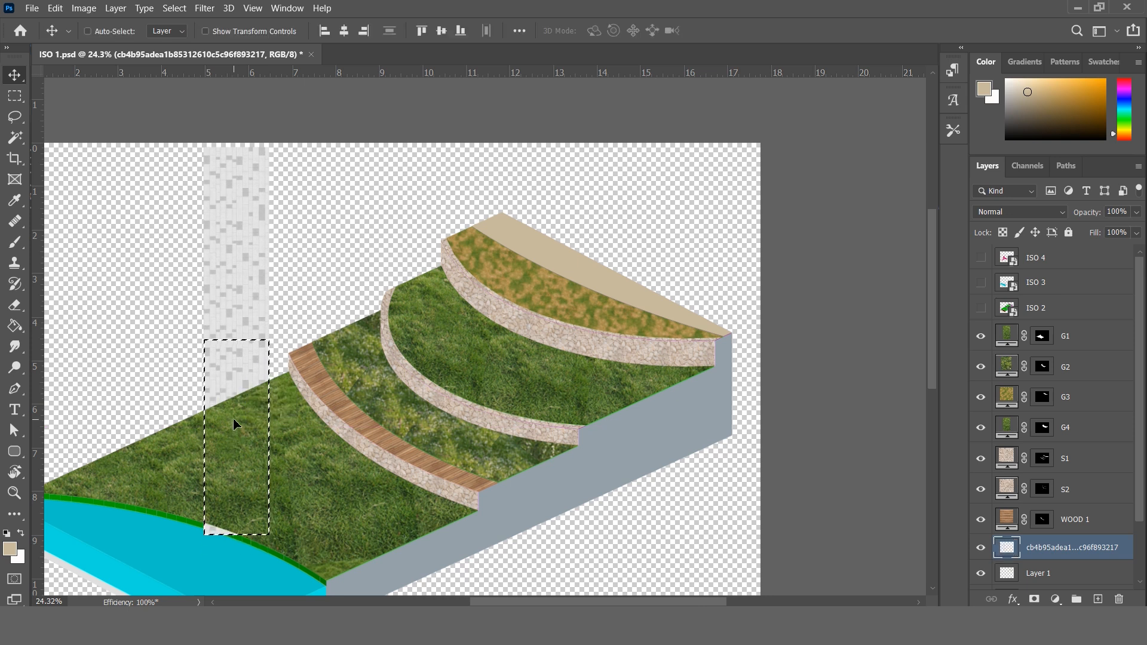
key("ctrl+d")
- Move the paving strip over the upper terraces, then rotate it -30° and skew it 30° horizontally to match the isometric plane
left_click_drag(259, 341, 572, 265)
key("ctrl+t")
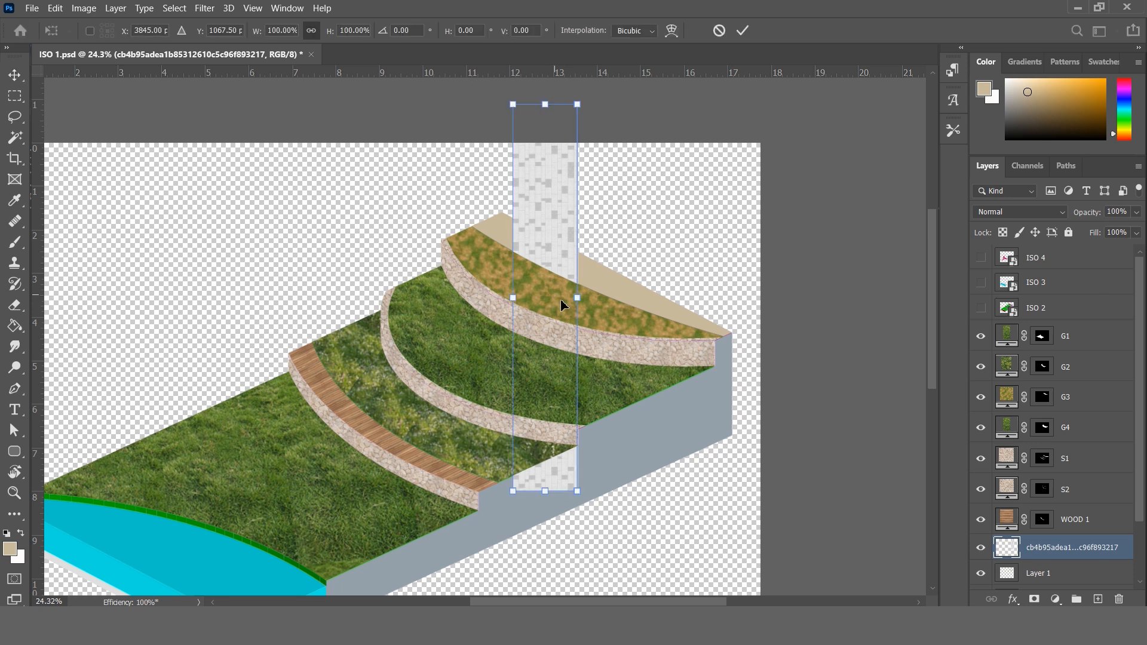
scroll(605, 272, "up", 1)
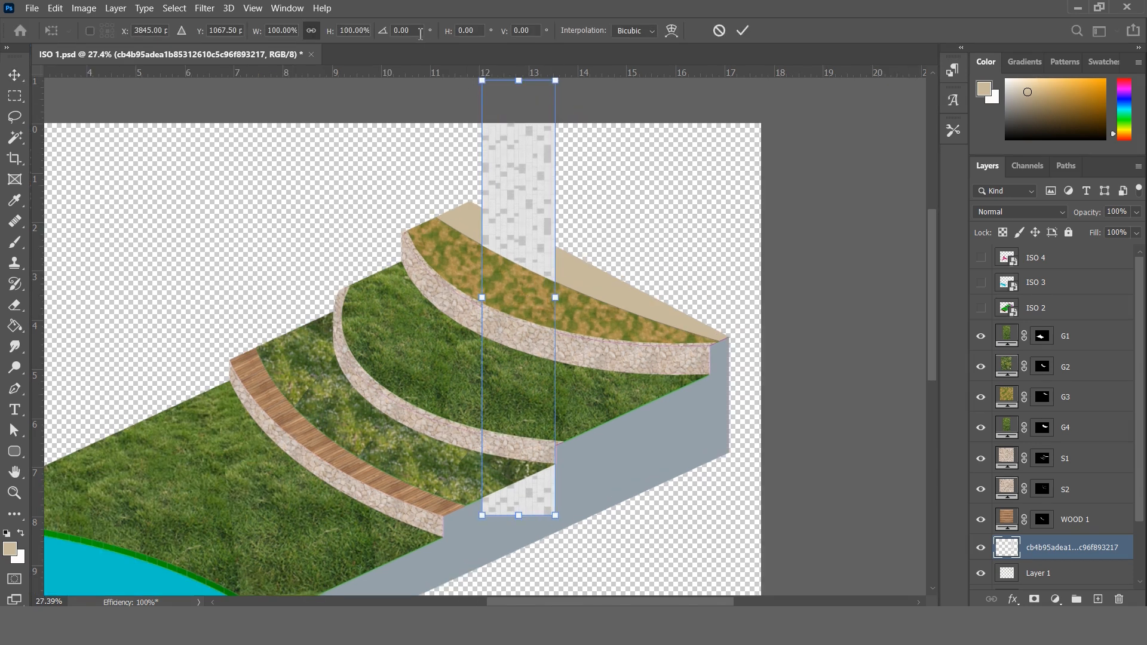
type("-30")
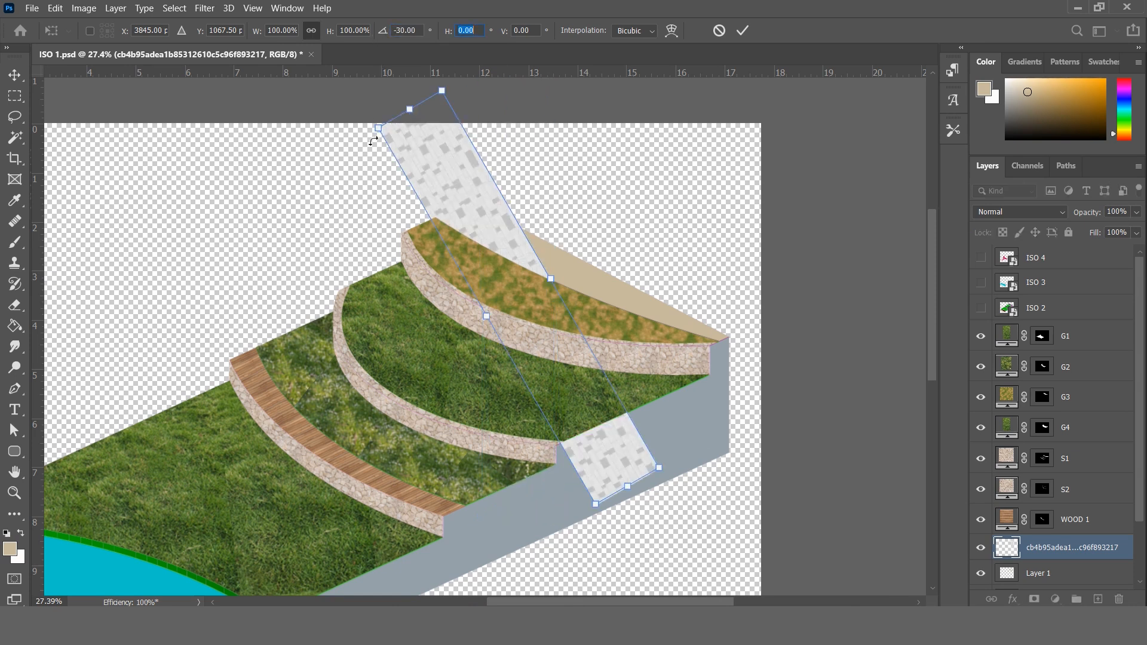
type("30")
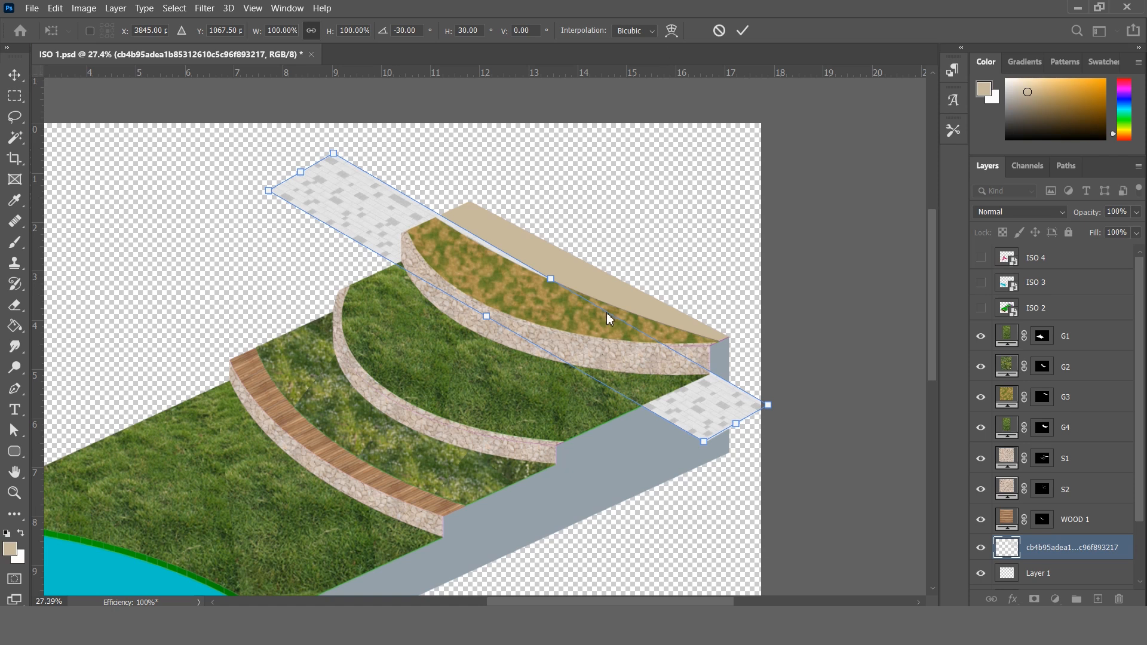
key("Return")
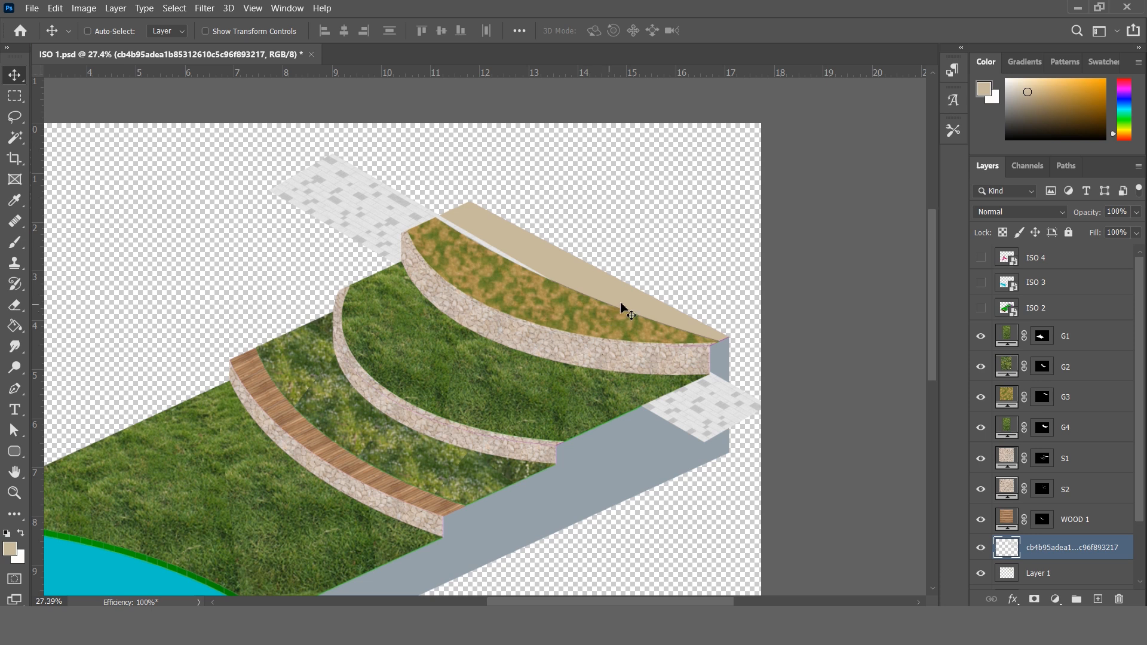
- Position the skewed paving strip over the uppermost beige terrace and clip its layer to Layer 1
left_click_drag(625, 306, 628, 305)
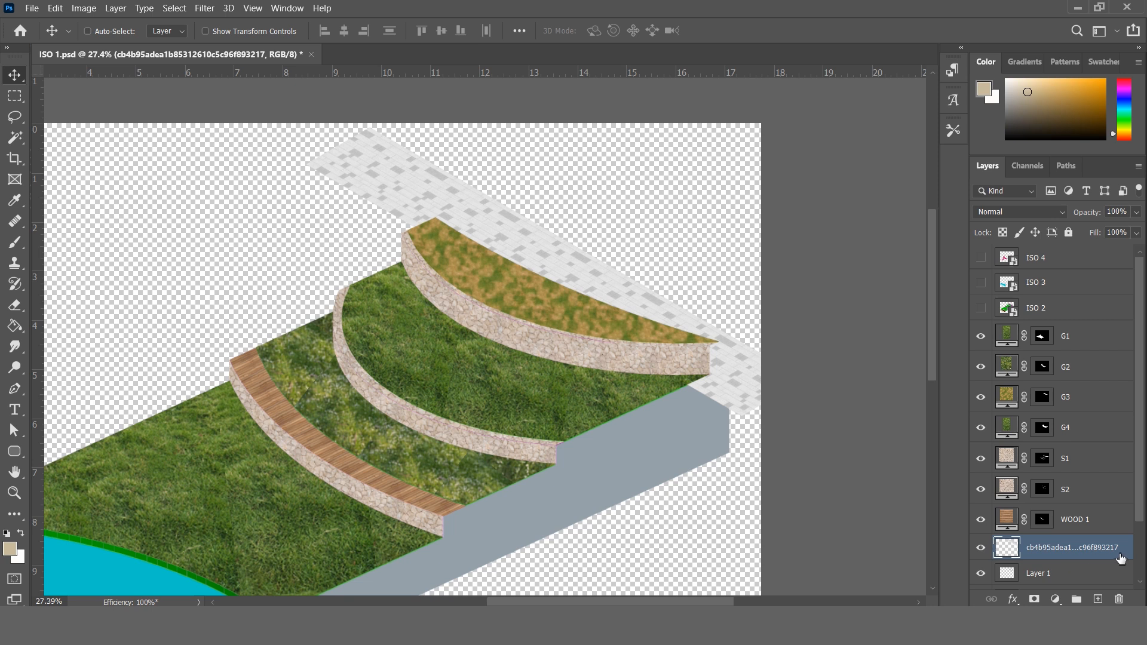
scroll(1121, 559, "down", 3)
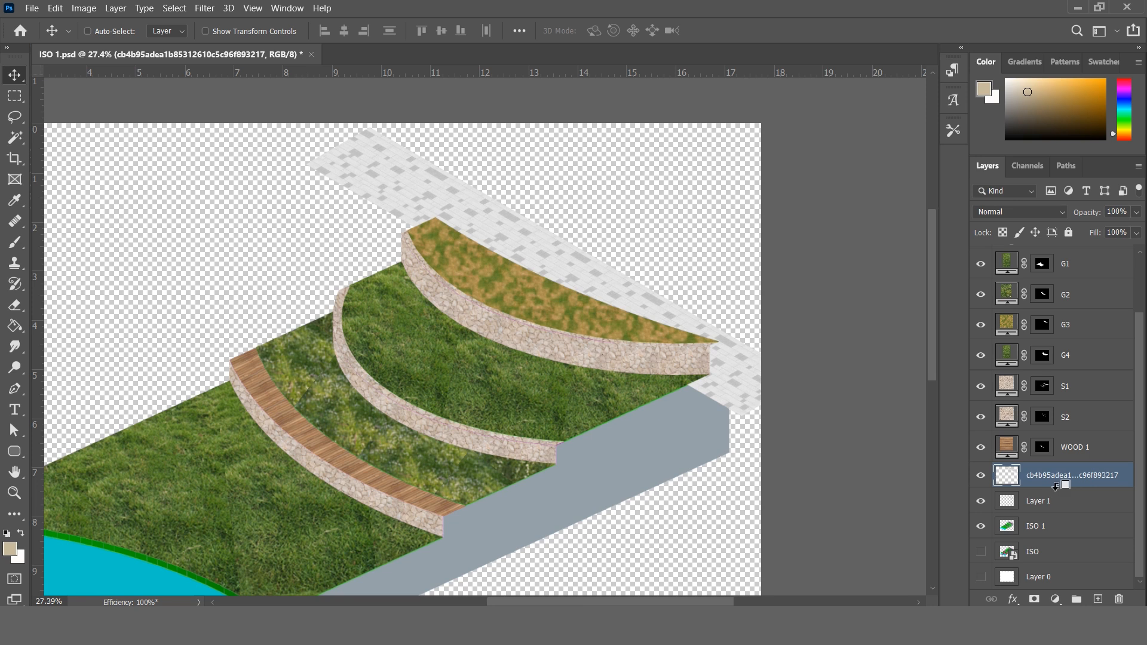
left_click(1056, 487, "alt")
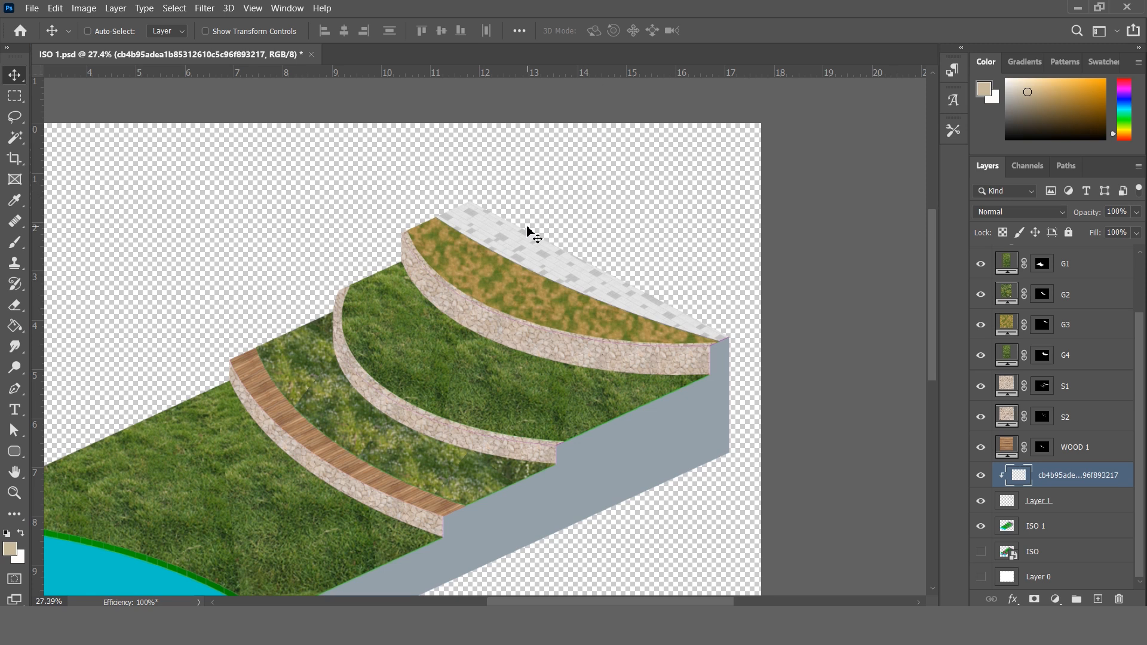
- Scale the clipped paving texture to 88.88%, shrink it a little more and reposition it over the uppermost terrace
key("ctrl+t")
left_click_drag(560, 295, 570, 302)
left_click_drag(354, 383, 361, 378)
left_click_drag(520, 268, 527, 268)
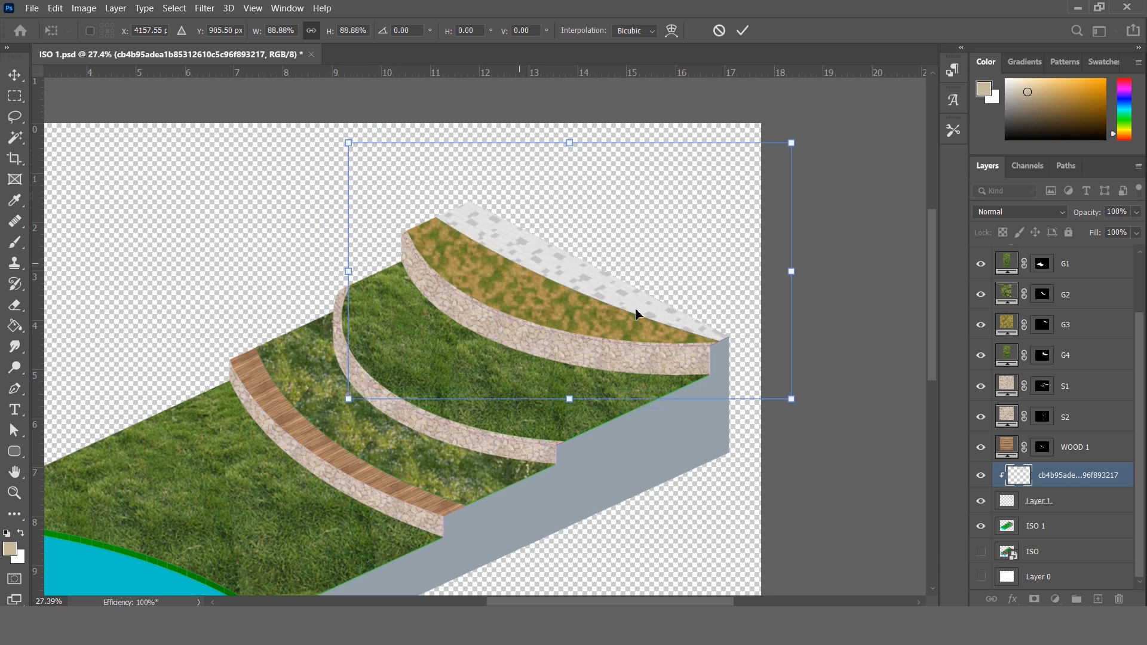
key("Return")
key("ctrl+t")
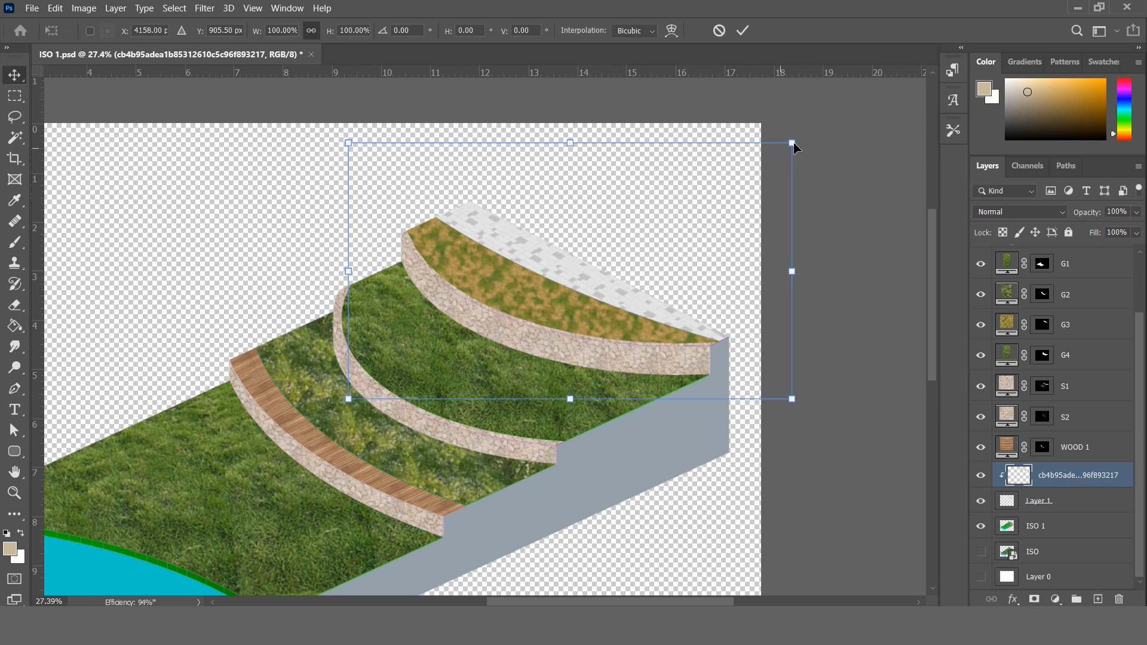
left_click_drag(783, 151, 780, 155)
left_click_drag(676, 274, 684, 269)
left_click_drag(357, 396, 387, 378)
left_click_drag(530, 274, 521, 275)
- Open the light blue water texture from the TEXTURES folder in Photoshop and define it as a pattern
key("alt+Tab")
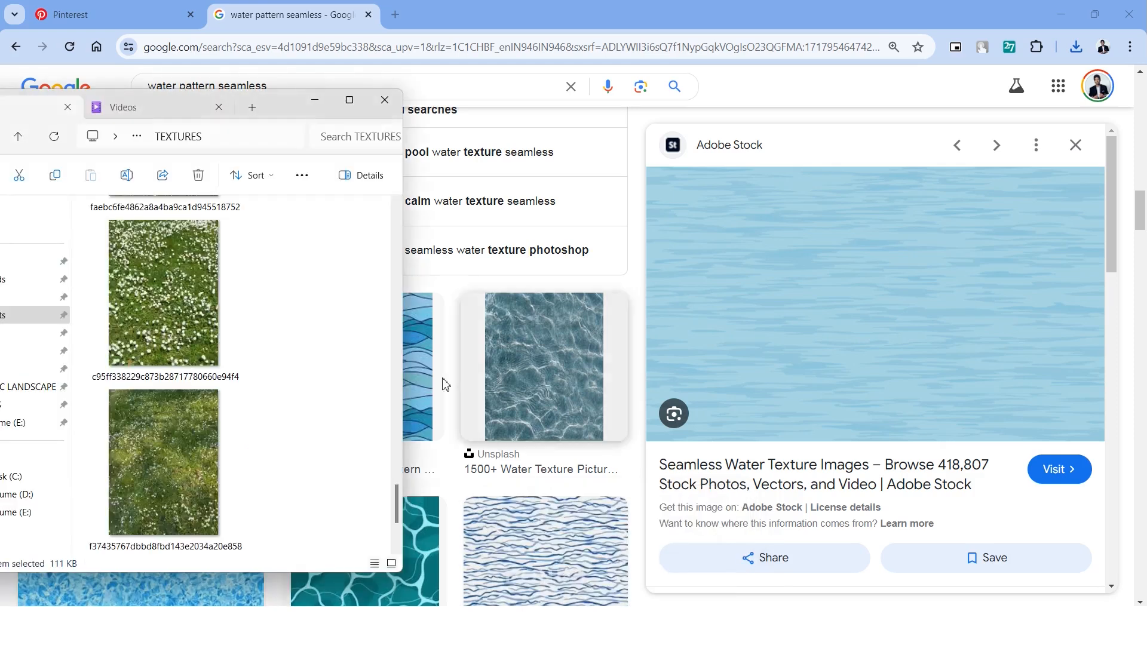
left_click(196, 453)
right_click(196, 453)
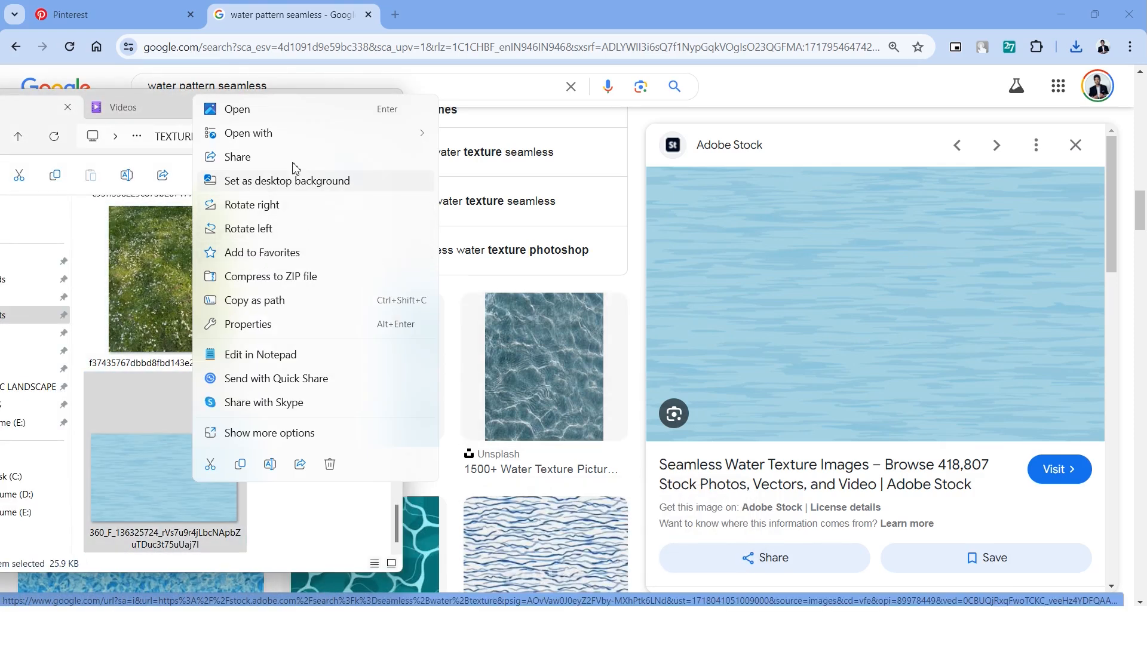
left_click(239, 107)
left_click(55, 8)
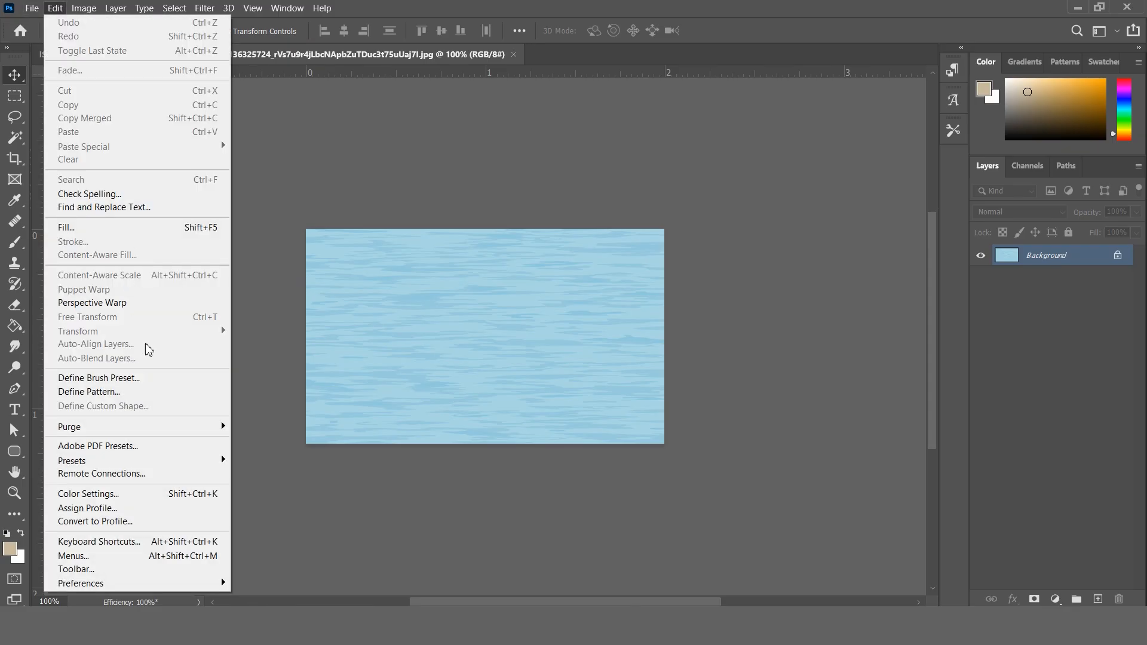
left_click(156, 392)
left_click(571, 195)
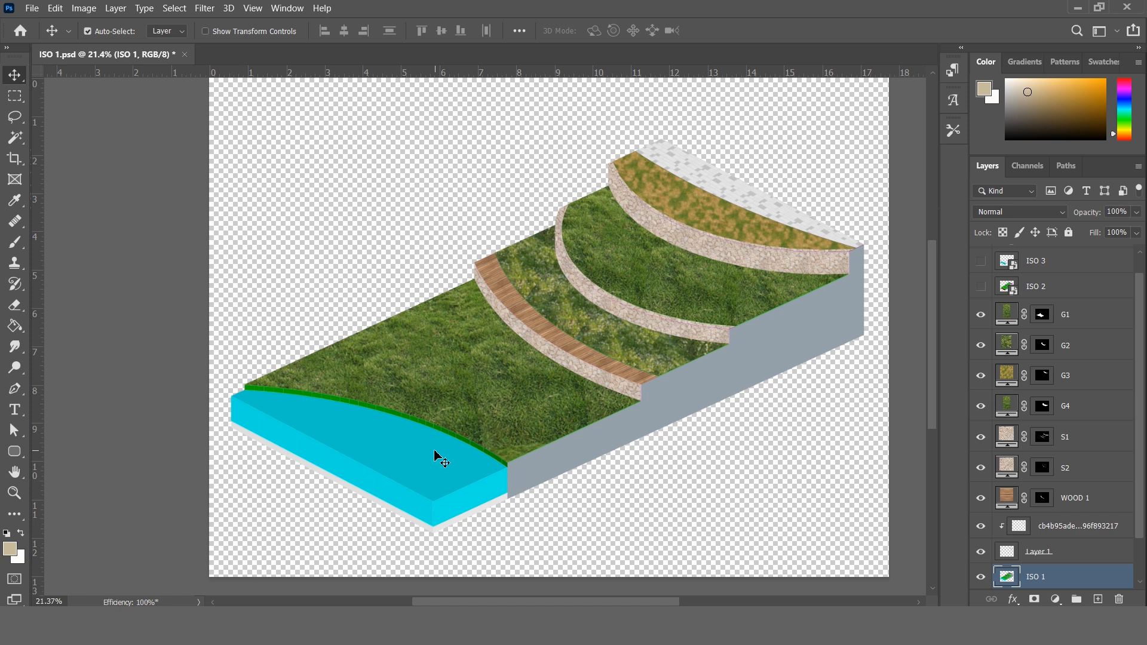
- Add a pattern fill layer with the light blue water texture on the top face of the water body
left_click(436, 456)
left_click(1056, 599)
left_click(1043, 361)
left_click(787, 169)
double_click(735, 287)
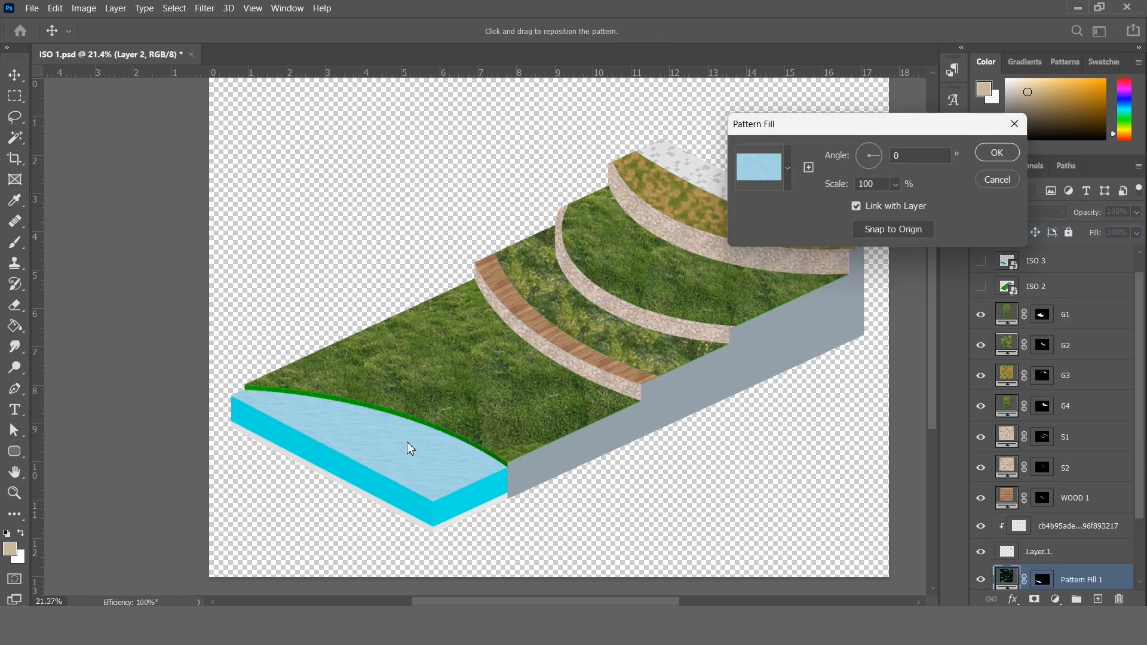
key("Return")
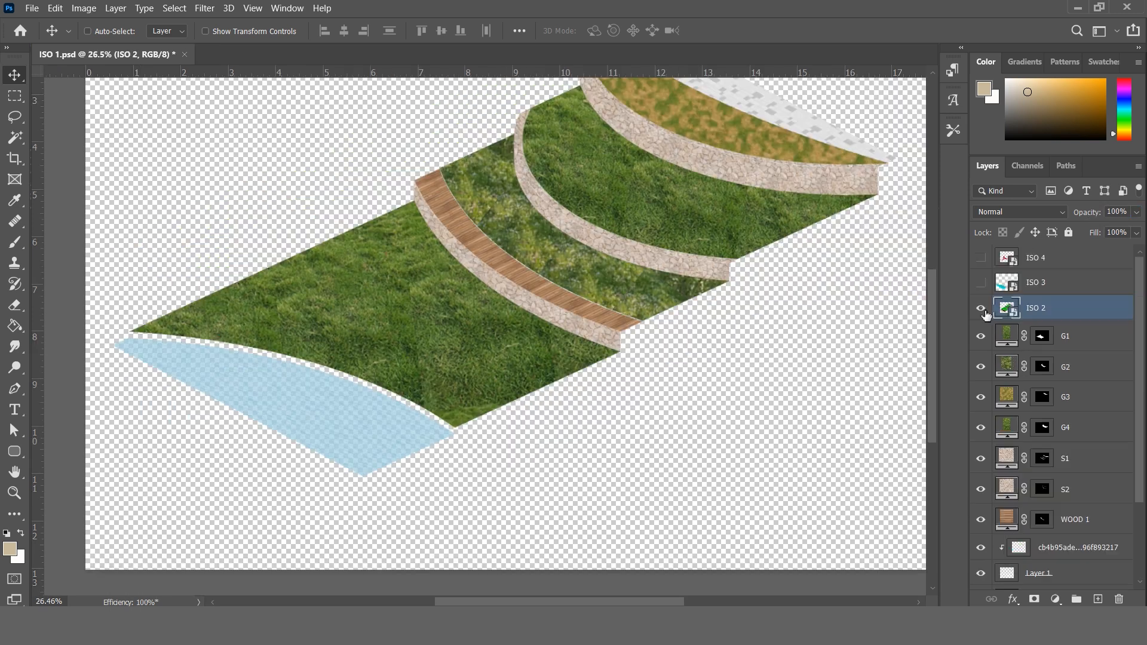
- Show the ISO 2 layer, select its brown water floor with the Magic Wand and hide the layer again
left_click(981, 308)
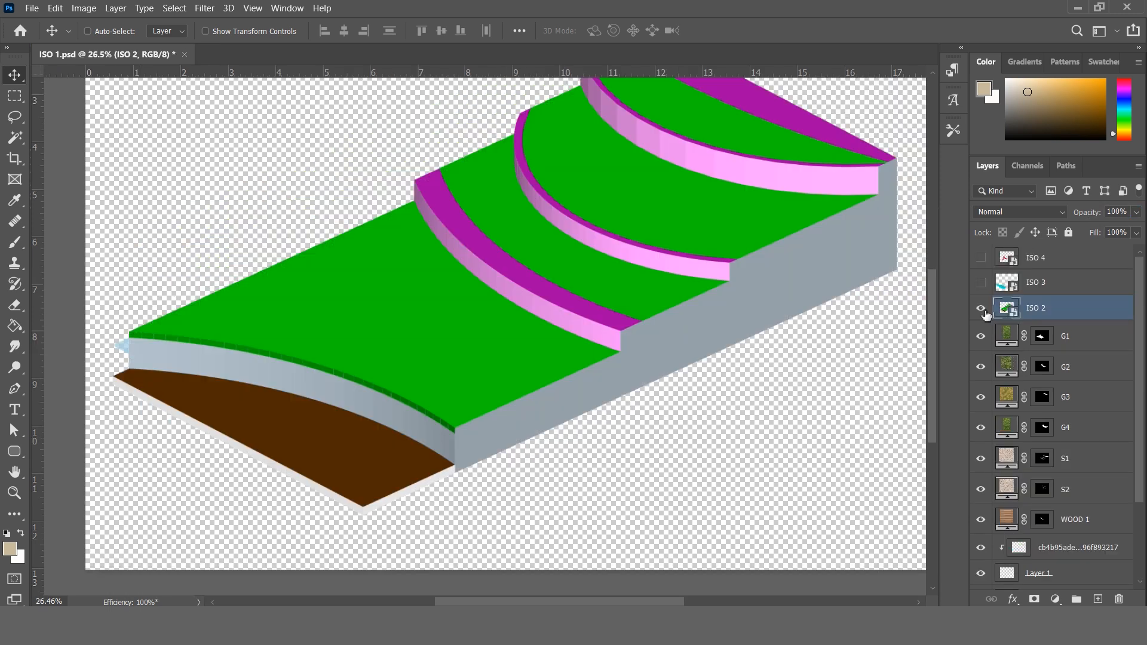
key("w")
left_click(367, 475)
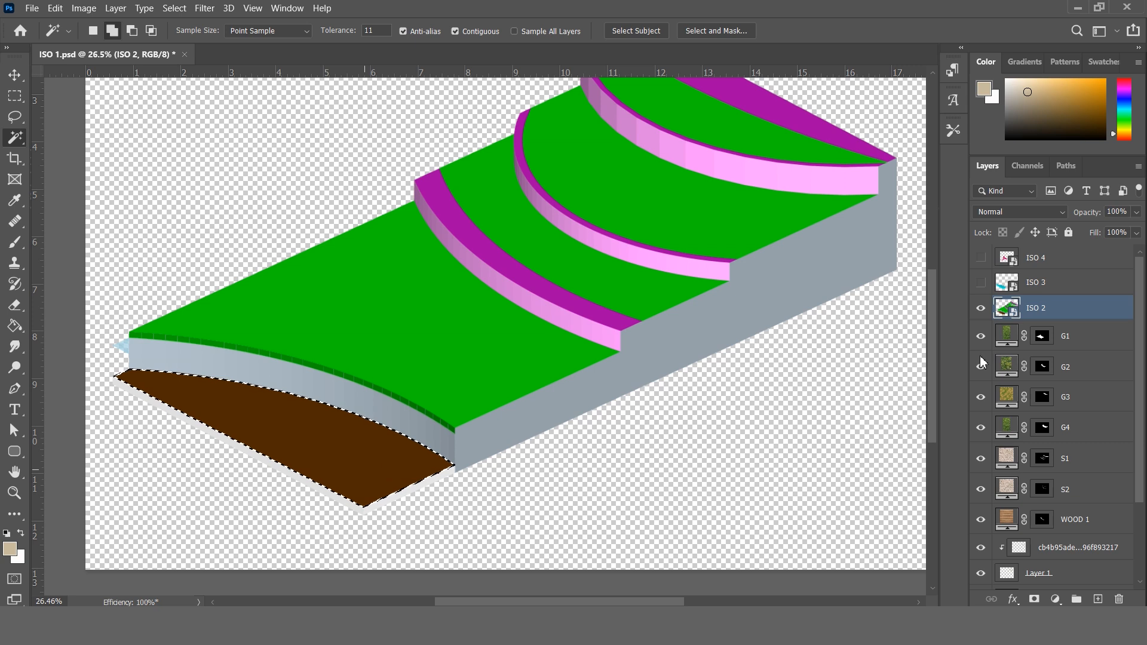
key("v")
left_click(981, 307)
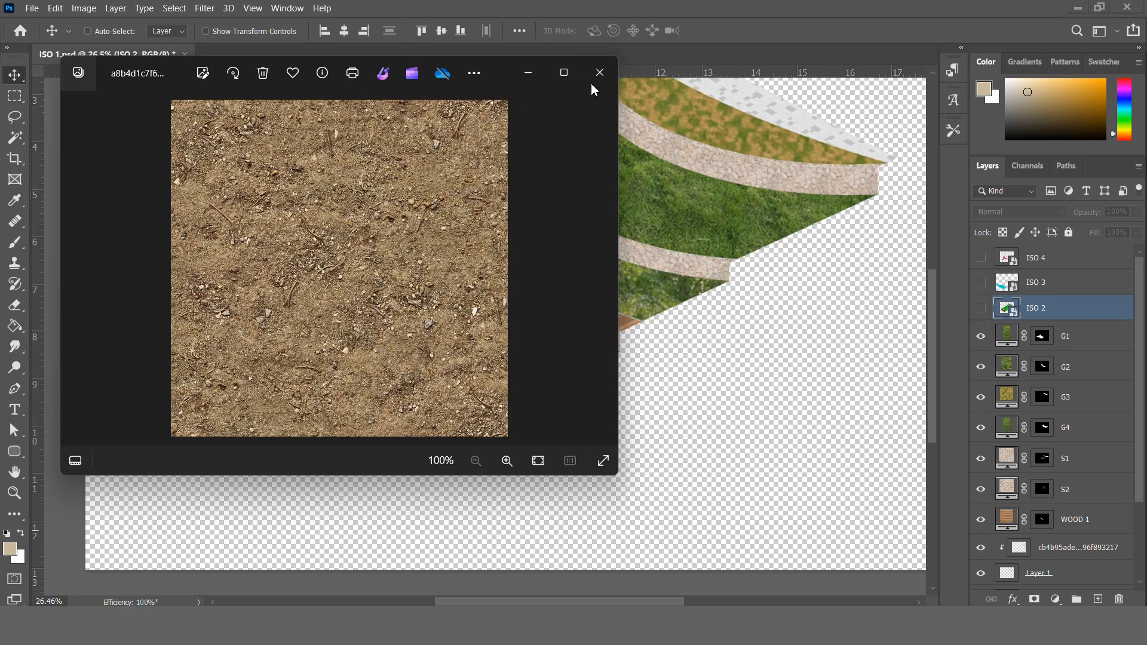
- Move the WATER FLOOR layer directly beneath the water surface fill and rename the surface fill as WATER 1
left_click(599, 72)
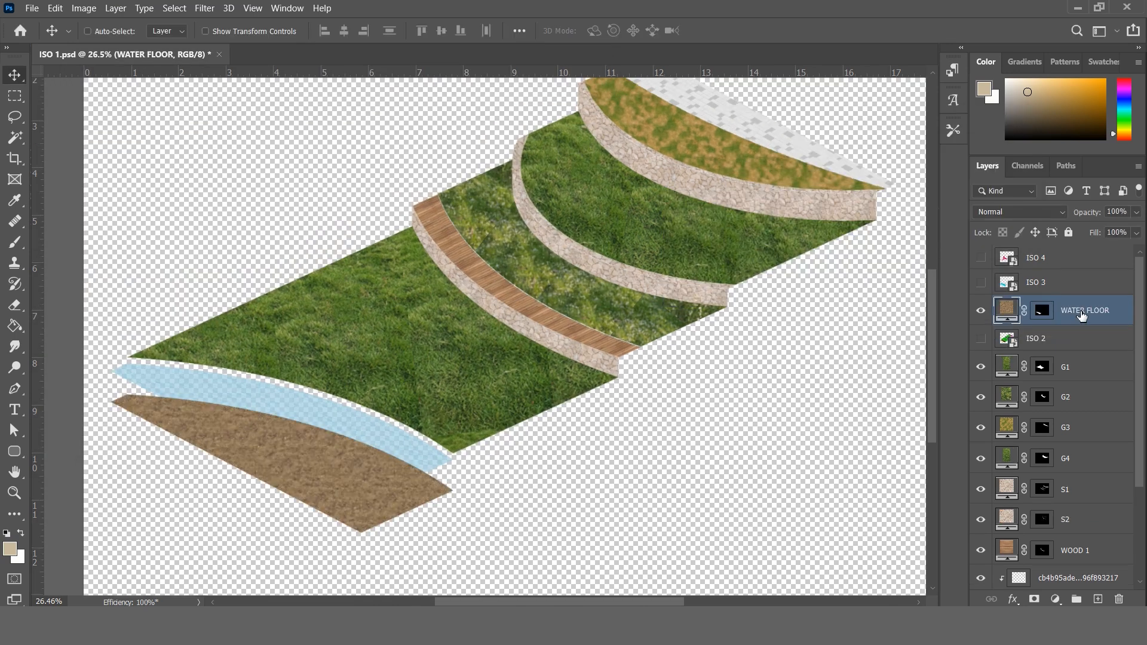
left_click_drag(1070, 261, 1076, 520)
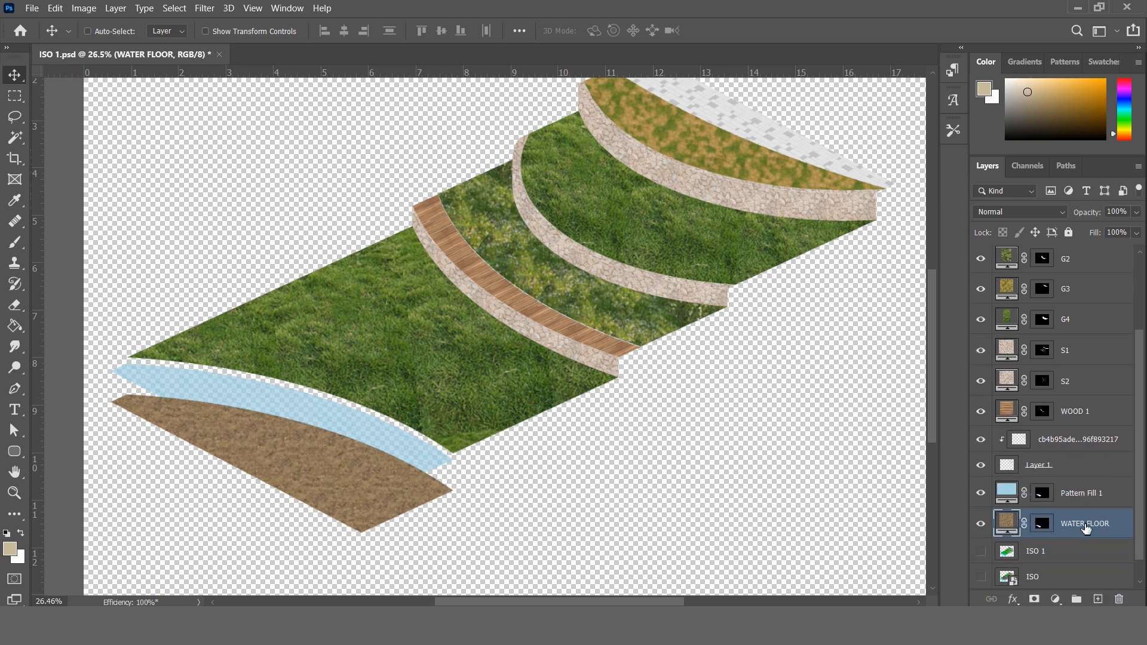
left_click(1061, 494)
double_click(1061, 495)
type("WATER 1")
key("Return")
- Add an angled water pattern fill to the long front side face of the water body
left_click(1068, 555)
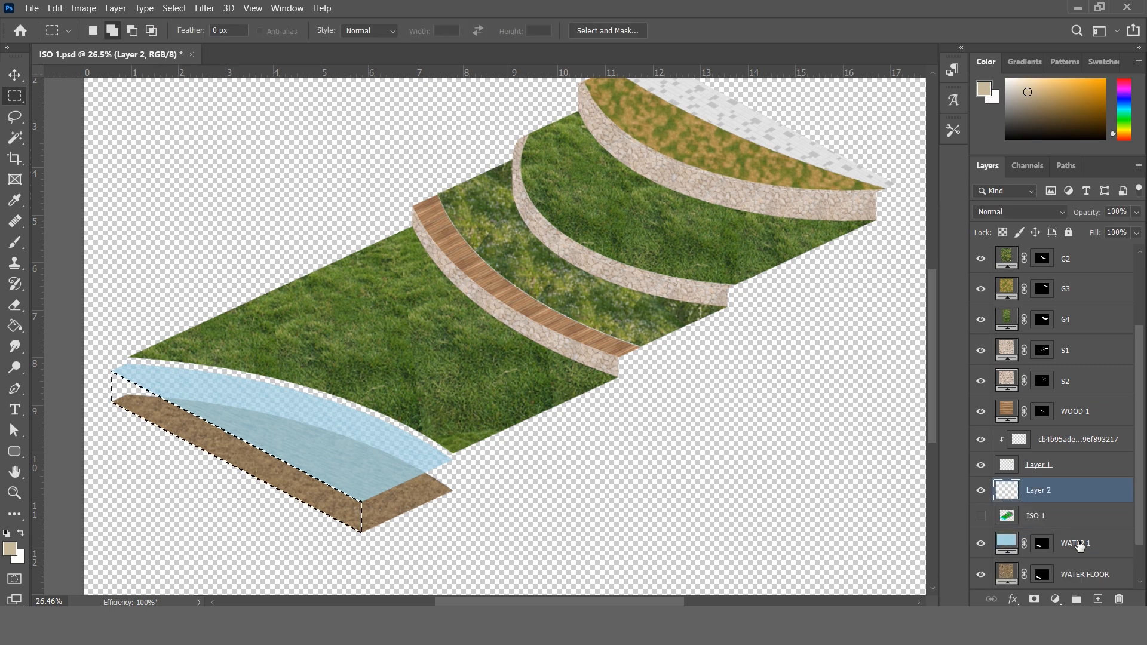
left_click(1056, 599)
left_click(1063, 366)
left_click(788, 168)
scroll(741, 269, "down", 5)
left_click(735, 287)
left_click(880, 161)
left_click(996, 152)
- Add a water pattern fill at a 52.44° angle to the short side face of the water body
left_click(1056, 600)
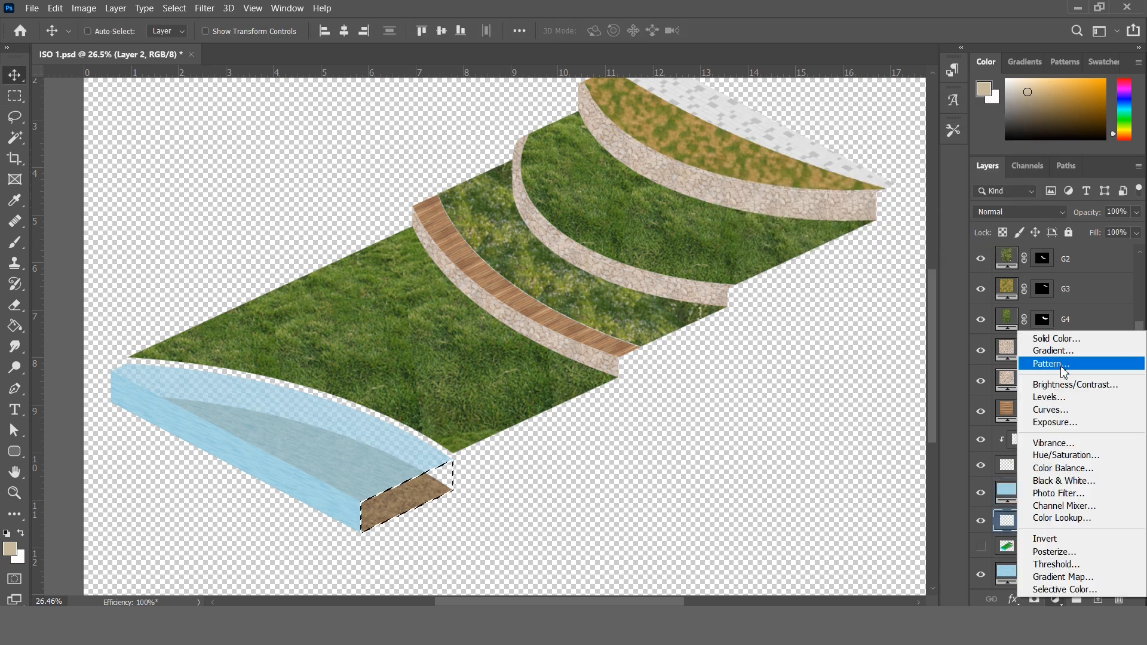
left_click(1063, 366)
left_click(788, 168)
scroll(741, 269, "down", 5)
left_click(741, 287)
left_click(883, 158)
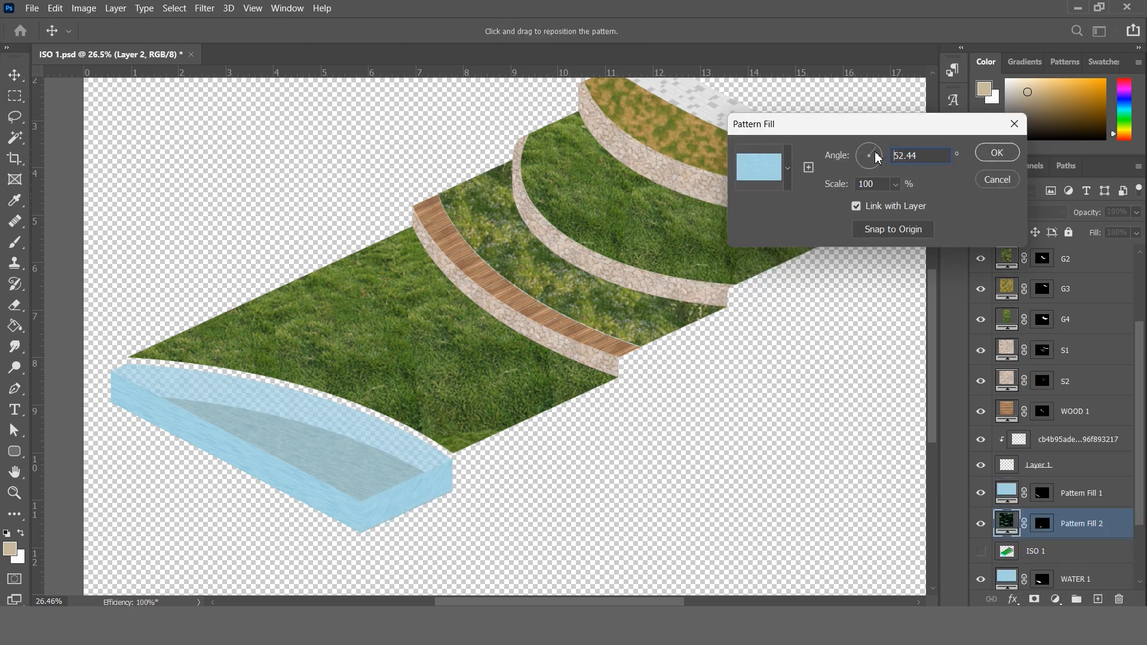
left_click(997, 152)
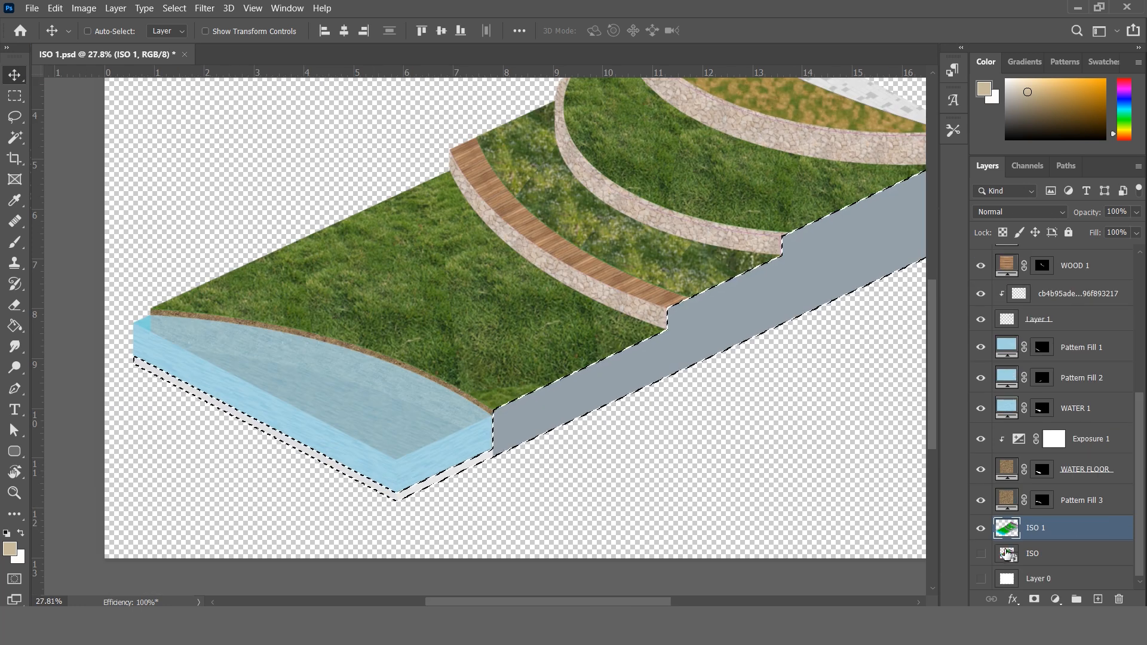
- Fill the selected cut side and base edge of the terrain with a solid colour layer of #373737
left_click(1099, 599)
left_click(1056, 600)
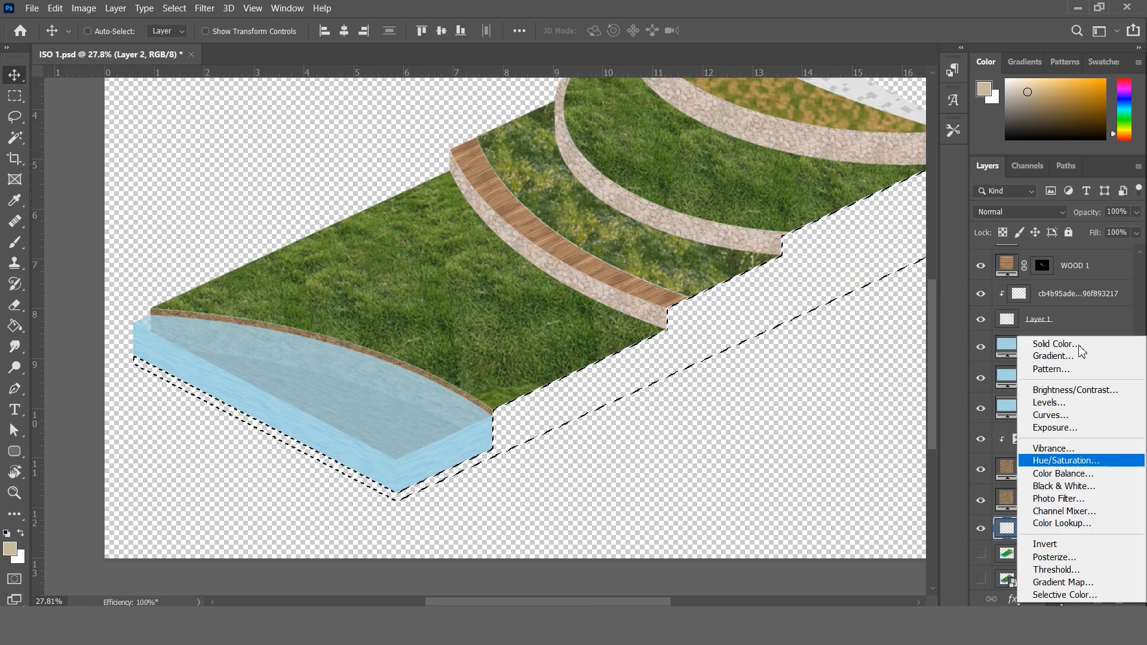
left_click(1034, 340)
type("333333")
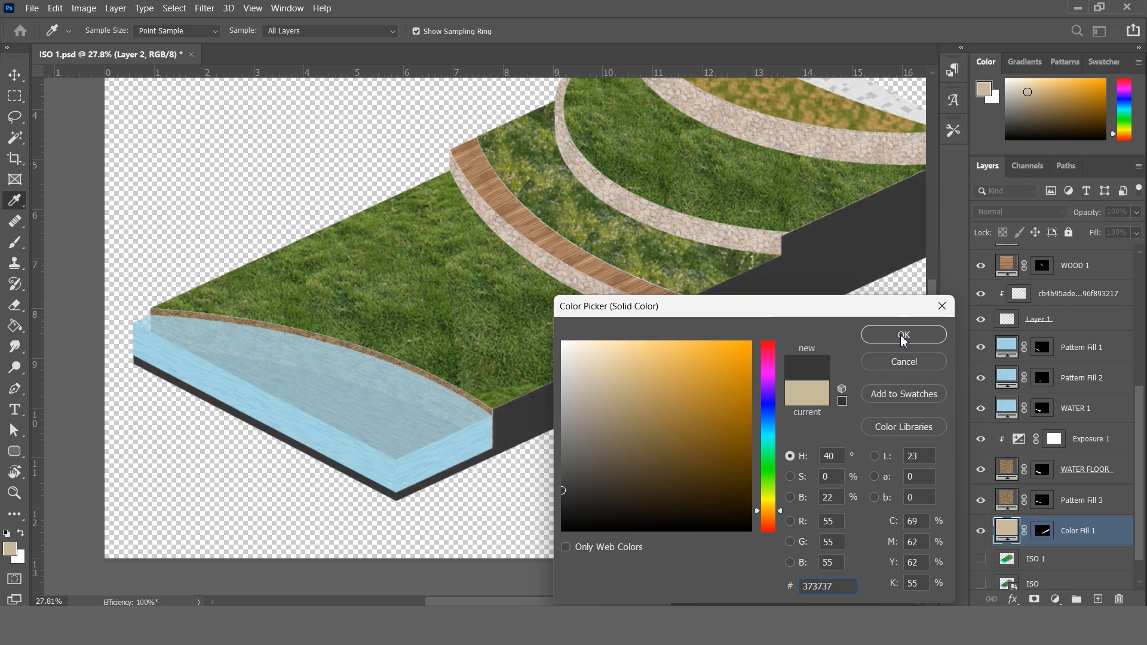
left_click(884, 333)
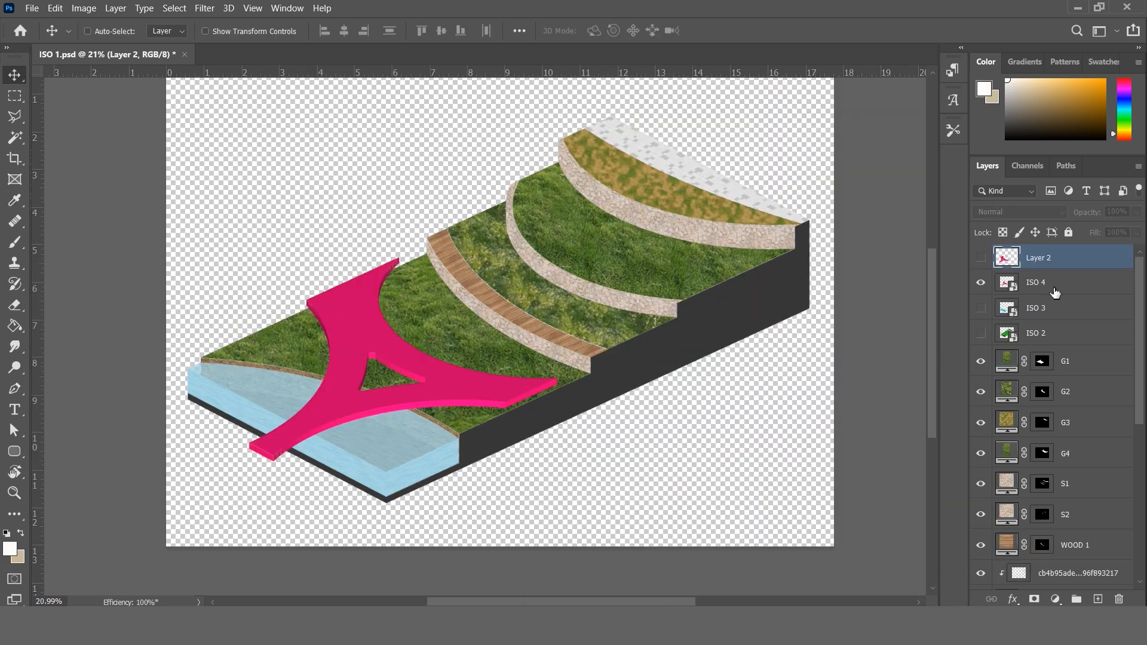
- Duplicate the ISO 4 bridge layer and hide the original
left_click(1053, 287)
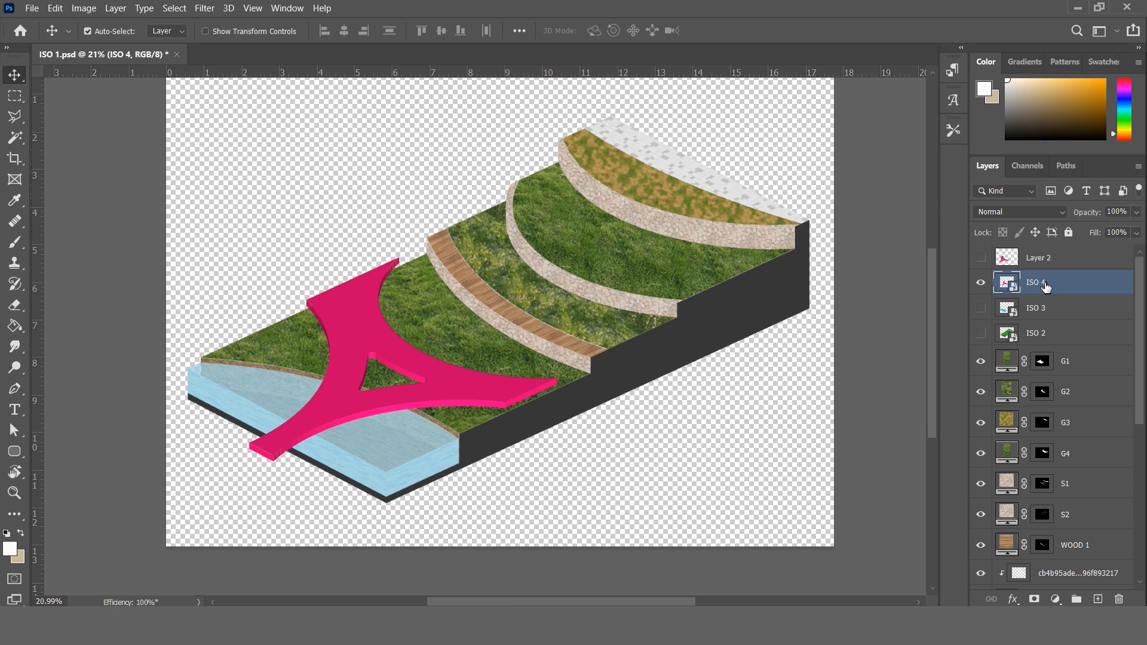
key("ctrl+j")
left_click(981, 309)
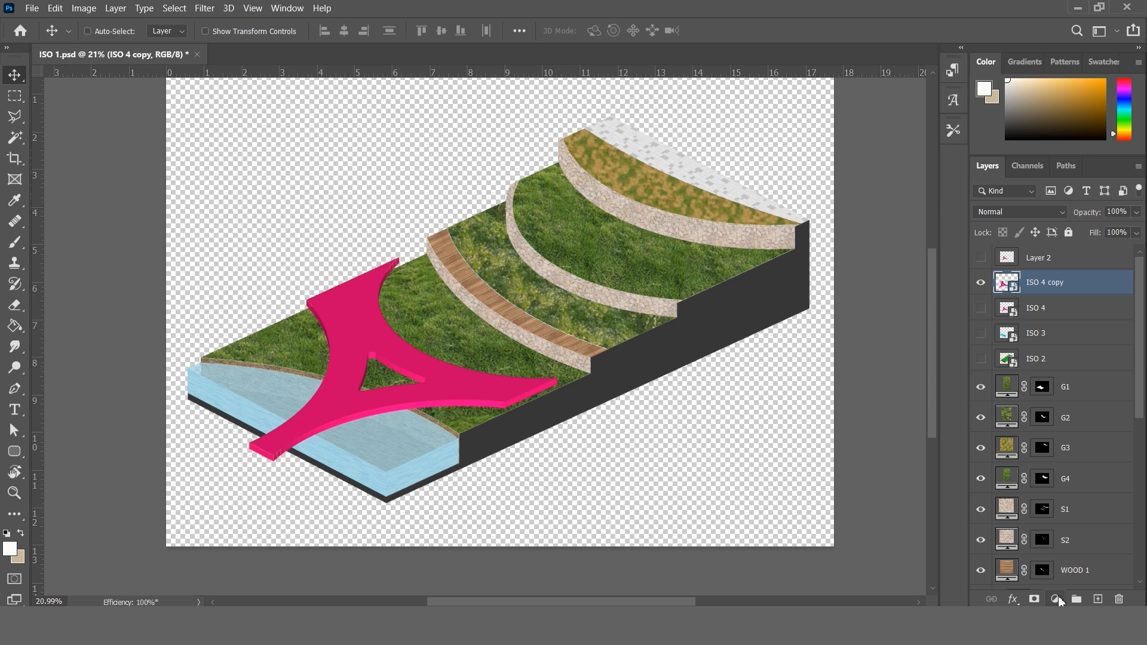
- Add a Hue/Saturation adjustment clipped to the ISO 4 copy layer and shift the hue to turn the bridge orange
left_click(1058, 600)
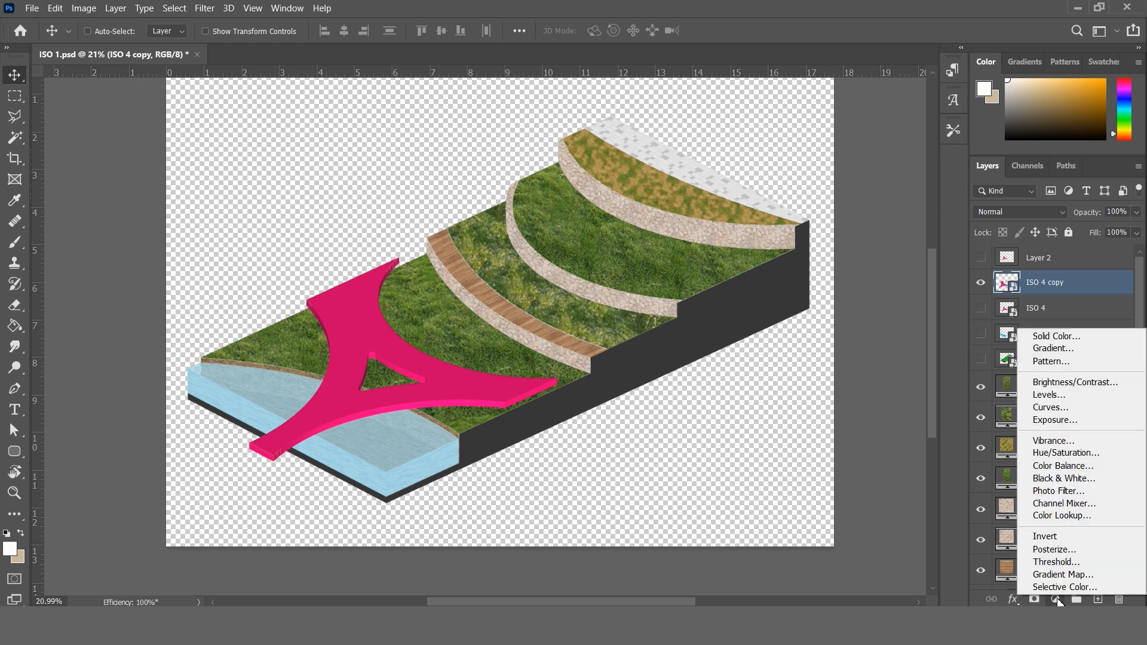
left_click(1067, 453)
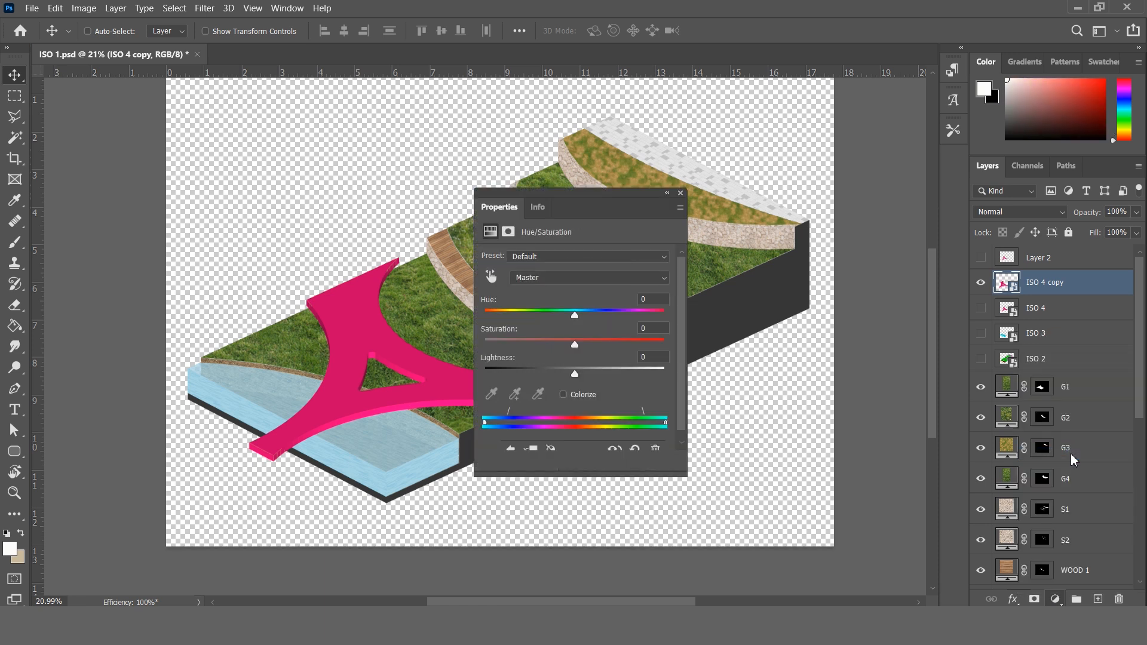
left_click_drag(580, 202, 740, 154)
left_click_drag(736, 268, 680, 267)
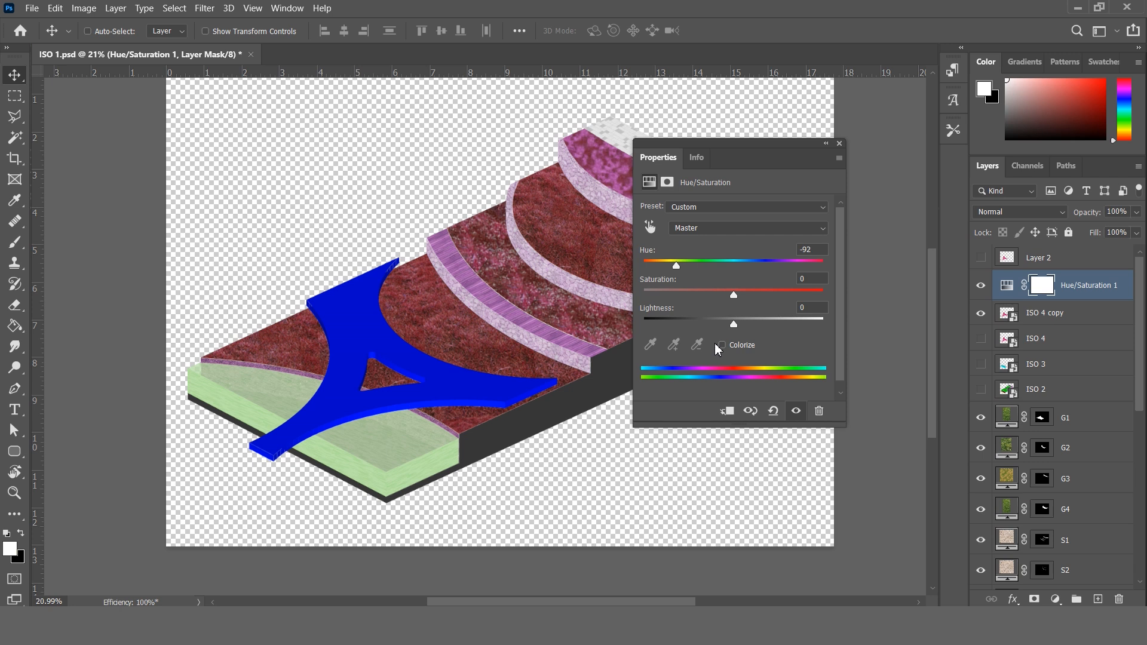
left_click(729, 412)
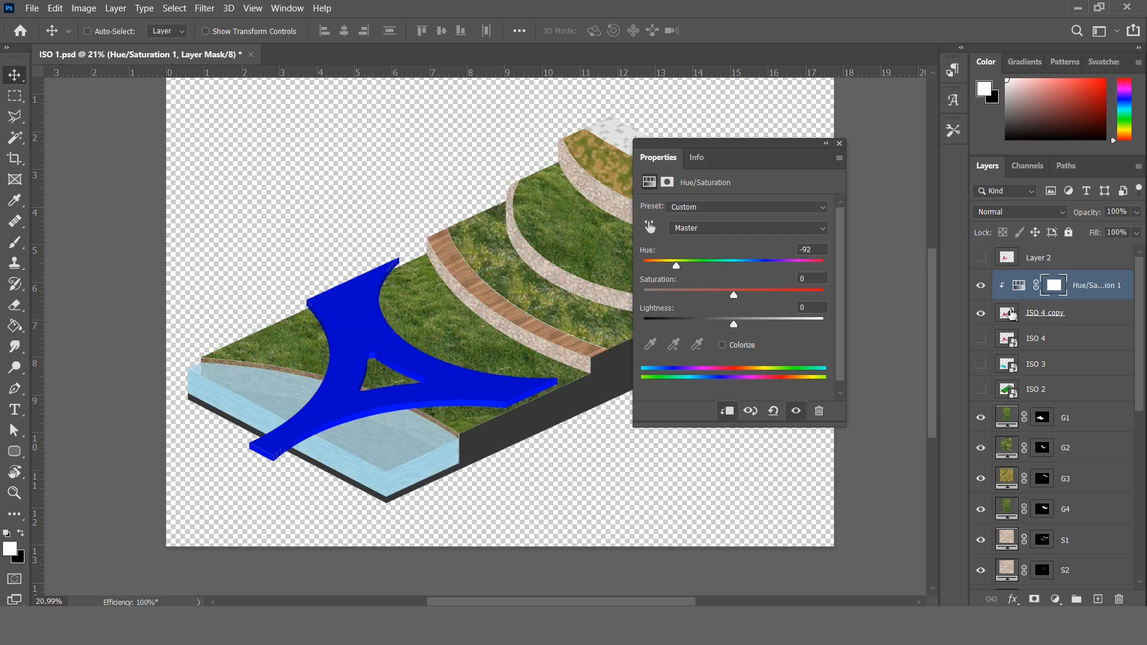
left_click_drag(676, 264, 781, 264)
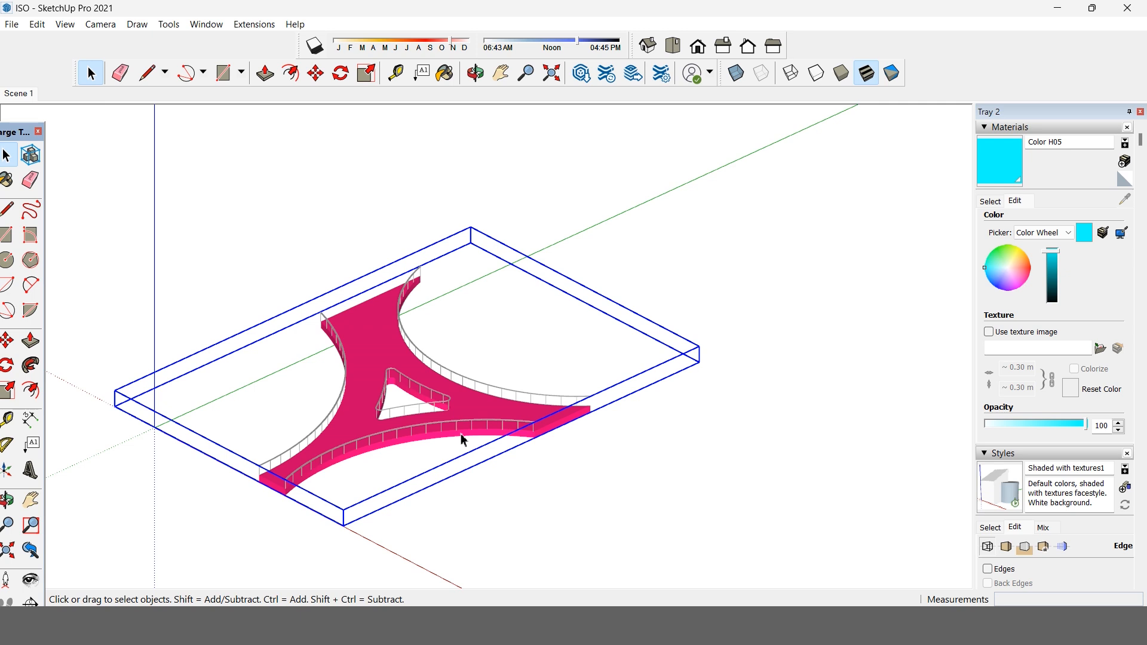
- Switch to SketchUp, open the bridge group and delete the pink deck inside it
double_click(462, 440)
left_click(462, 440)
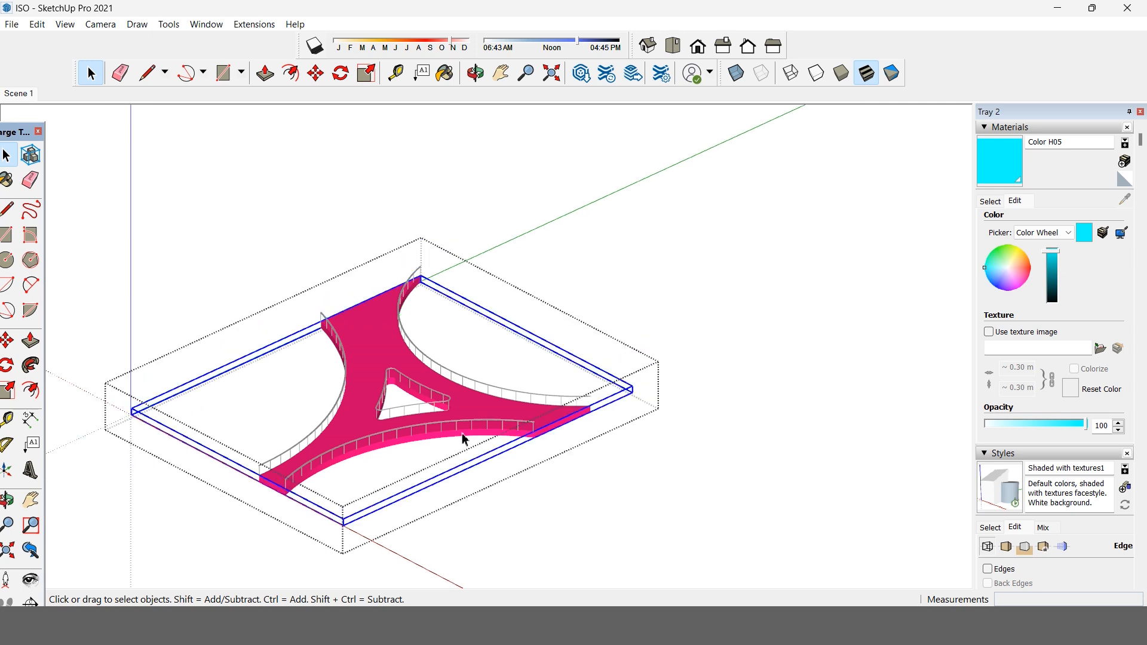
key("Delete")
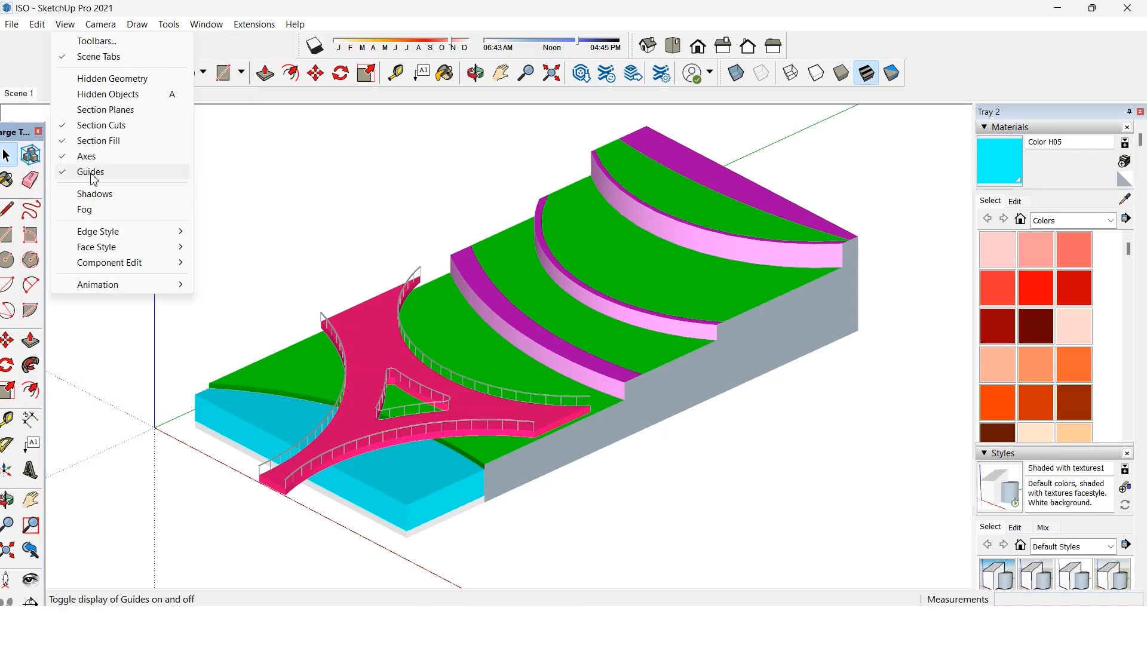
- Turn on shadows for the full terrain model and set the sun to around August, mid-afternoon
left_click(95, 195)
mouse_move(418, 41)
left_mouse_down()
mouse_move(434, 51)
mouse_move(387, 50)
left_mouse_up()
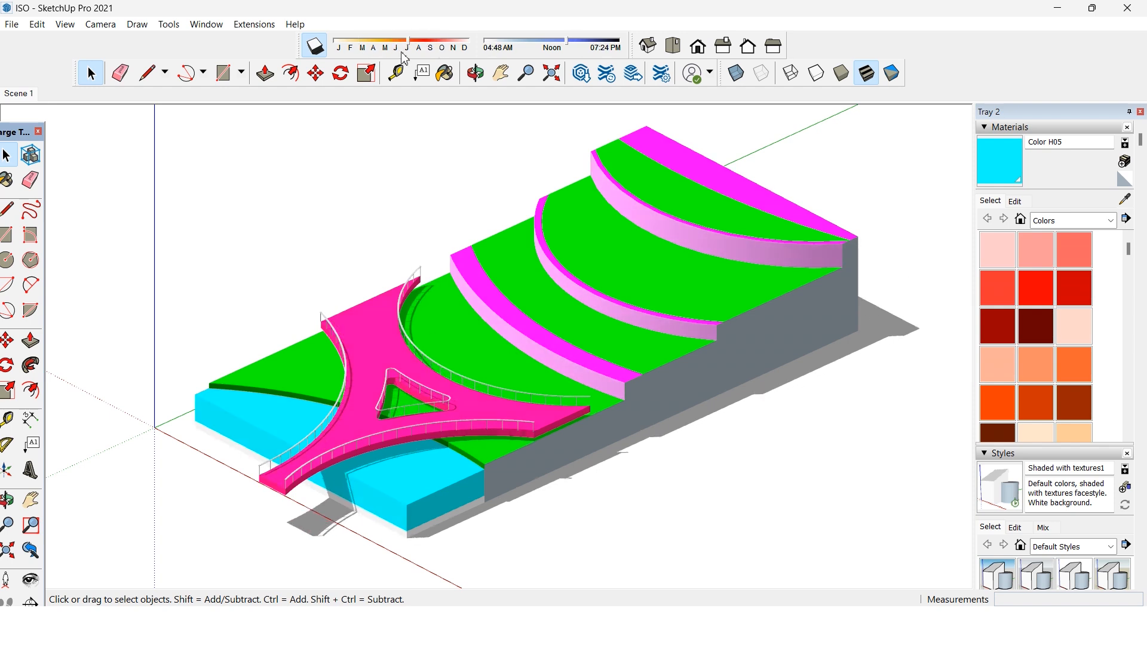
left_click_drag(543, 48, 570, 47)
left_click_drag(389, 43, 416, 42)
left_click_drag(572, 47, 568, 50)
- Apply the HiddenLine style to the model and turn off its edges
left_click(1010, 126)
left_click(999, 303)
left_click(1018, 217)
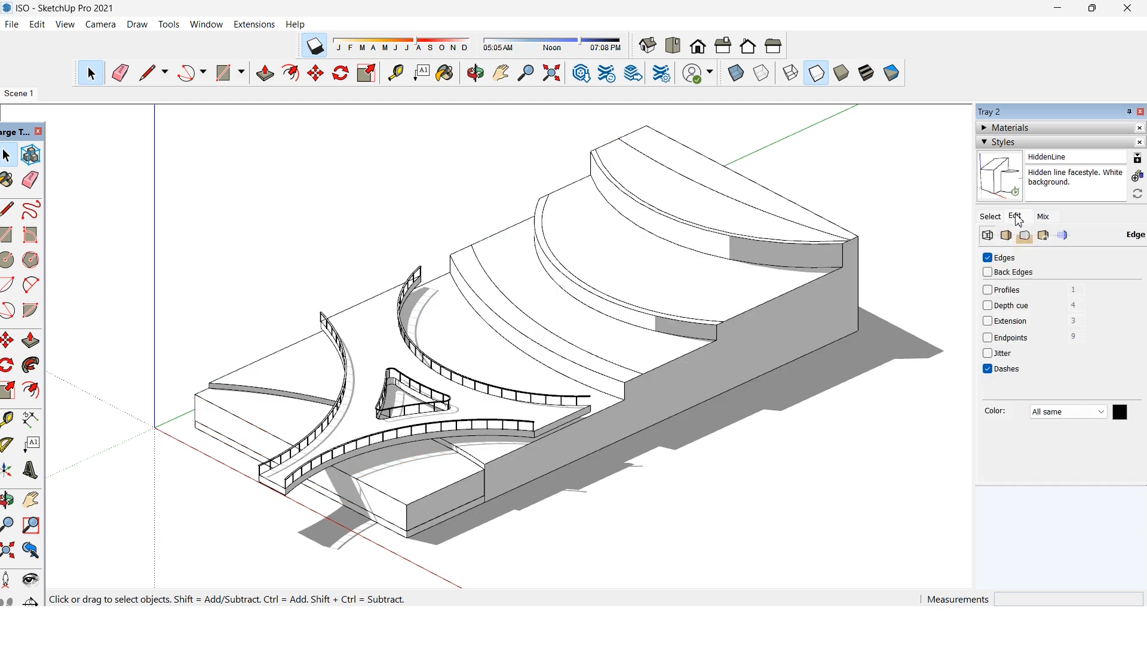
left_click(991, 260)
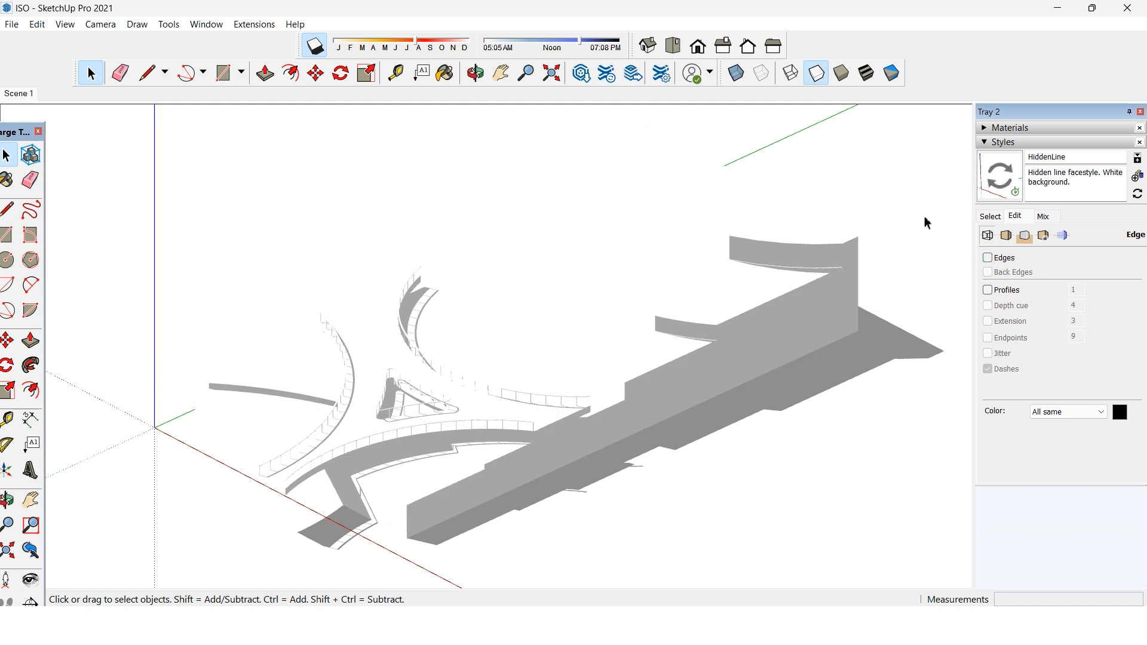
- Export the shadow-only view as a 2D graphic
left_click(11, 23)
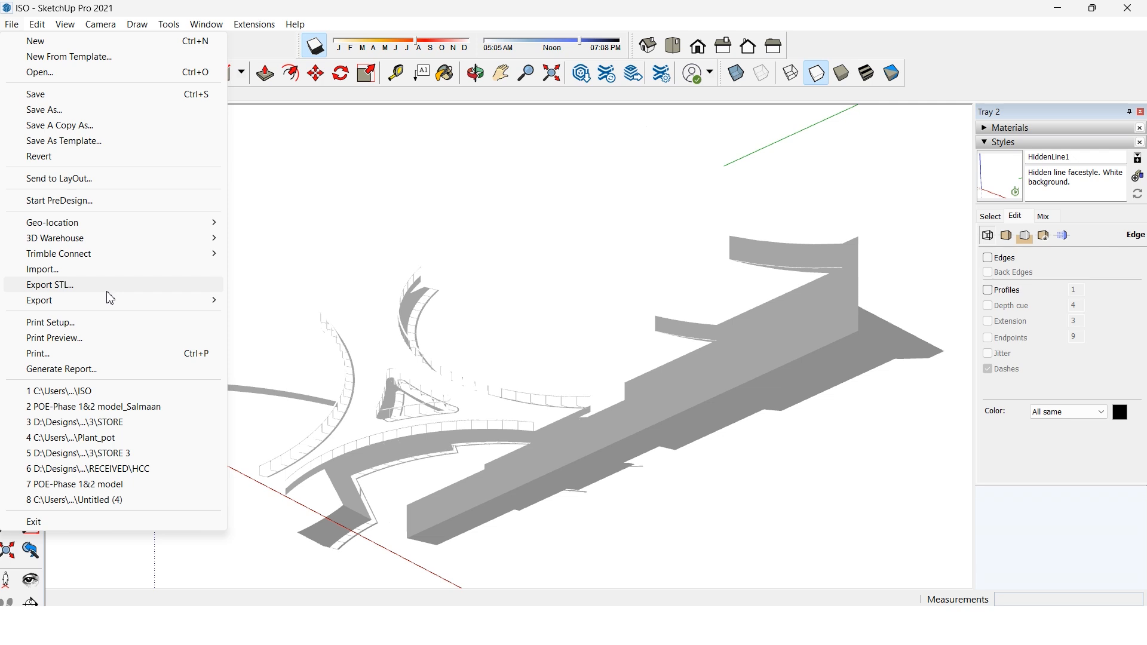
mouse_move(105, 300)
left_click(316, 317)
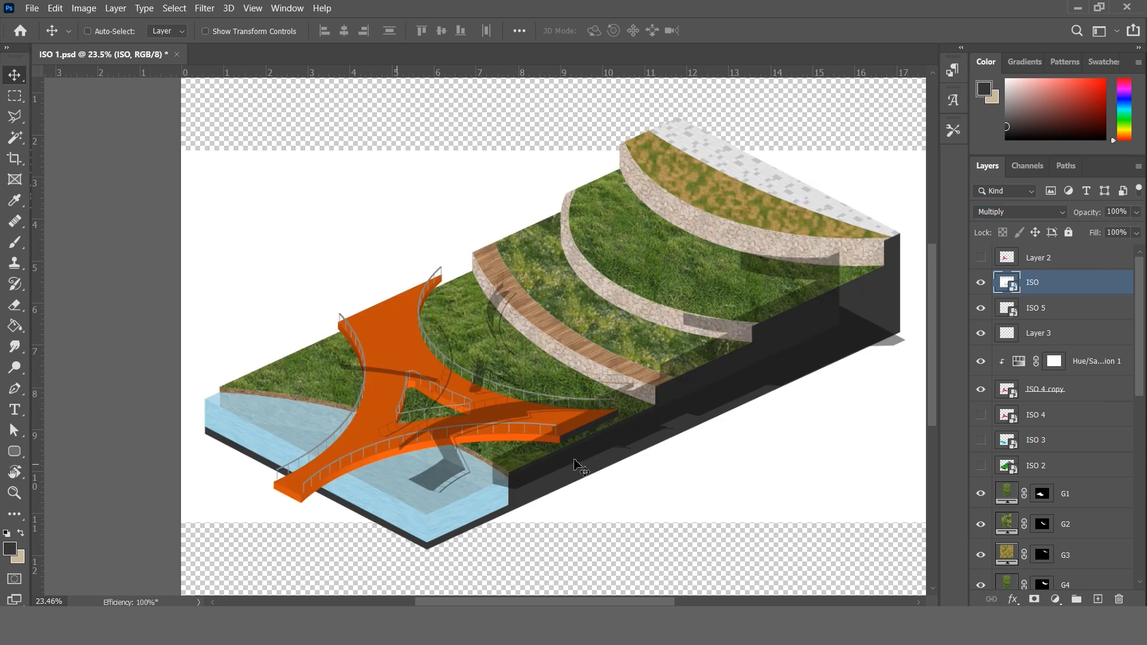
- In Photoshop, scale and move the placed ISO shadow image so its shadows align with the textured terrain and bridge
left_click_drag(575, 460, 476, 512)
scroll(310, 429, "down", 3)
scroll(598, 254, "up", 1)
key("ctrl+t")
left_click_drag(621, 307, 747, 244)
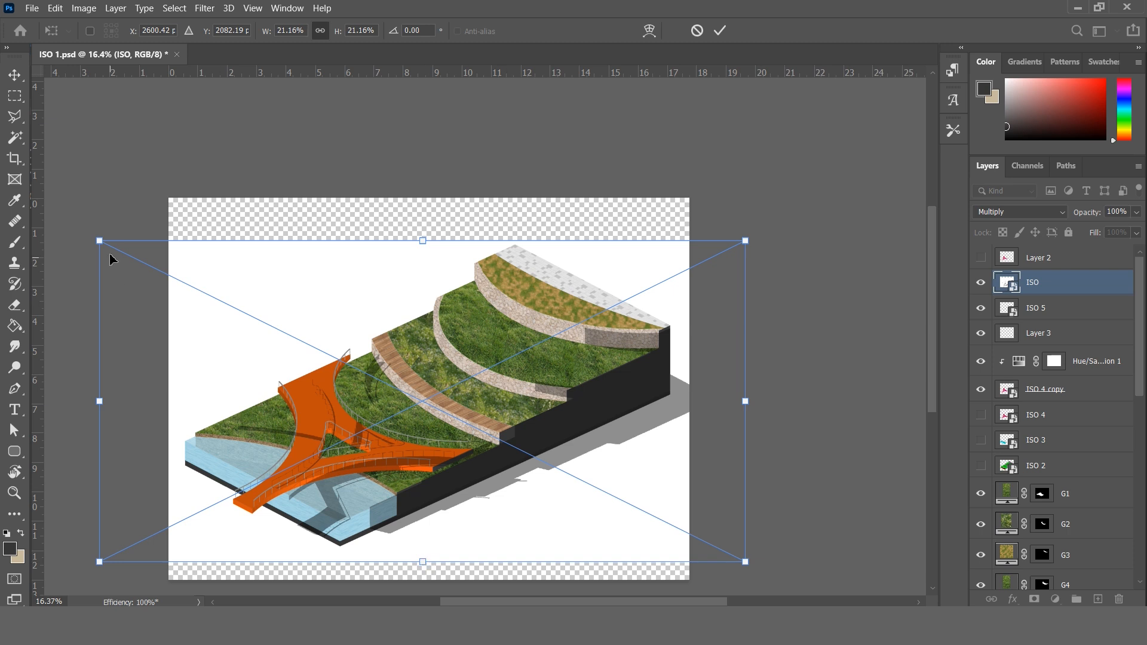
scroll(146, 397, "down", 1)
left_click_drag(98, 513, 64, 535)
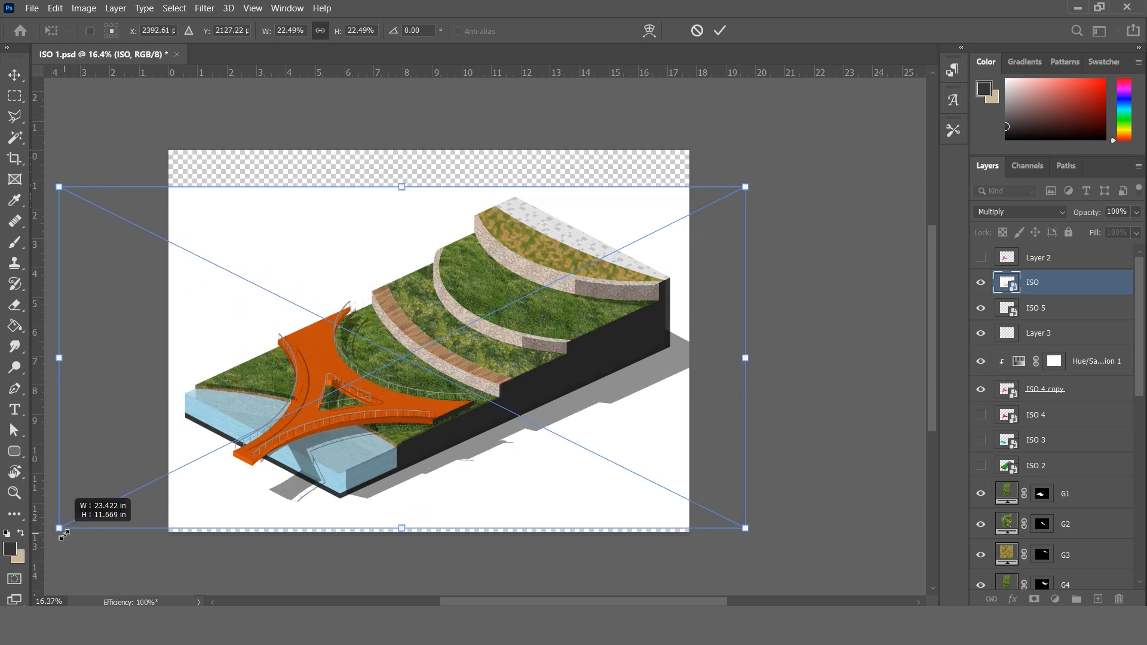
left_click_drag(745, 187, 751, 184)
scroll(110, 436, "down", 1)
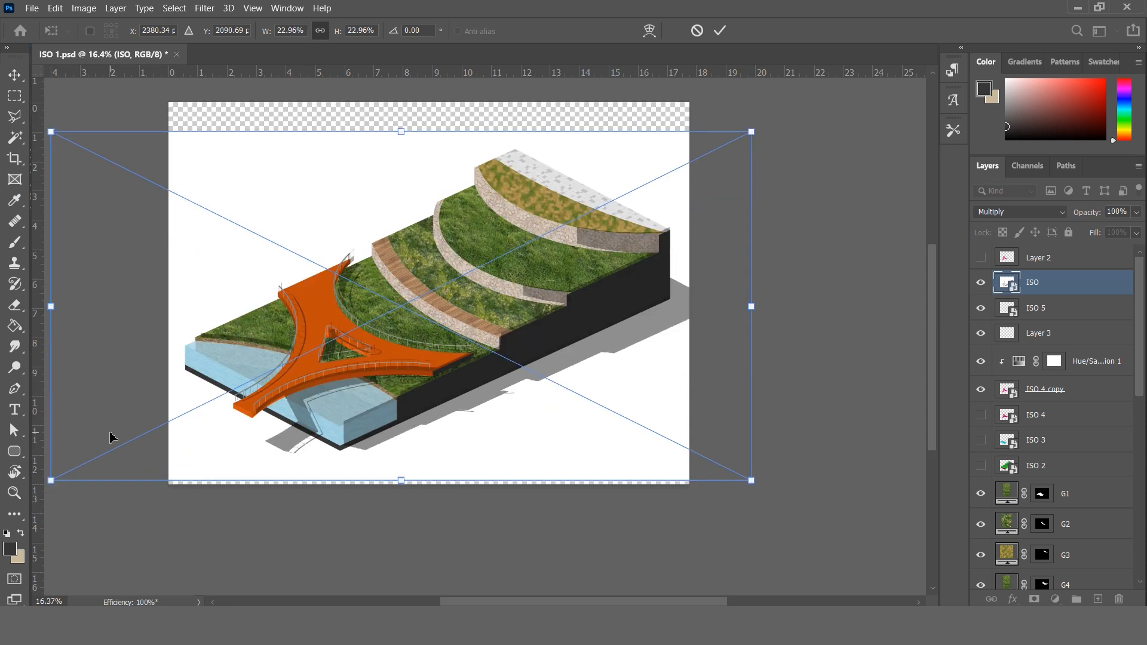
scroll(187, 494, "up", 3)
left_click_drag(187, 495, 153, 484)
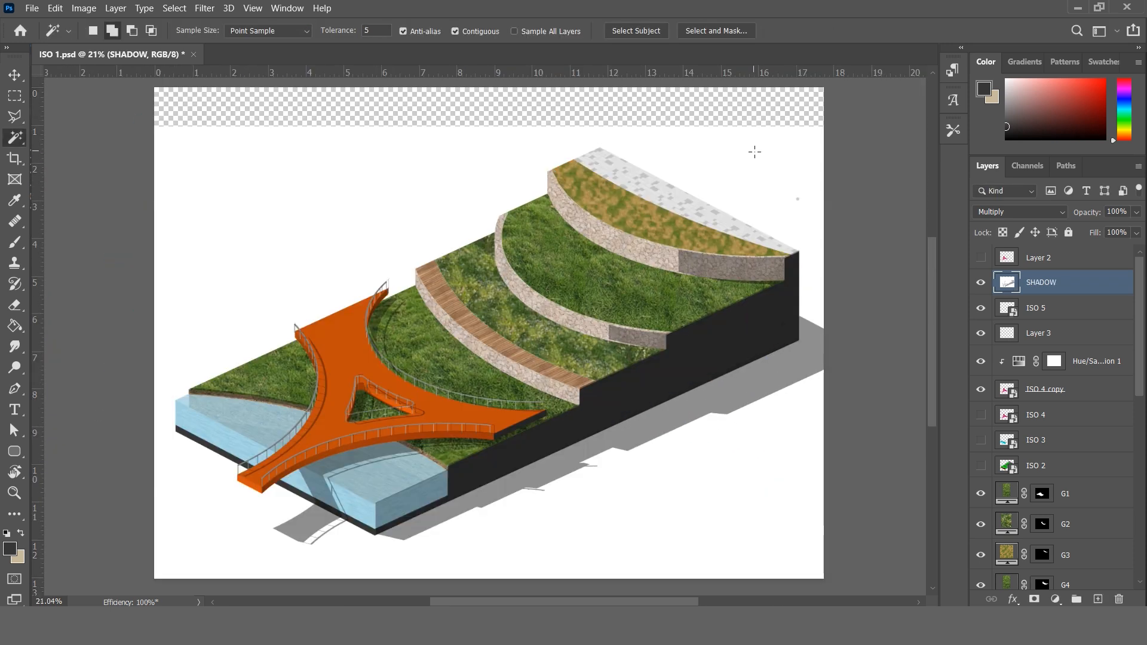
- Remove the white background from the SHADOW layer using the Magic Wand at tolerance 5
left_click(767, 476)
key("m")
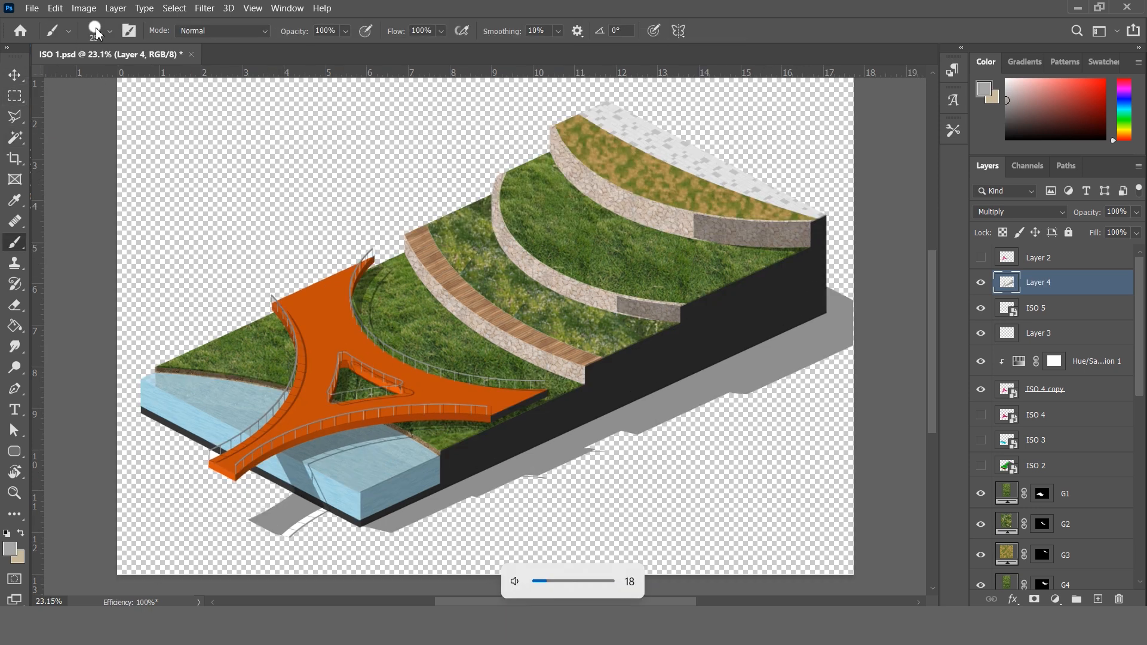
- Paint soft grey shading over the selected stone retaining wall faces on the SHADOW layer with a soft, reduced-opacity brush
left_click(96, 31)
left_click(186, 263)
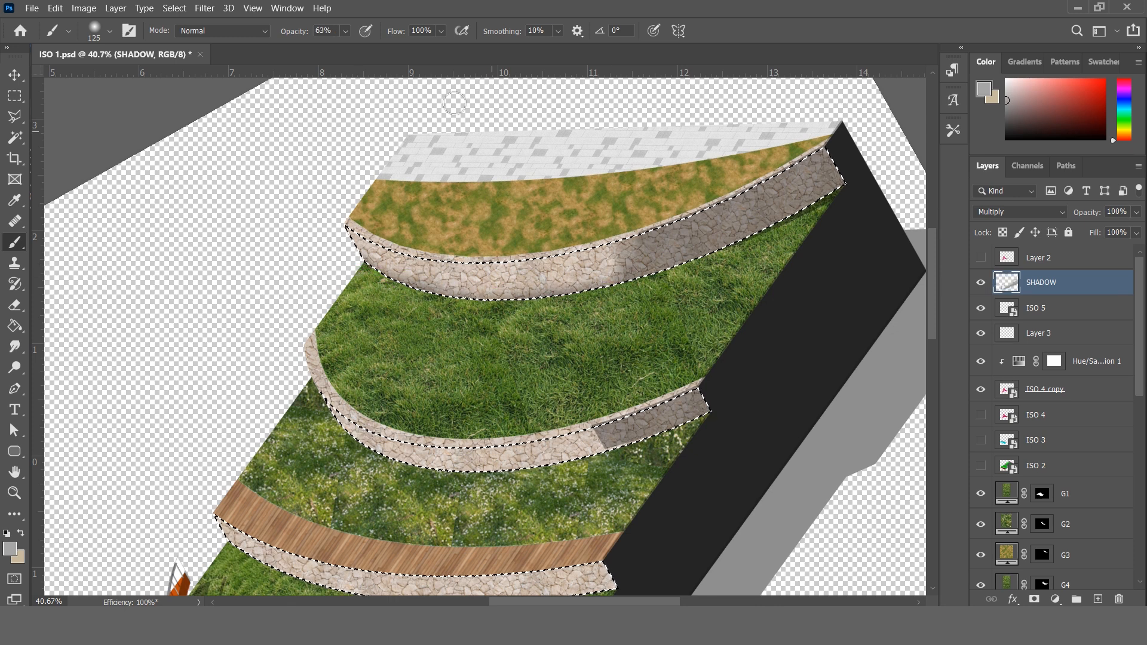
left_click_drag(608, 258, 634, 251)
left_click_drag(395, 466, 425, 381)
left_click_drag(628, 348, 597, 358)
left_click_drag(305, 34, 285, 34)
mouse_move(717, 317)
left_mouse_down()
mouse_move(622, 353)
mouse_move(472, 376)
left_mouse_up()
key("r")
mouse_move(317, 525)
left_mouse_down()
mouse_move(347, 402)
mouse_move(359, 413)
left_mouse_up()
mouse_move(676, 347)
left_mouse_down()
mouse_move(478, 358)
mouse_move(555, 362)
left_mouse_up()
left_click_drag(406, 392, 356, 392)
key("0")
left_click(994, 97)
left_click(884, 333)
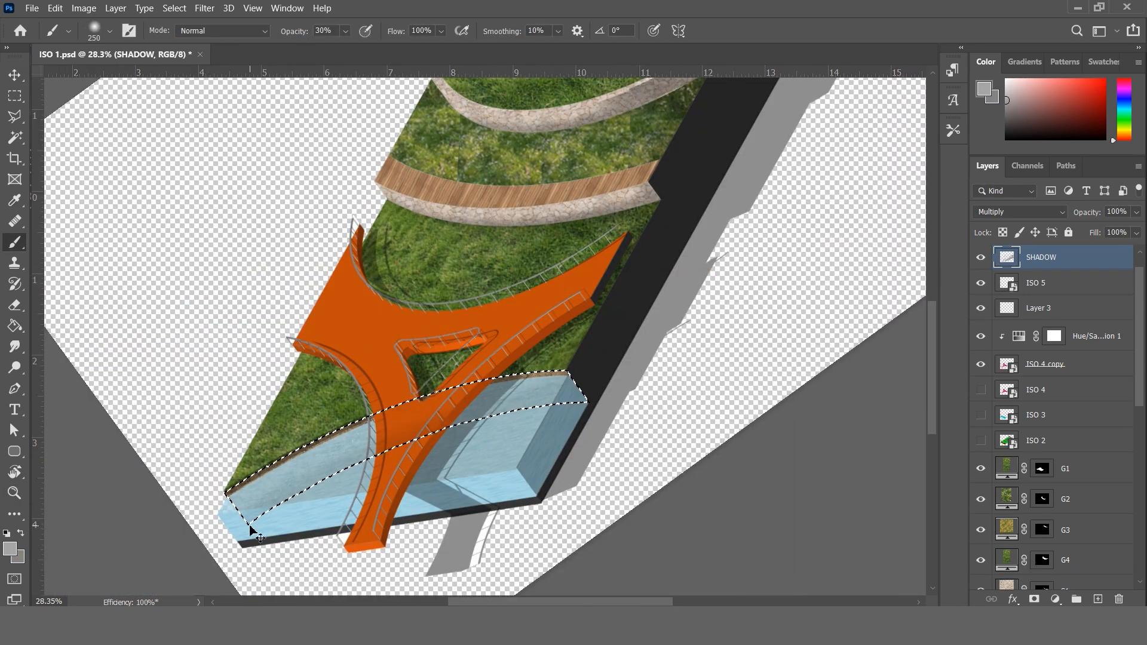
key("ctrl+z")
key("ctrl+z")
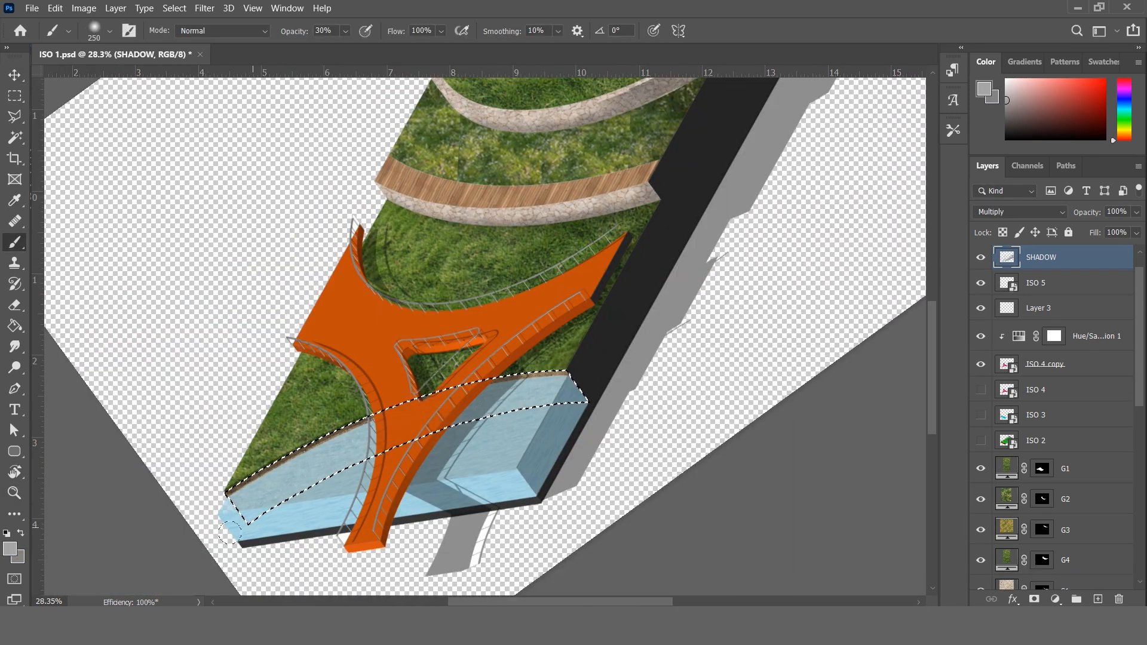
- Create a new Multiply layer, shade the selected edge of the water with a sampled water blue at 30% brush opacity, and save the document
left_click(1098, 599)
key("x")
left_click(335, 455, "alt")
left_click(1020, 212)
left_click(992, 268)
left_click_drag(236, 514, 384, 444)
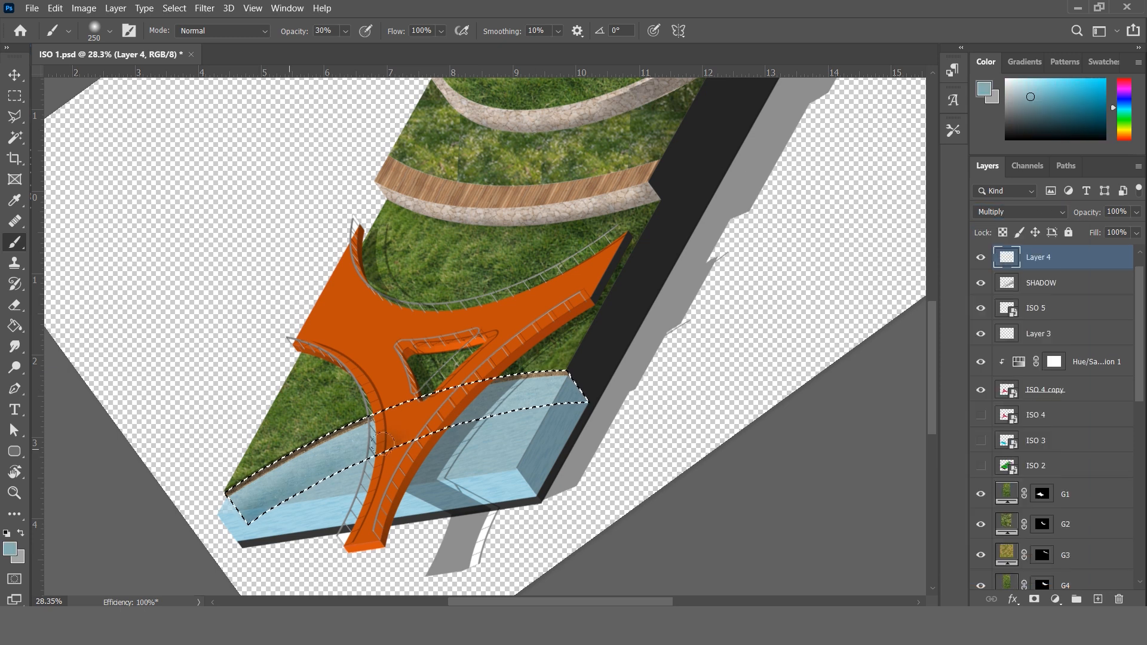
key("e")
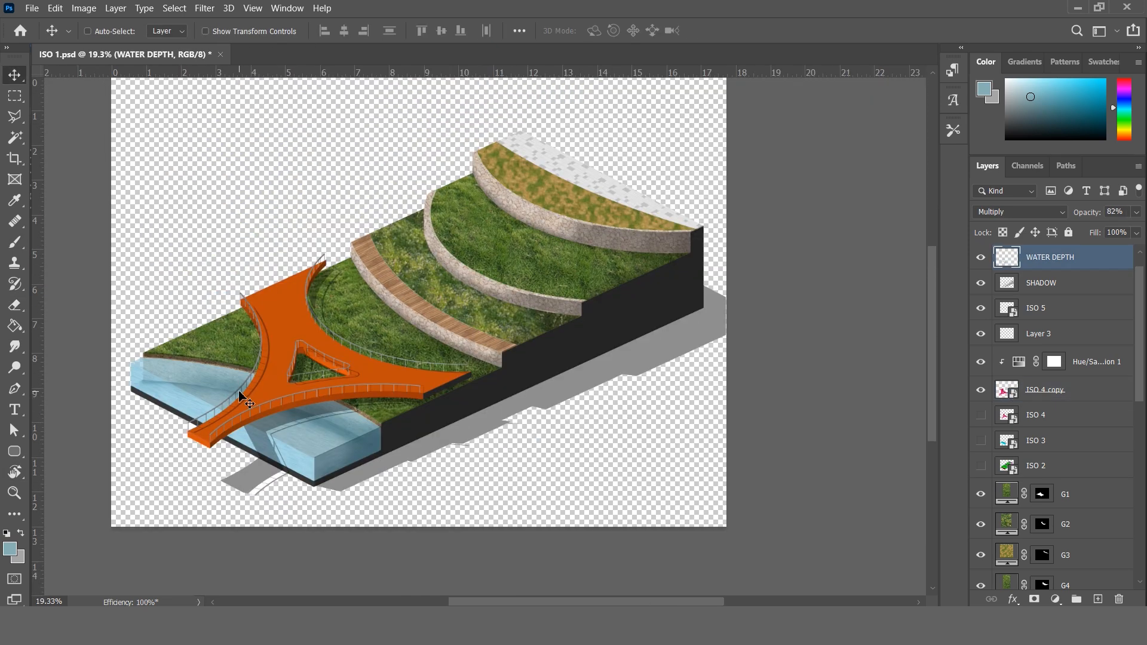
key("ctrl+s")
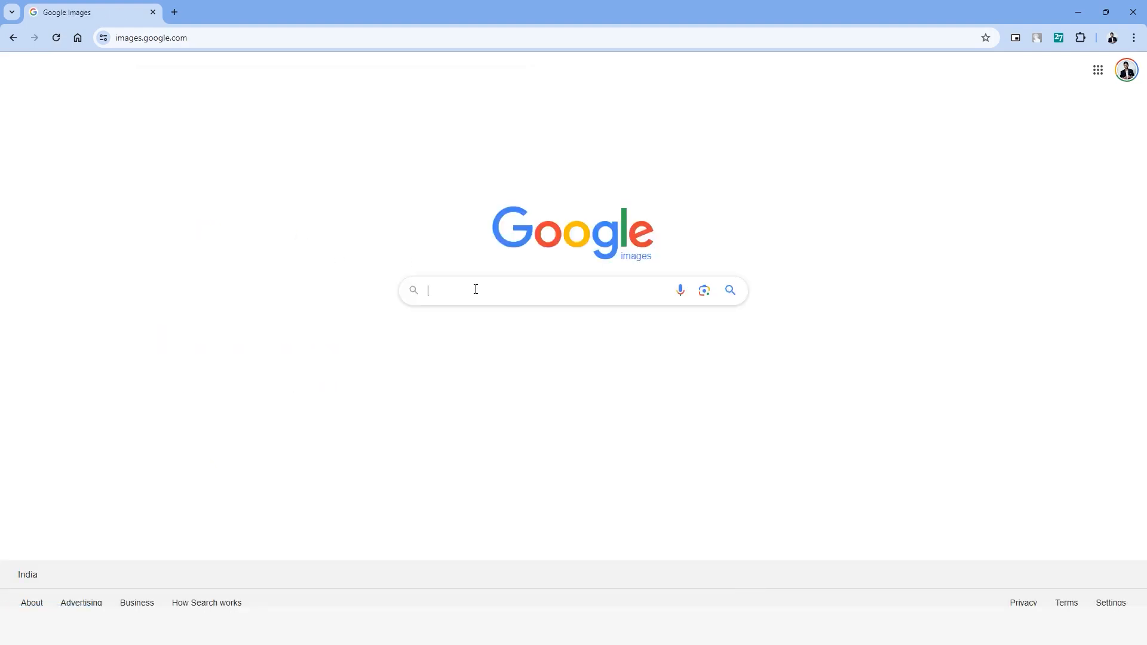
- Switch to Google Images, search for "tree png" and filter the results to transparent images
key("Return")
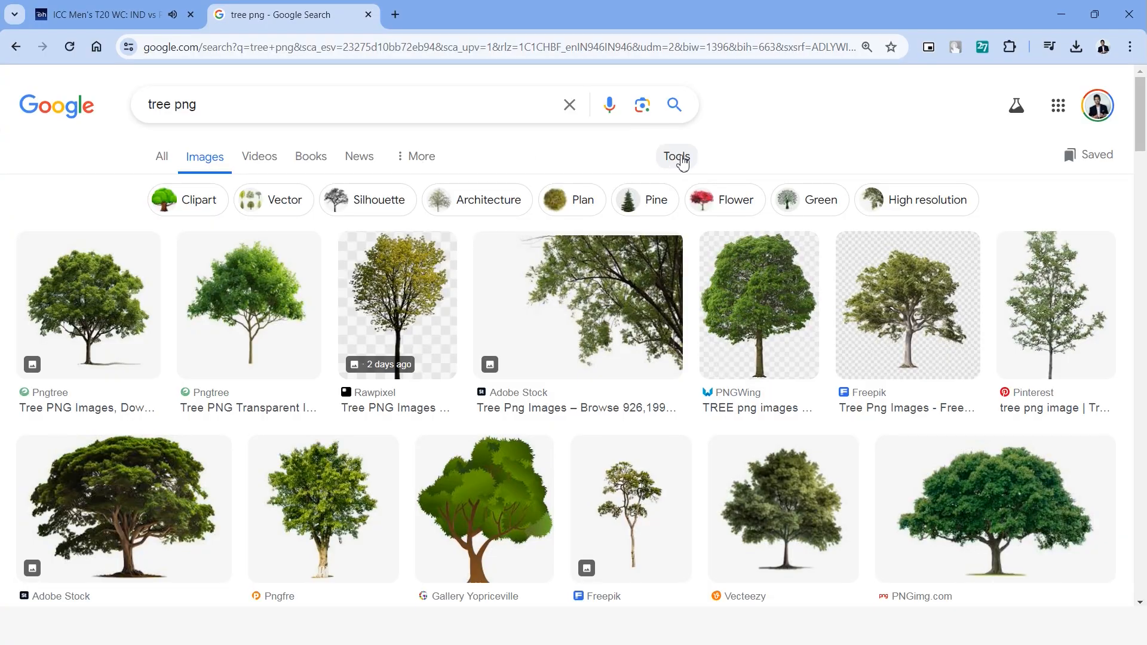
left_click(683, 163)
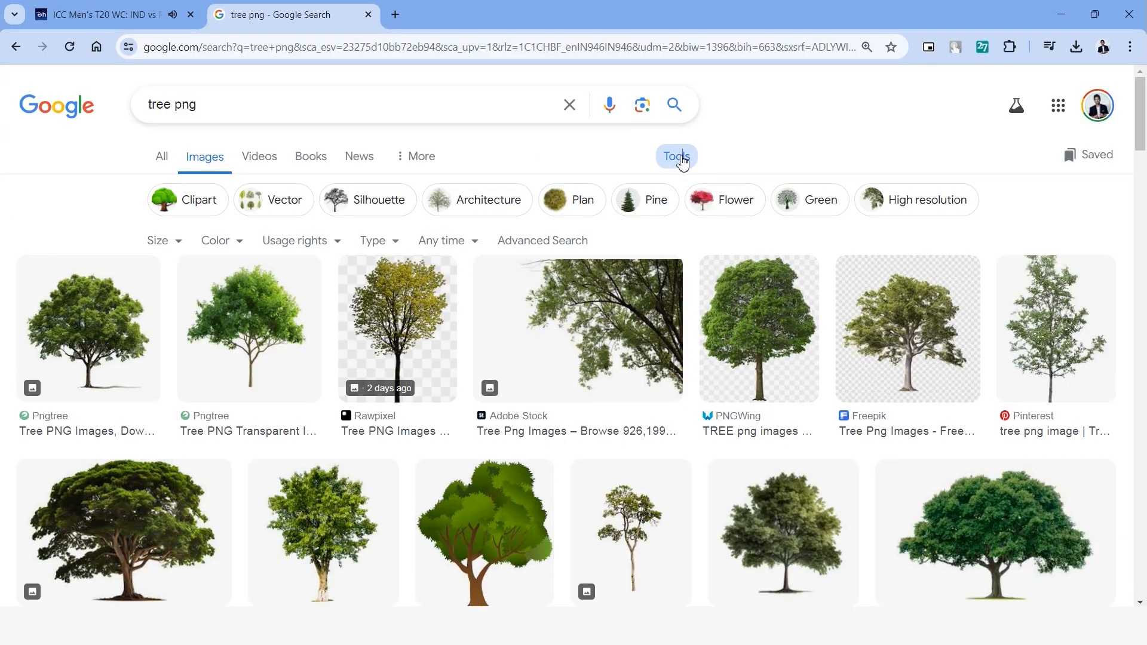
left_click(221, 241)
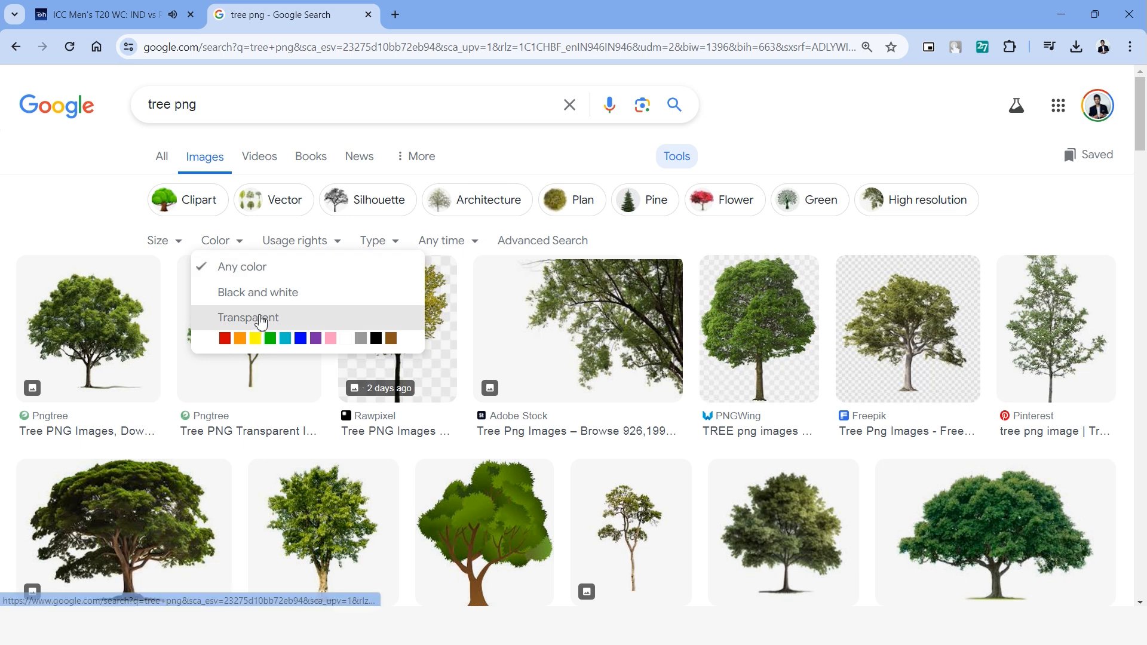
left_click(250, 311)
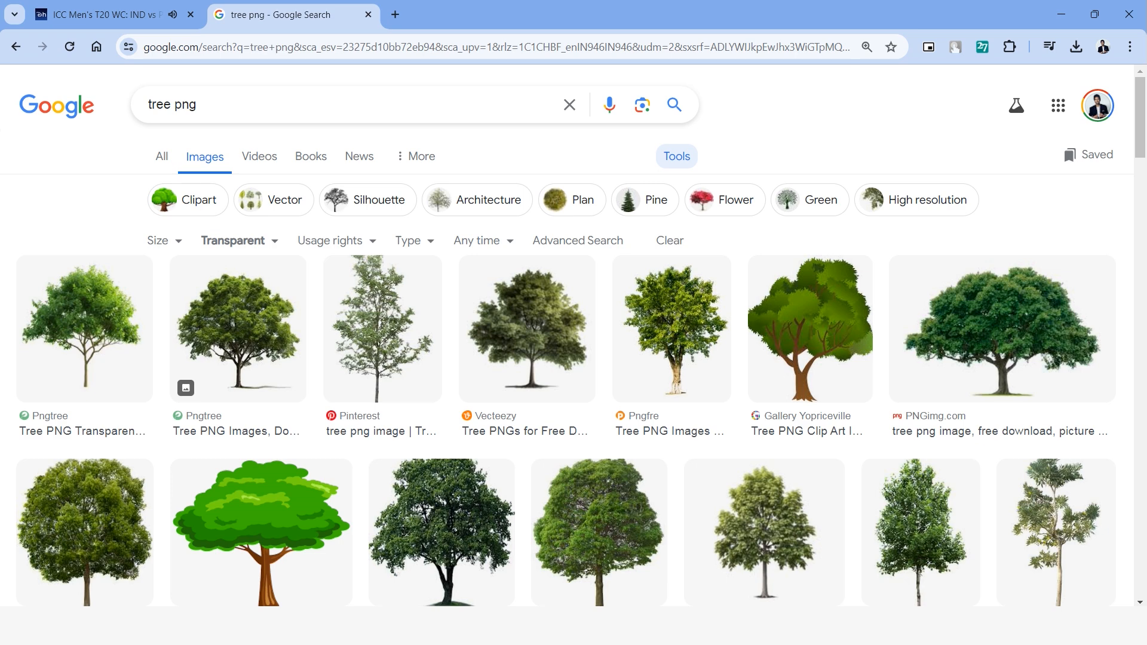
- Browse the tree cutouts on Google Images and Pinterest's "architecture trees png" results
scroll(574, 334, "down", 6)
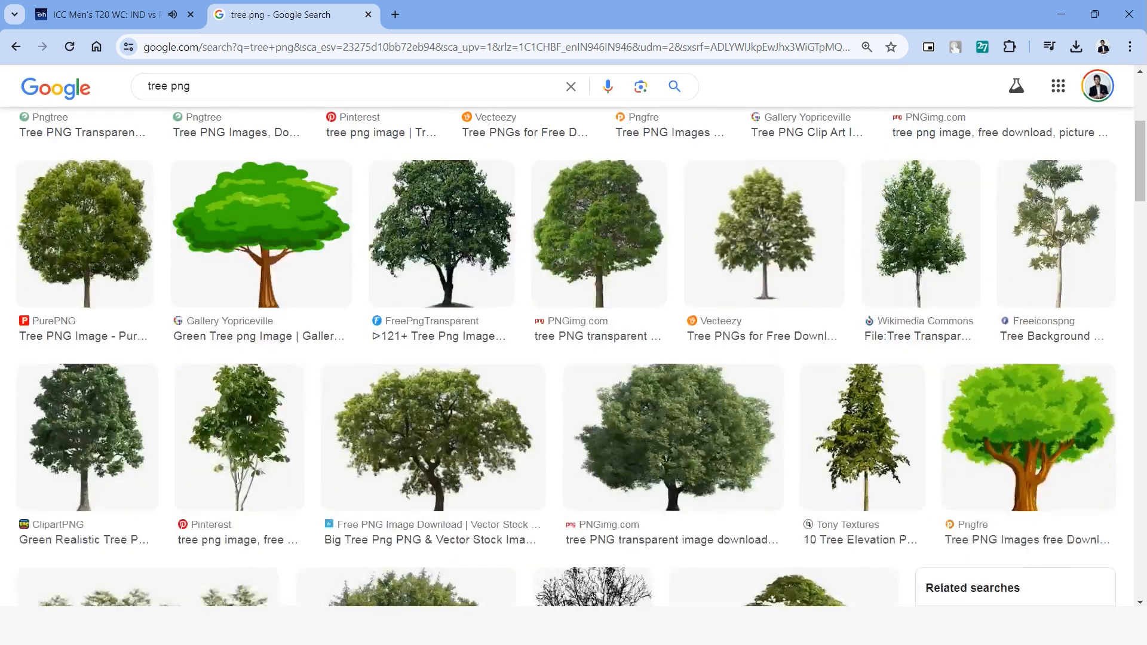
scroll(3, 317, "down", 6)
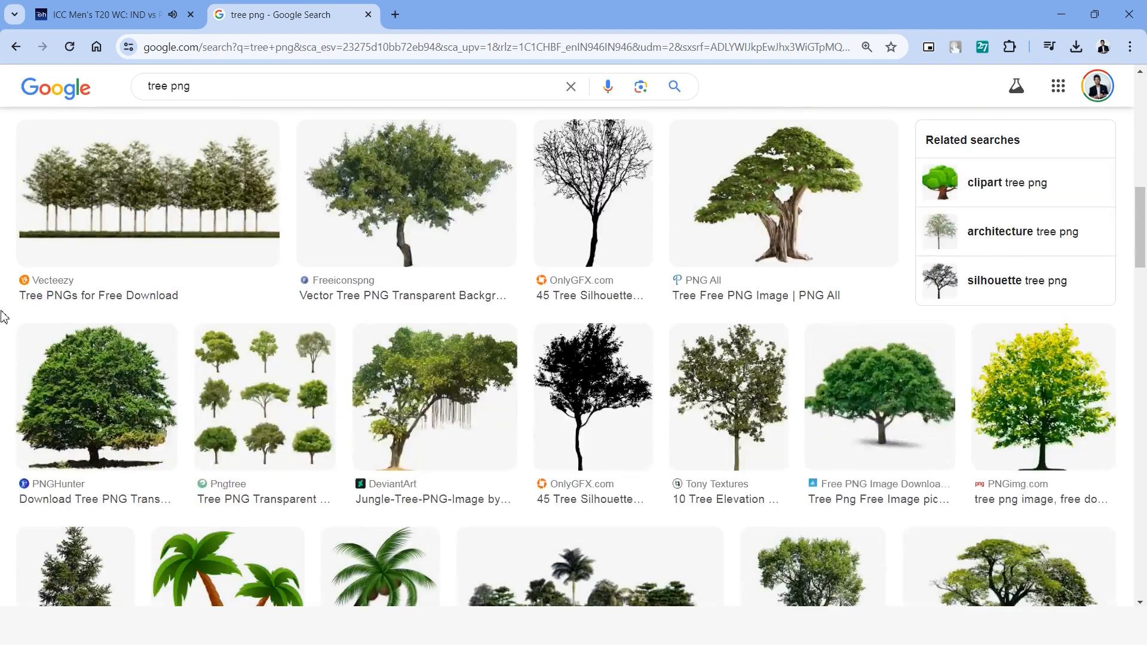
scroll(3, 317, "down", 4)
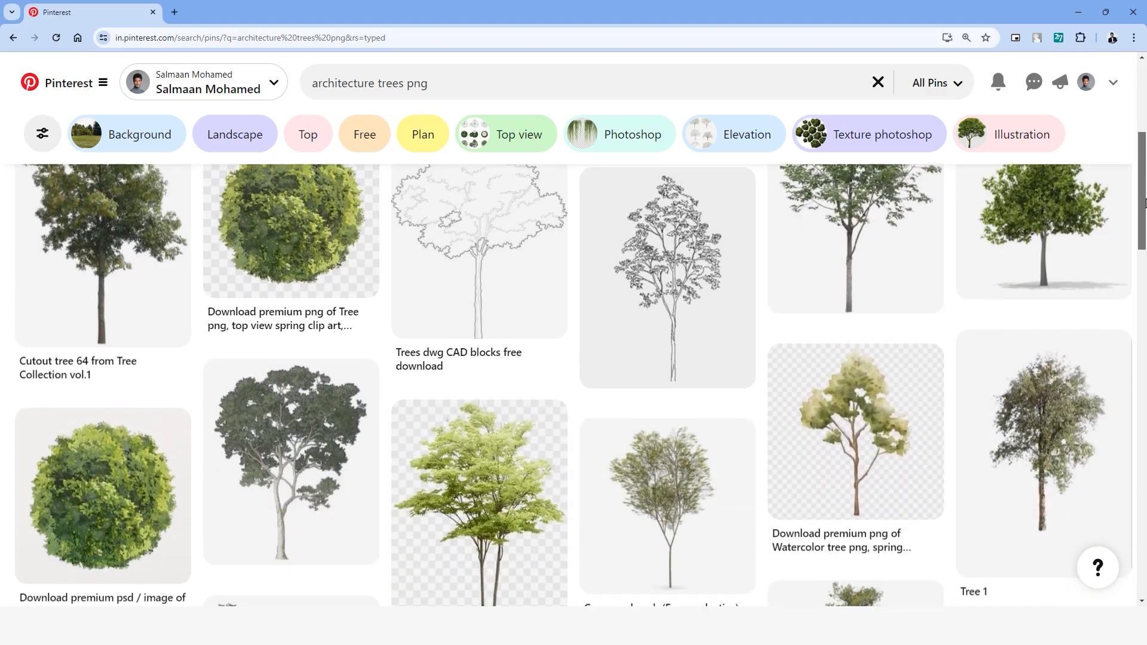
left_click_drag(1144, 204, 1144, 278)
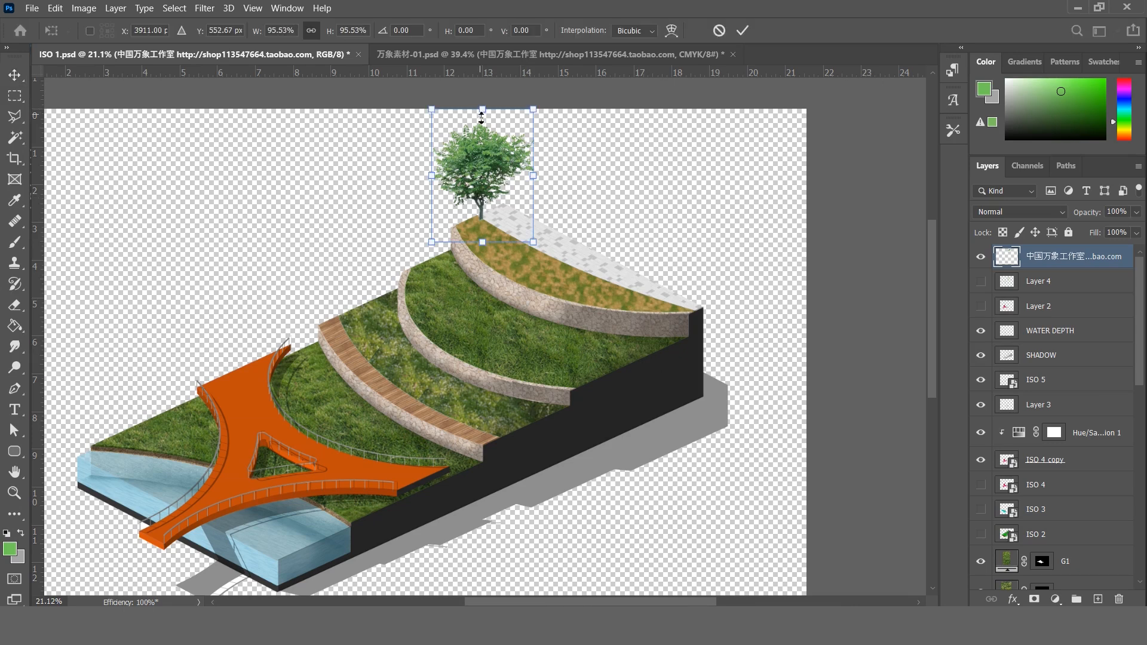
- In Photoshop, scale down the tree cutout on the top terrace and shift its hue to -24 with Hue/Saturation
left_click_drag(482, 118, 482, 132)
key("Return")
left_click(84, 7)
mouse_move(97, 41)
left_click(334, 116)
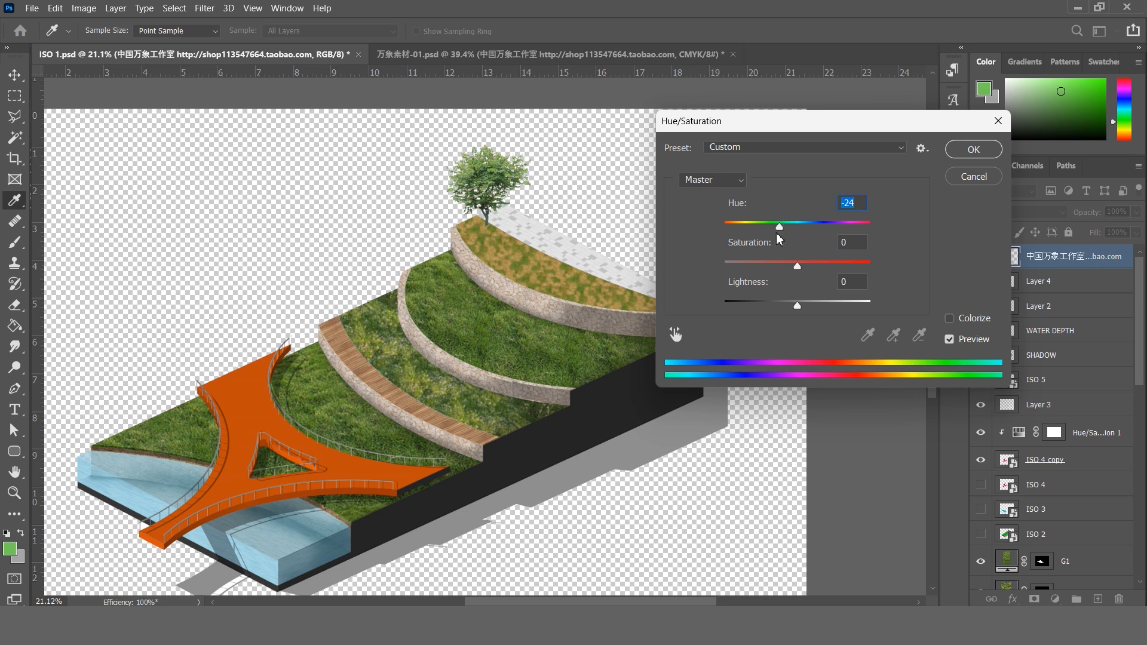
left_click(968, 154)
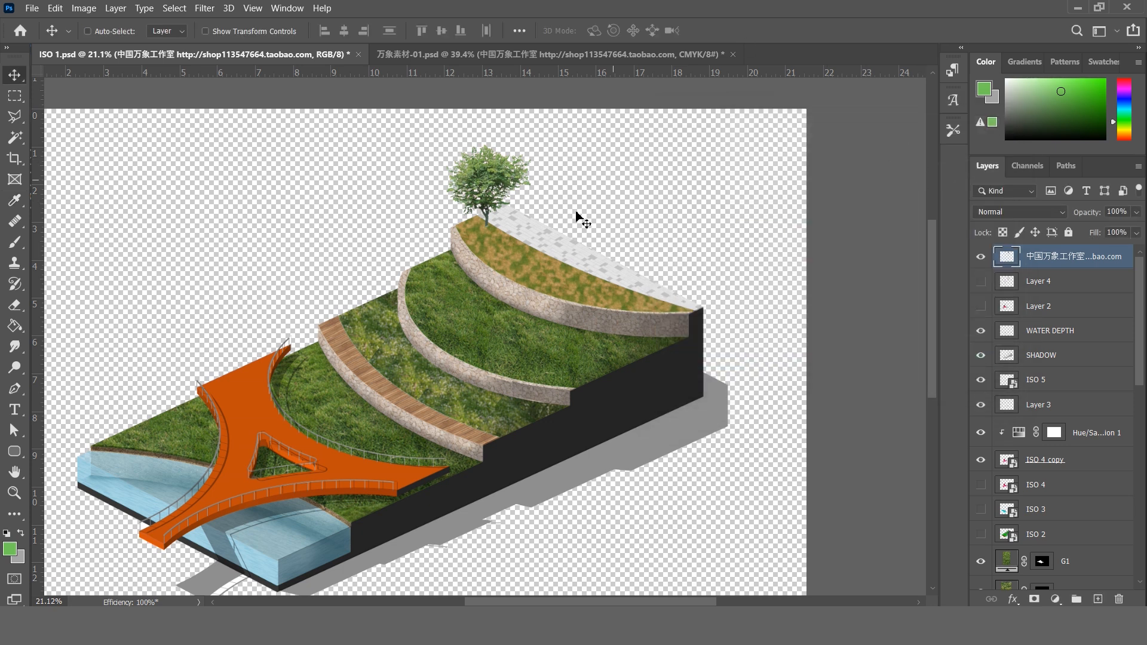
- Duplicate the tree on the top terrace, scale the copy to about 91.5%, and place another tree at the terrace's far end
scroll(492, 221, "up", 1)
left_click_drag(515, 219, 507, 175)
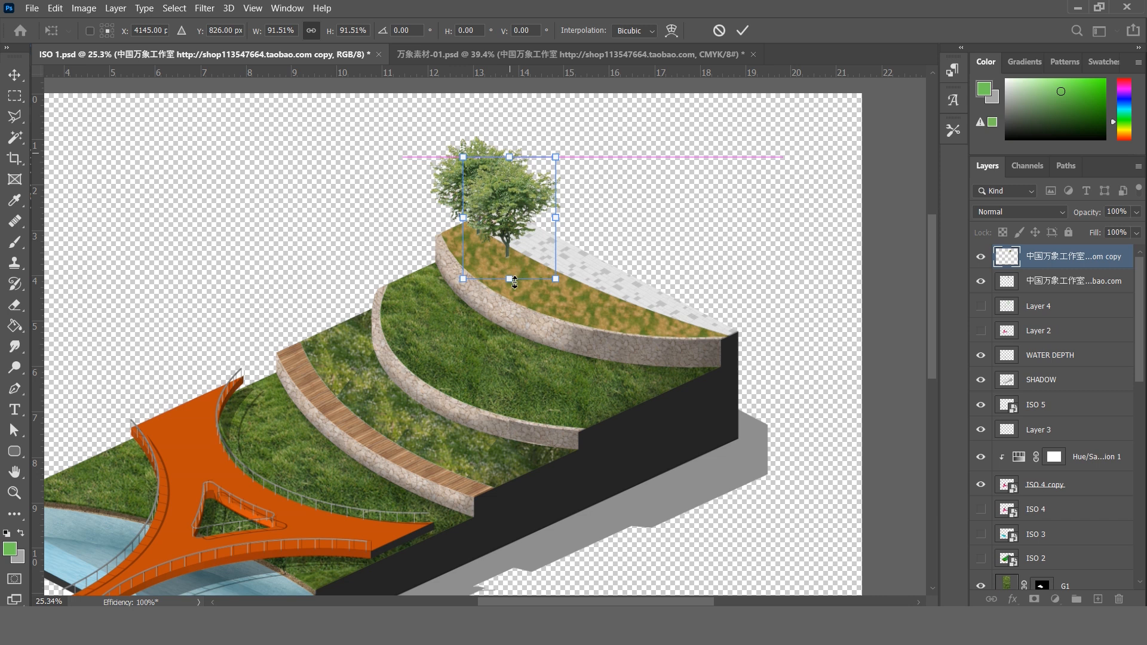
left_click(743, 31)
left_click(501, 178, "ctrl")
left_click_drag(501, 182, 717, 278)
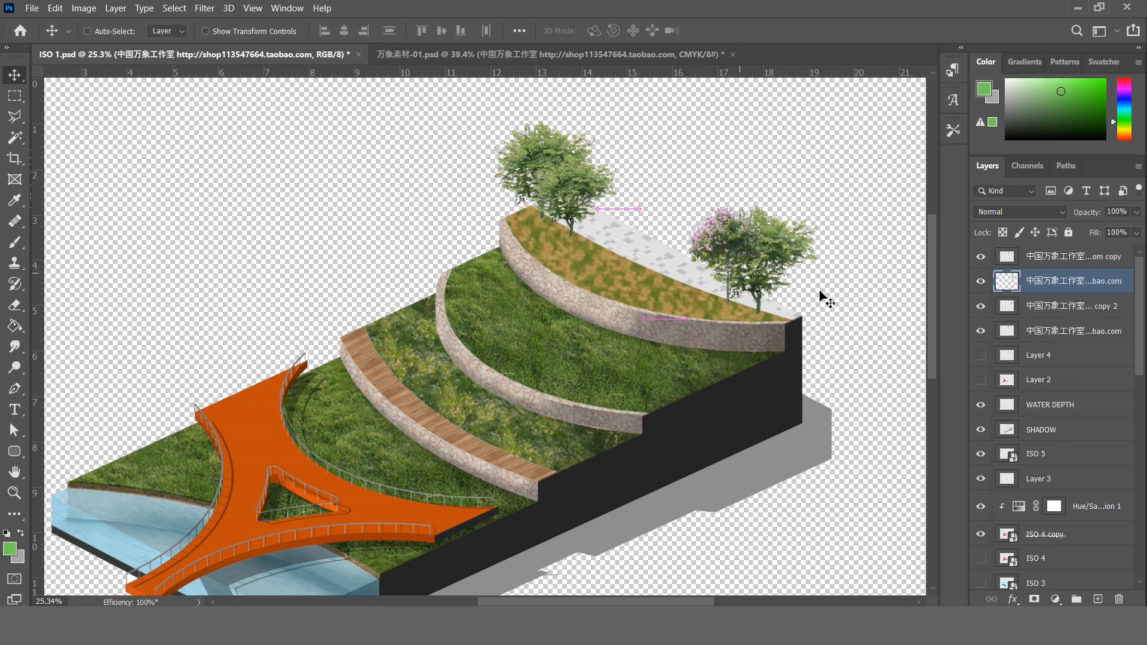
- Send the flowering tree one layer back, enlarge it at the top terrace's far end, and save the document
key("ctrl+[")
key("ctrl+t")
left_click_drag(691, 210, 669, 172)
key("Return")
scroll(610, 235, "down", 1)
scroll(608, 230, "down", 1)
key("ctrl+s")
- Group the top terrace's tree layers and nudge the trees into position along the terrace
left_click(1071, 332, "shift")
key("ctrl+g")
key("ctrl+t")
key("Return")
left_click_drag(745, 267, 738, 272)
left_click_drag(554, 159, 554, 165)
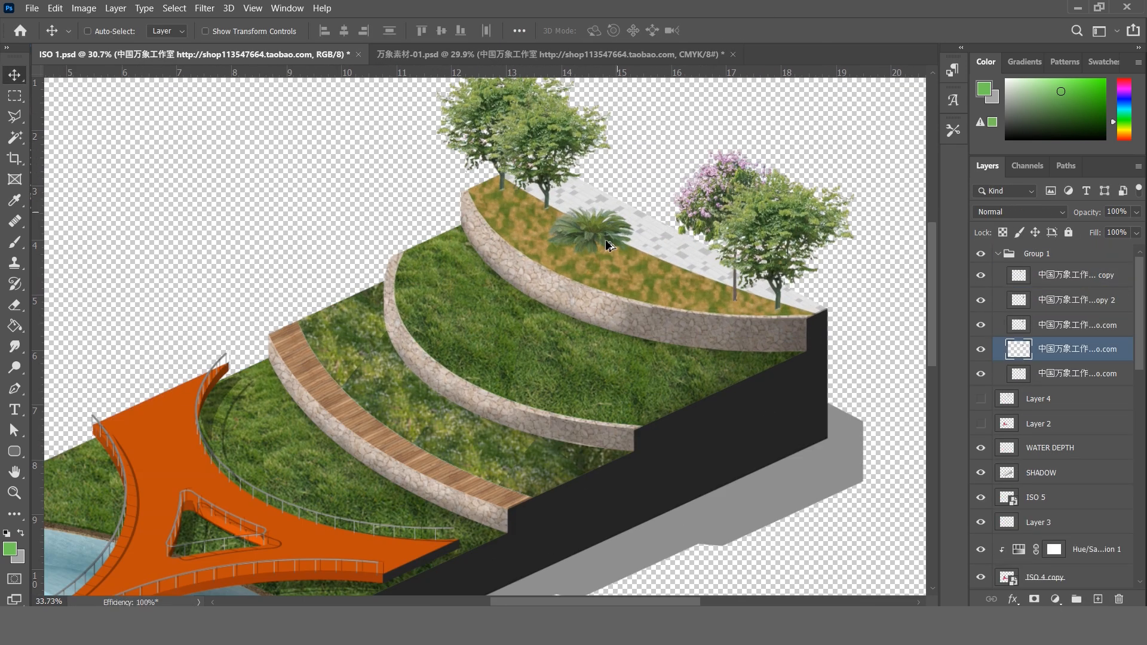
- Transform the palm shrub on the top terrace and place a copy near the trees at the far end
key("ctrl+t")
right_click(525, 223)
left_click(589, 279)
left_click_drag(626, 233, 744, 296)
key("Return")
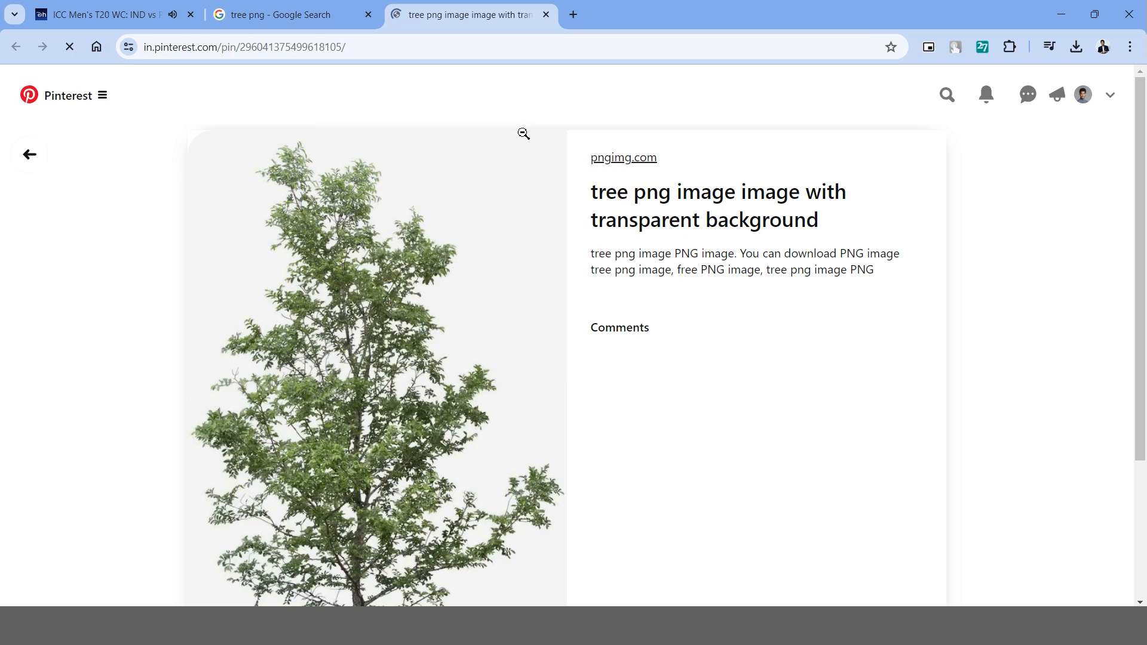
- Bring the pngimg.com tree cutout from the browser to the meadow terrace's back edge and position a flowering tree on the same terrace
right_click(383, 239)
left_click(438, 294)
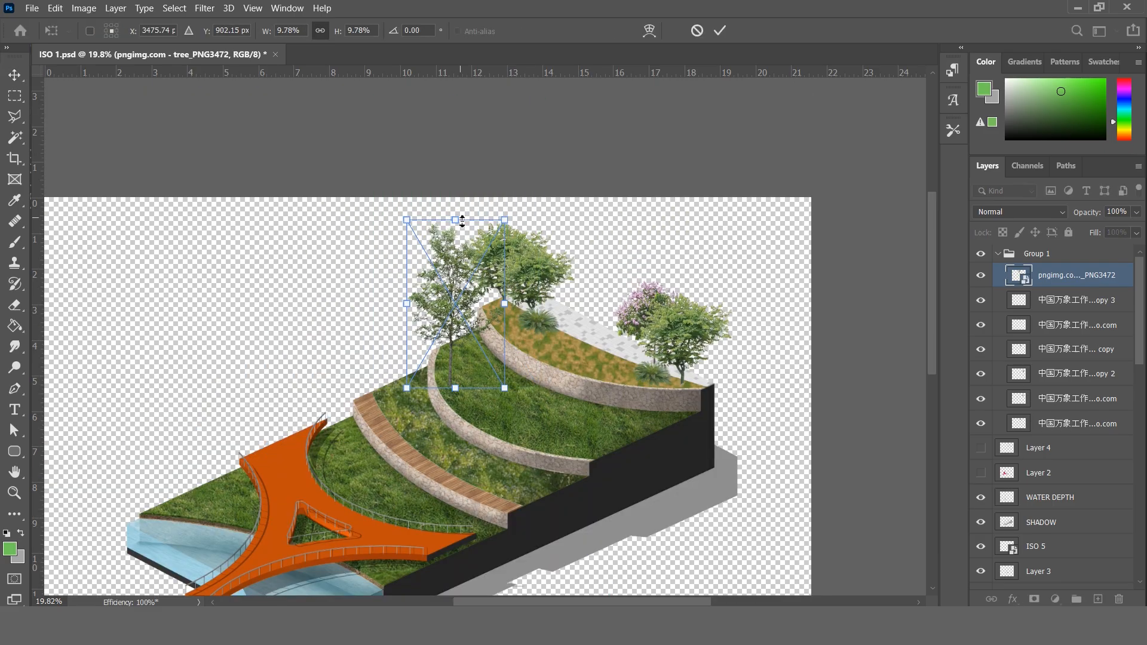
left_click_drag(436, 269, 434, 308)
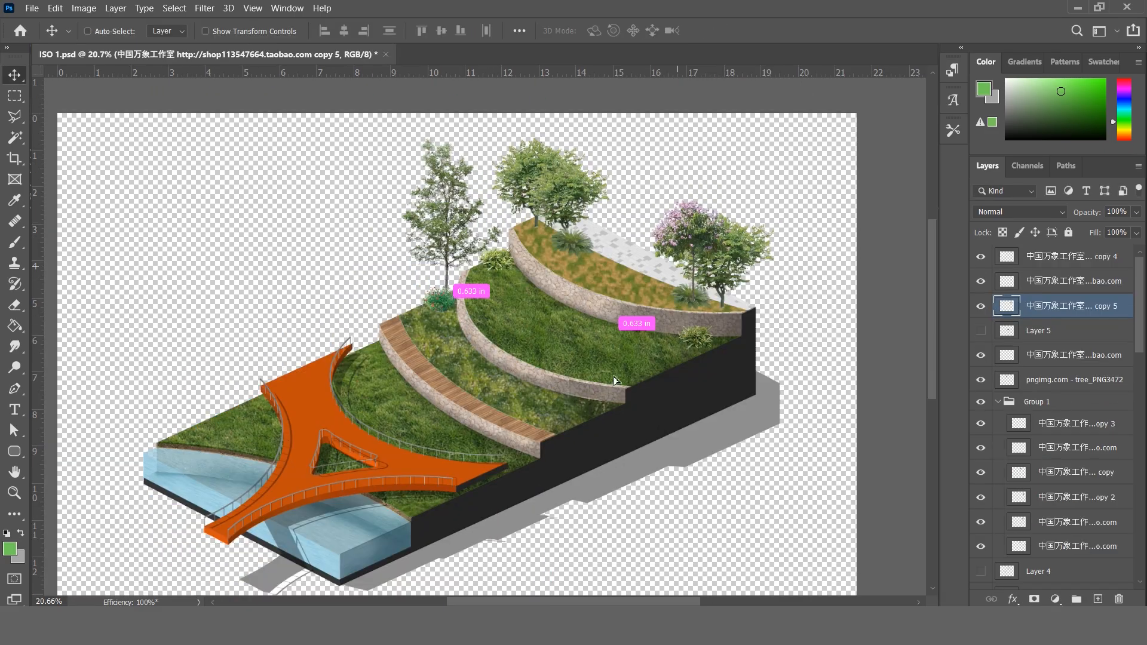
left_click_drag(577, 335, 586, 358)
key("Return")
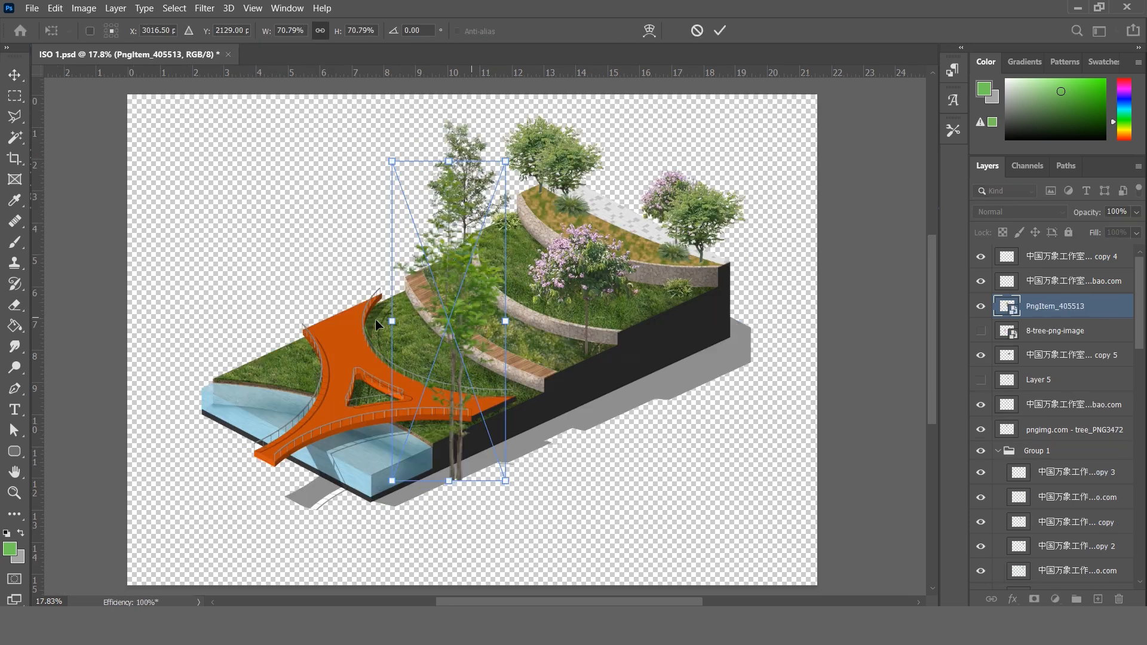
- Scale down the PngItem_405513 tree inside the bridge's triangular opening and place a copy of it toward the back edge
left_click_drag(412, 257, 440, 260)
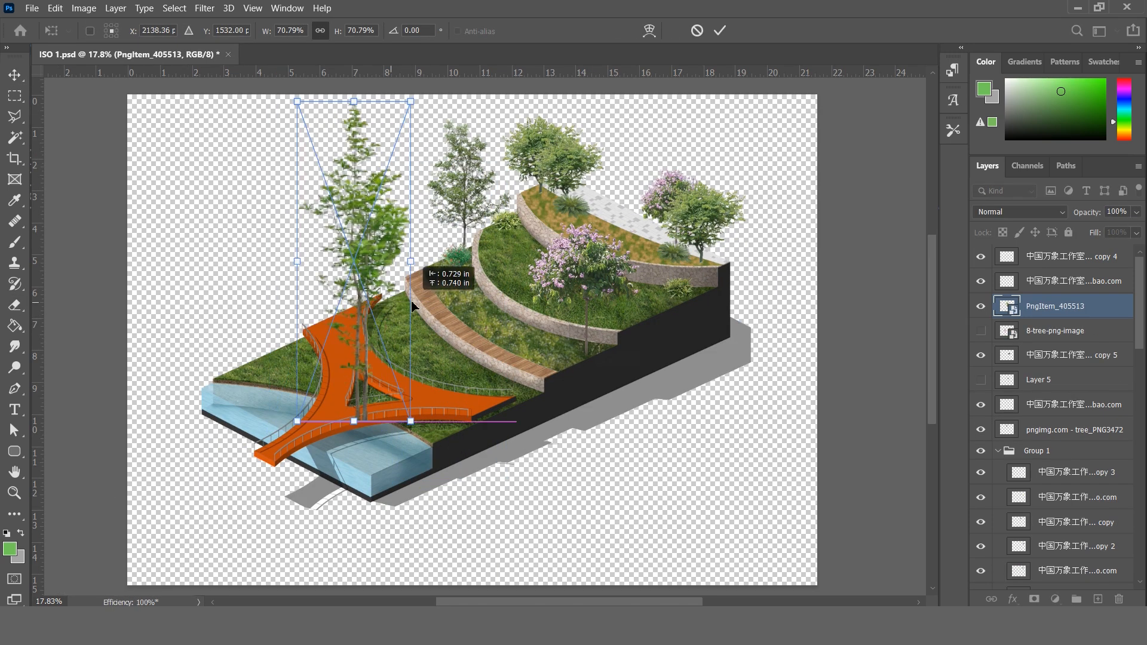
left_click_drag(366, 102, 376, 395)
key("Return")
scroll(376, 388, "up", 4)
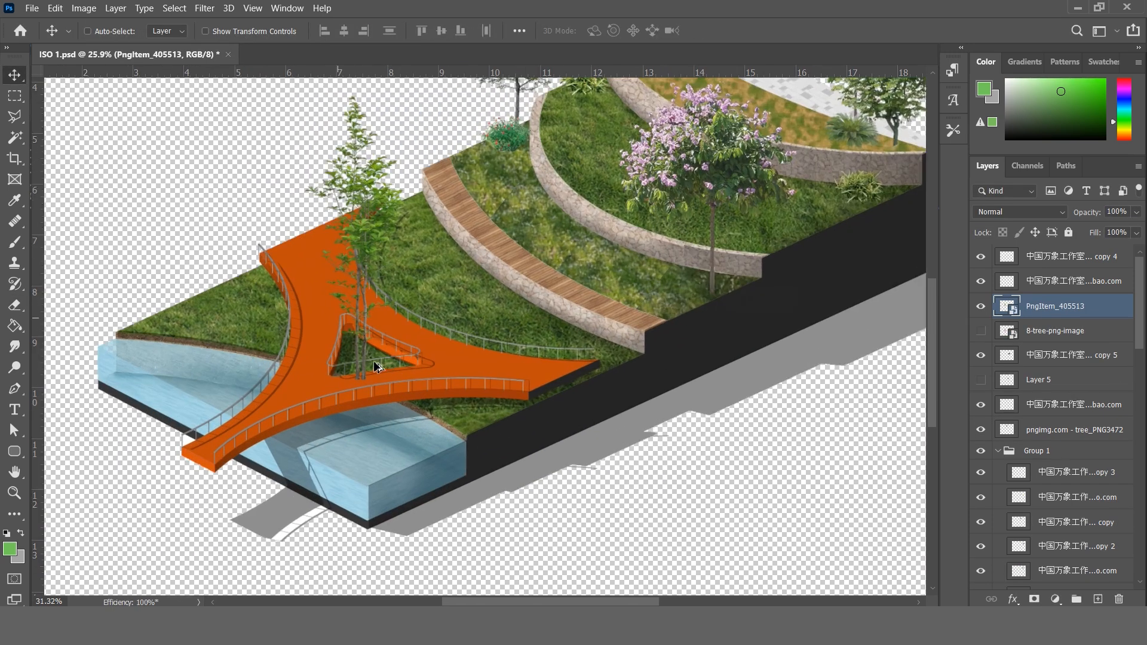
scroll(375, 359, "down", 2)
left_click_drag(365, 321, 412, 174)
- Rasterize the original PngItem_405513 layer and cut away the trunk ends overlapping the bridge deck with the Polygonal Lasso
right_click(1071, 332)
left_click(992, 322)
key("z")
left_click_drag(347, 380, 389, 386)
key("l")
left_click(501, 313)
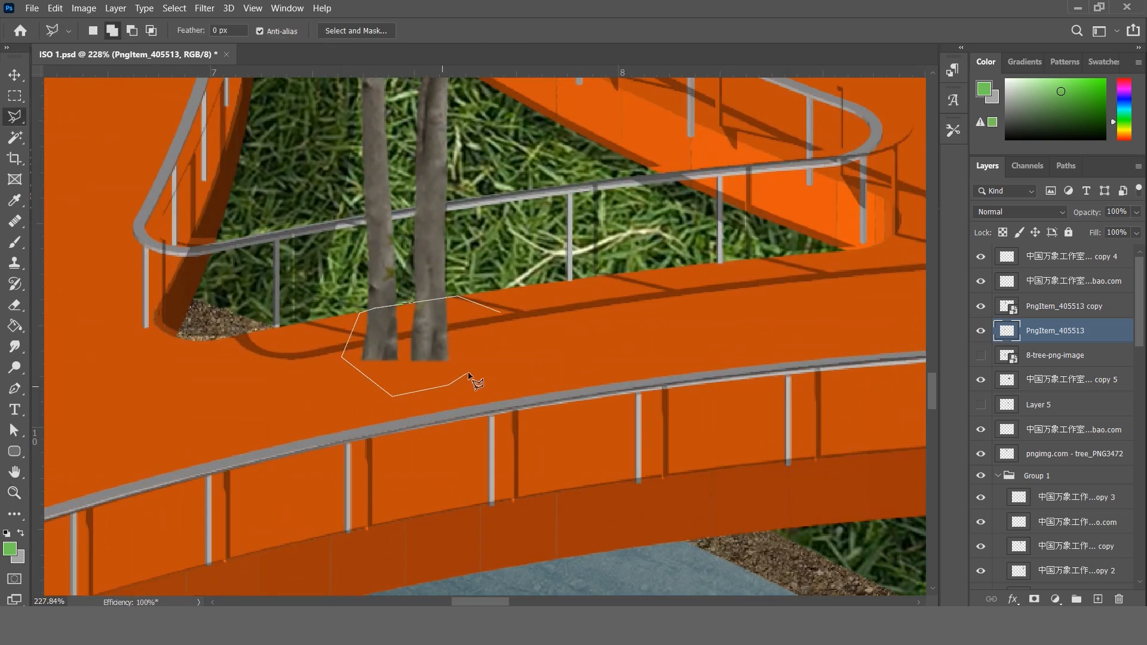
key("ctrl+d")
key("v")
scroll(431, 371, "down", 10)
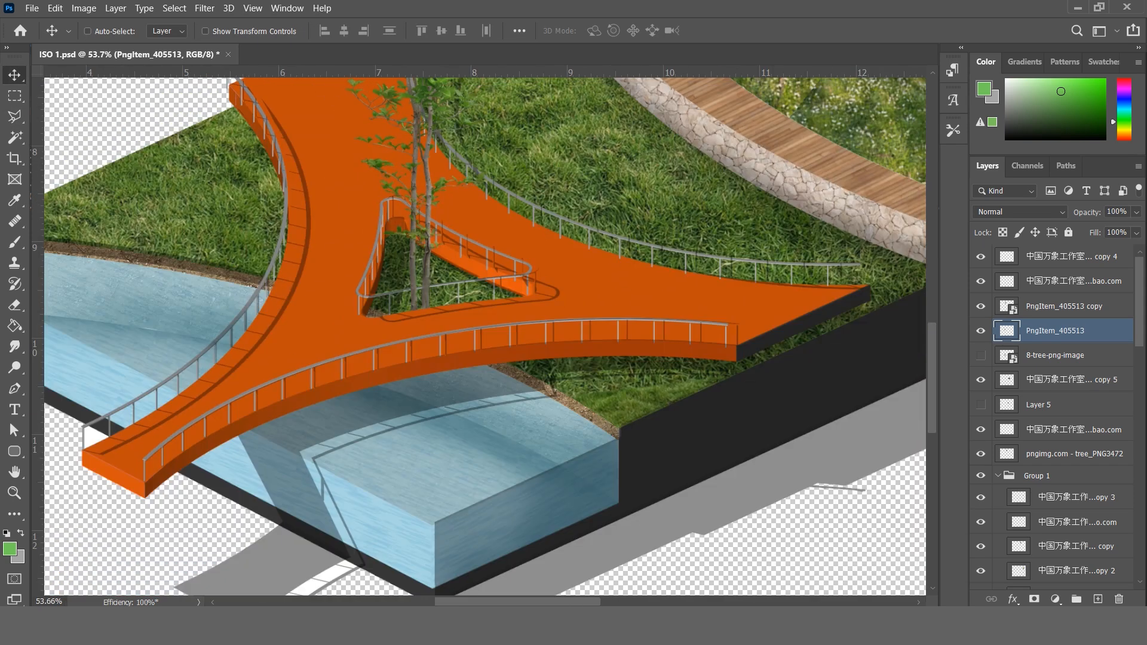
- Transform the duplicated slender tree to a smaller size and fit it on the lower lawn's back edge
scroll(428, 359, "down", 6)
left_click(453, 252, "ctrl")
key("ctrl+t")
right_click(452, 252)
left_click(508, 483)
left_click_drag(508, 164, 480, 244)
left_click_drag(446, 379, 468, 379)
key("Return")
- Rasterize the PngItem_405513 copy layer, resize a slender tree, and place further copies along the terraces' back edge
right_click(1076, 306)
left_click(894, 264)
left_click_drag(504, 336, 482, 339)
key("ctrl+t")
right_click(482, 186)
scroll(482, 220, "down", 1)
left_click_drag(483, 198, 474, 220)
key("Return")
left_click_drag(470, 336, 556, 276)
- Shift the hue of PngItem_405513 copy 3 to -13 with Hue/Saturation
scroll(555, 276, "up", 2)
left_click(84, 10)
left_click(285, 123)
left_click_drag(797, 225, 788, 225)
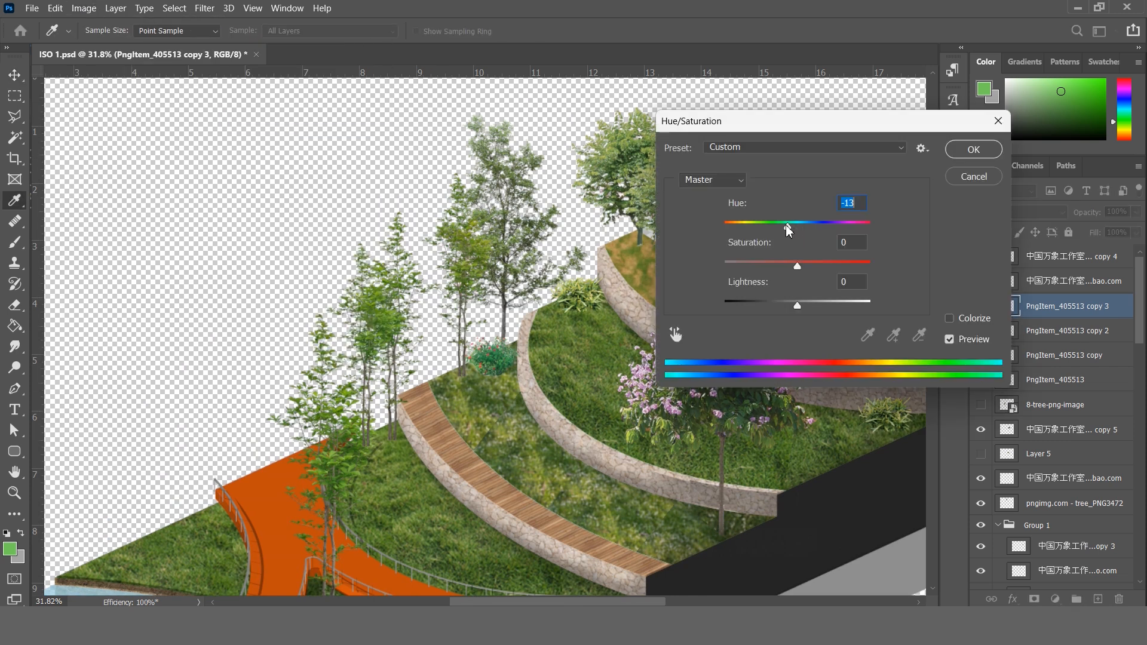
left_click(974, 149)
- Slightly lower the saturation of PngItem_405513 copy 2 with Hue/Saturation
left_click(1079, 331)
left_click(85, 9)
left_click(266, 121)
left_click_drag(798, 226, 796, 226)
left_click_drag(797, 265, 792, 264)
key("Return")
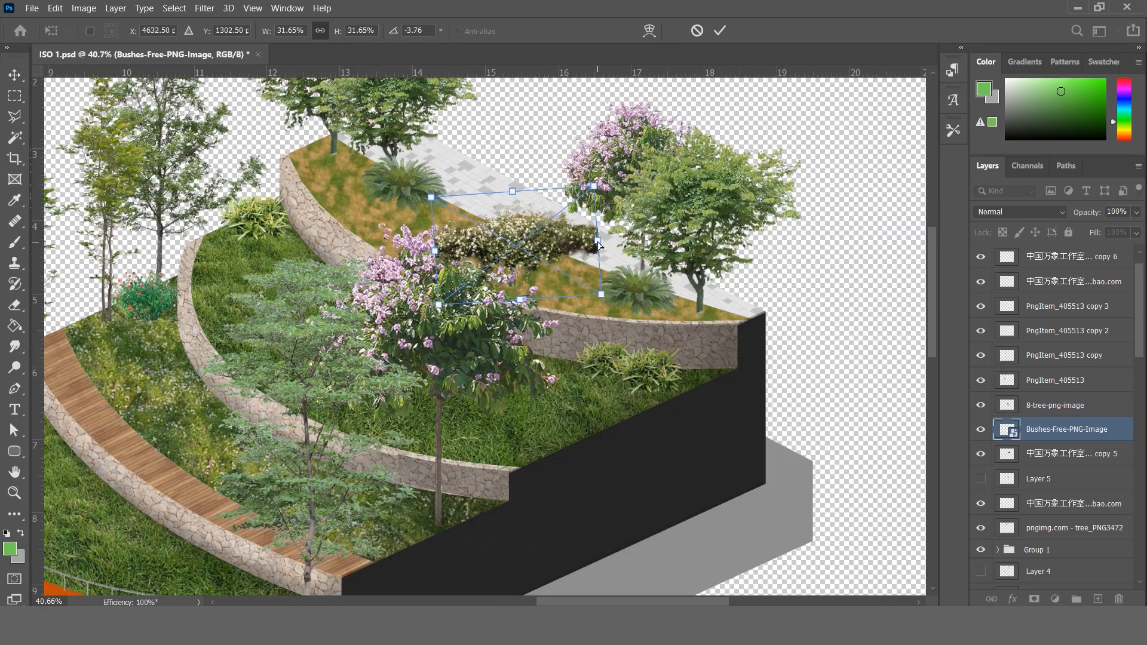
- Fit two flowering bush cutouts along the top terrace's path edge and shift the palm shrub beside the second bush
left_click_drag(466, 269, 506, 251)
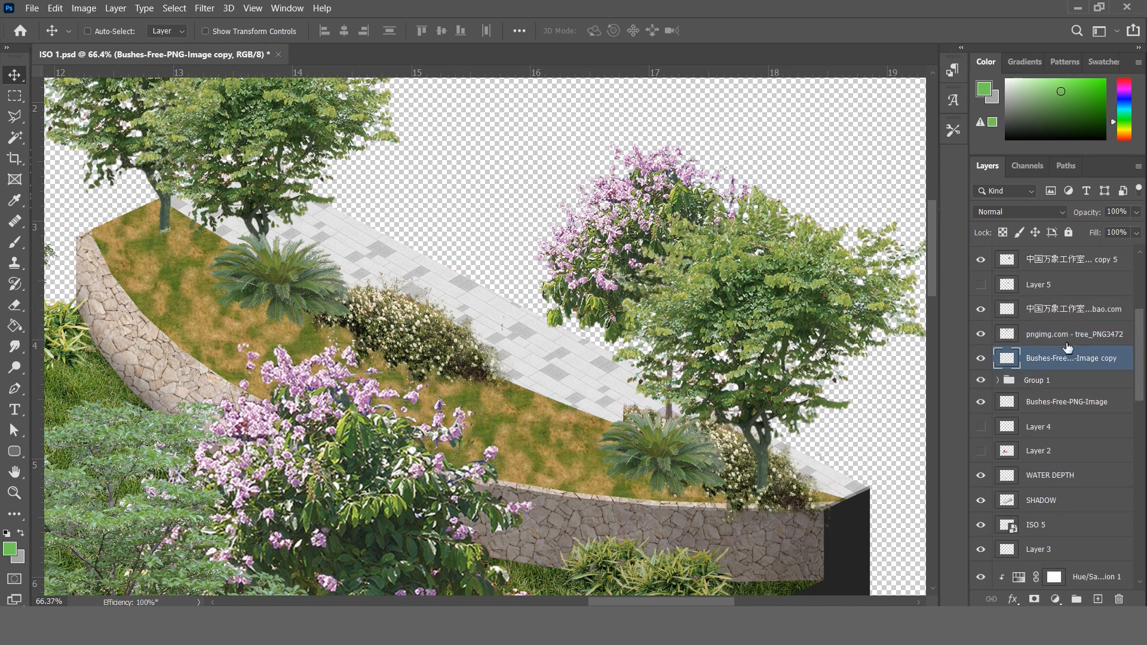
left_click_drag(1070, 358, 1063, 322)
left_click_drag(697, 483, 653, 463)
left_click(747, 472, "ctrl")
key("ctrl+t")
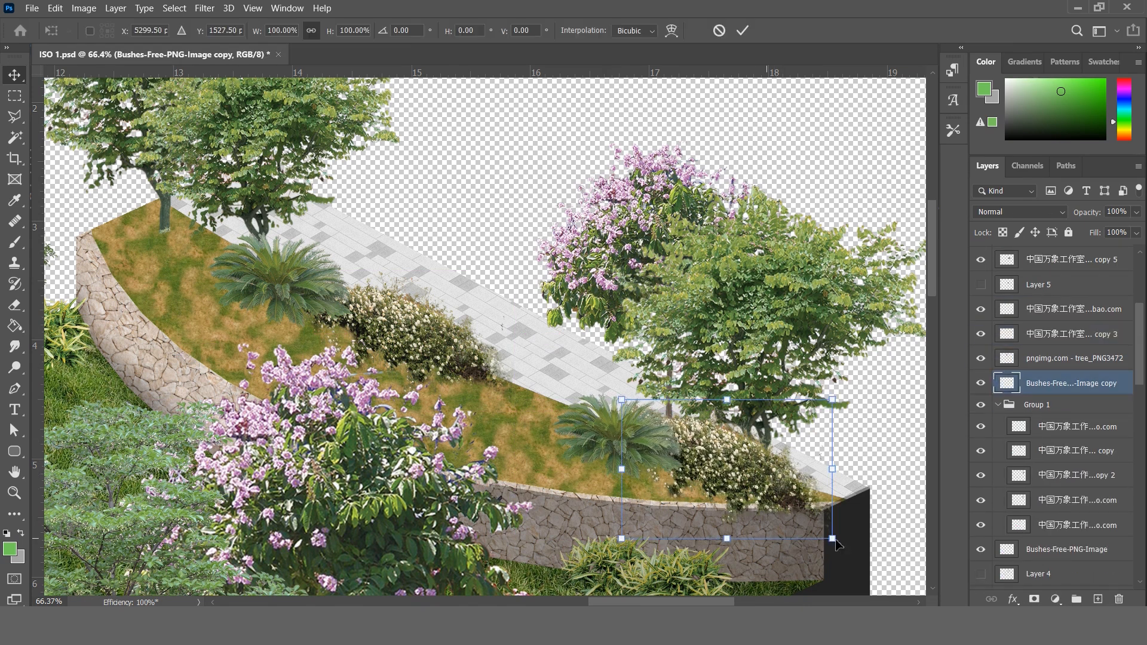
left_click_drag(763, 464, 750, 472)
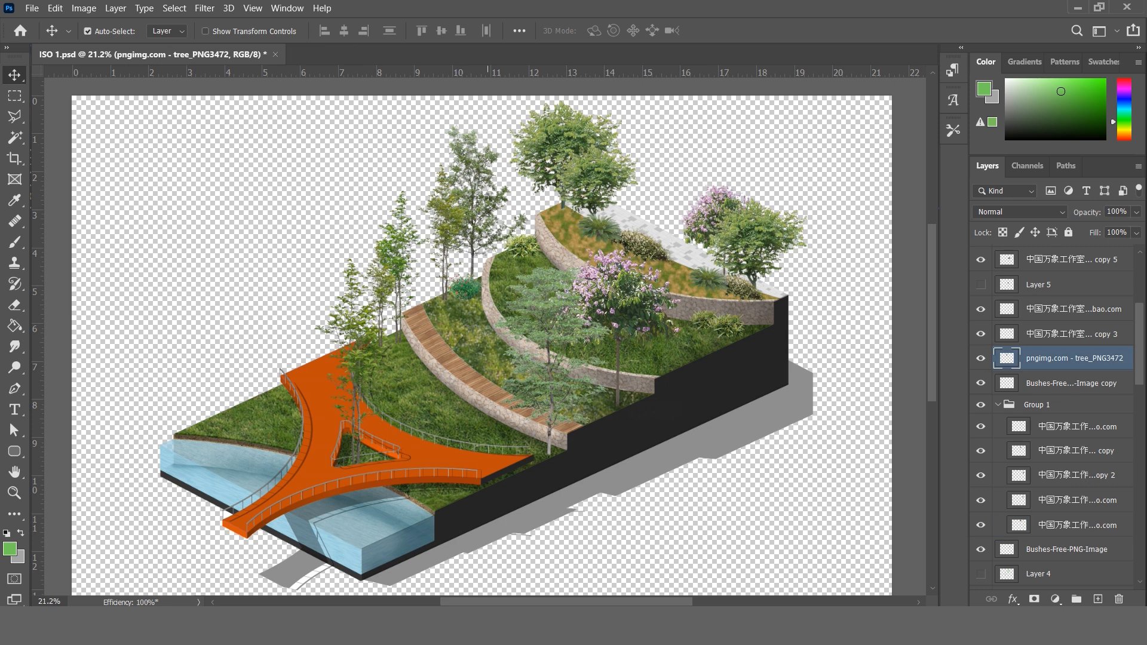
- Scale down a pngimg.com tree copy on the lawn beside the bridge and place a second one next to it
key("ctrl+t")
left_click_drag(292, 252, 258, 314)
left_click_drag(233, 386, 236, 392)
key("Return")
left_click_drag(227, 286, 274, 327, "alt")
key("ctrl+t")
key("Return")
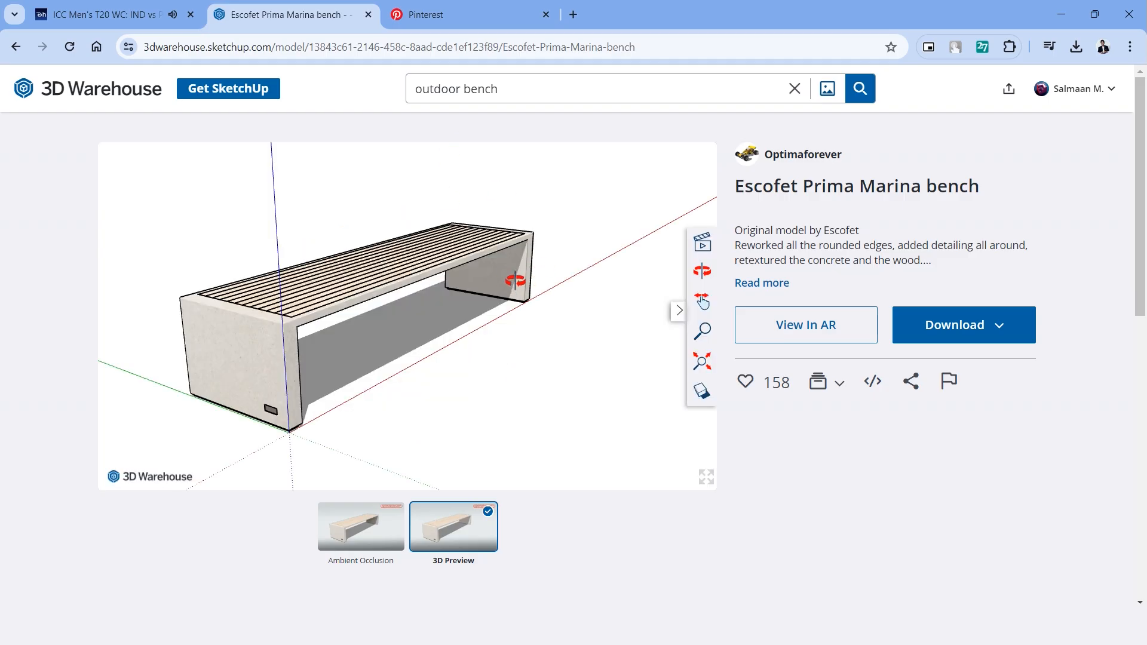
- Preview the Escofet Prima Marina bench, apply SketchUp's Shaded with textures style, and set the bench in an isometric view
left_click_drag(515, 280, 503, 336)
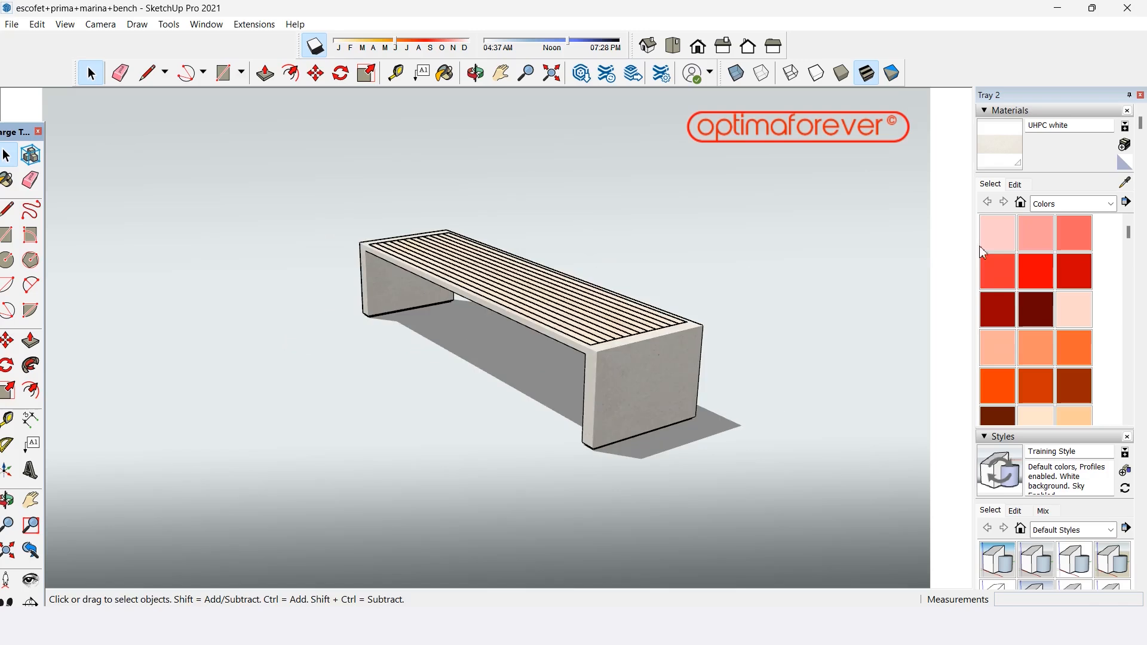
left_click(998, 288)
left_click(1117, 280)
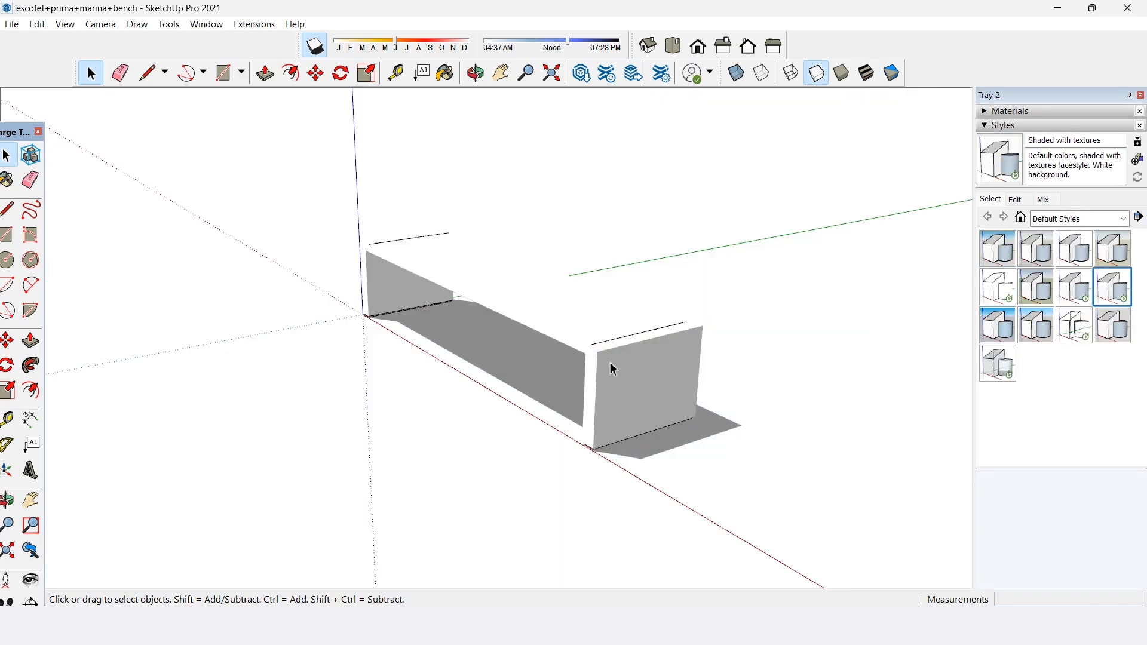
left_click_drag(612, 366, 561, 377)
scroll(561, 378, "down", 2)
left_click(93, 24)
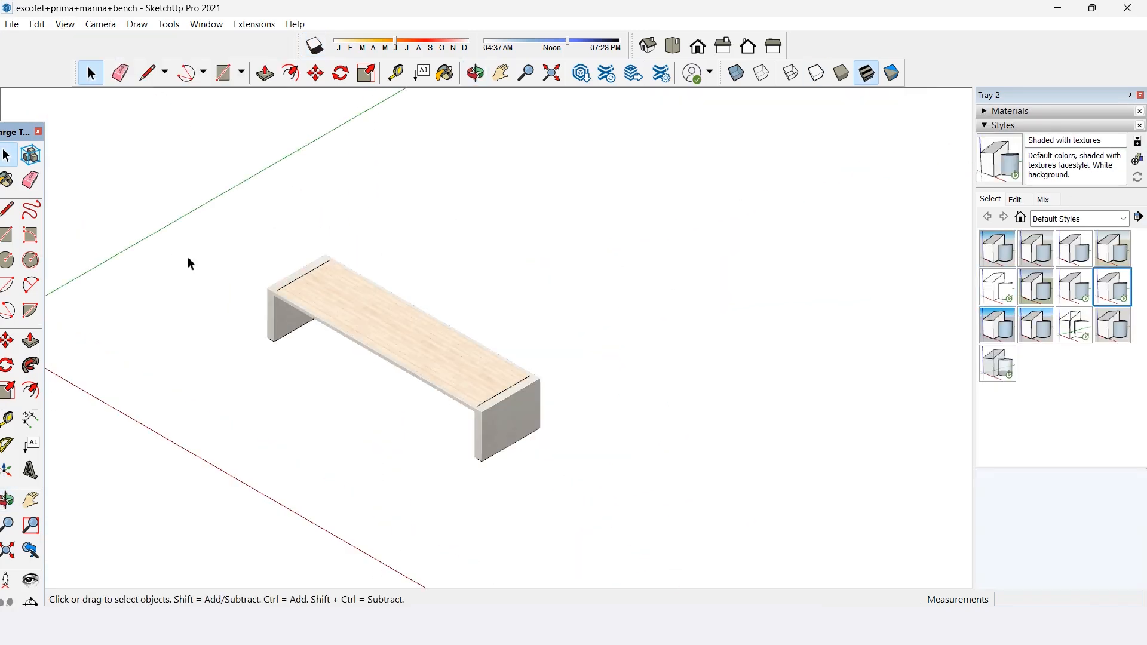
scroll(277, 302, "up", 1)
- Capture a rectangular screen snip around the isometric bench
left_click(594, 626)
left_click(375, 107)
left_click_drag(226, 212, 610, 499)
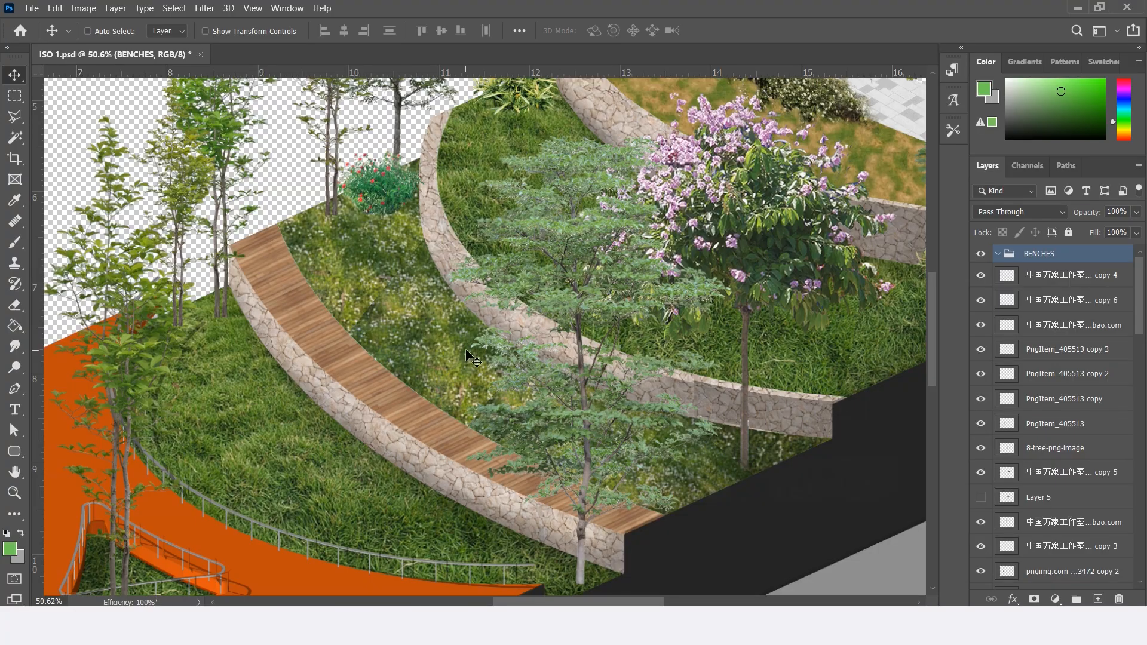
- Paste the bench into the BENCHES group, scale it to about 108% beside the wooden walkway, and place a copy further along
key("ctrl+v")
key("ctrl+t")
left_click_drag(402, 317, 395, 314)
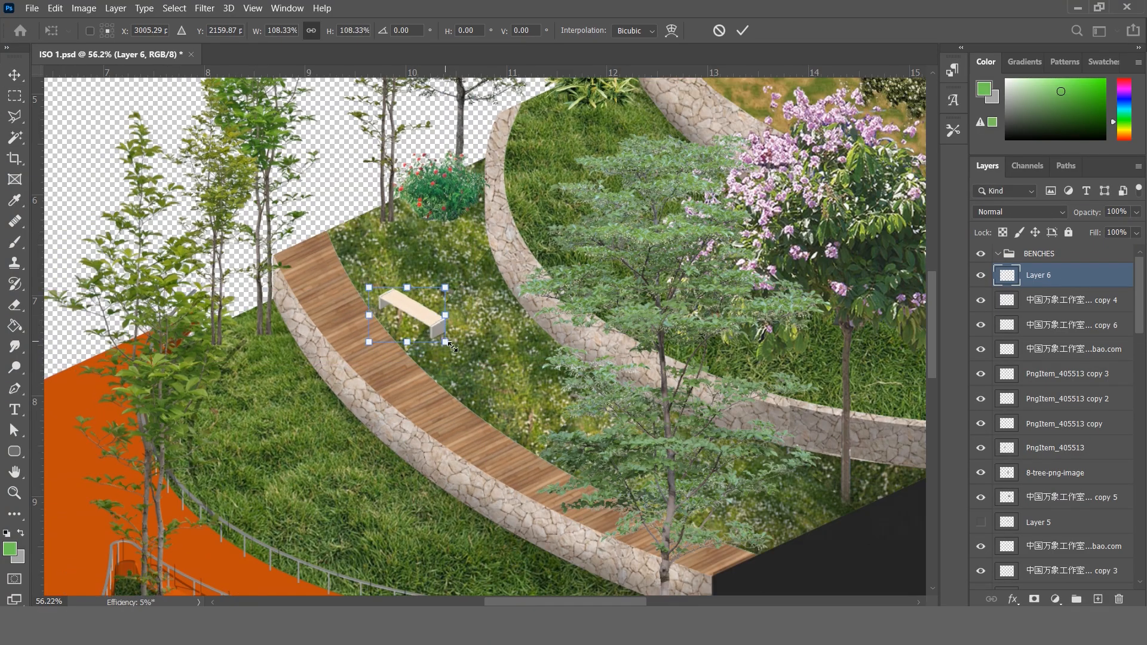
key("Return")
left_click_drag(428, 321, 527, 416)
left_click(428, 324, "ctrl")
key("ctrl+t")
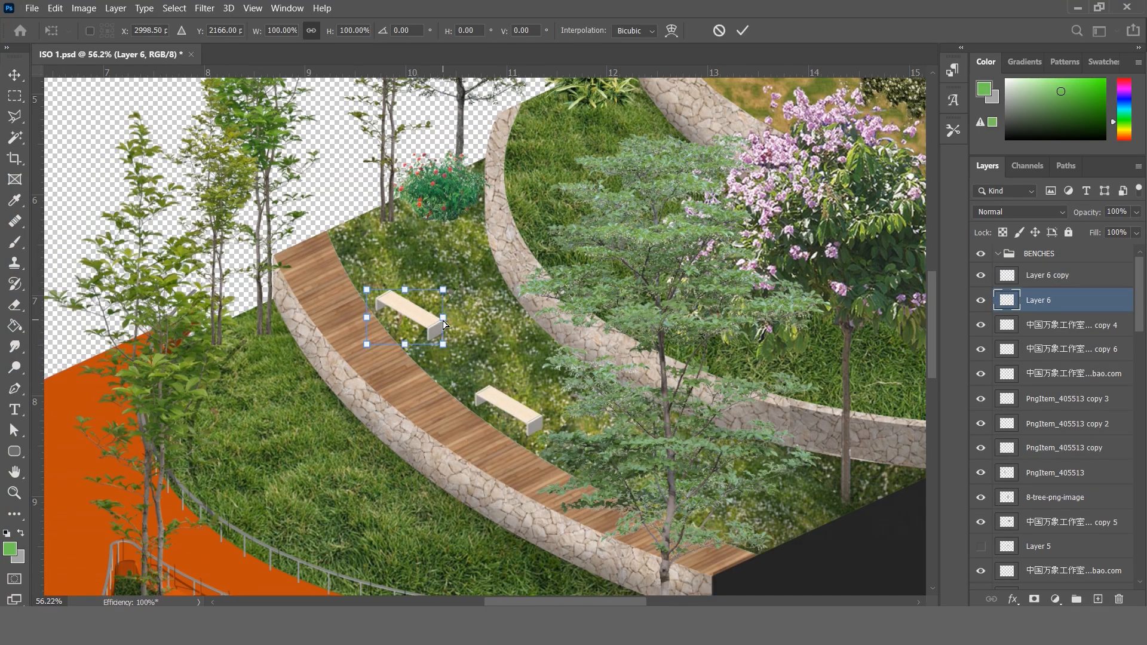
key("Return")
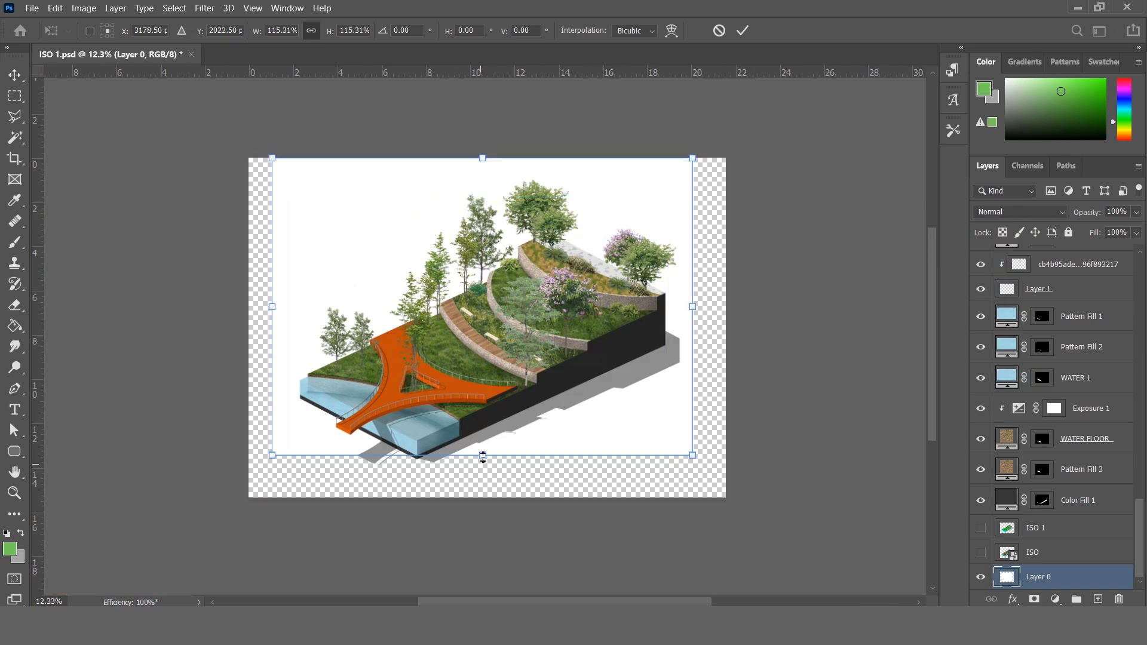
- Enlarge the white Layer 0 background to cover the whole canvas
left_click_drag(487, 461, 539, 503)
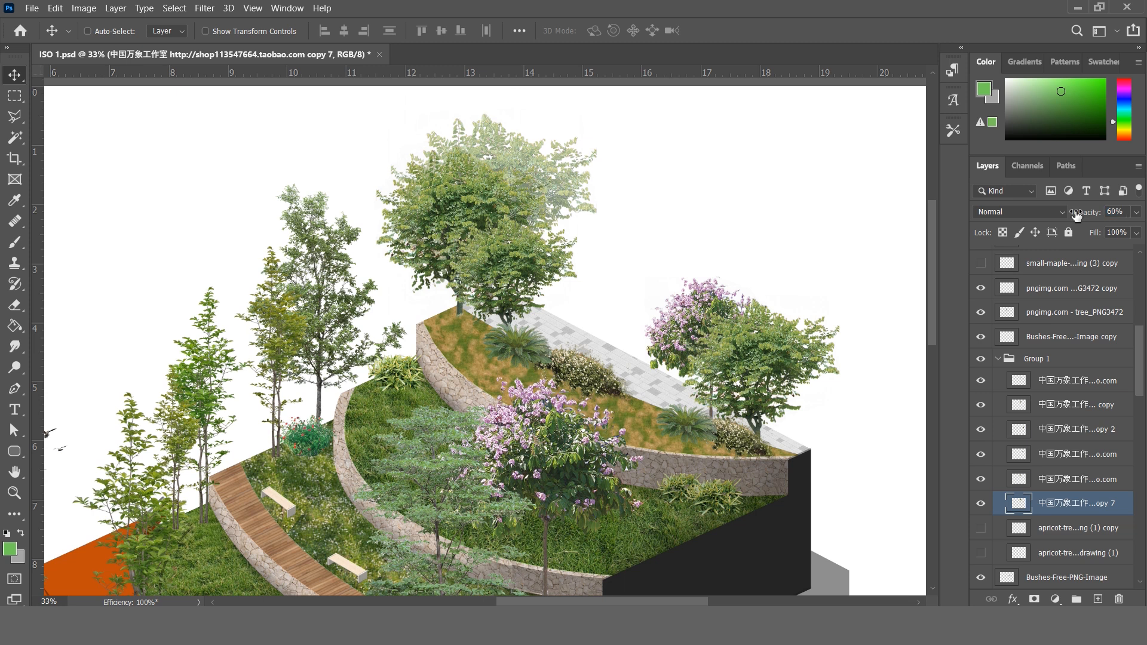
- Arrange background tree copies behind the upper terraces, fading the round tree to about 60% opacity and resizing the flowering and slender trees
left_click_drag(1077, 215, 1073, 215)
left_click_drag(698, 292, 751, 317)
left_click_drag(1048, 456, 1049, 540)
key("ctrl+t")
mouse_move(761, 300)
left_mouse_down()
mouse_move(770, 272)
mouse_move(771, 286)
left_mouse_up()
key("Return")
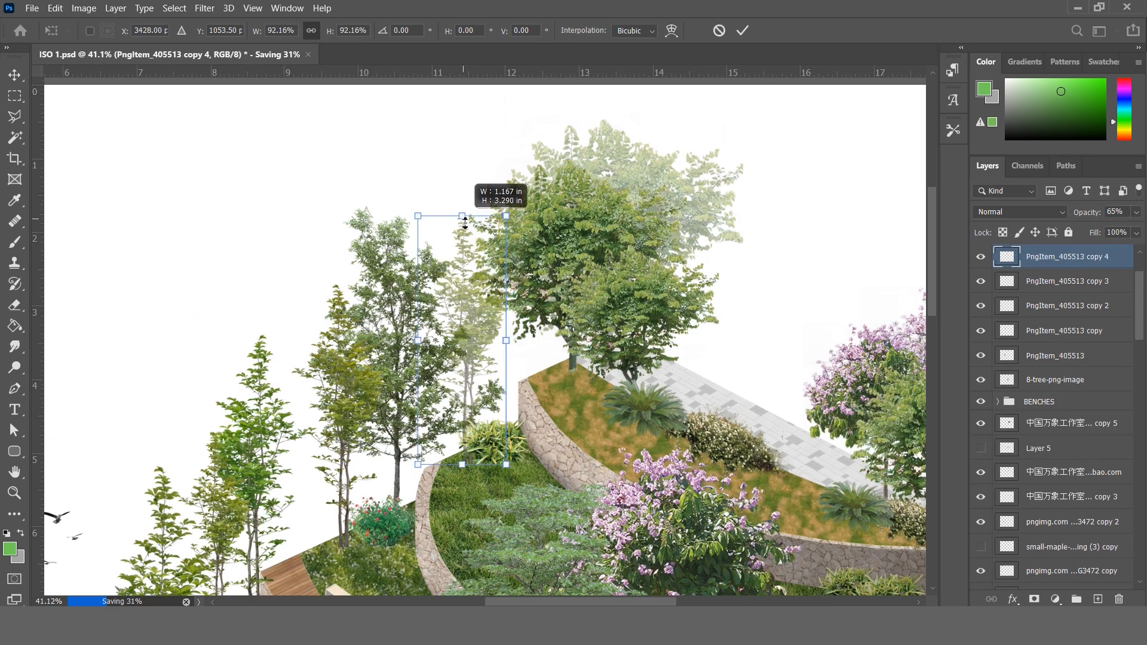
left_click_drag(466, 209, 511, 317)
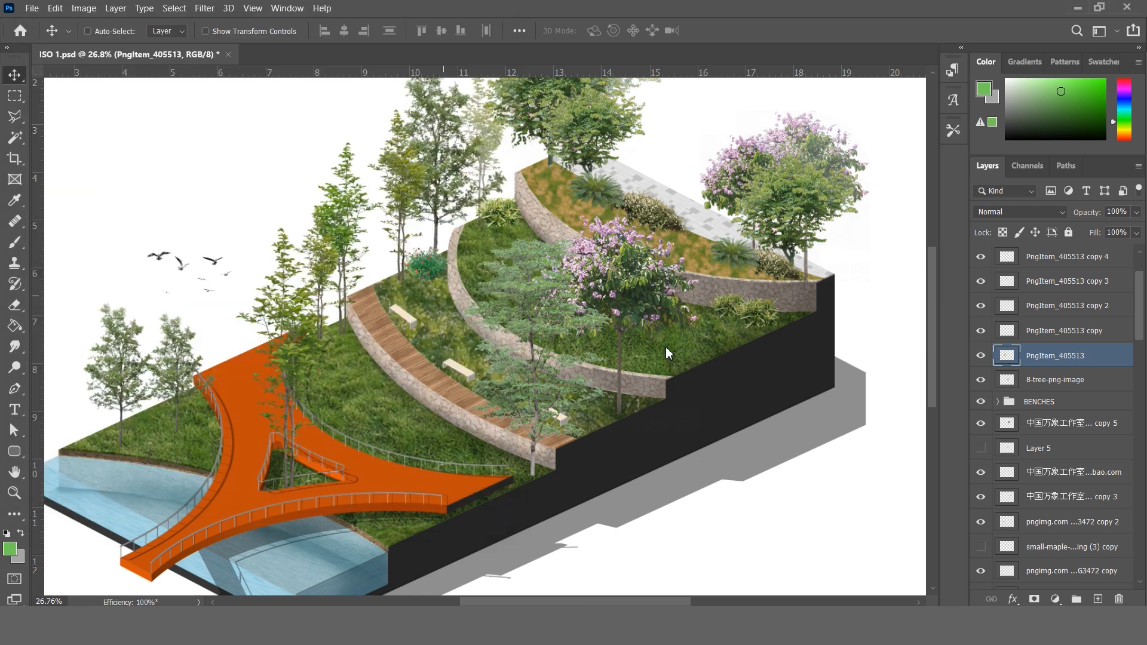
- Scale down the bushes-png-2834 reeds and fit them inside the bridge's triangular opening
left_click_drag(489, 383, 306, 465)
scroll(285, 540, "up", 5)
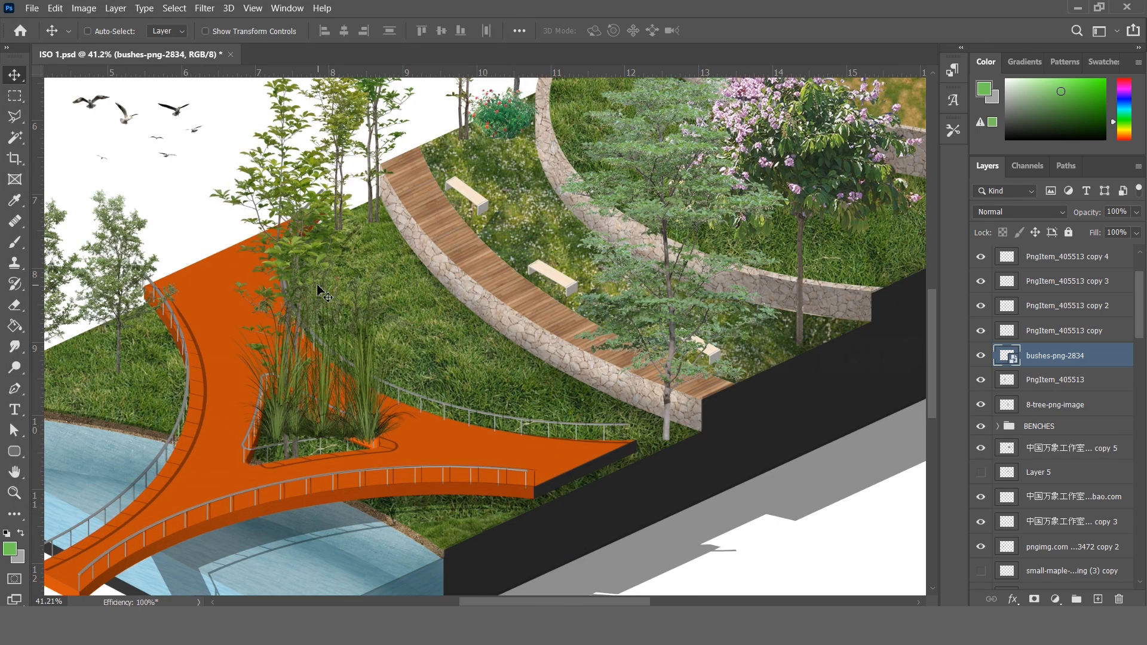
key("ctrl+t")
left_click_drag(313, 246, 313, 294)
left_click_drag(327, 403, 313, 422)
left_click_drag(299, 312, 299, 348)
left_click_drag(295, 444, 287, 437)
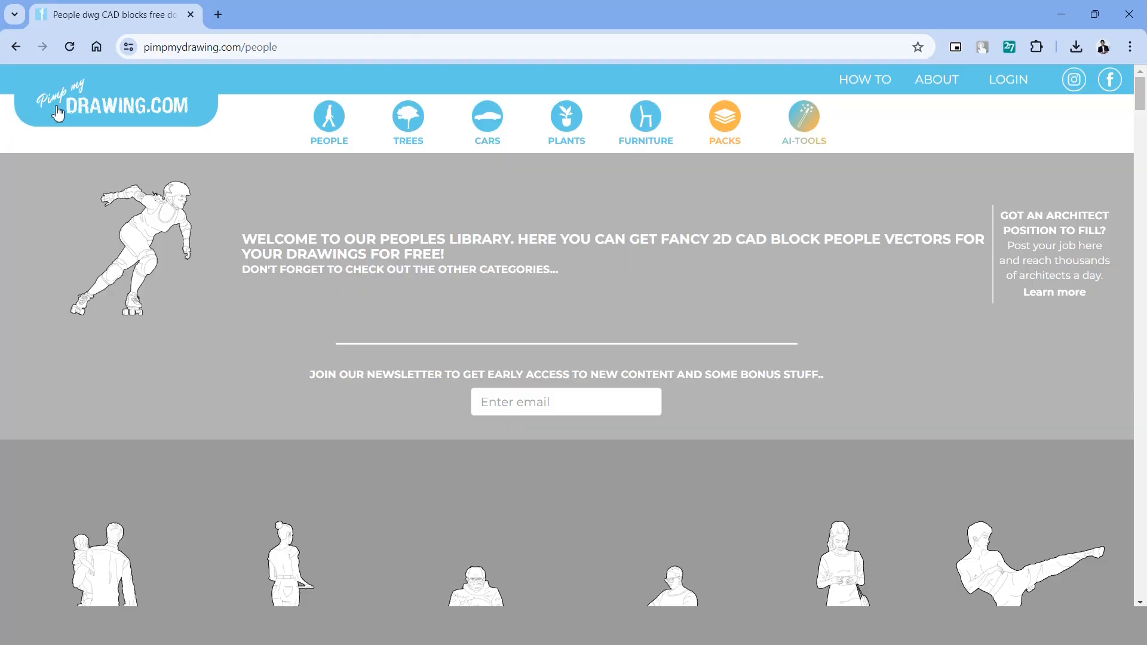
- Download the man with the shoulder strap as an AI file from pimpmydrawing.com's people library, plus another figure further down
scroll(281, 349, "down", 8)
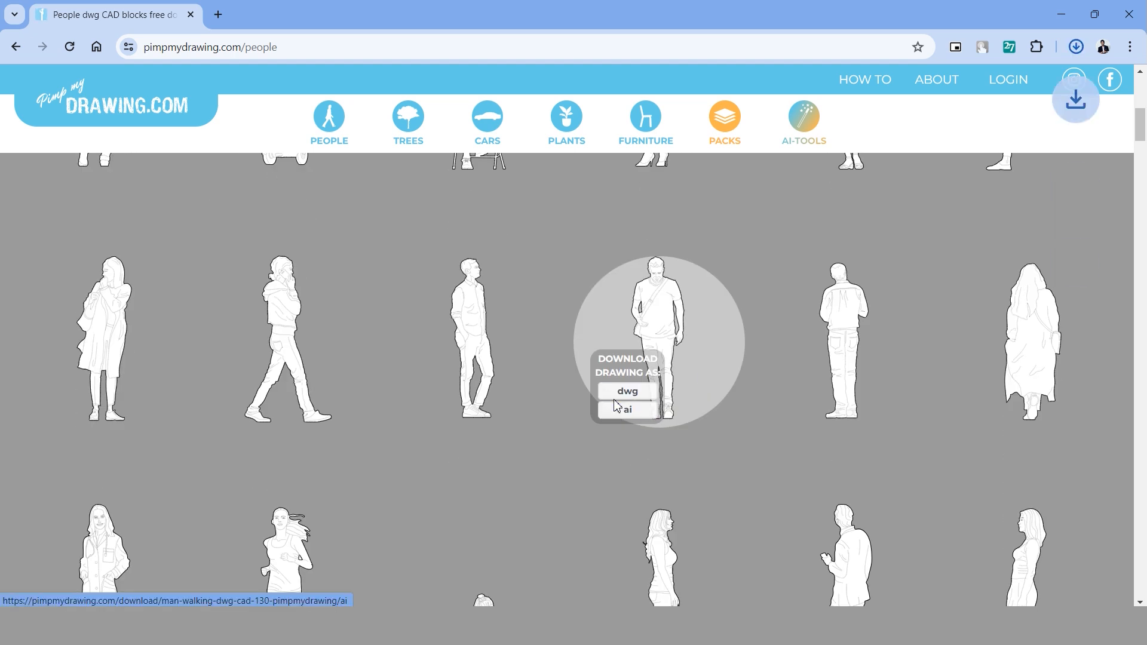
left_click(618, 407)
scroll(69, 336, "down", 5)
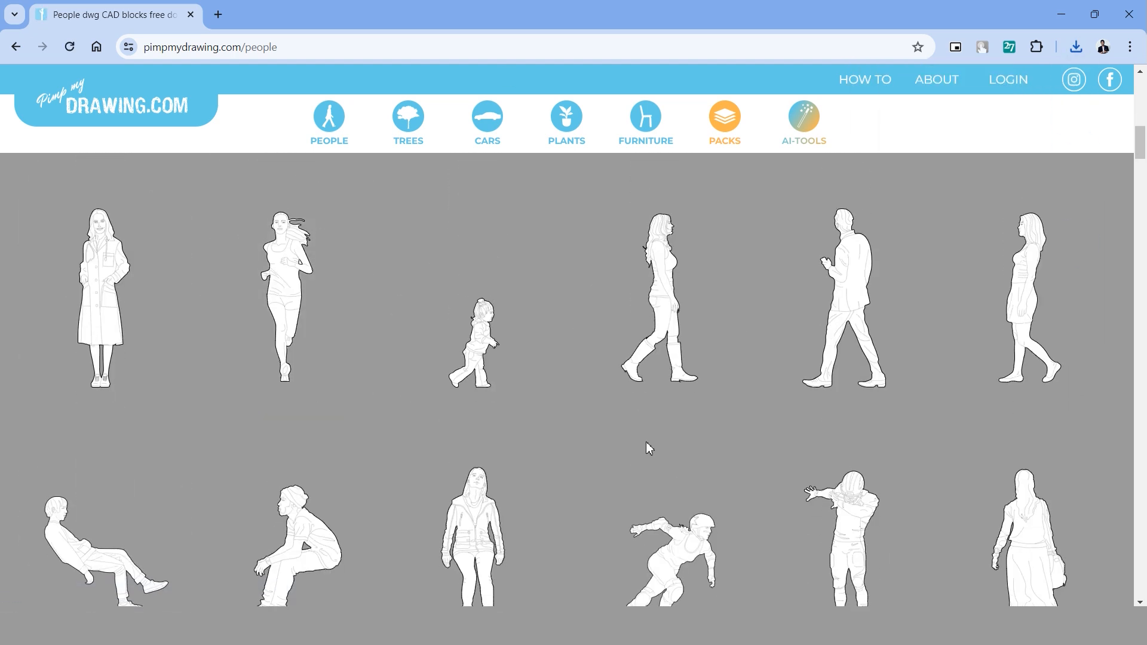
scroll(650, 448, "up", 1)
scroll(657, 419, "down", 3)
mouse_move(306, 471)
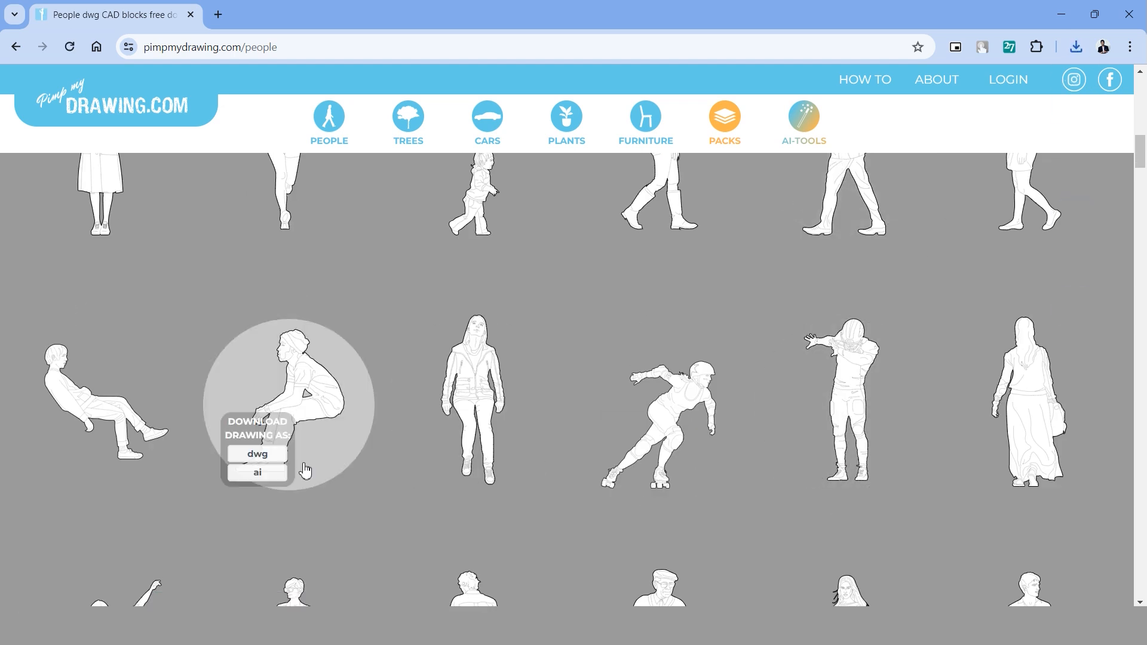
scroll(305, 471, "down", 3)
left_click(257, 504)
scroll(257, 505, "down", 3)
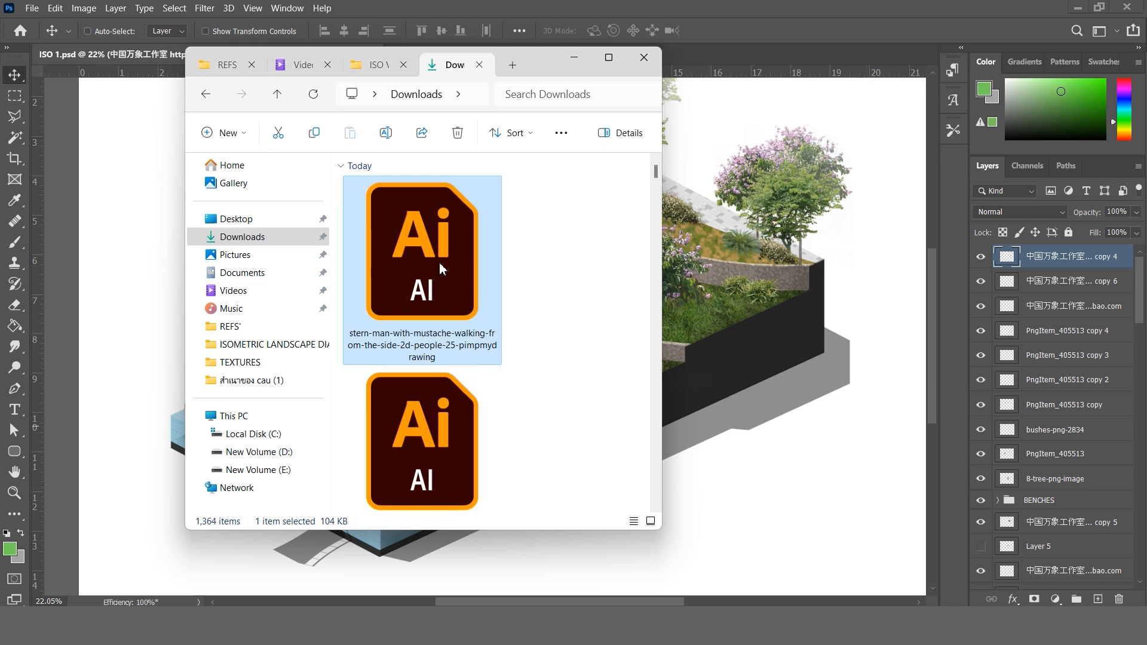
- Place the stern-man-with-mustache AI figure as a smart object and scale it down to stand on the orange bridge deck
left_click_drag(439, 263, 610, 292)
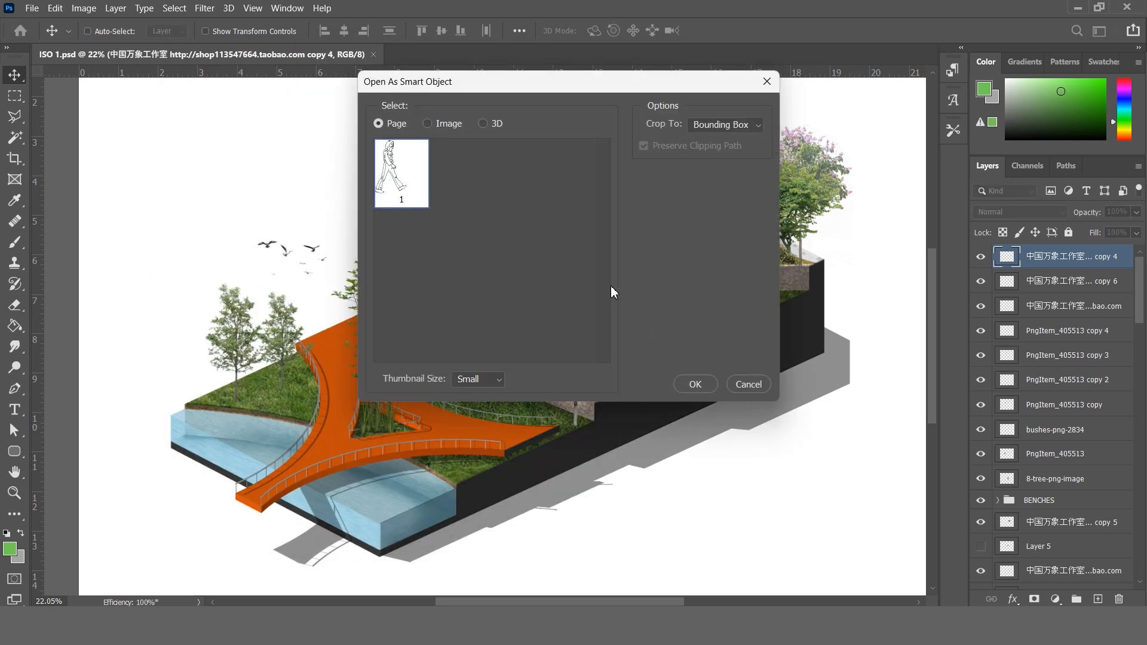
key("Return")
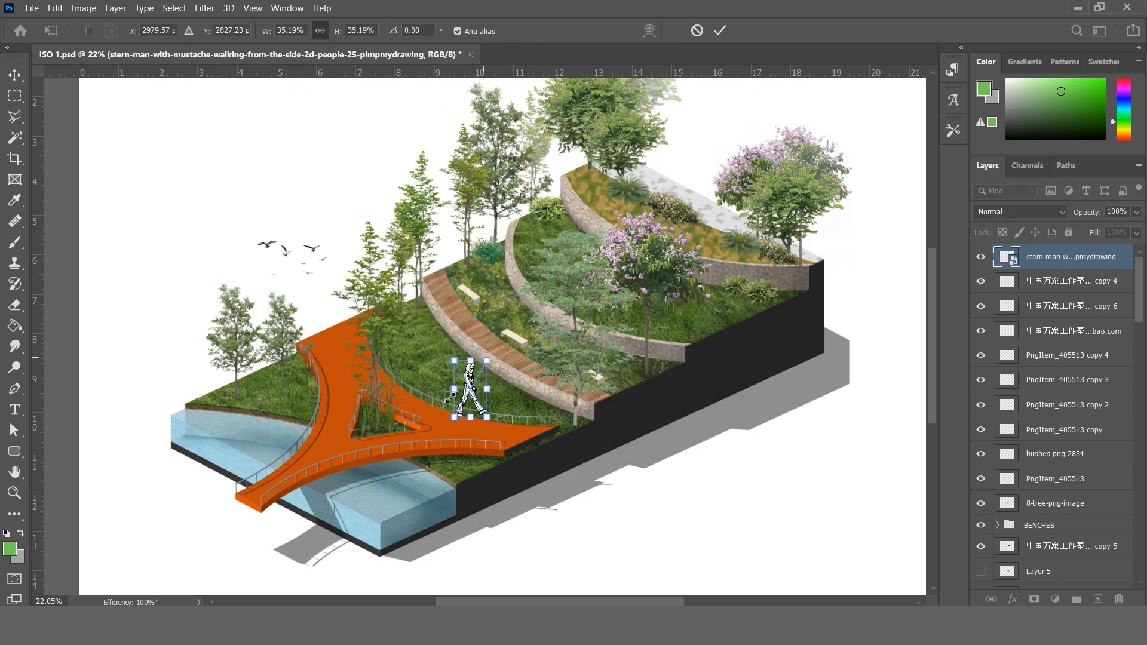
scroll(447, 399, "up", 4)
left_click_drag(559, 289, 520, 381)
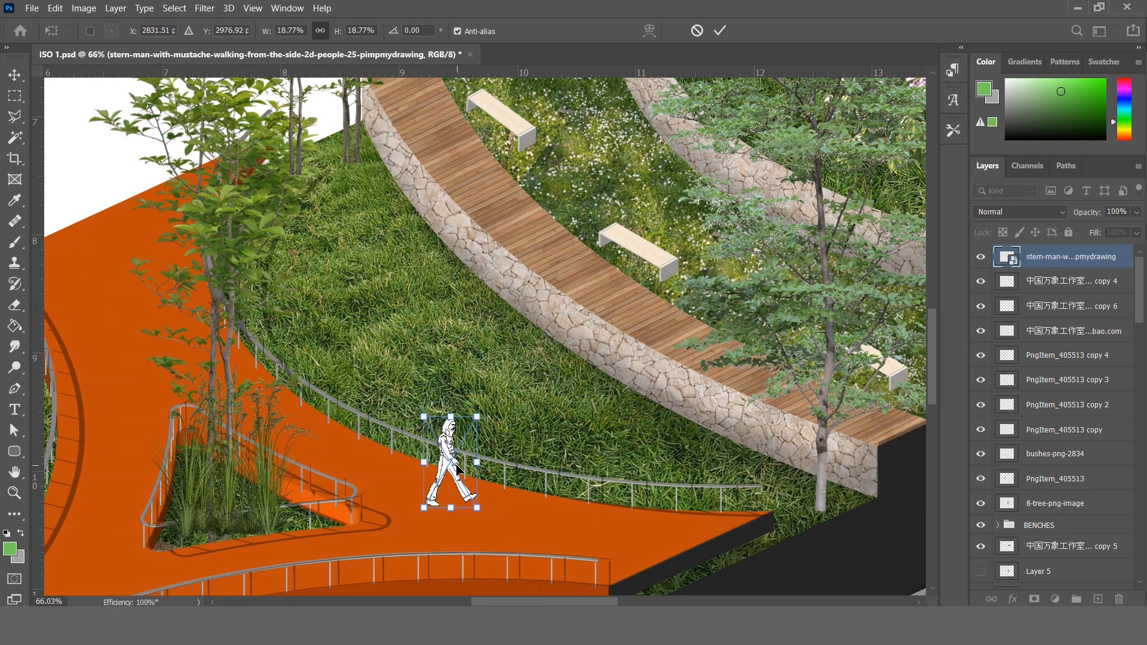
- Place the hunkering photographer on the bridge's lower arm and the woman walking her dog on the wooden terrace, both scaled down
left_click(665, 371)
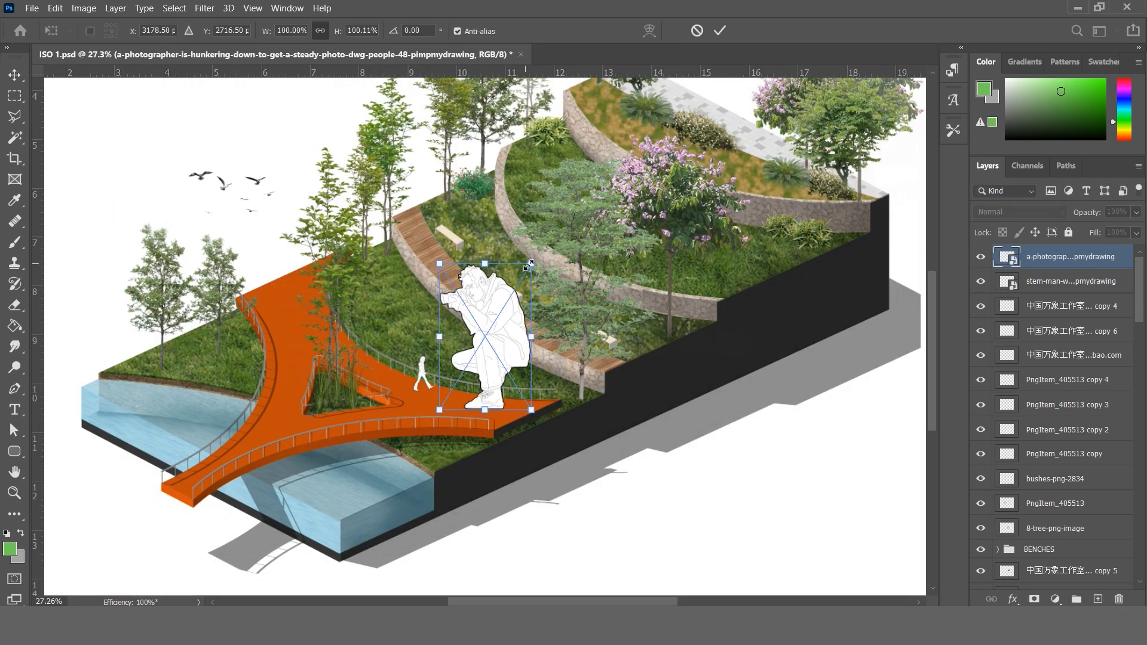
left_click_drag(529, 266, 250, 392)
key("Return")
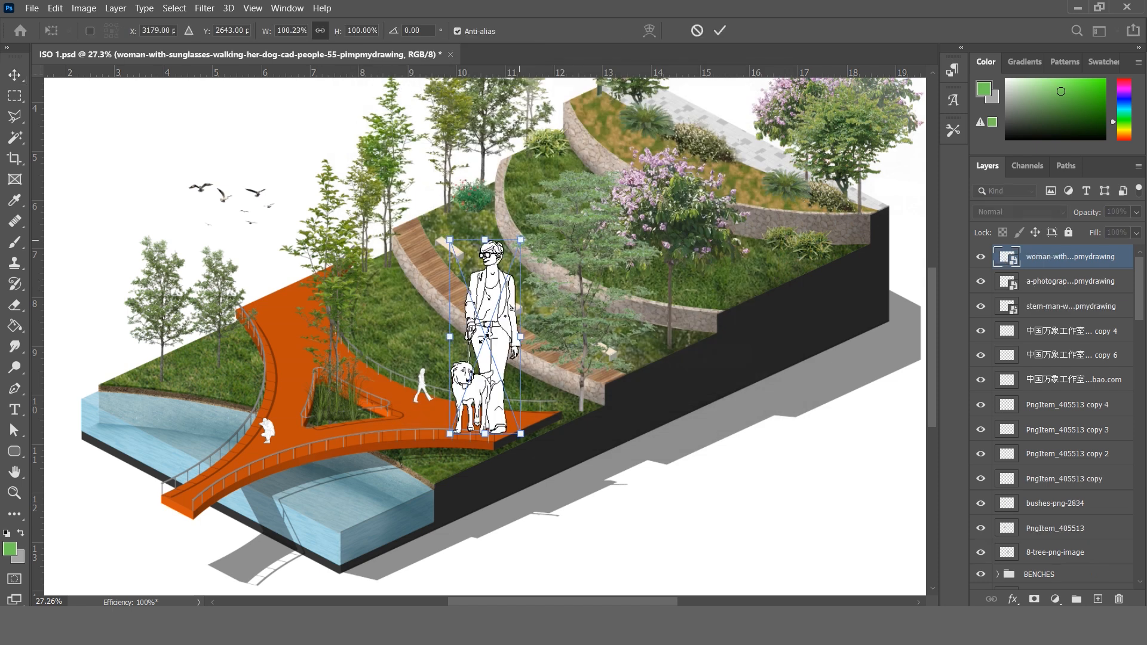
left_click_drag(521, 240, 476, 366)
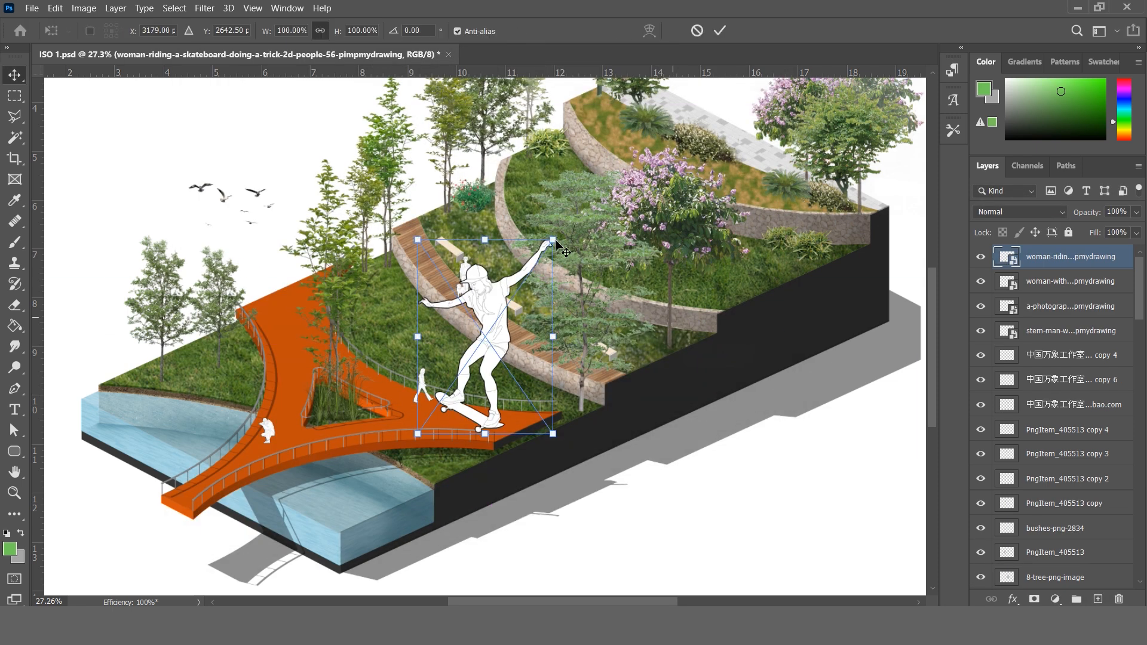
- Scale down the skateboarding woman onto the bridge's upper arm and the sitting man onto the bench beside the wooden walkway
left_click_drag(570, 238, 468, 362)
left_click_drag(441, 400, 285, 305)
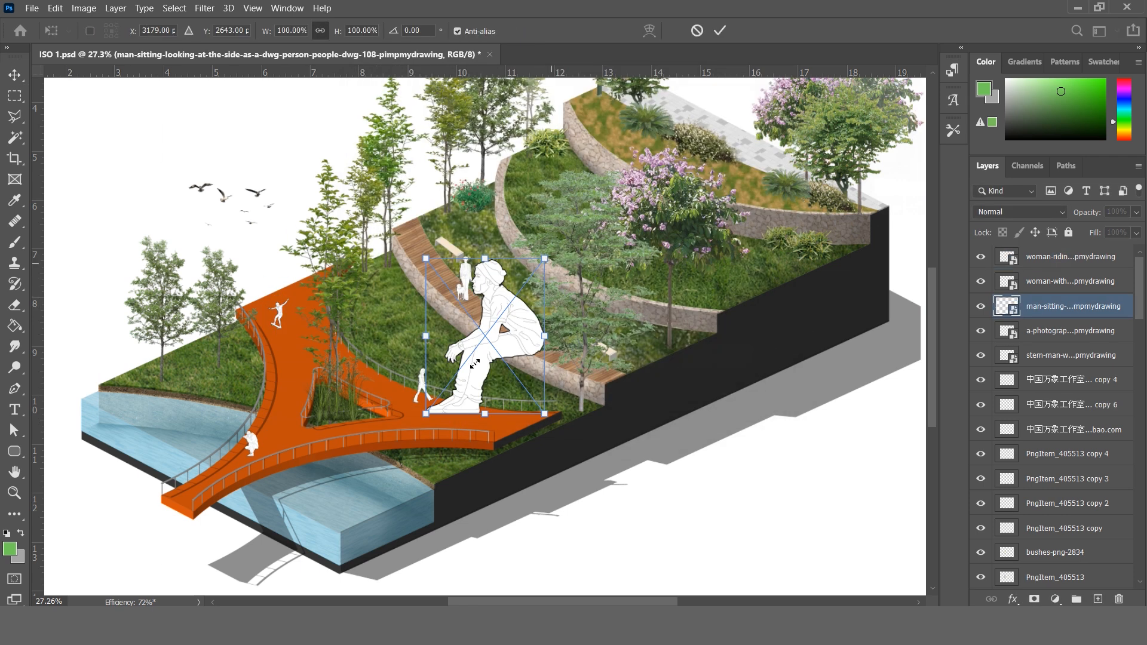
key("ctrl+plus")
left_click_drag(562, 238, 485, 371)
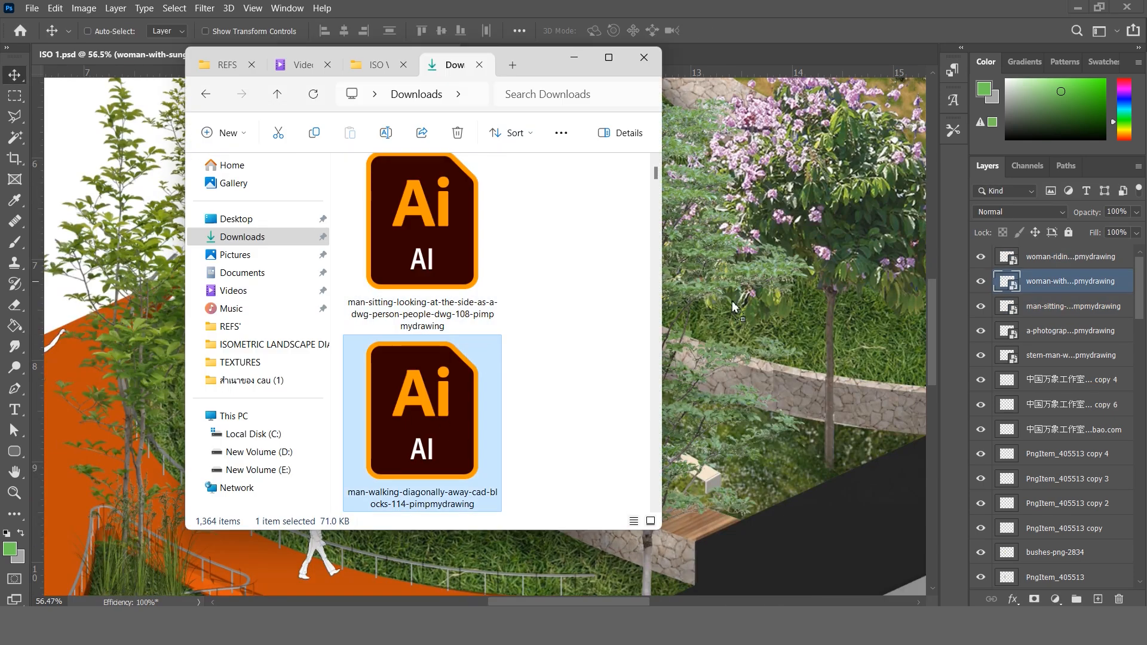
- Place the man-walking-diagonally-away figure on the upper paved path and the woman-standing figure near the bridge's pointed end, scaled to match
double_click(505, 407)
left_click(707, 386)
key("Return")
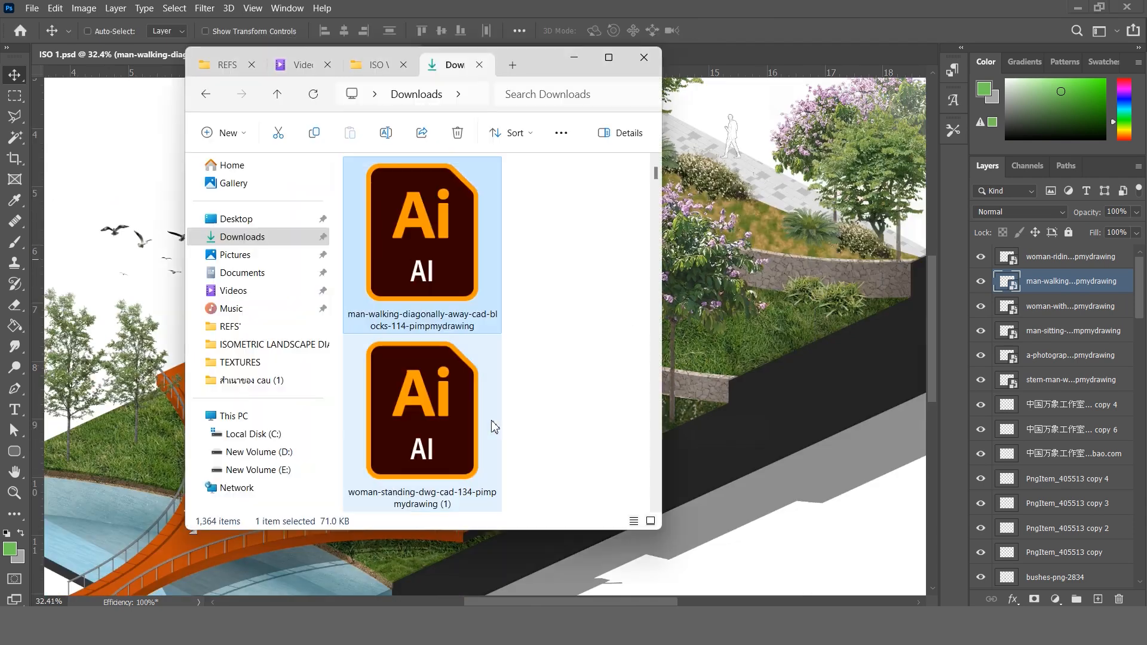
double_click(490, 418)
left_click_drag(526, 227, 499, 370)
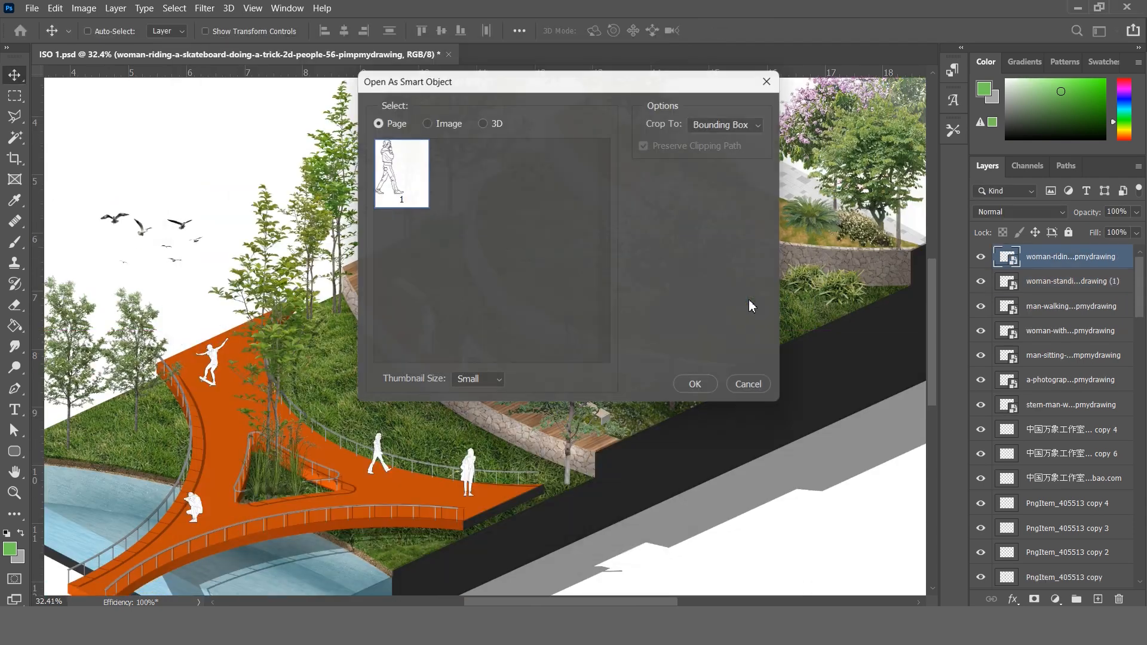
- Place the walking woman figure and scale it down onto the paved path on the top terrace
key("Return")
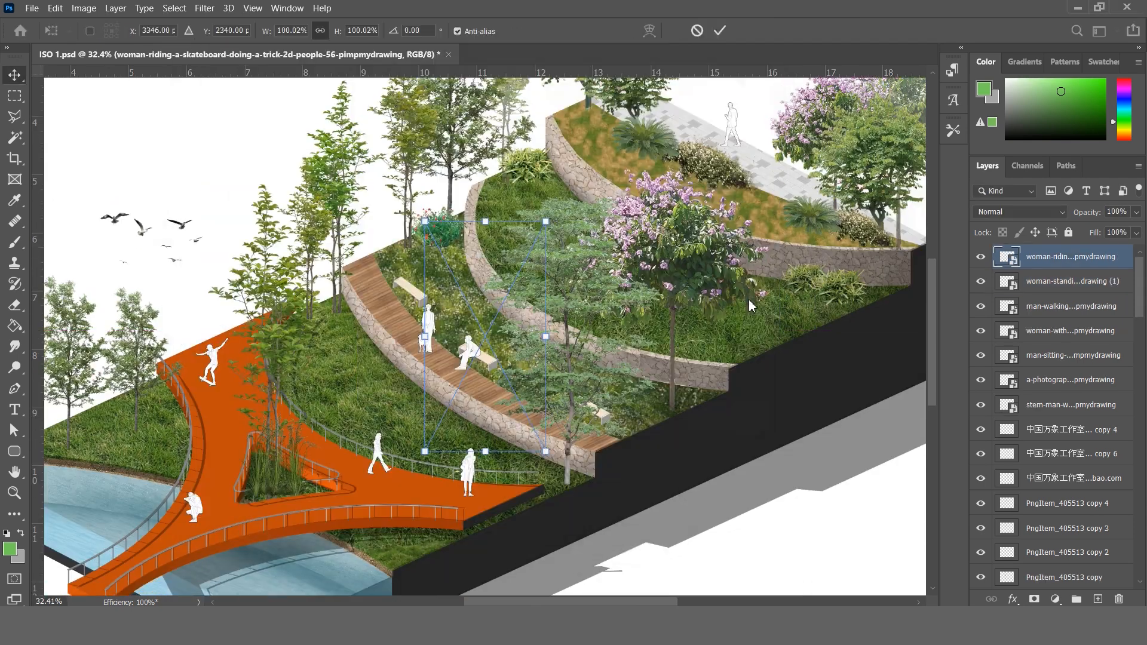
left_click_drag(551, 231, 801, 138)
key("Return")
- Group all the people layers, from stern-man up to the walking woman, and save the document
key("ctrl+0")
left_click(1042, 430)
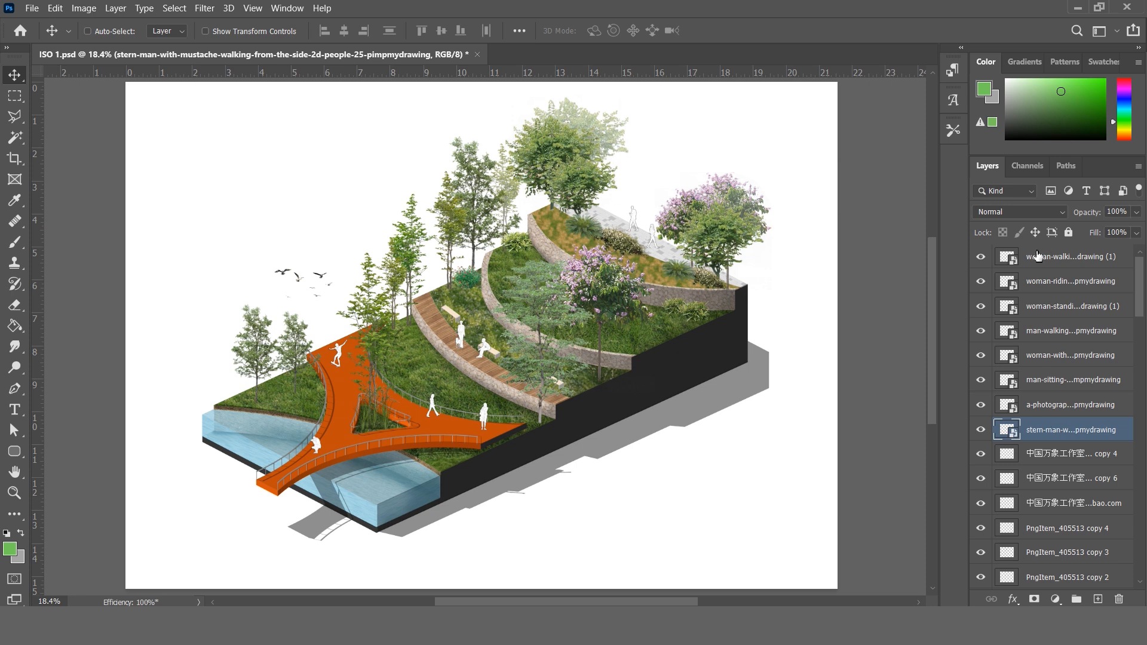
left_click(1040, 261, "shift")
left_click(1077, 601)
key("ctrl+s")
- Add a black outside Stroke layer style at 100% opacity to the group of people
right_click(1047, 248)
left_click(955, 28)
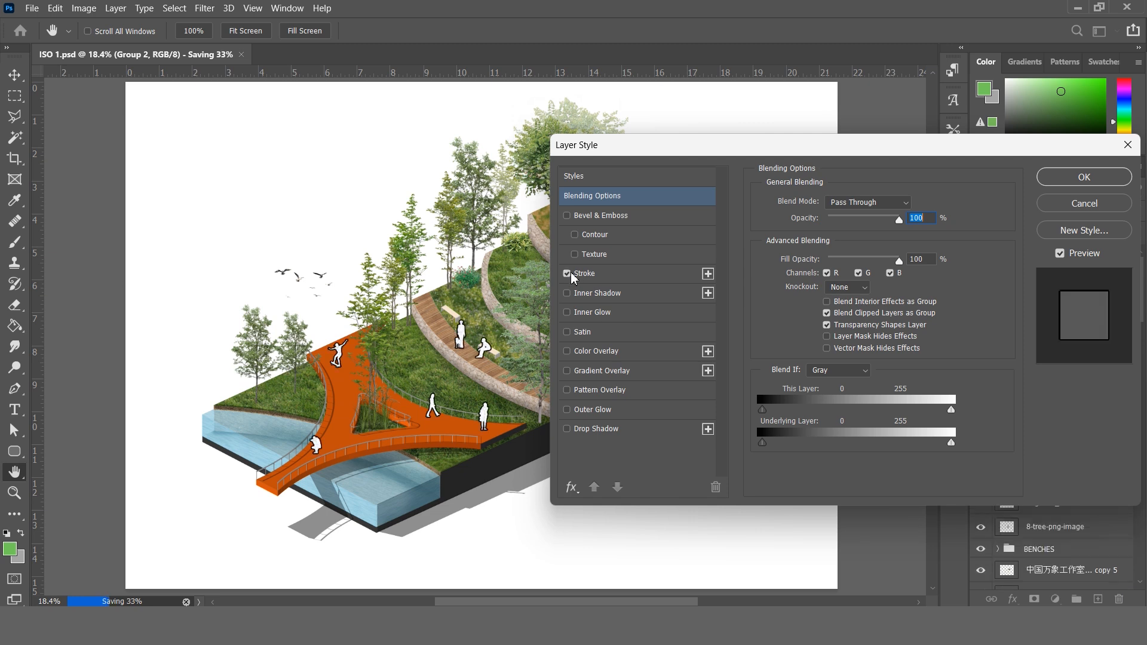
left_click(654, 273)
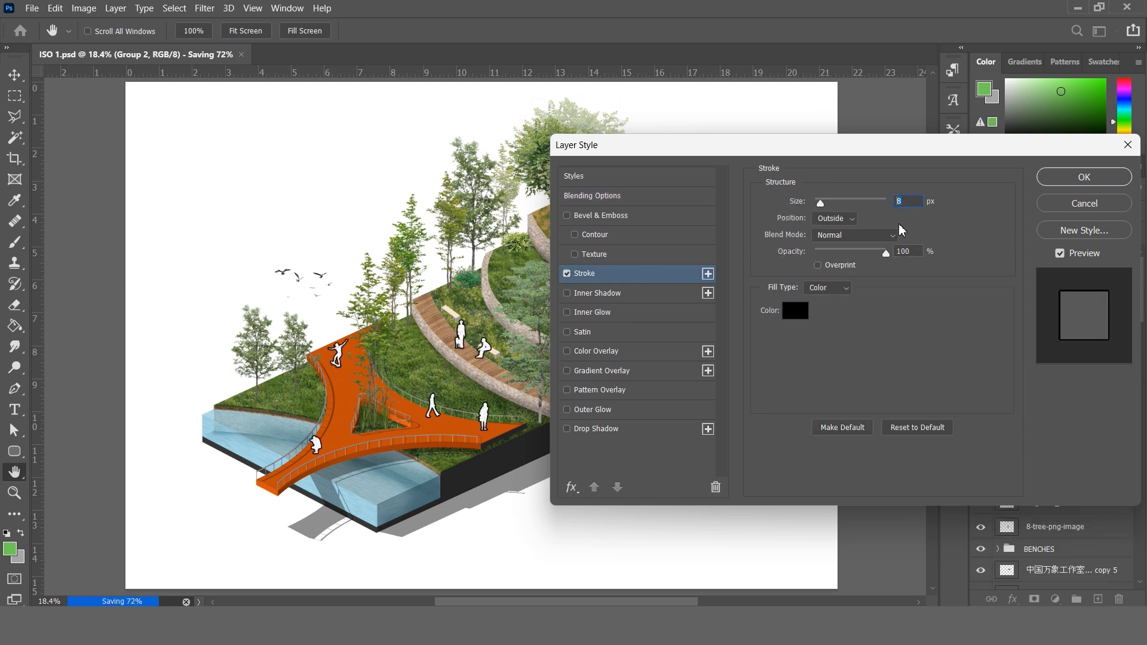
left_click(1072, 176)
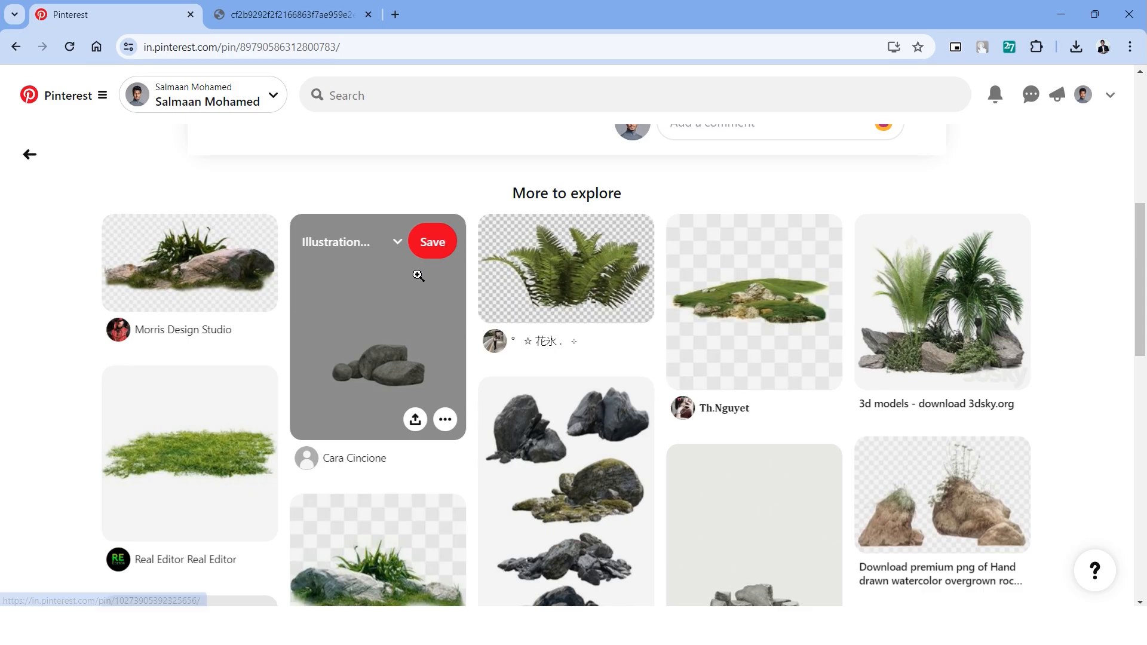
- Copy the grey boulder cluster image from Pinterest and paste it into the Photoshop diagram
left_click(418, 276)
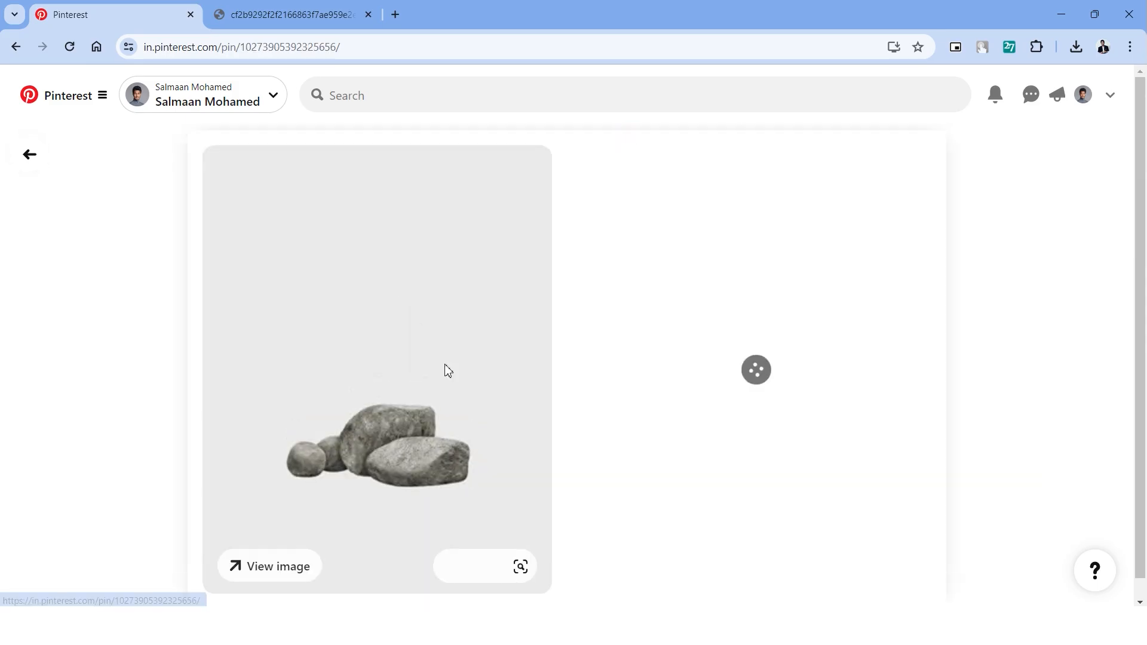
right_click(465, 321)
left_click(500, 375)
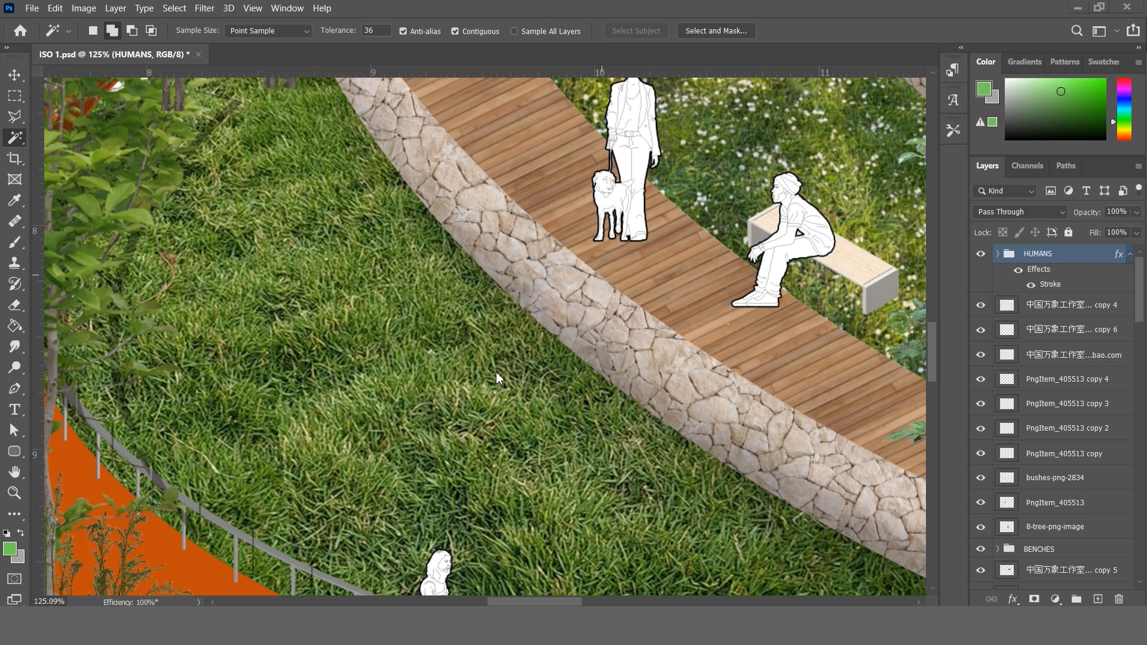
key("ctrl+v")
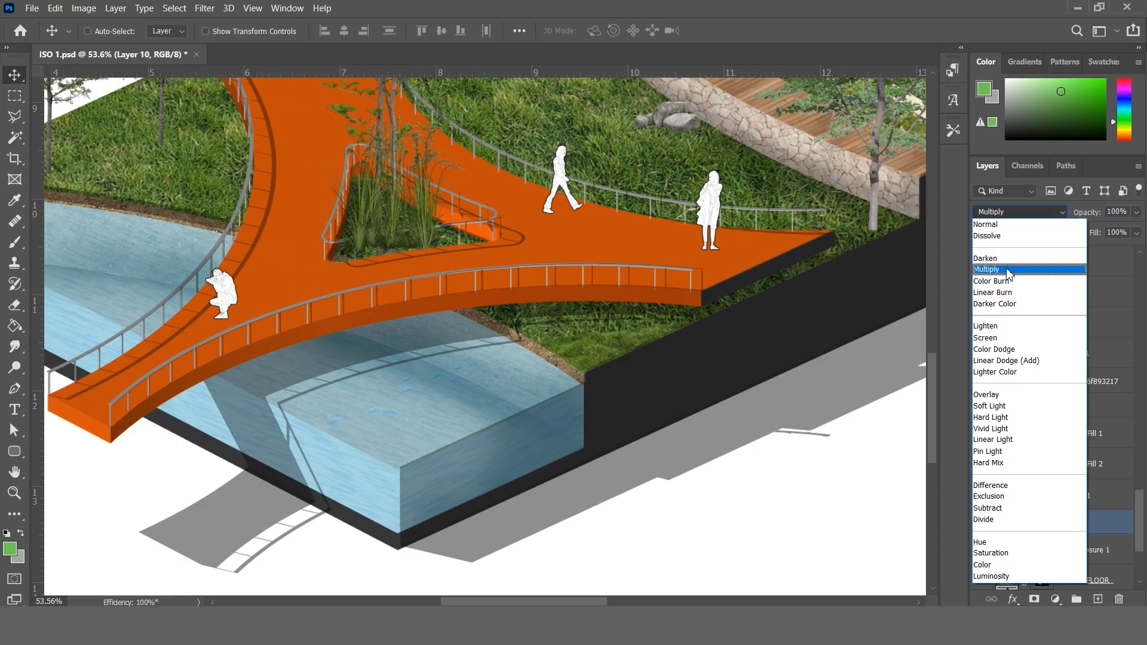
- Set Layer 10 below WATER 1 to the Multiply blend mode and adjust its exposure
left_click(997, 267)
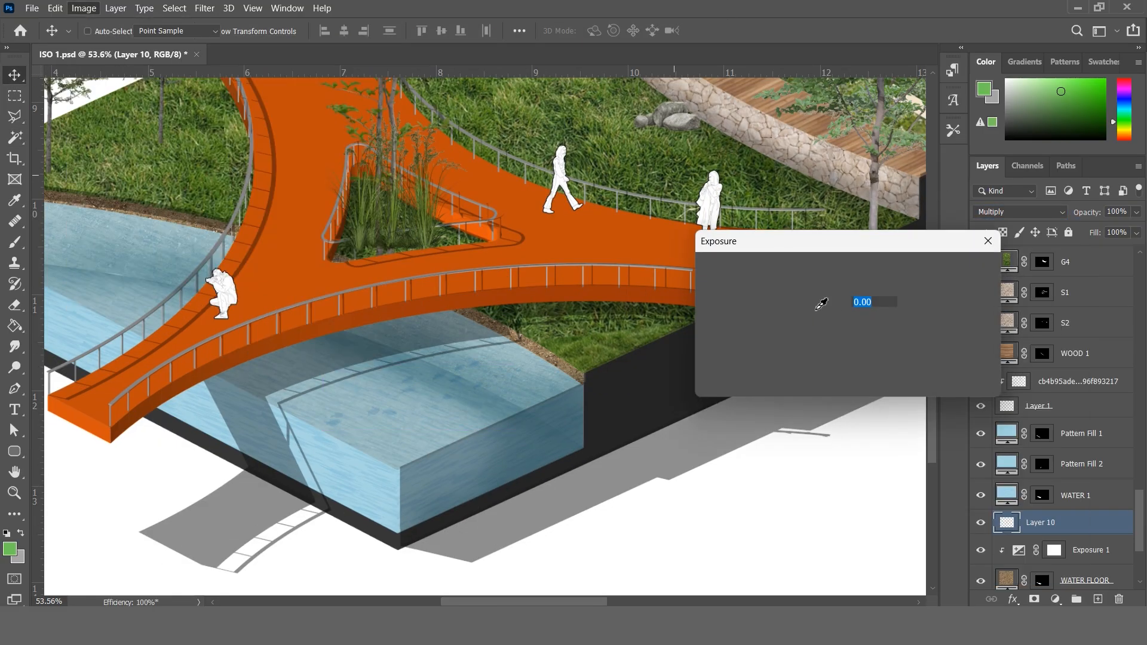
left_click_drag(803, 317, 792, 323)
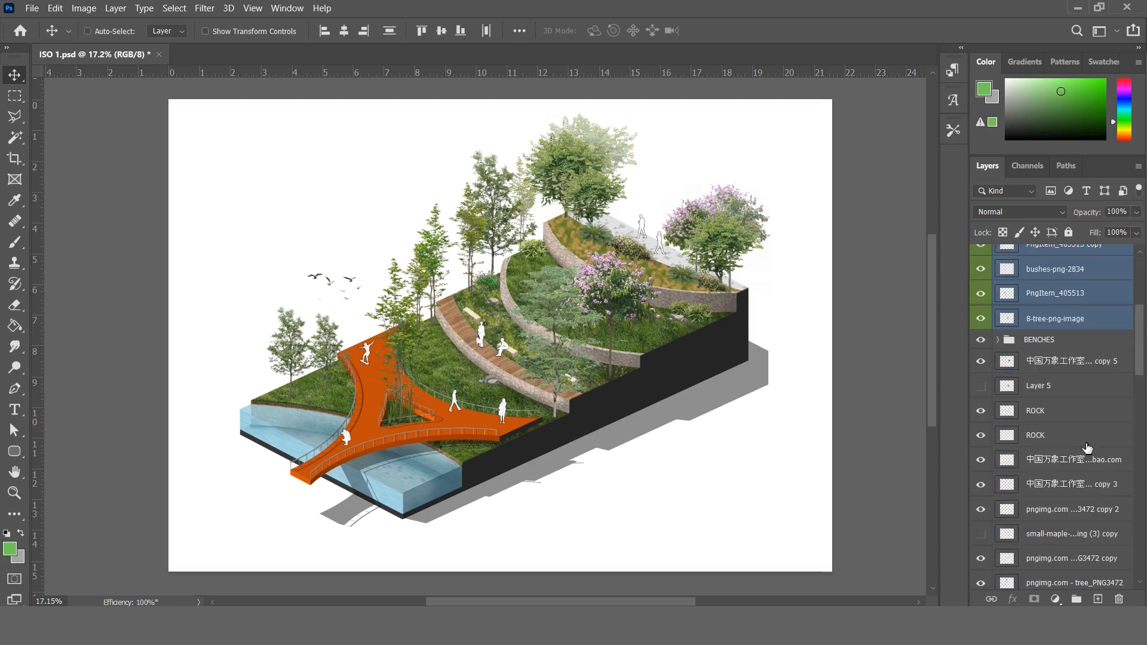
- Label the tree and shrub layers green and check the SHADOW layer by toggling its visibility
left_click(1029, 470, "ctrl")
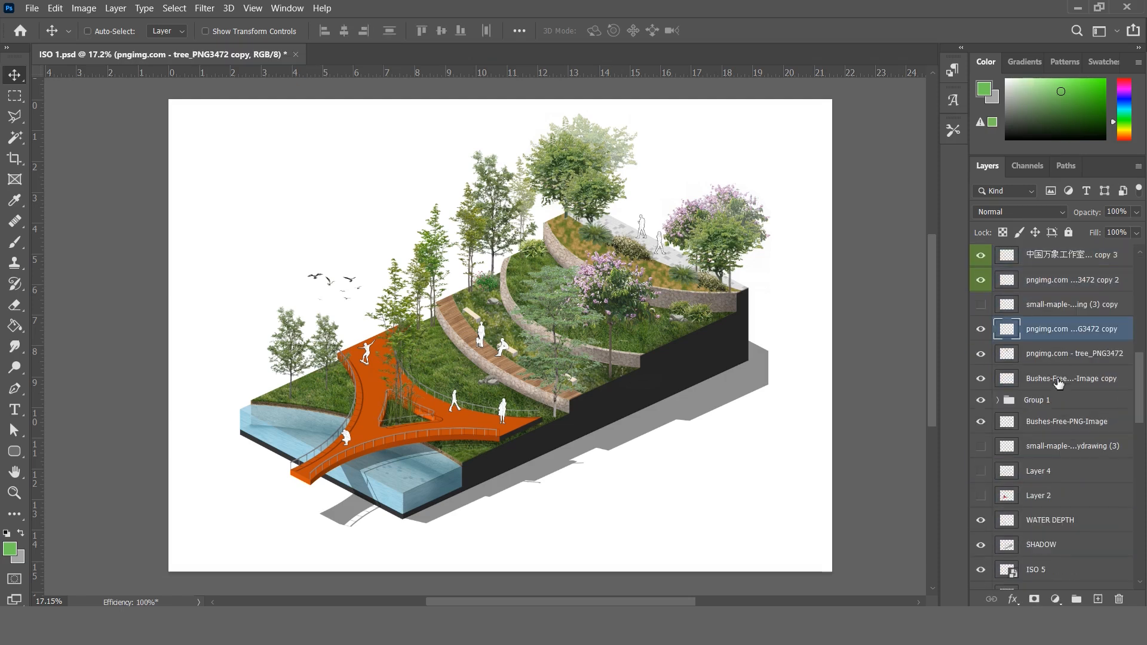
right_click(981, 364)
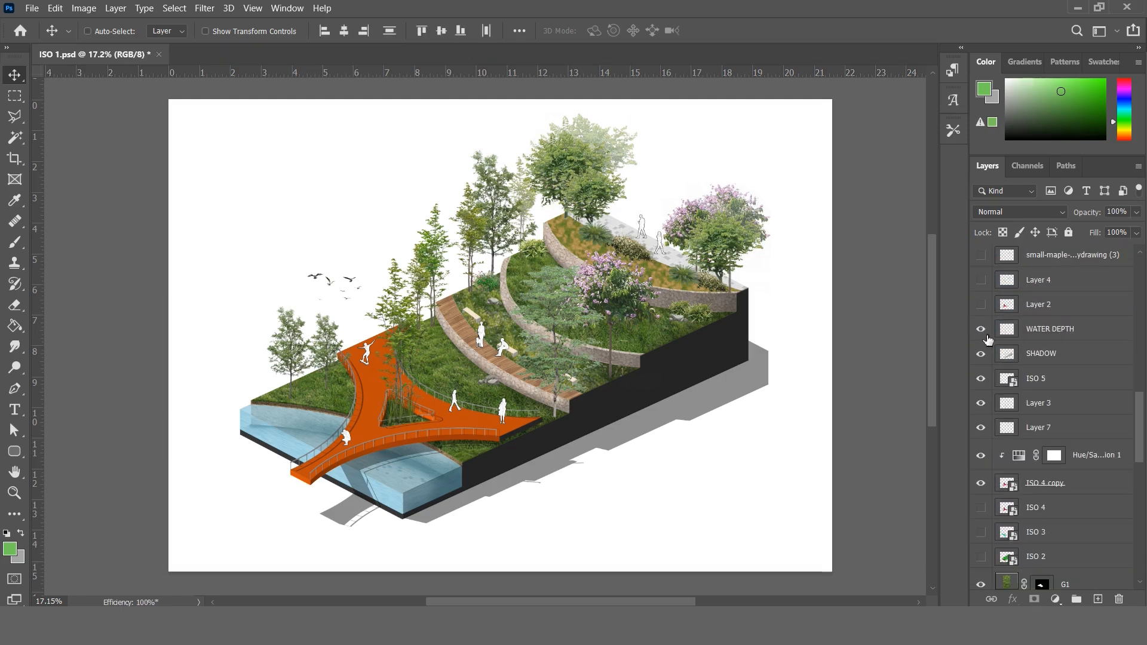
left_click(1042, 331)
left_click(1041, 356)
left_click(981, 354)
left_click(981, 354)
- Label the water layers blue, including WATER DEPTH
left_click_drag(1141, 457, 1143, 275)
left_click(1040, 468)
right_click(983, 470)
left_click(1013, 559)
left_click_drag(1143, 343, 1143, 436)
left_click(1040, 399)
right_click(986, 405)
left_click(1014, 494)
left_click(983, 392)
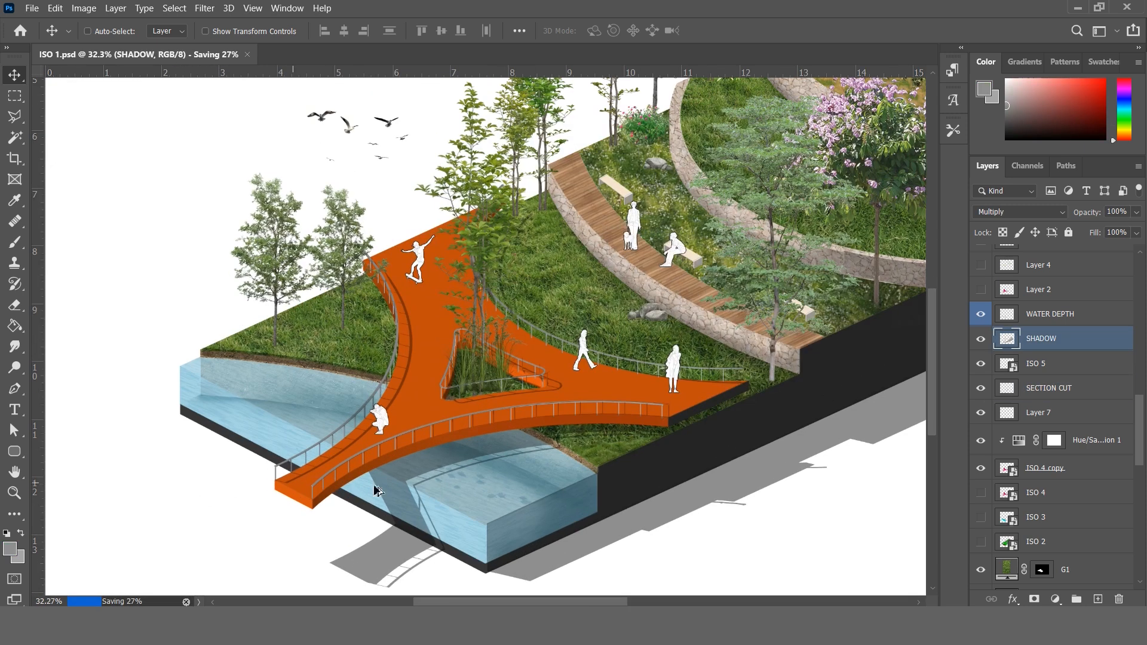
- Copy the cracked old plaster texture from the Pinterest results and paste it above the bridge's Hue/Saturation layer in Photoshop
left_click(423, 416)
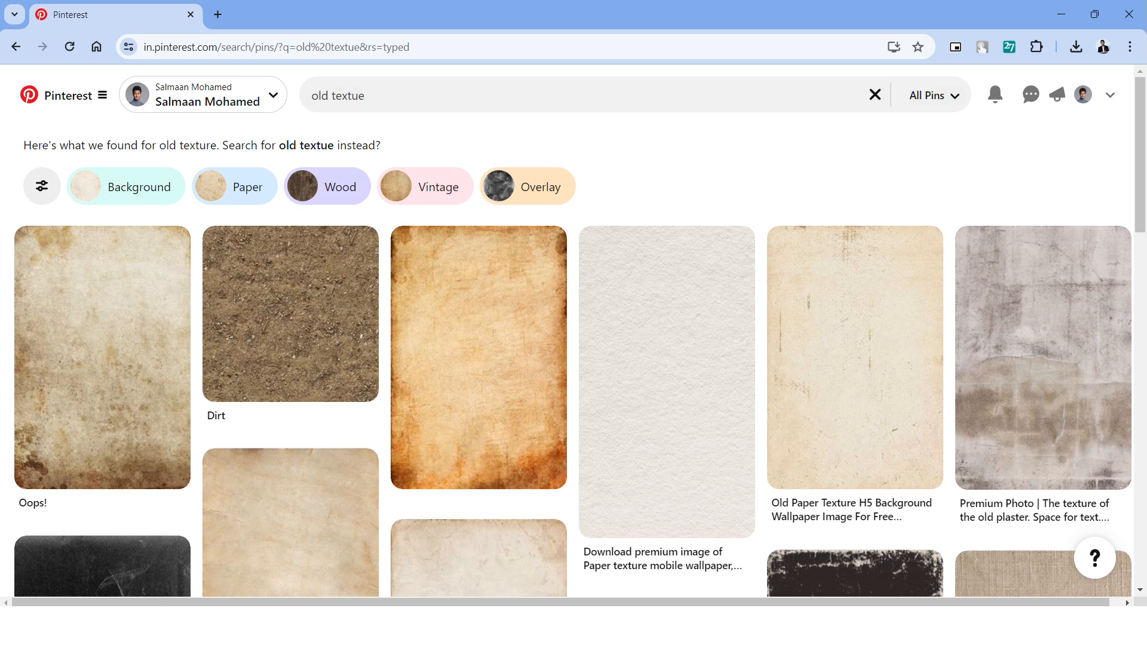
left_click(986, 346)
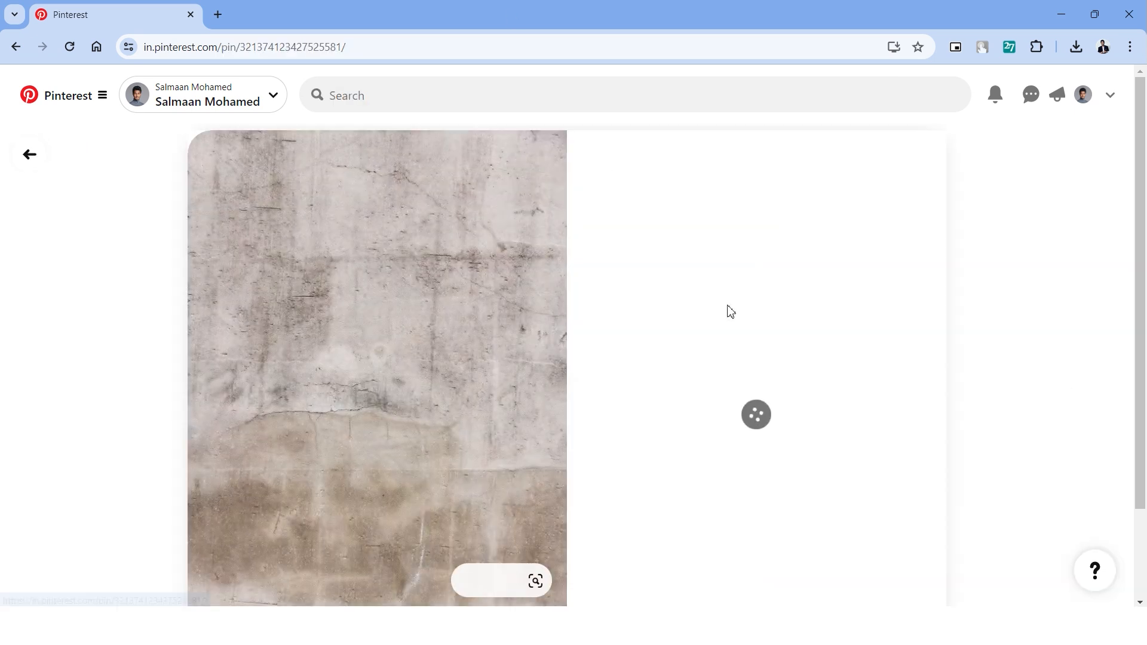
right_click(431, 291)
left_click(478, 339)
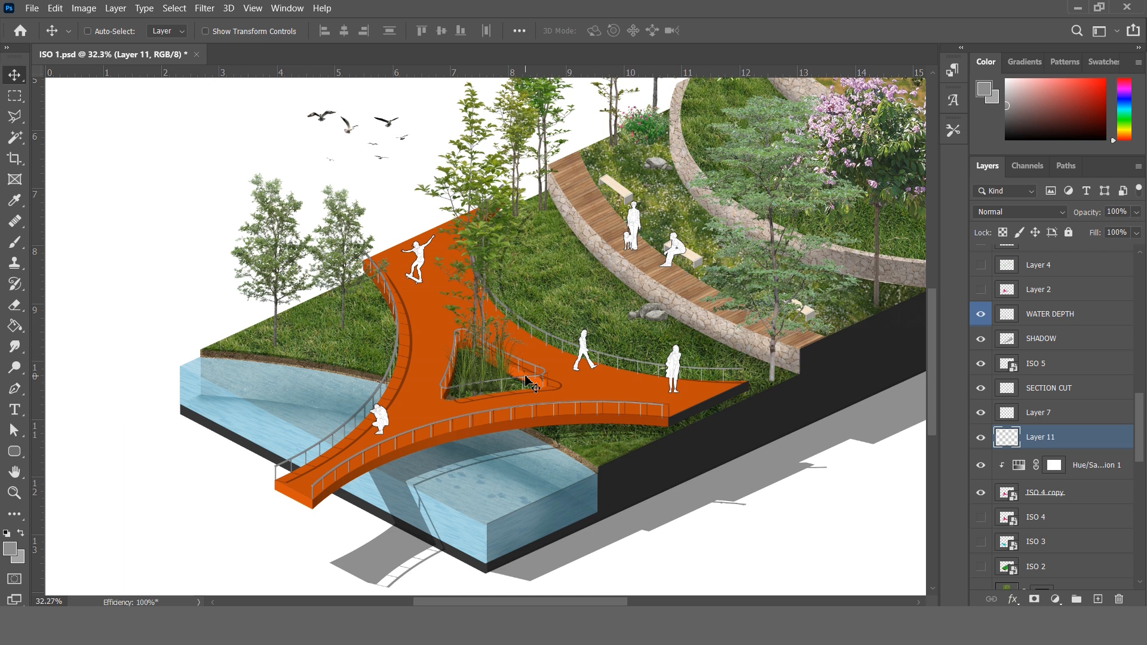
key("ctrl+v")
- Rotate the plaster texture -30° with a 30° horizontal skew, and enlarge and position it over the bridge
key("ctrl+t")
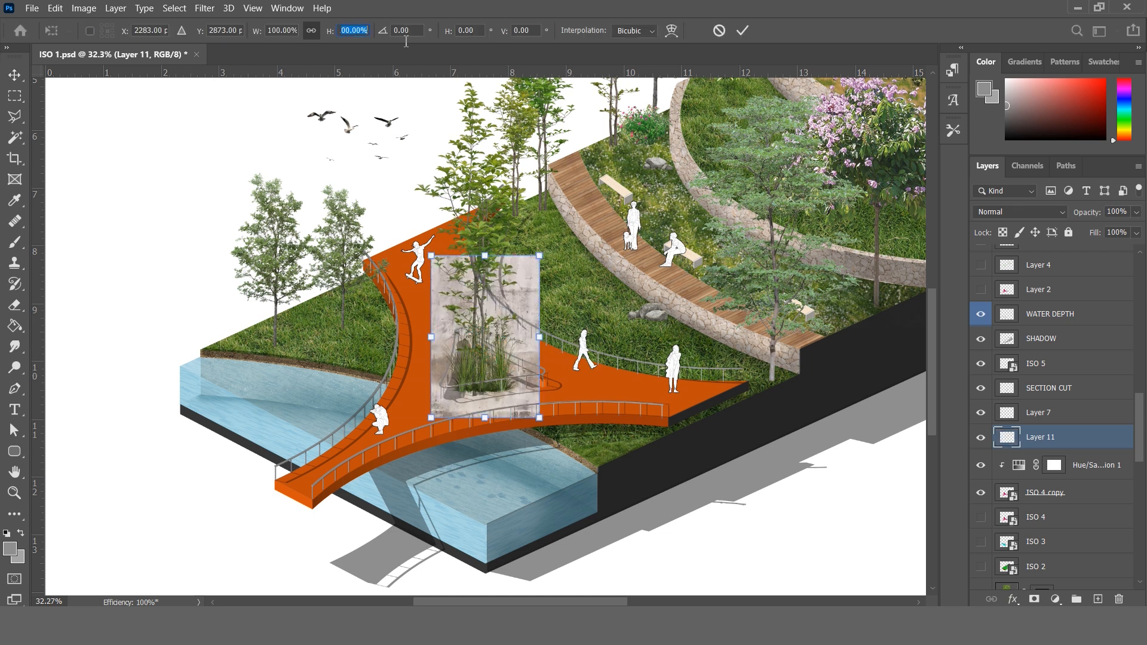
type("-30")
key("Tab")
type("30")
key("Return")
key("ctrl+t")
left_click_drag(486, 410, 463, 517)
left_click_drag(500, 432, 512, 376)
key("Return")
- Trim the Layer 11 plaster texture to the bridge outline loaded from ISO 4 copy and set its blend mode to Overlay
left_click(1008, 493, "ctrl")
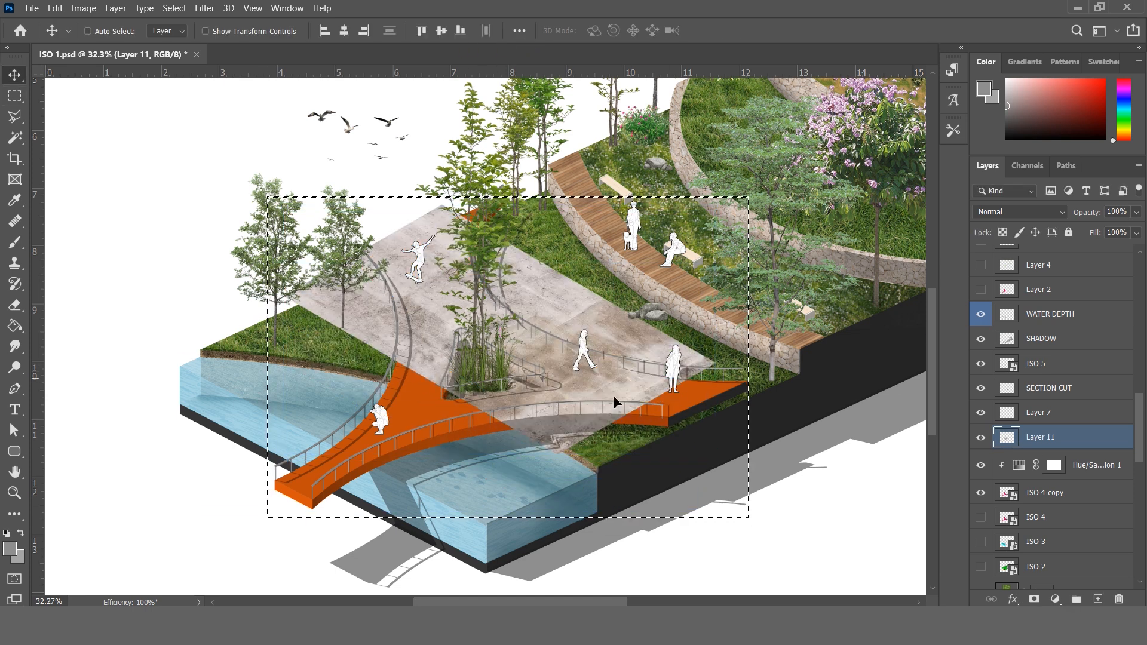
left_click(1027, 498)
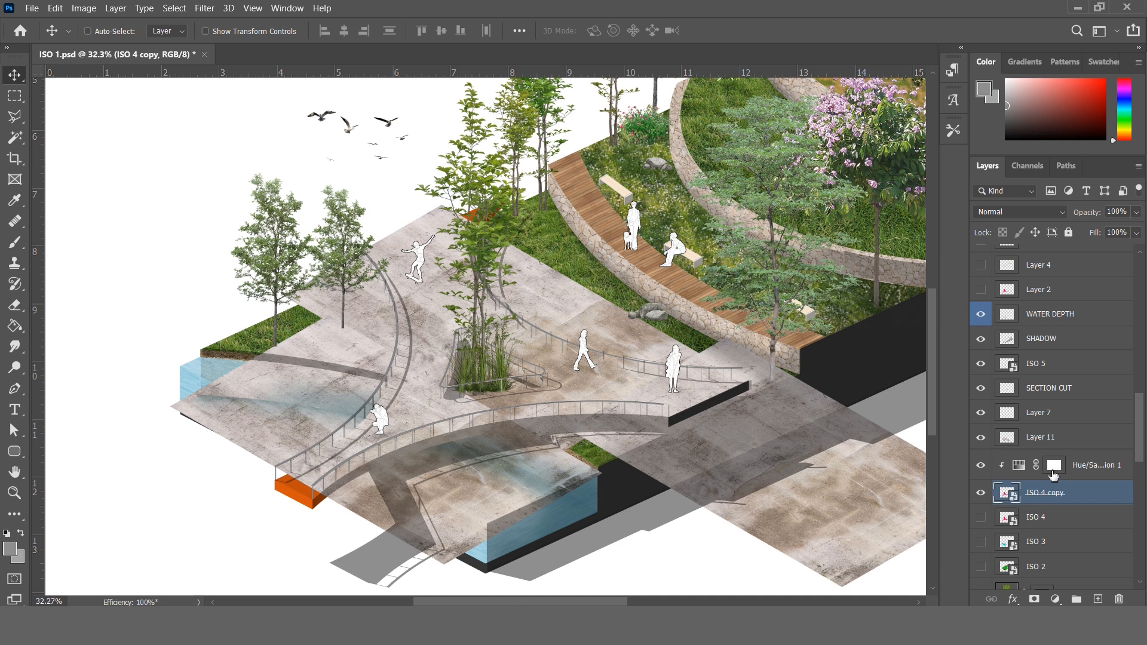
left_click(1062, 442)
left_click(1057, 493)
left_click(1008, 493, "ctrl")
left_click(1067, 446)
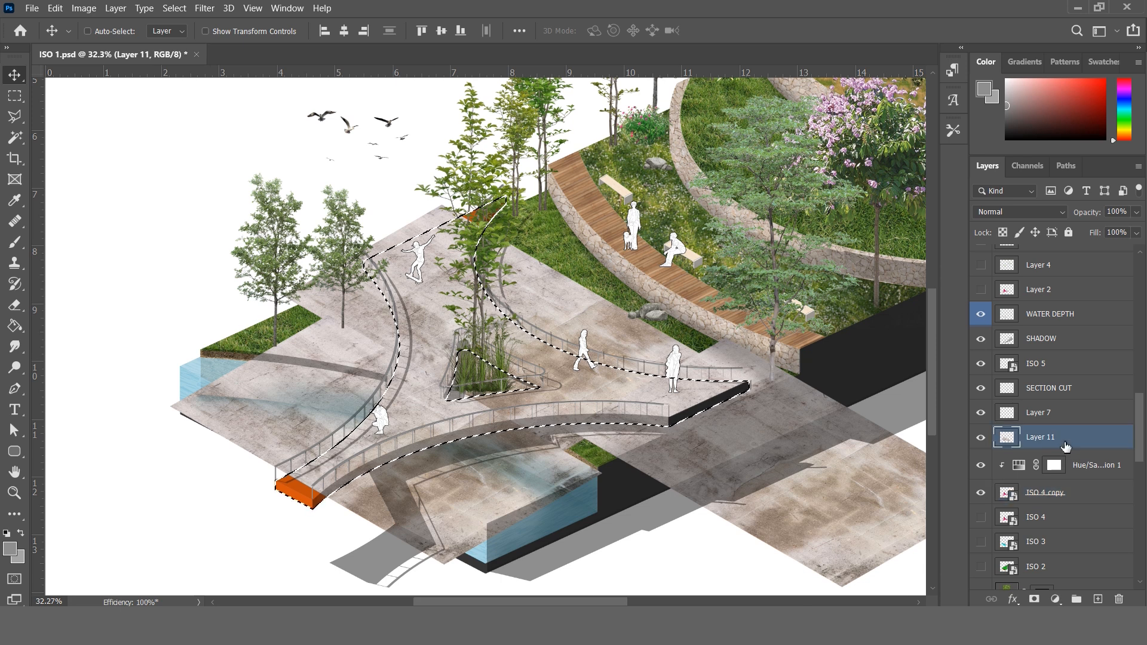
key("ctrl+shift+i")
key("Delete")
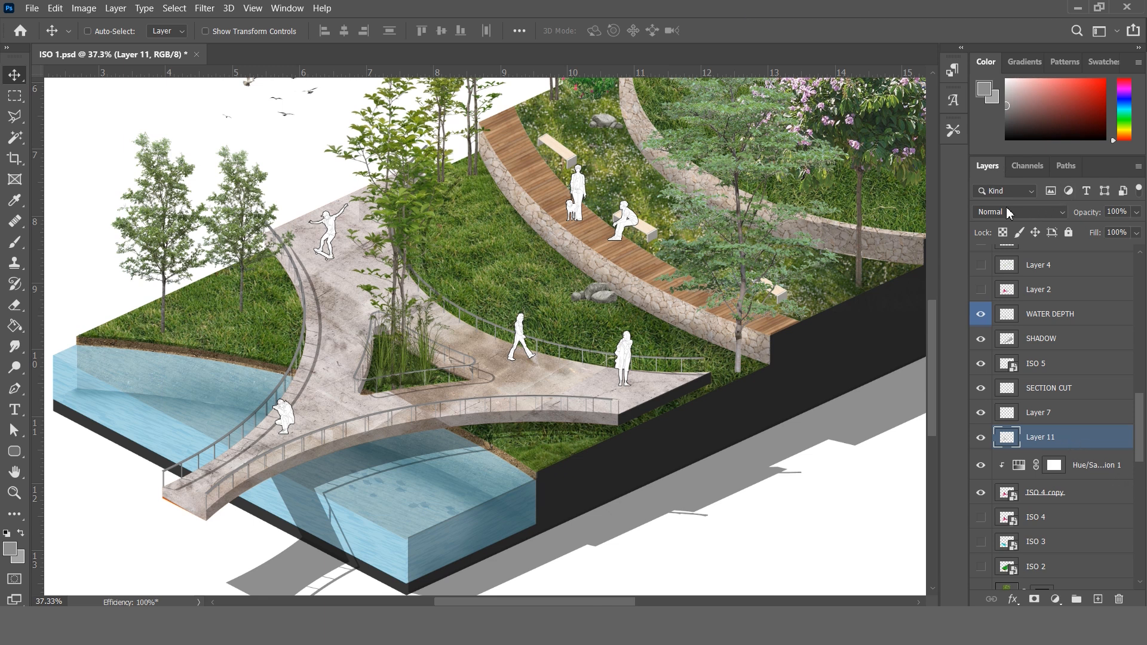
left_click(1009, 213)
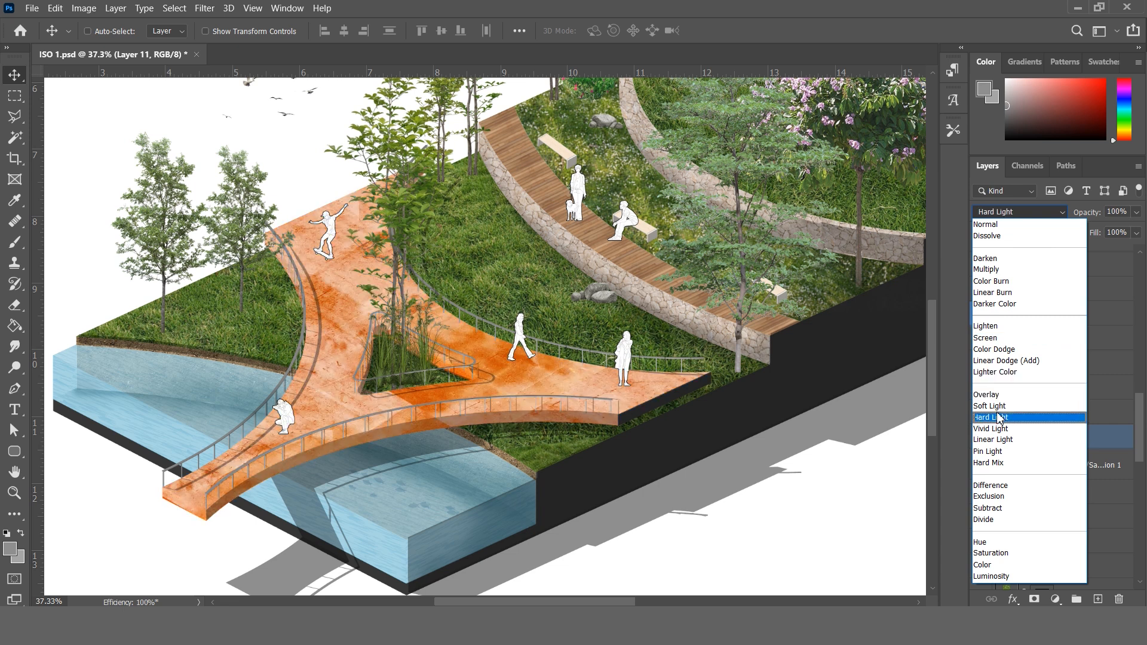
left_click(987, 395)
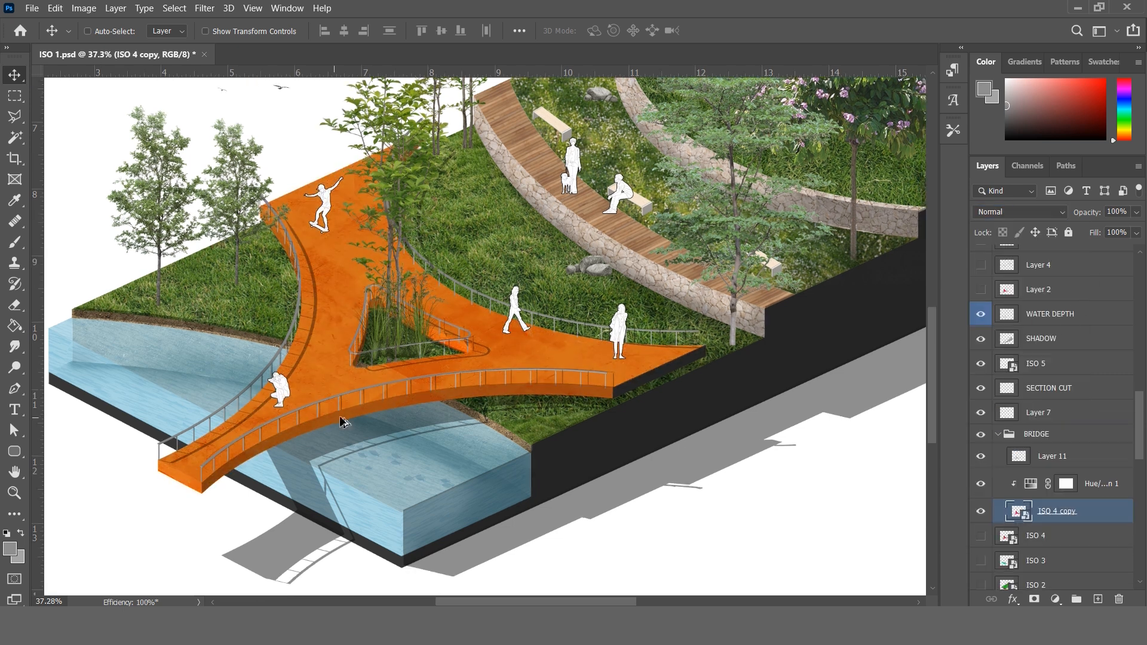
- Select the bridge's darker front side face on ISO 4 copy with the Magic Wand
key("w")
left_click(344, 412)
scroll(263, 459, "up", 2)
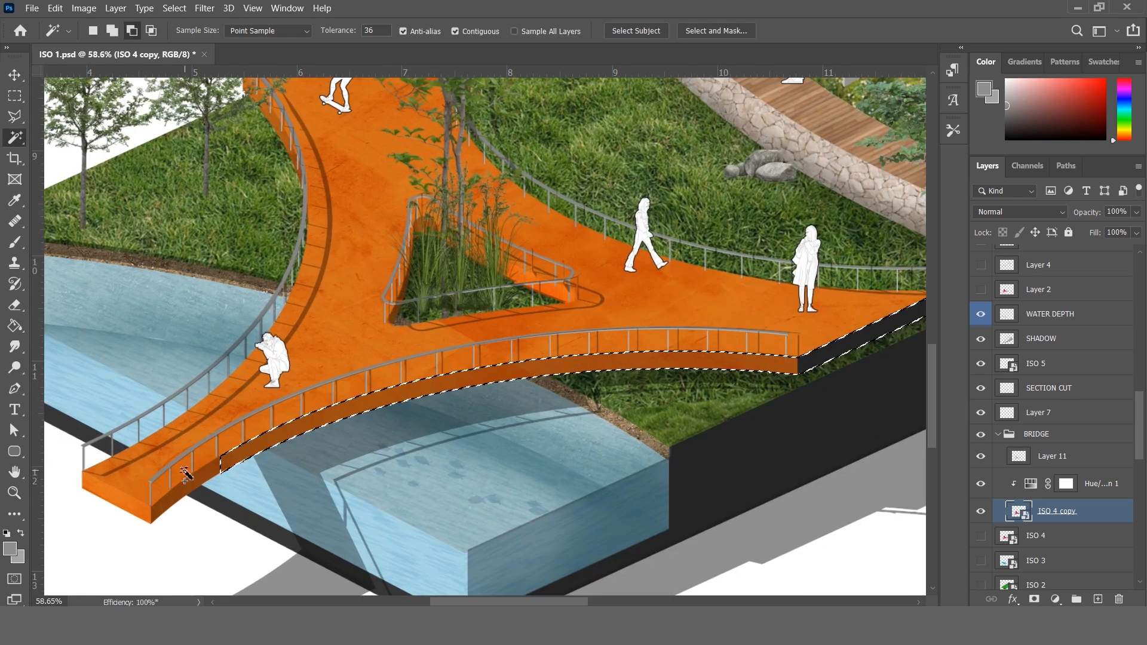
left_click(184, 473, "shift")
key("ctrl+z")
left_click(184, 502)
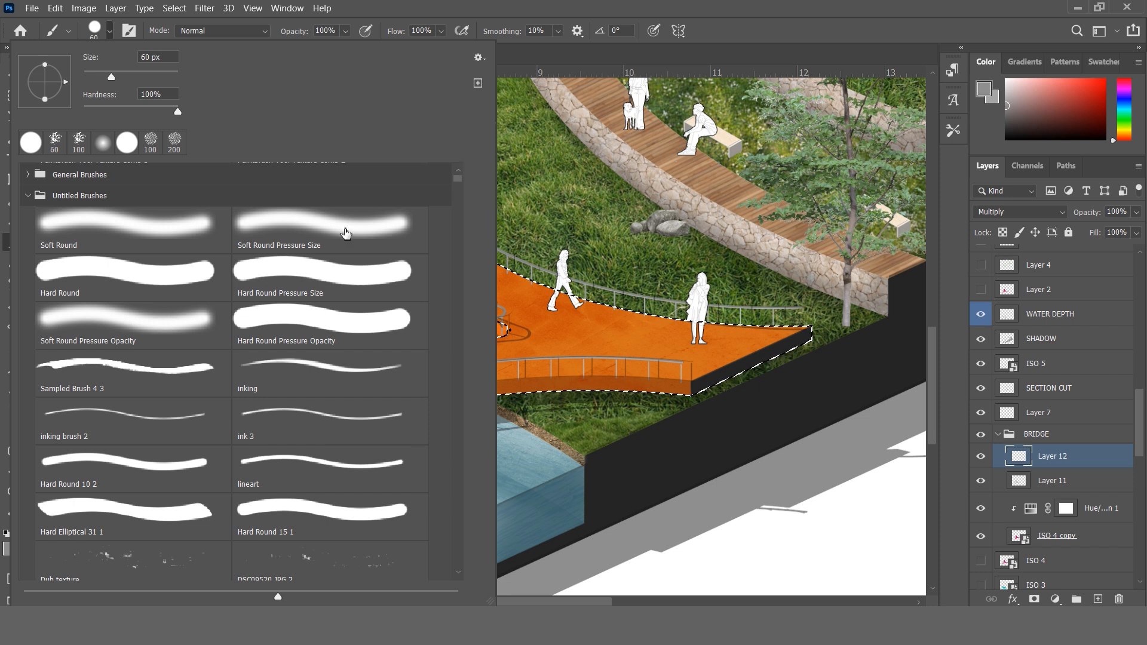
- Shade the bridge's long front side face on Layer 12 in grey with the Soft Round Pressure Size brush
left_click(341, 233)
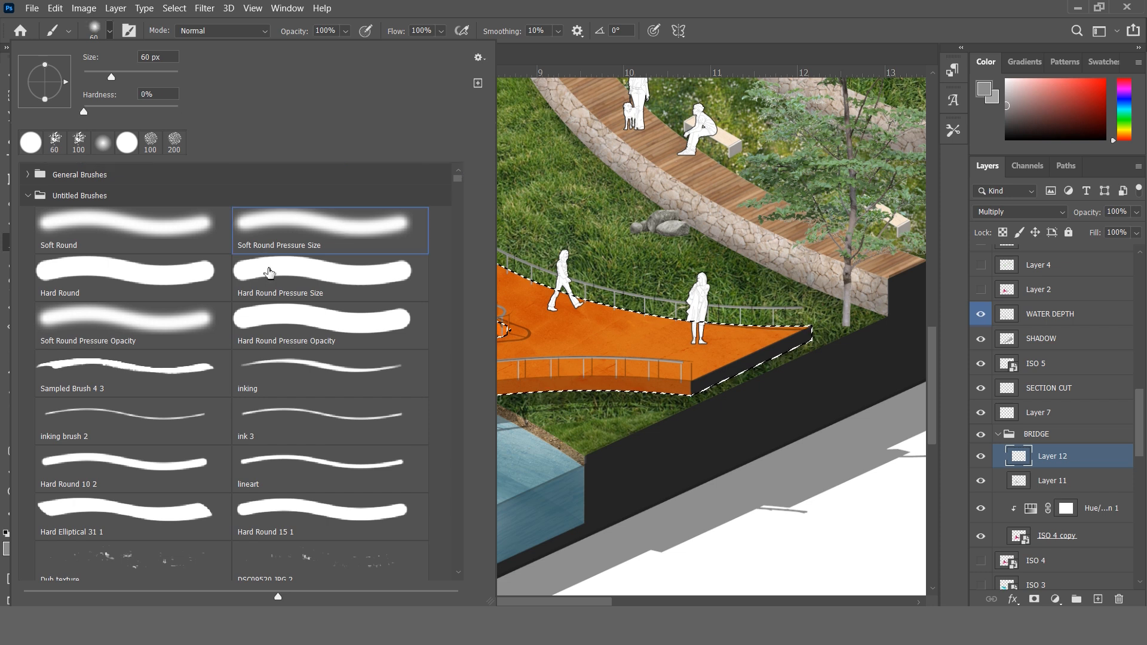
double_click(171, 242)
scroll(377, 356, "down", 2)
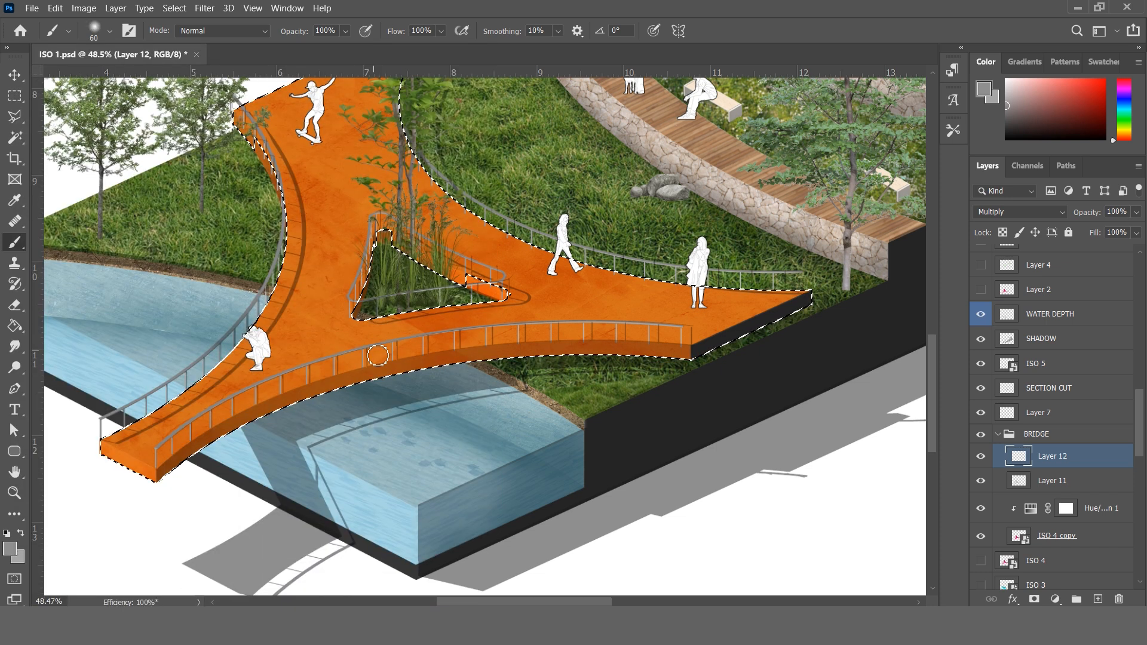
scroll(378, 356, "down", 1)
left_click(1007, 91)
key("r")
left_click_drag(169, 410, 173, 427)
left_click_drag(214, 444, 489, 342)
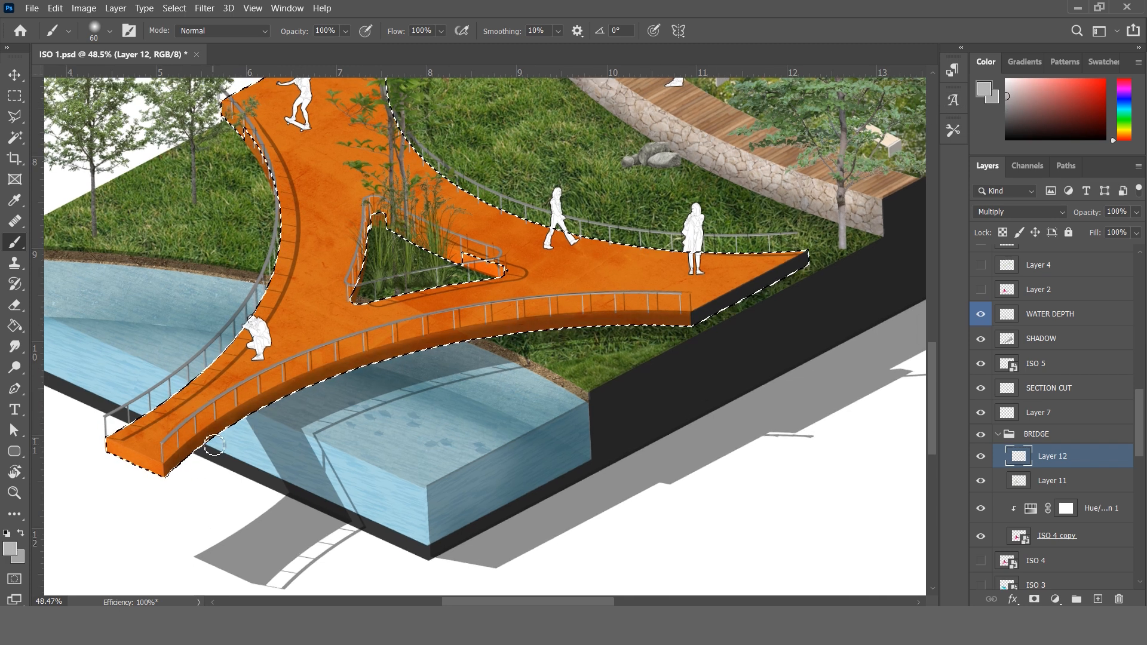
- Load the bridge outline from ISO 4 copy as a selection and shade the planter opening's inner wall on Layer 12
left_click_drag(241, 298, 248, 404)
left_click(1056, 537)
left_click(1019, 536, "ctrl")
left_click(1050, 481)
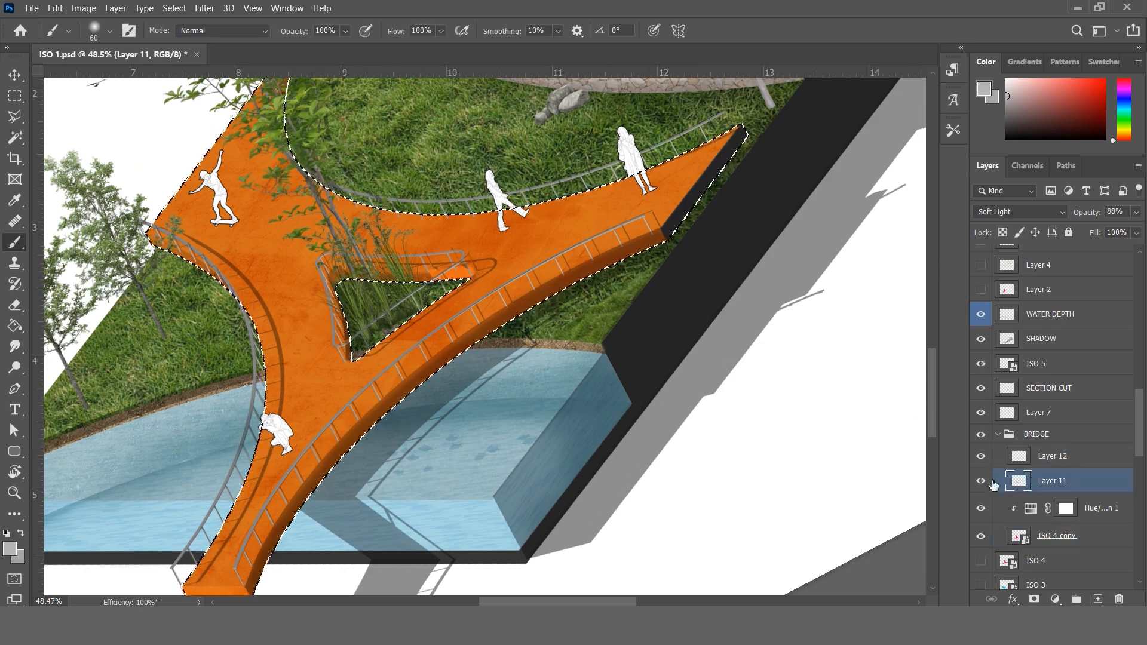
left_click(1052, 456)
left_click_drag(470, 286, 418, 283)
key("r")
left_click_drag(379, 323, 409, 265)
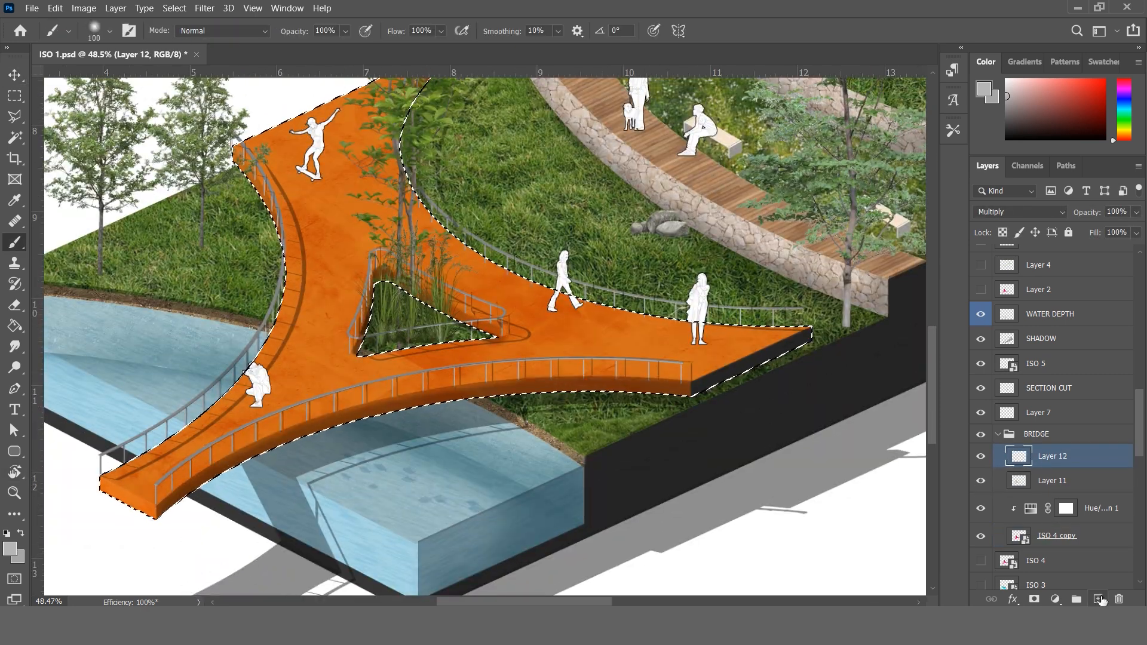
- Add Layer 13 in Multiply mode above Layer 12 in the BRIDGE group, and clear the selection
key("ctrl+alt+shift+n")
key("]")
key("]")
key("]")
key("]")
key("]")
key("]")
key("]")
key("]")
key("]")
key("]")
key("ctrl+d")
key("v")
- Reload the bridge outline from ISO 4 copy on Layer 13 and set up a darker grey, smaller soft brush for shading
scroll(375, 432, "up", 1)
left_click(1019, 561, "ctrl")
key("b")
left_click(1007, 111)
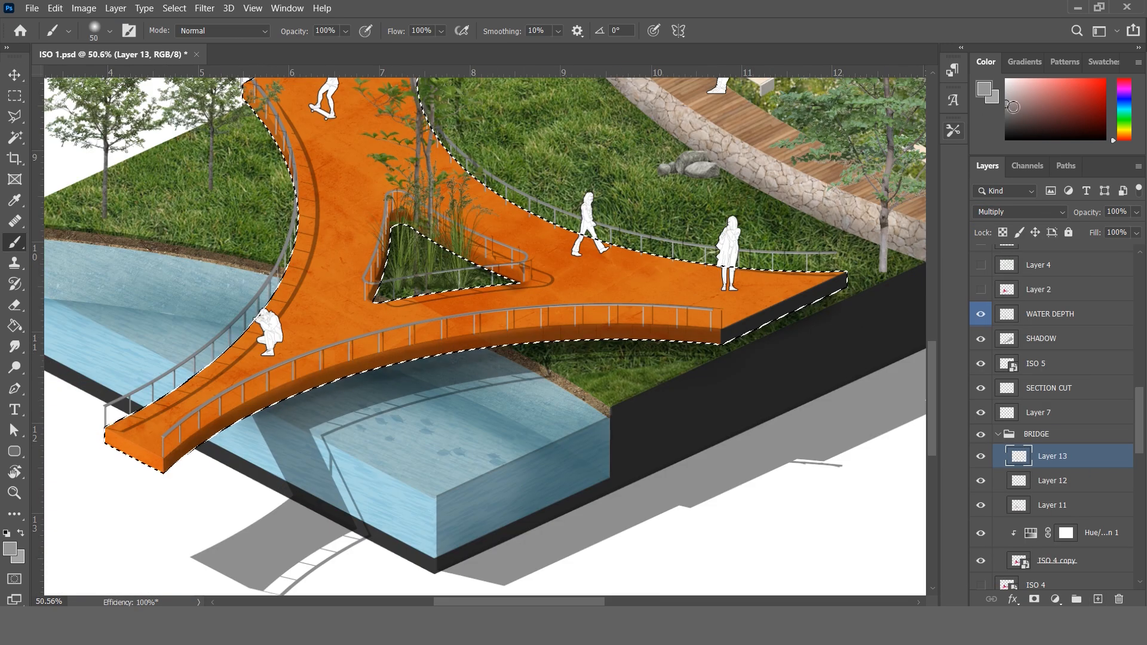
key("[")
key("[")
key("[")
key("[")
key("[")
key("[")
key("[")
key("[")
key("[")
key("[")
key("[")
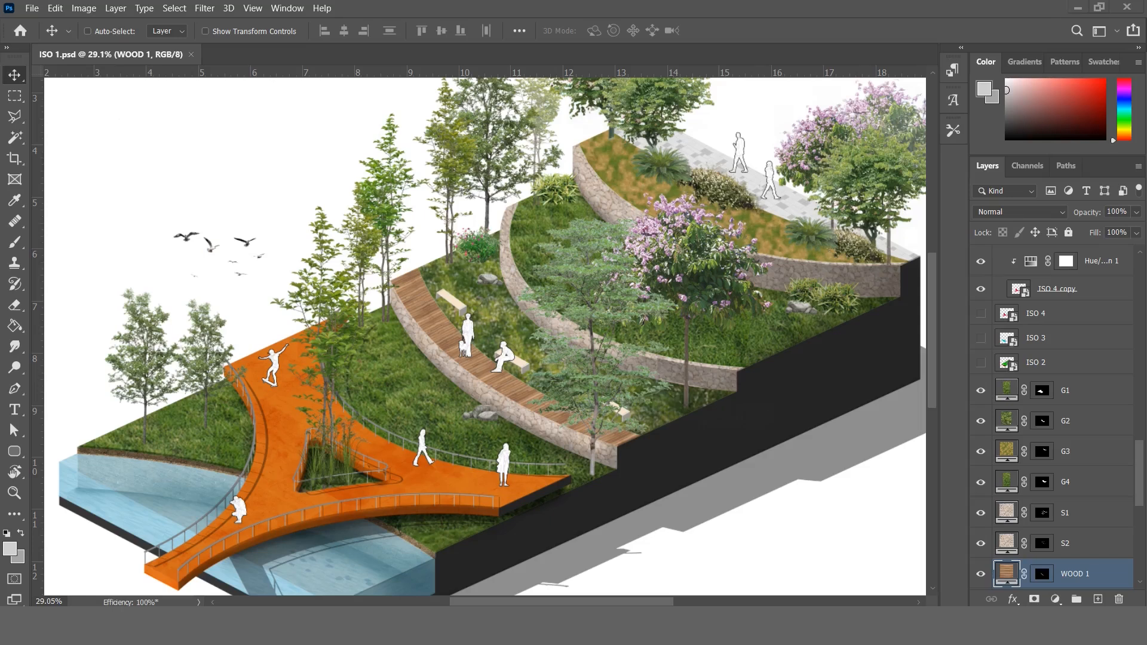
- Load the WOOD 1 mask as a selection and add a new layer with a darkening blend mode for the deck
left_click(1042, 574, "ctrl")
left_click(1098, 600)
left_click(1019, 212)
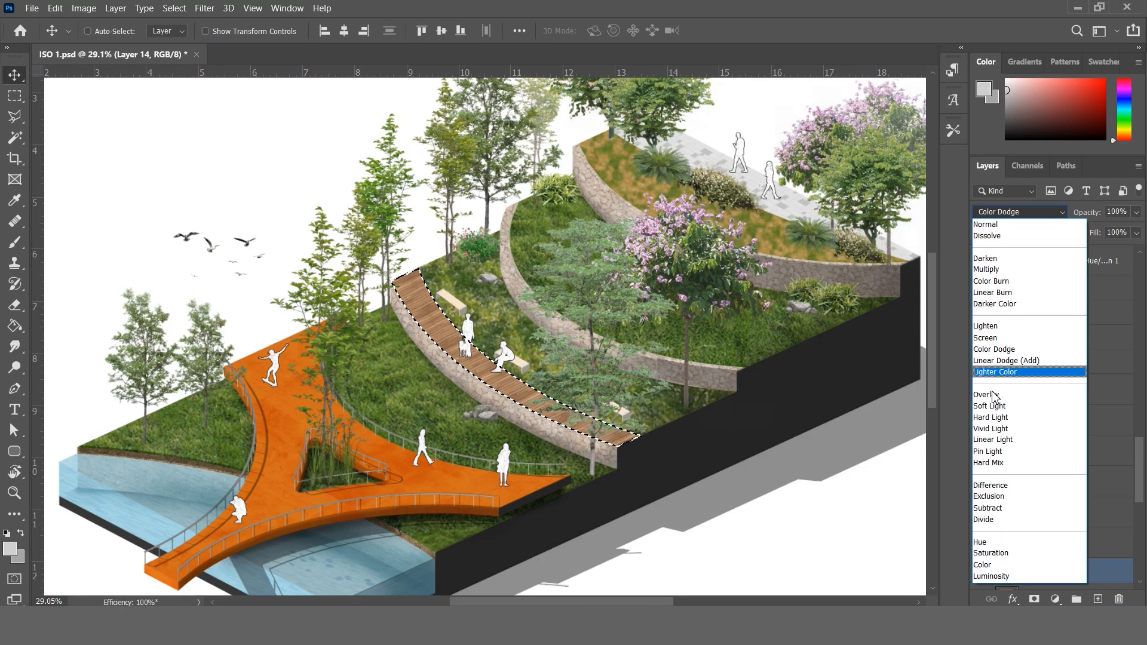
left_click(999, 281)
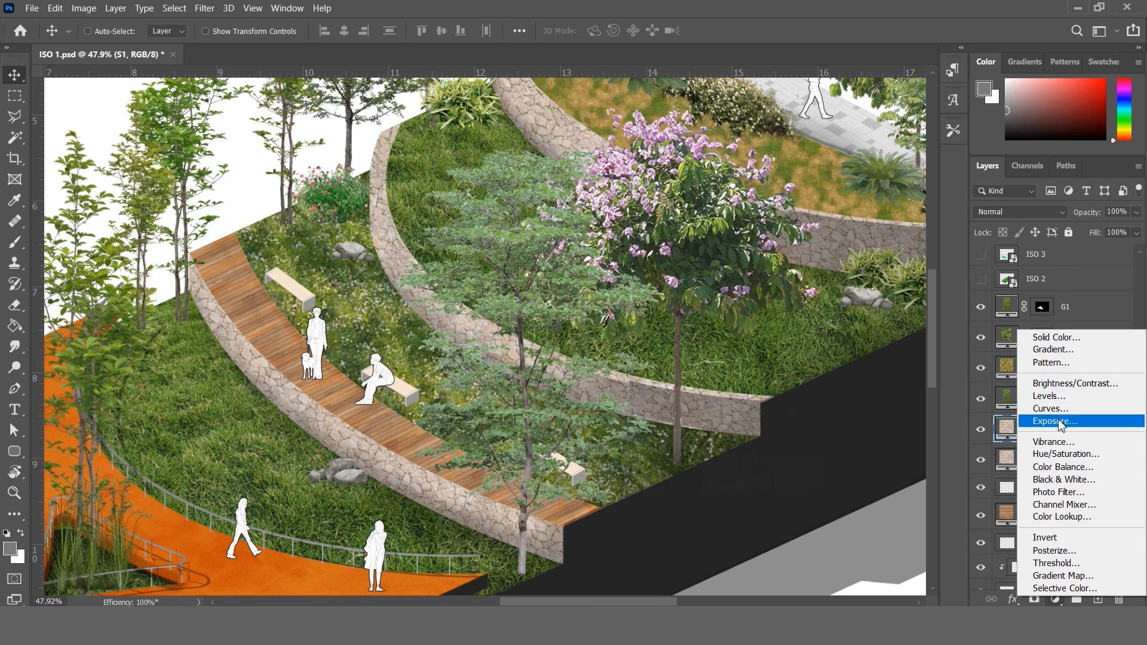
- Add an Exposure adjustment of -0.72 clipped to the S1 stone wall texture
left_click(1062, 423)
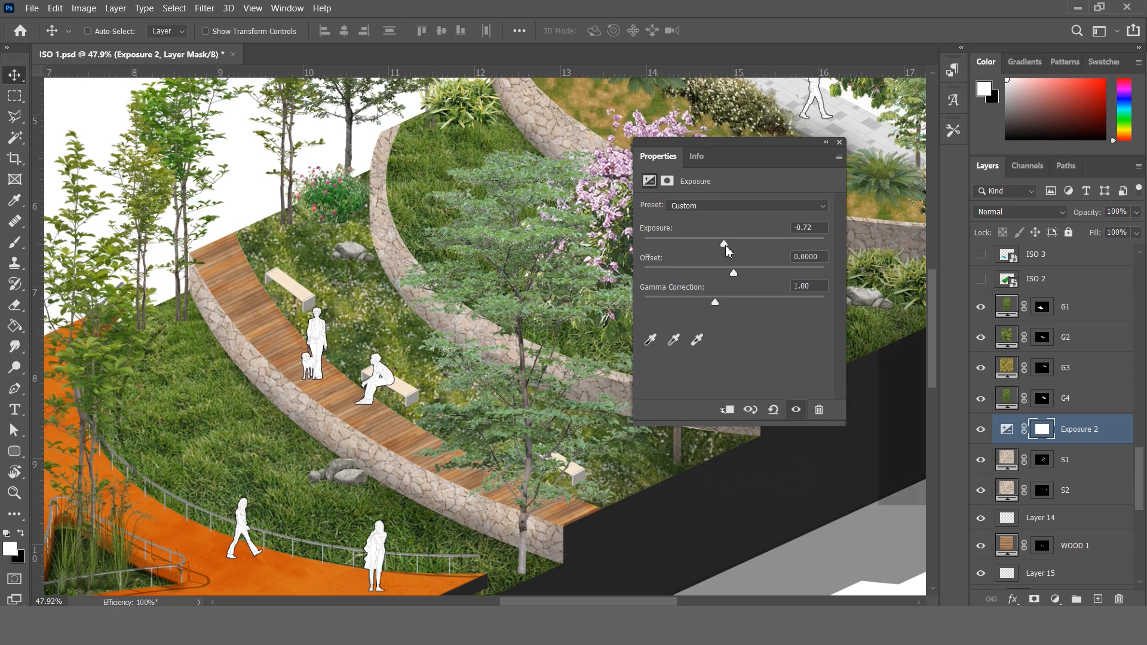
left_click(728, 411)
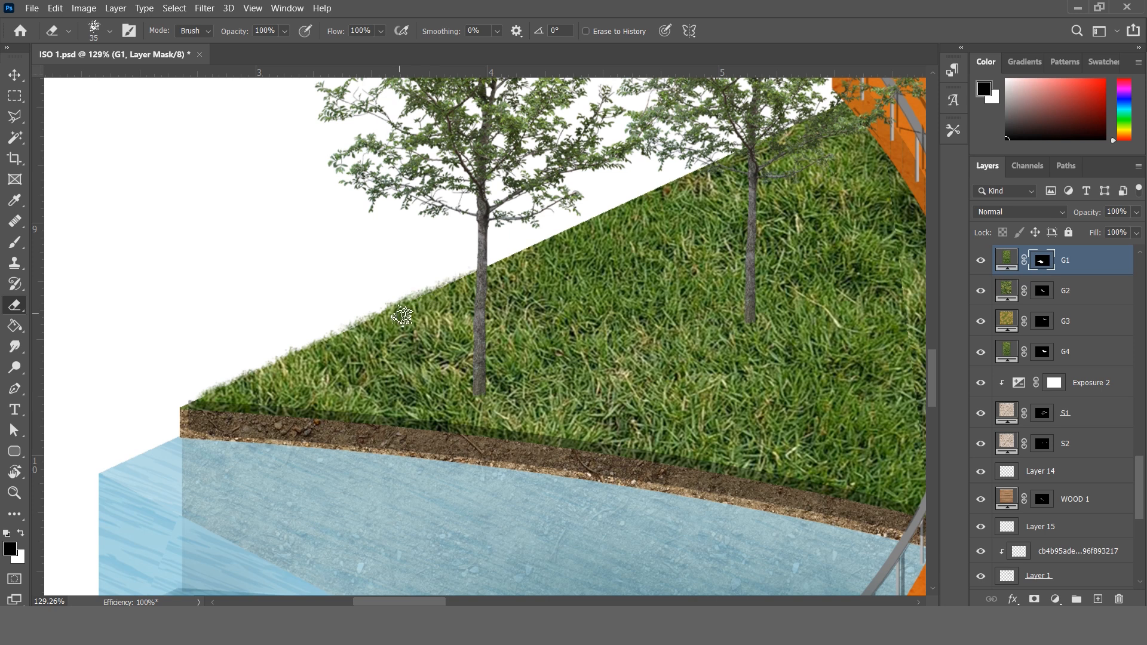
- Roughen the outer grass edges on the G1 and G2 layer masks with a textured eraser brush
left_click_drag(505, 261, 717, 157)
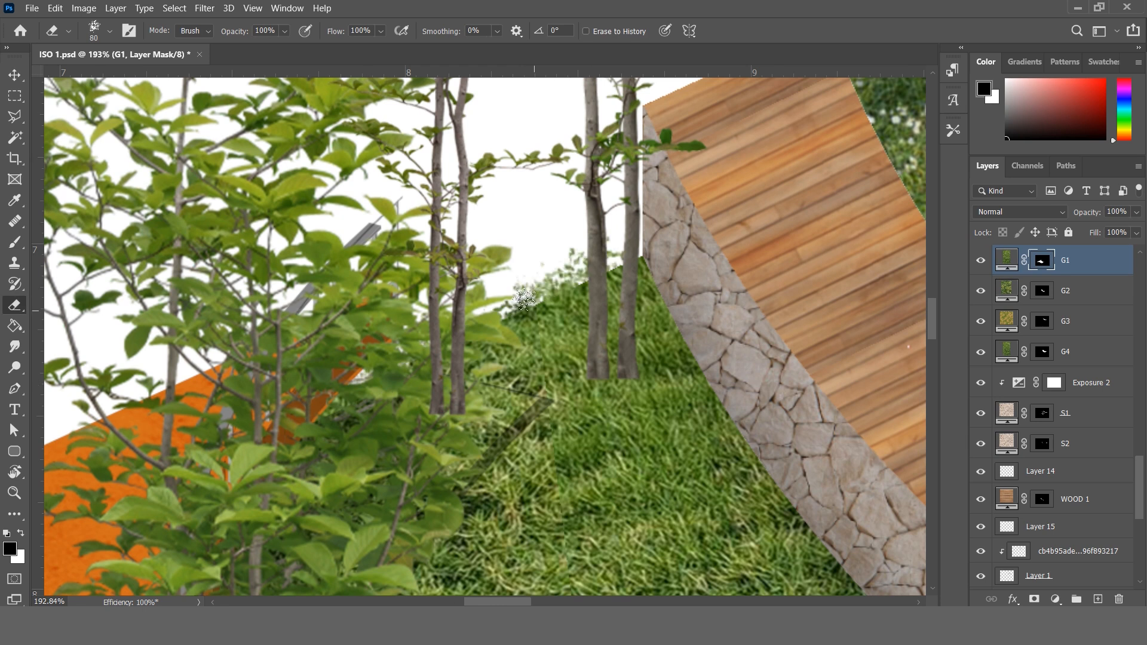
left_click_drag(524, 299, 577, 272)
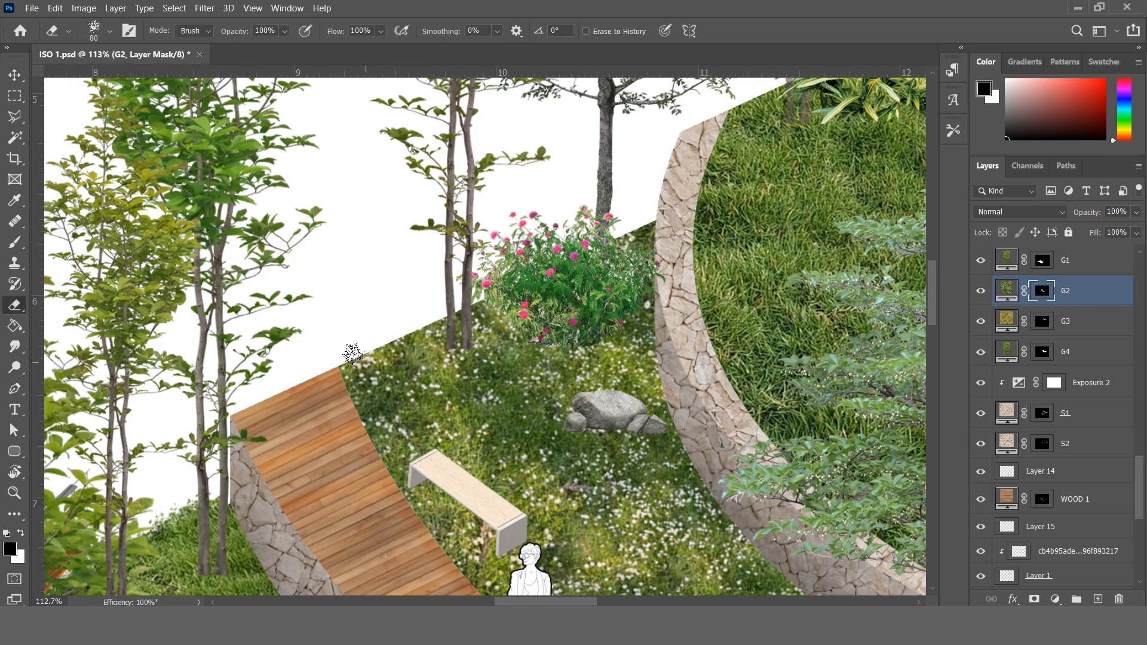
left_click_drag(352, 353, 362, 357)
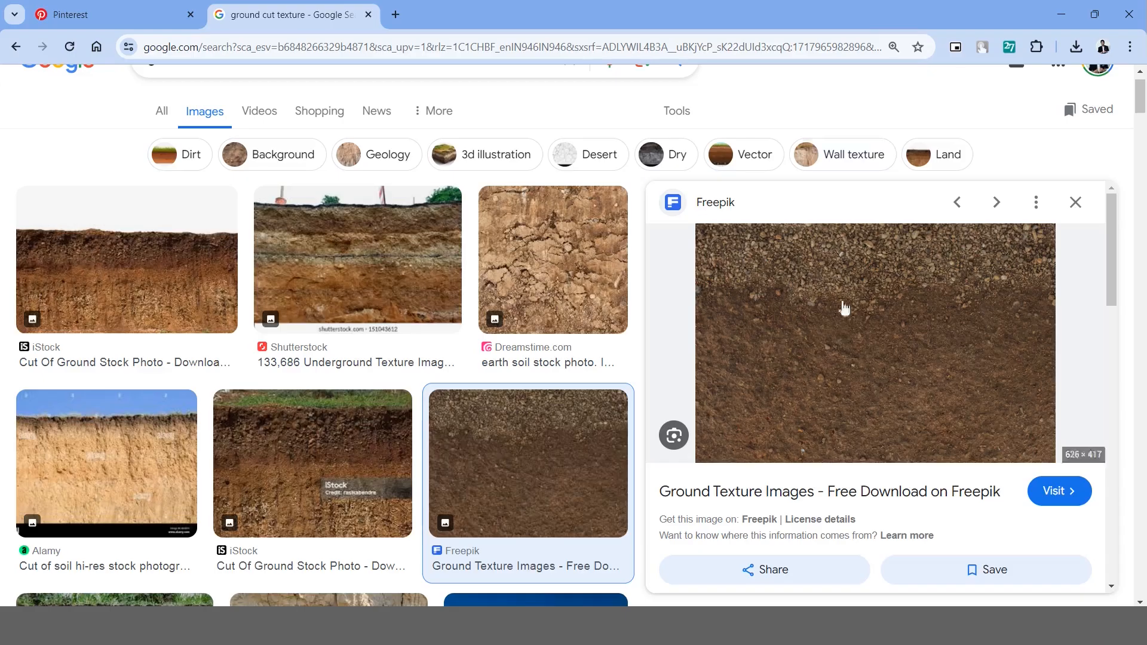
- Copy the Freepik ground texture from the Google Images results into the Photoshop document and duplicate it sideways into a soil strip
right_click(813, 291)
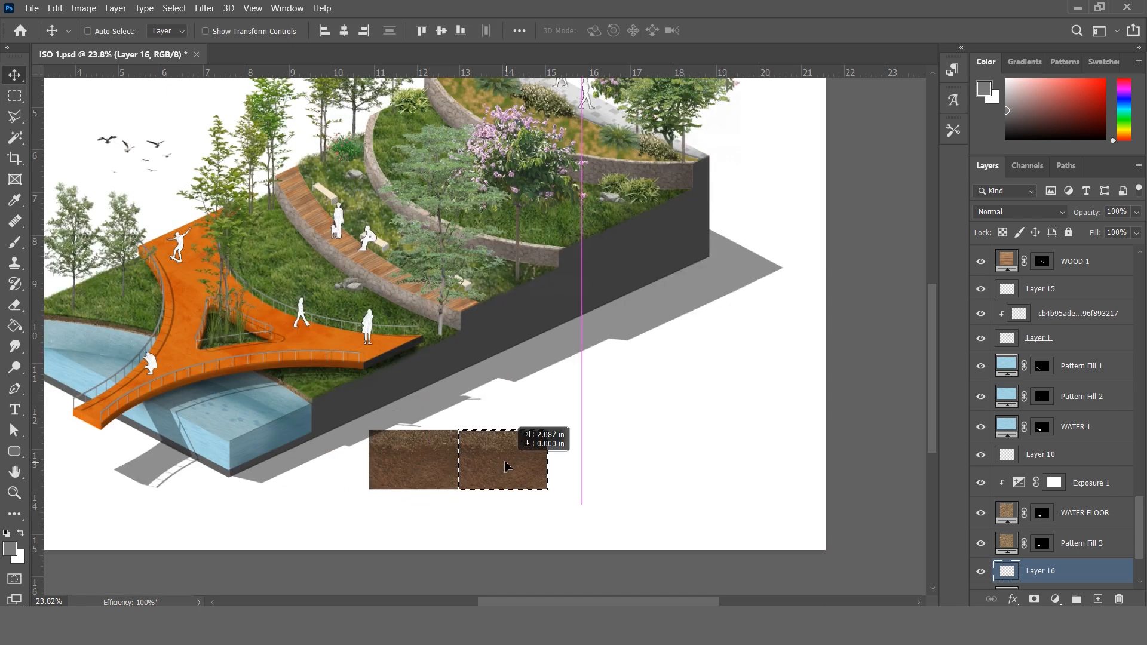
left_click_drag(505, 466, 249, 541)
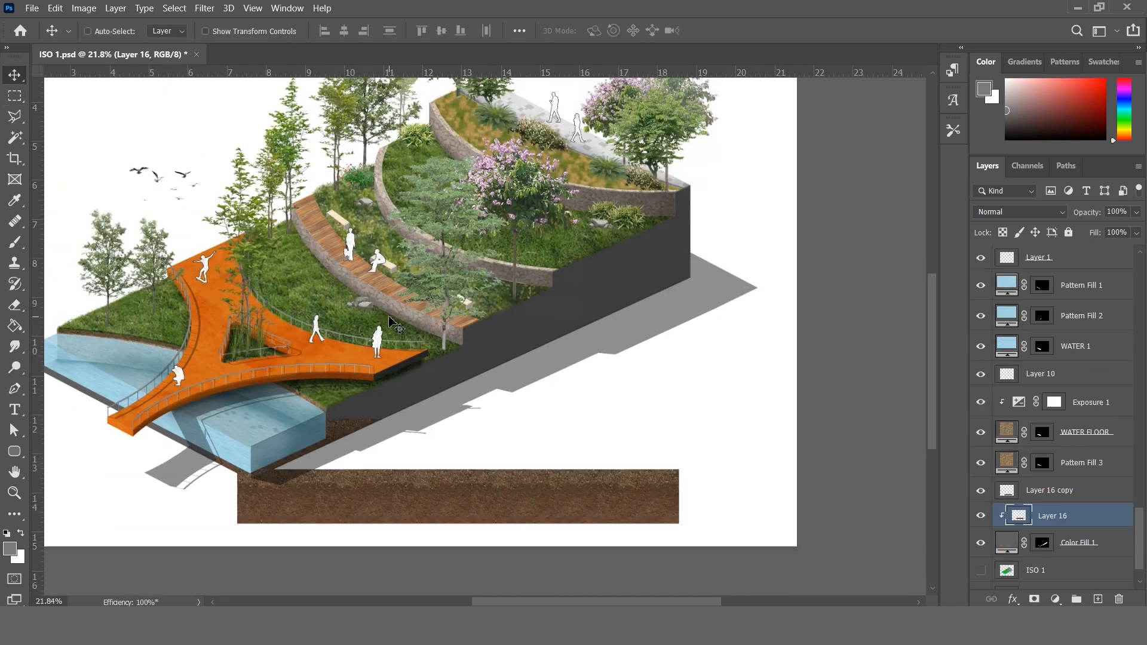
- Transform the Layer 16 soil strip to follow the slope of the terrain's long cut face, clipped to Color Fill 1
key("ctrl+t")
left_click_drag(663, 445, 690, 251)
left_click_drag(690, 224, 690, 187)
left_click_drag(220, 446, 251, 460)
- Add a Levels adjustment clipped to Pattern Fill 1 and adjust it to darken the water's side face
left_click(1055, 599)
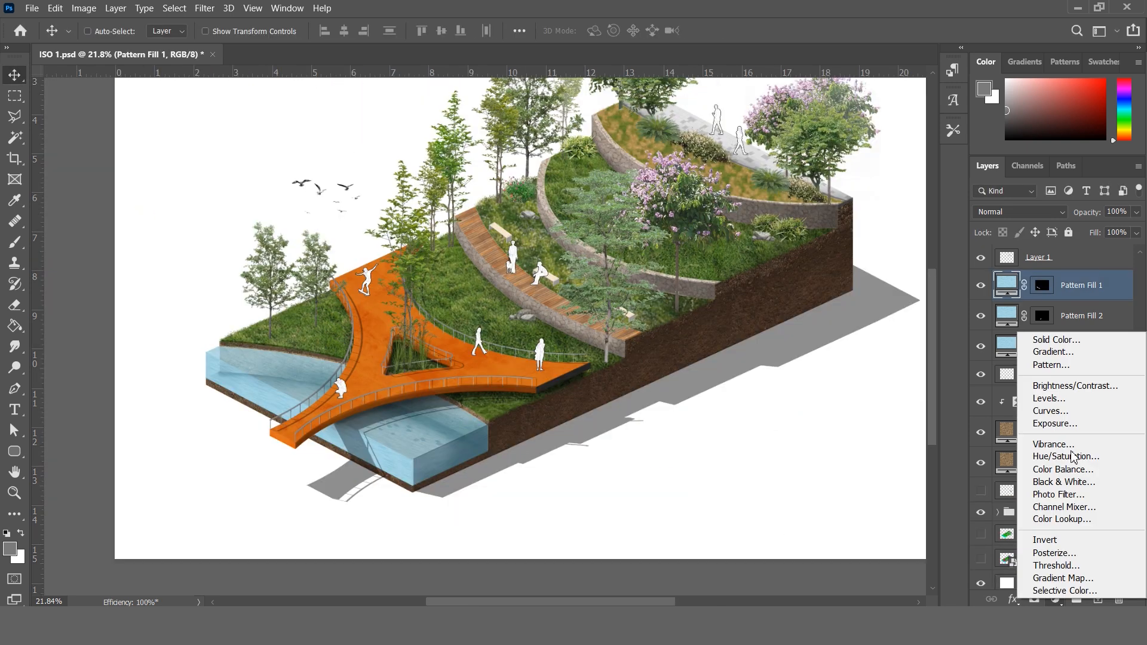
left_click(1070, 408)
left_click(728, 410)
left_click_drag(666, 315, 784, 317)
left_click(839, 142)
left_click(981, 347)
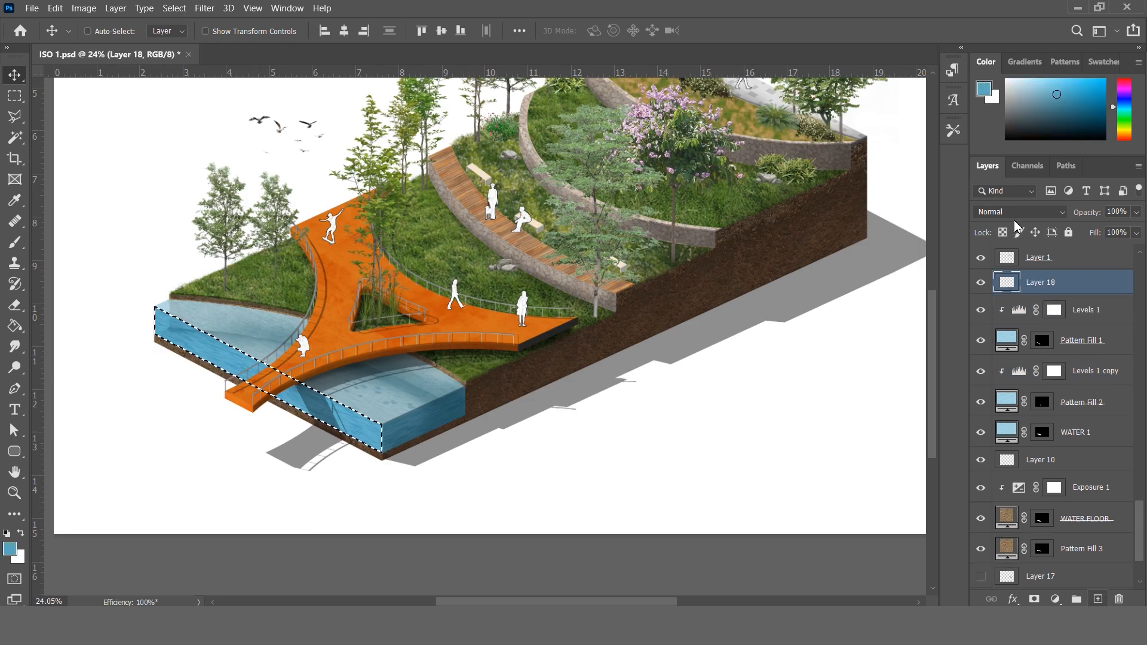
- Set Layer 18 to Multiply and brush darker blue depth along the water's long front face, then clear the selection
left_click(95, 30)
left_click(1020, 211)
left_click(1010, 267)
key("bracketleft")
key("bracketleft")
key("bracketleft")
left_click_drag(169, 339, 286, 416)
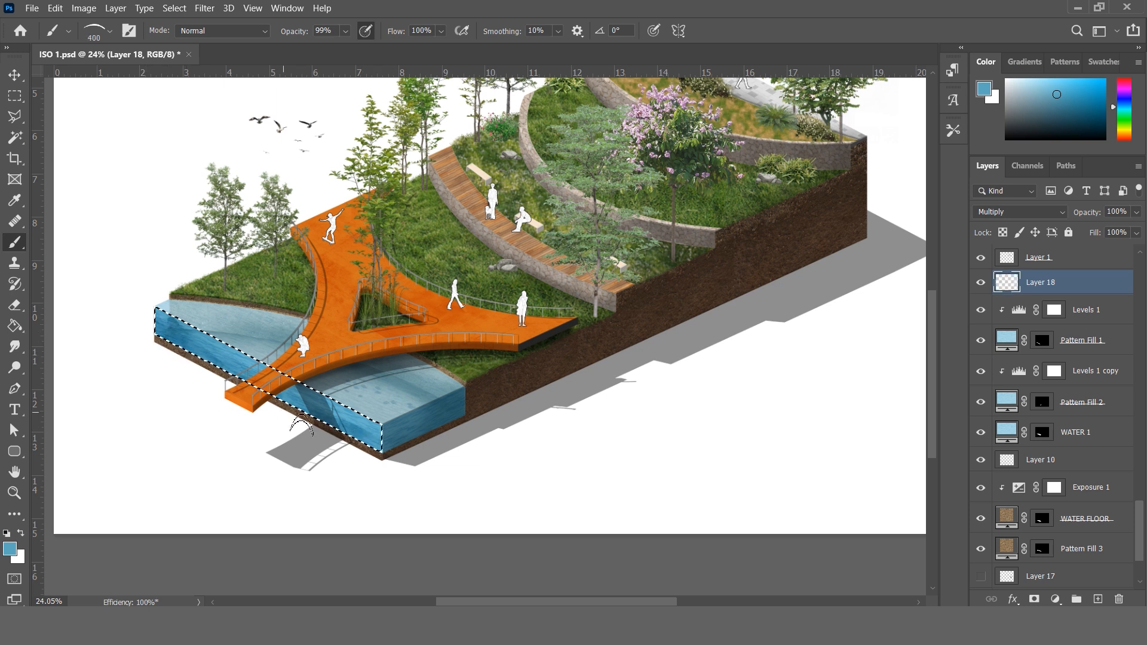
left_click(1052, 108)
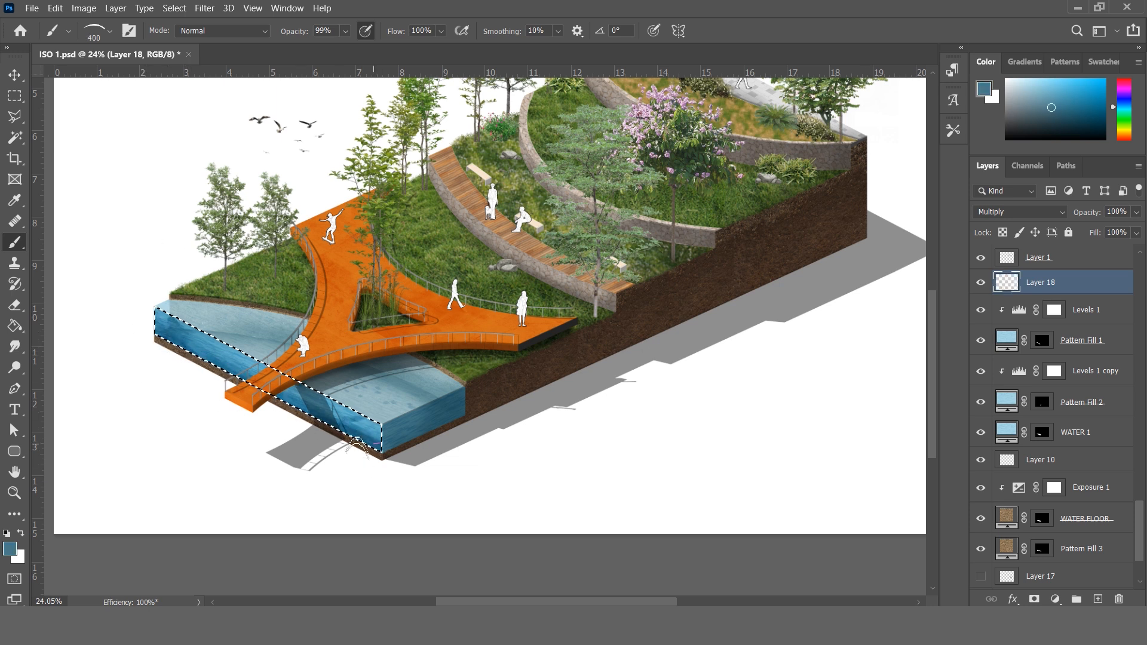
key("ctrl+d")
key("v")
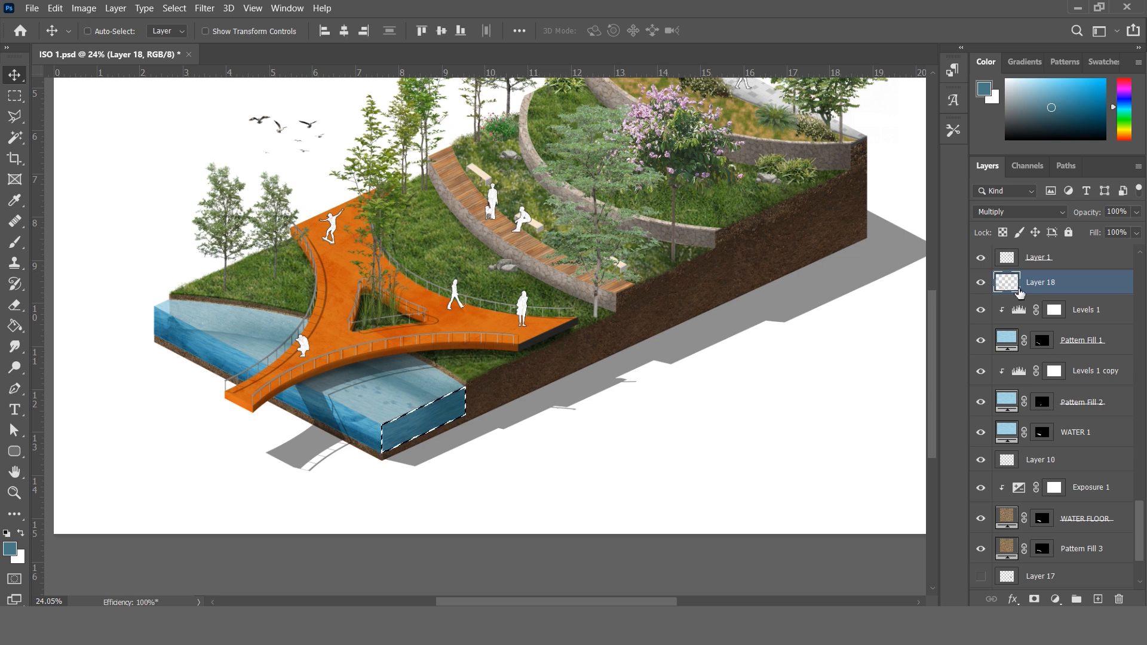
- Shade the water's shorter side face on Layer 18 and brush white highlights over the water surface on Layer 21 in Overlay
key("b")
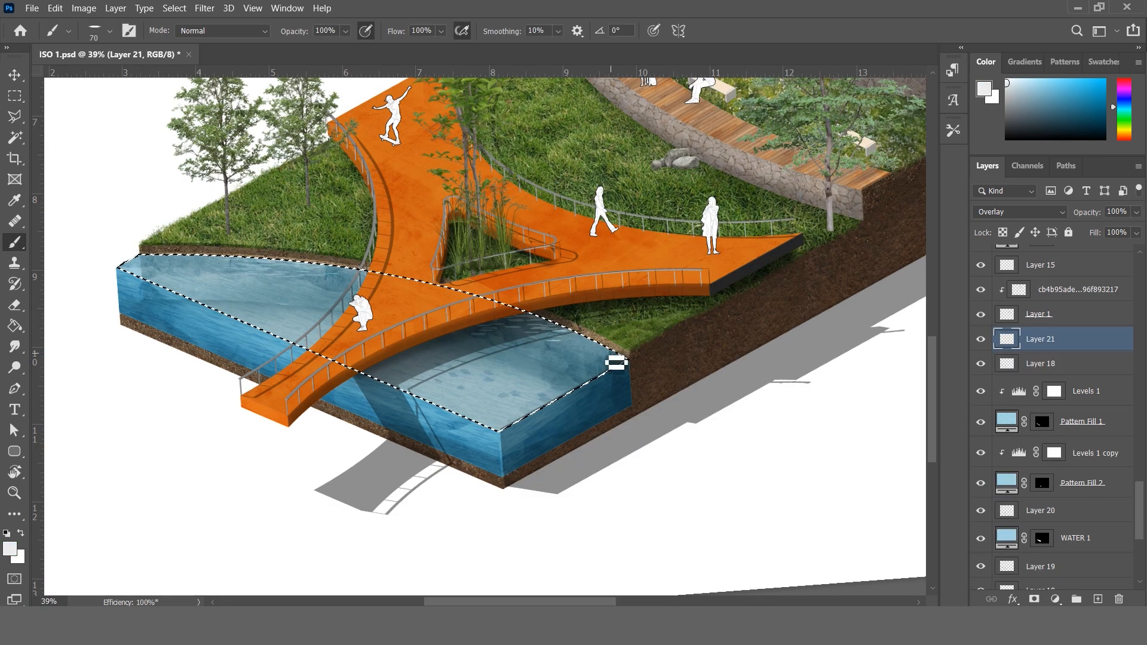
key("bracketright")
key("bracketright")
key("bracketright")
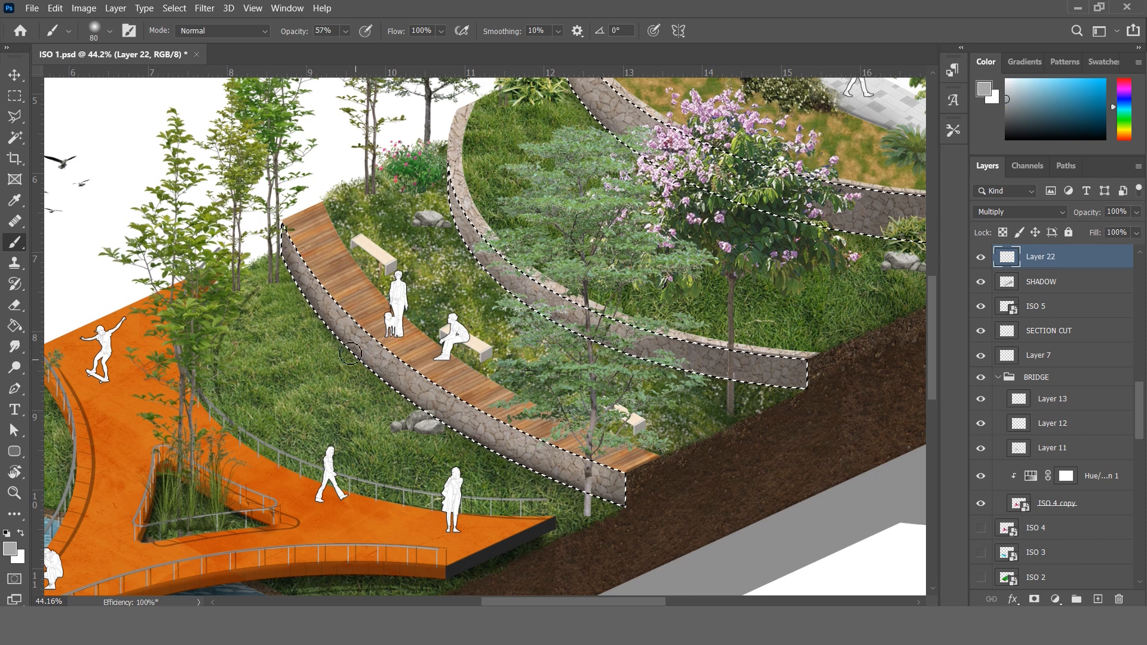
- Paint grey shading along the selected lower and middle stone retaining walls on Layer 22 in Multiply at 57% brush opacity
left_click_drag(282, 239, 546, 469)
left_click_drag(472, 242, 801, 377)
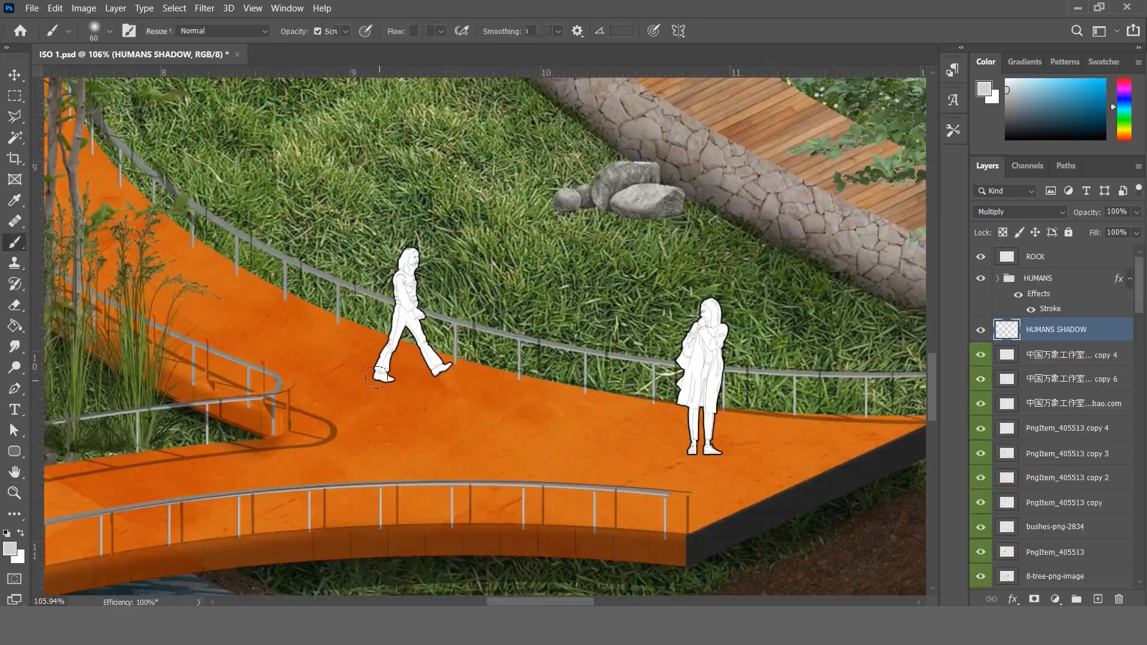
- Paint soft grey ground shadows from the feet of the figures on the bridge, deck and upper paving on the HUMANS SHADOW layer
left_click_drag(385, 379, 496, 352)
left_click_drag(686, 443, 771, 419)
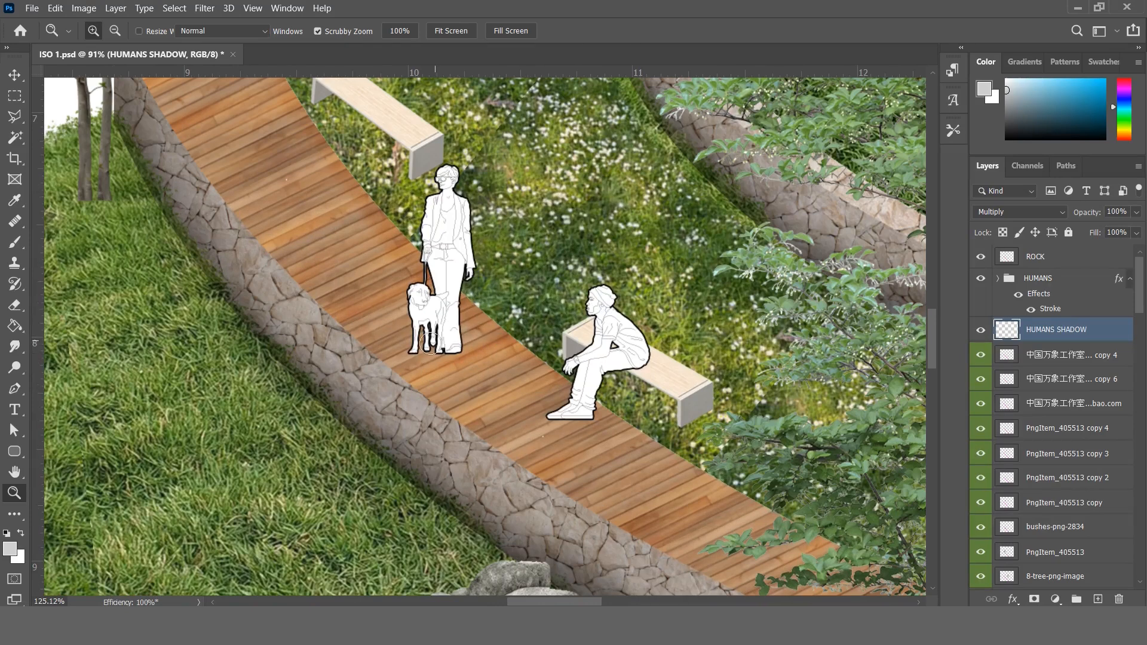
left_click_drag(588, 377, 651, 392)
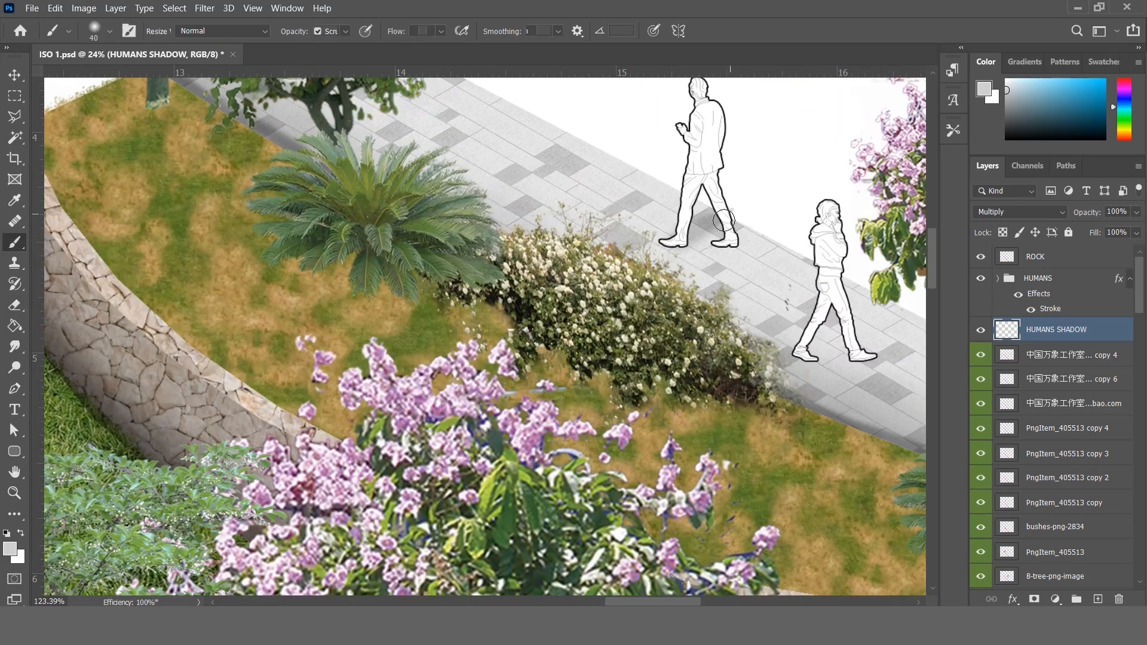
left_click_drag(717, 236, 762, 216)
left_click_drag(897, 298, 822, 355)
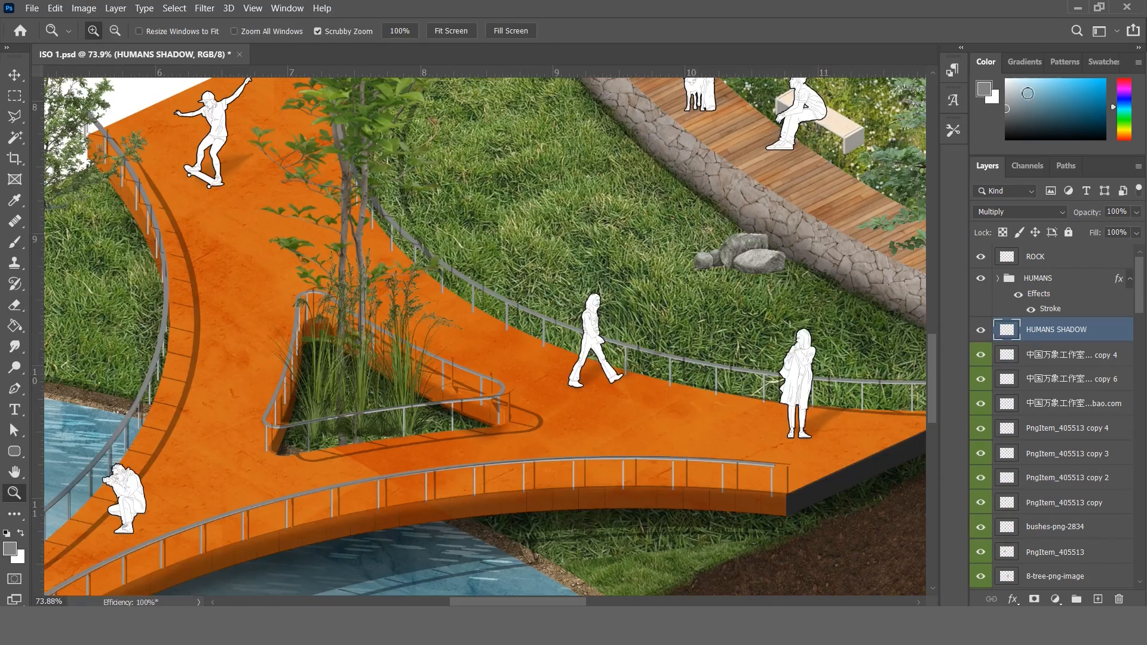
key("b")
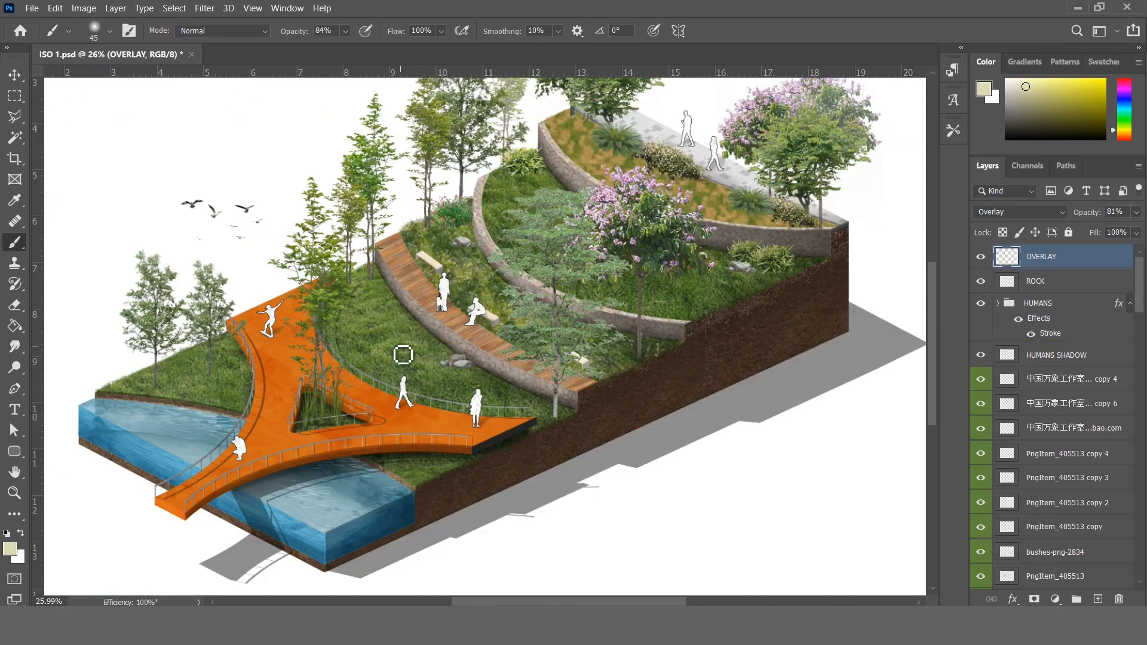
- Brush pale yellow light over the grass terraces on the OVERLAY layer with a 200 px soft brush
key("v")
key("b")
left_click(363, 320)
key("bracketleft")
key("bracketleft")
key("bracketleft")
key("bracketleft")
key("bracketleft")
left_click(459, 382)
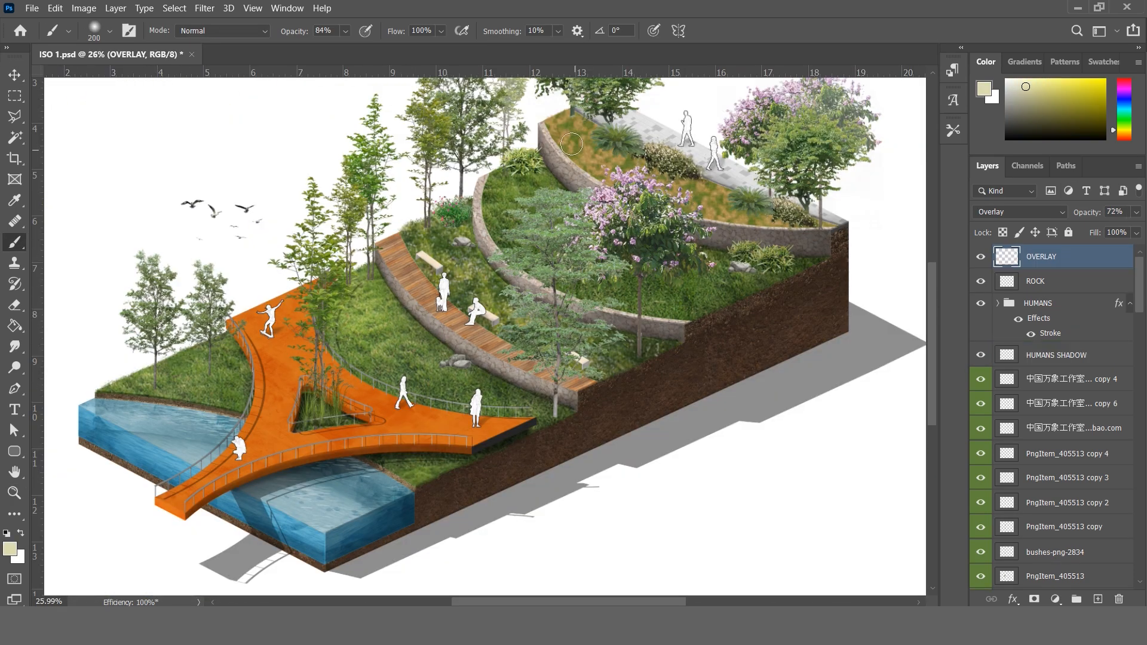
left_click_drag(704, 287, 699, 288)
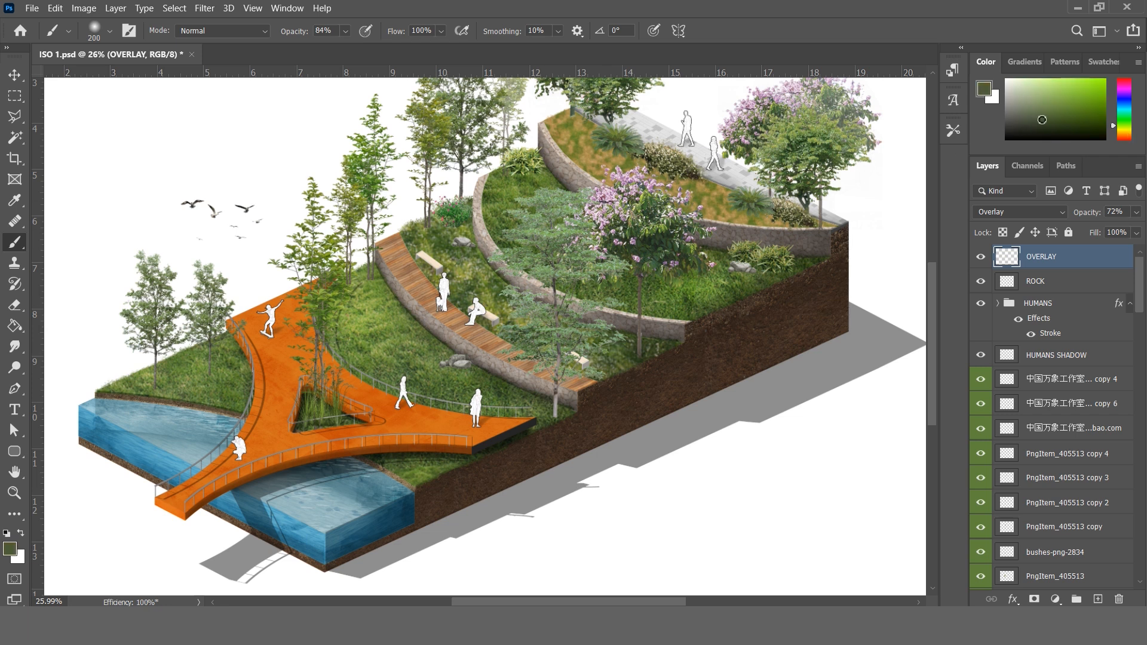
- Sample green and yellow tones from the planting and brush them over the vegetation and lower lawn on the OVERLAY layer
left_click(528, 193, "alt")
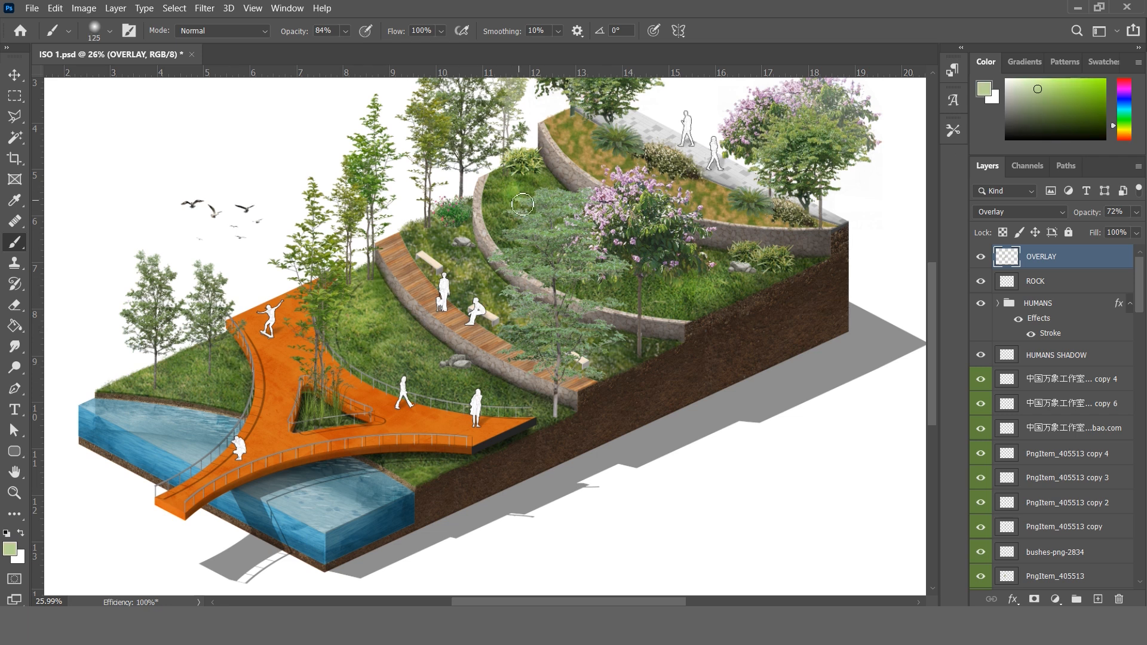
left_click(634, 172, "alt")
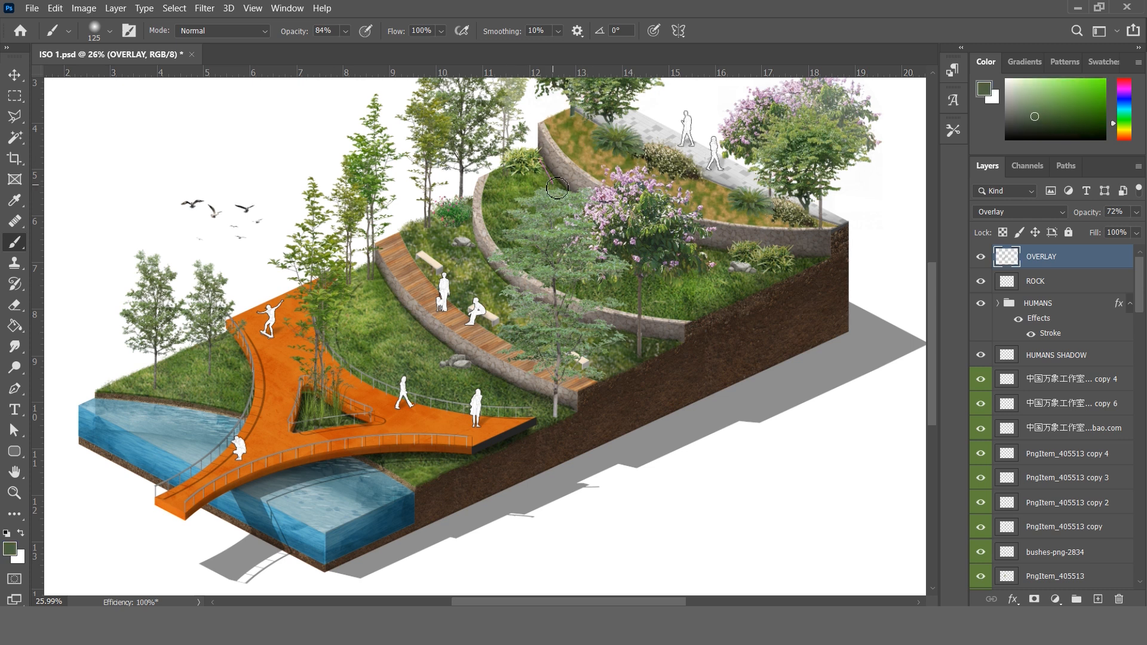
left_click_drag(229, 376, 185, 379)
left_click(368, 357, "alt")
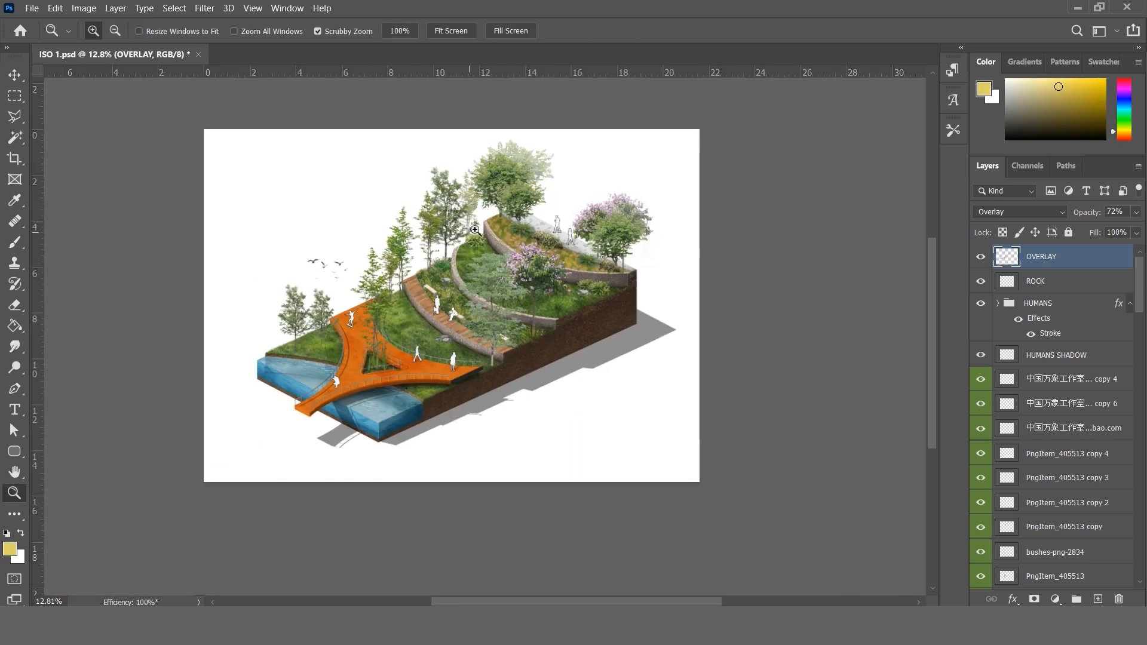